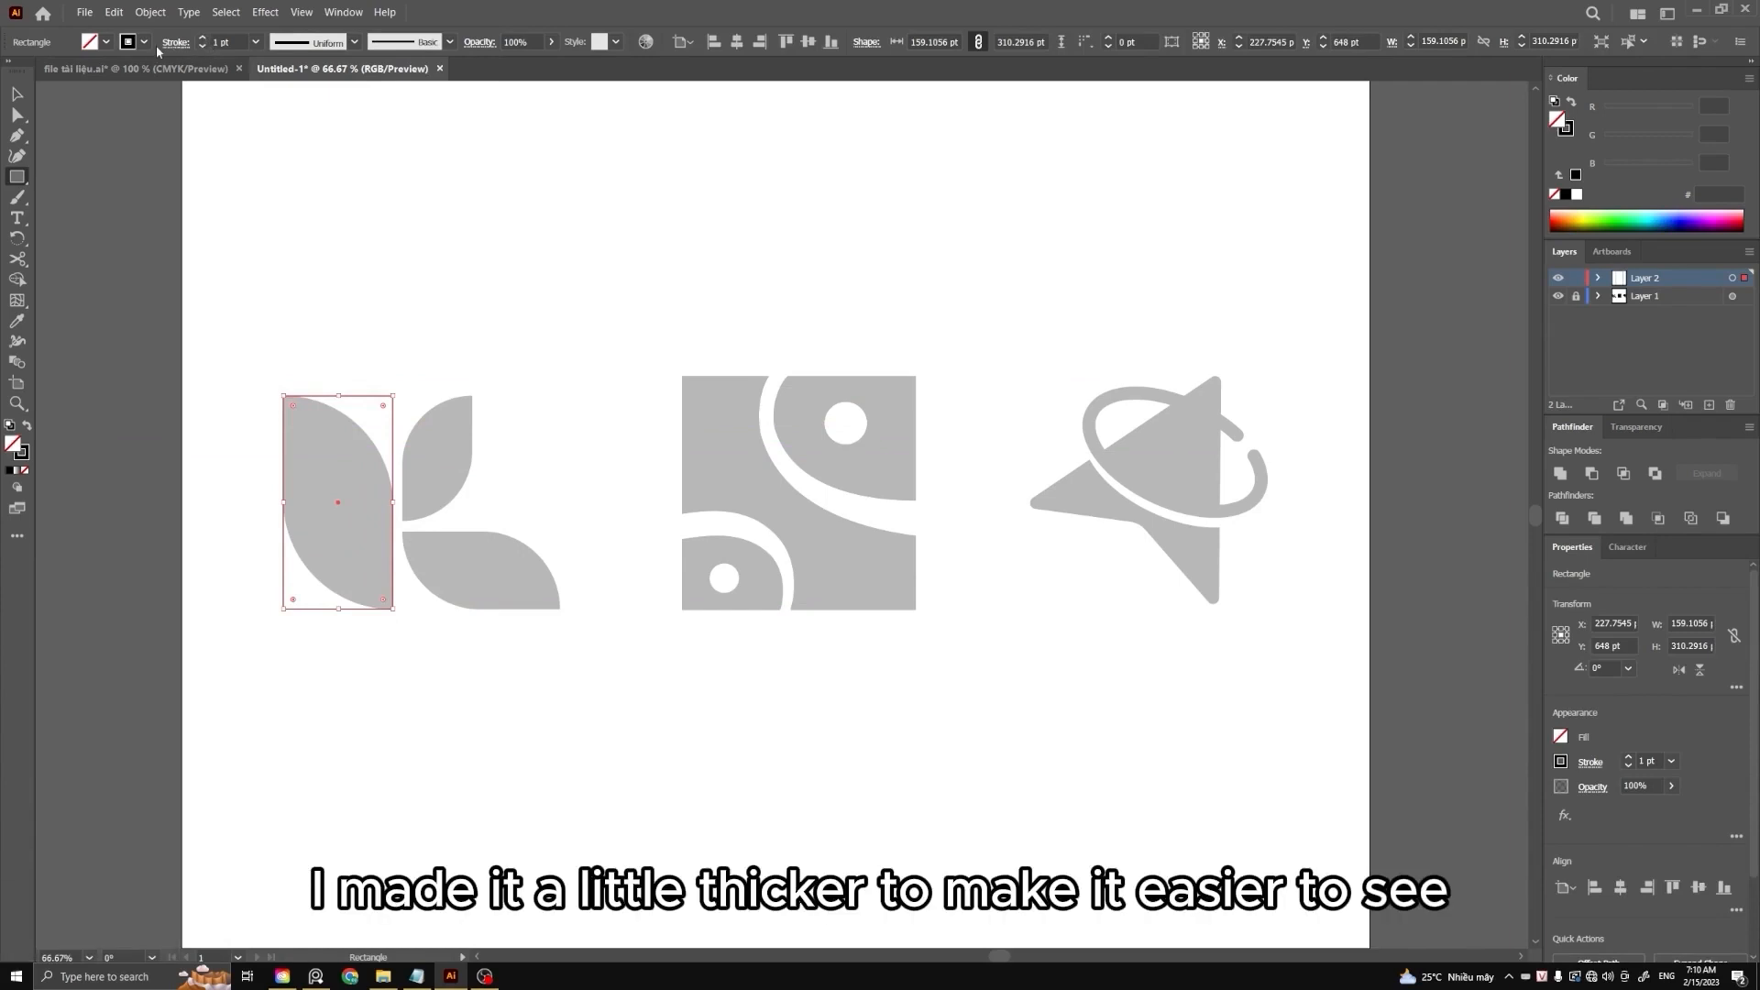
Set the stroke weight of the rectangle around the tall leaf to 4 pt and deselect it
left_click(203, 41)
left_click(204, 41)
left_click(204, 41)
key("v")
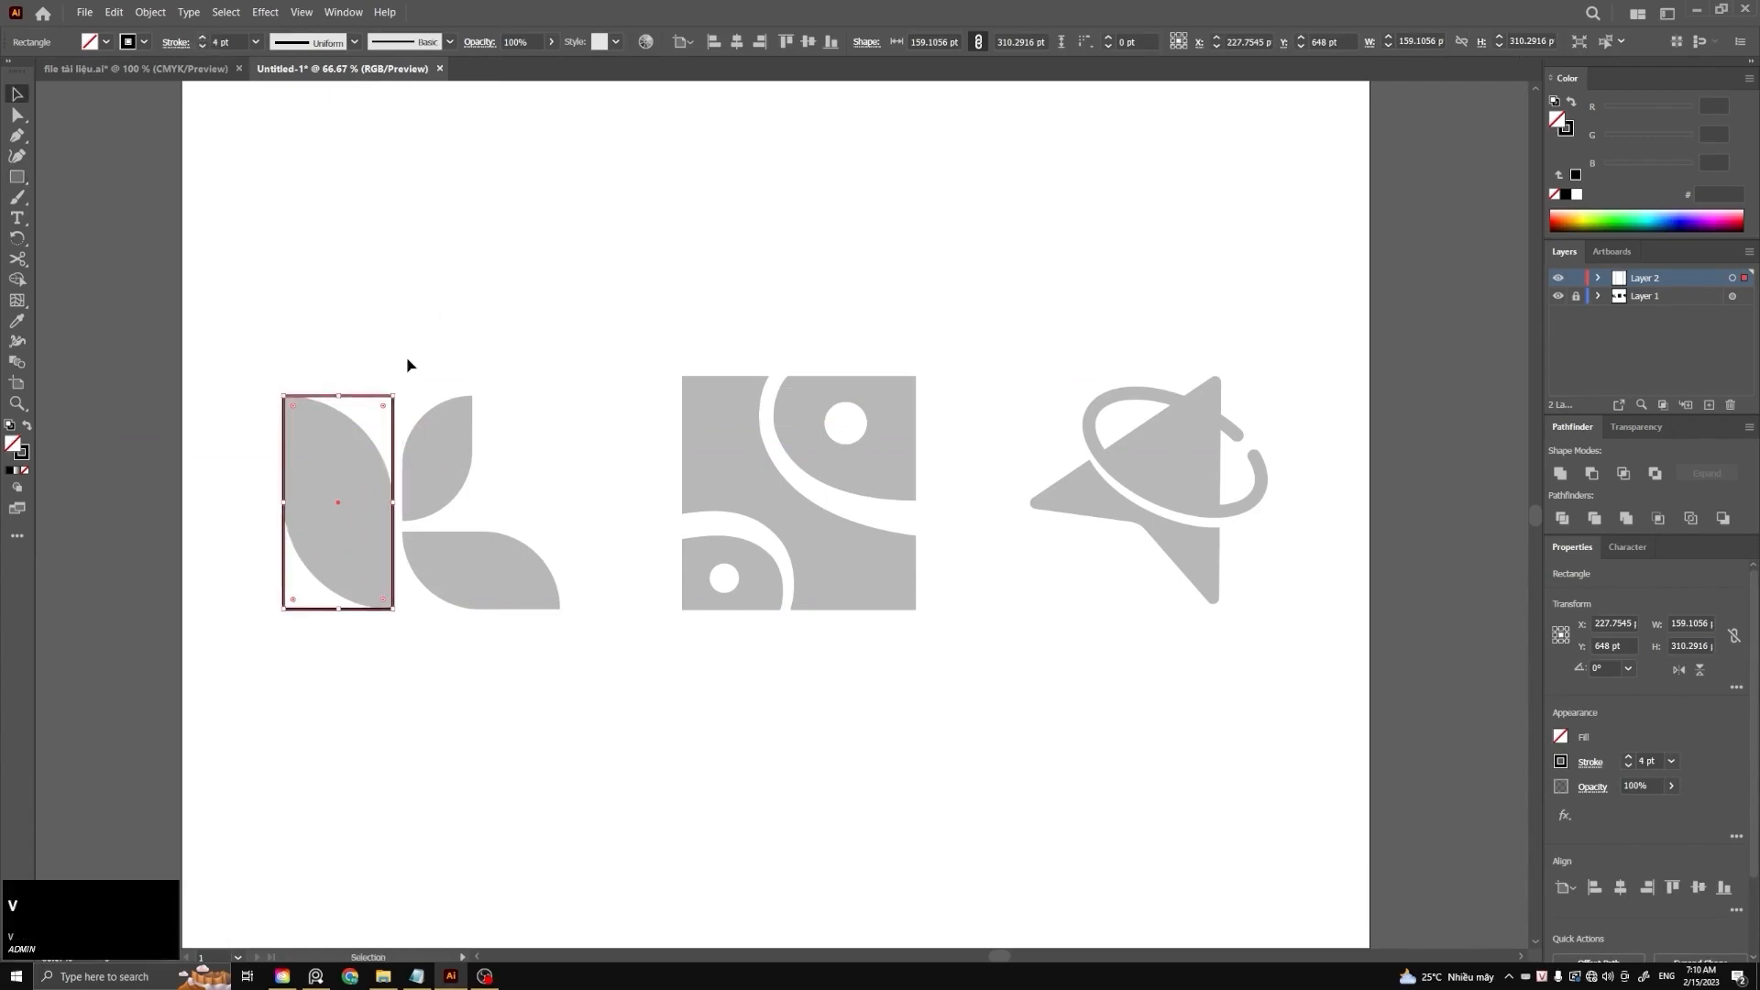
left_click(346, 380)
left_click(393, 464)
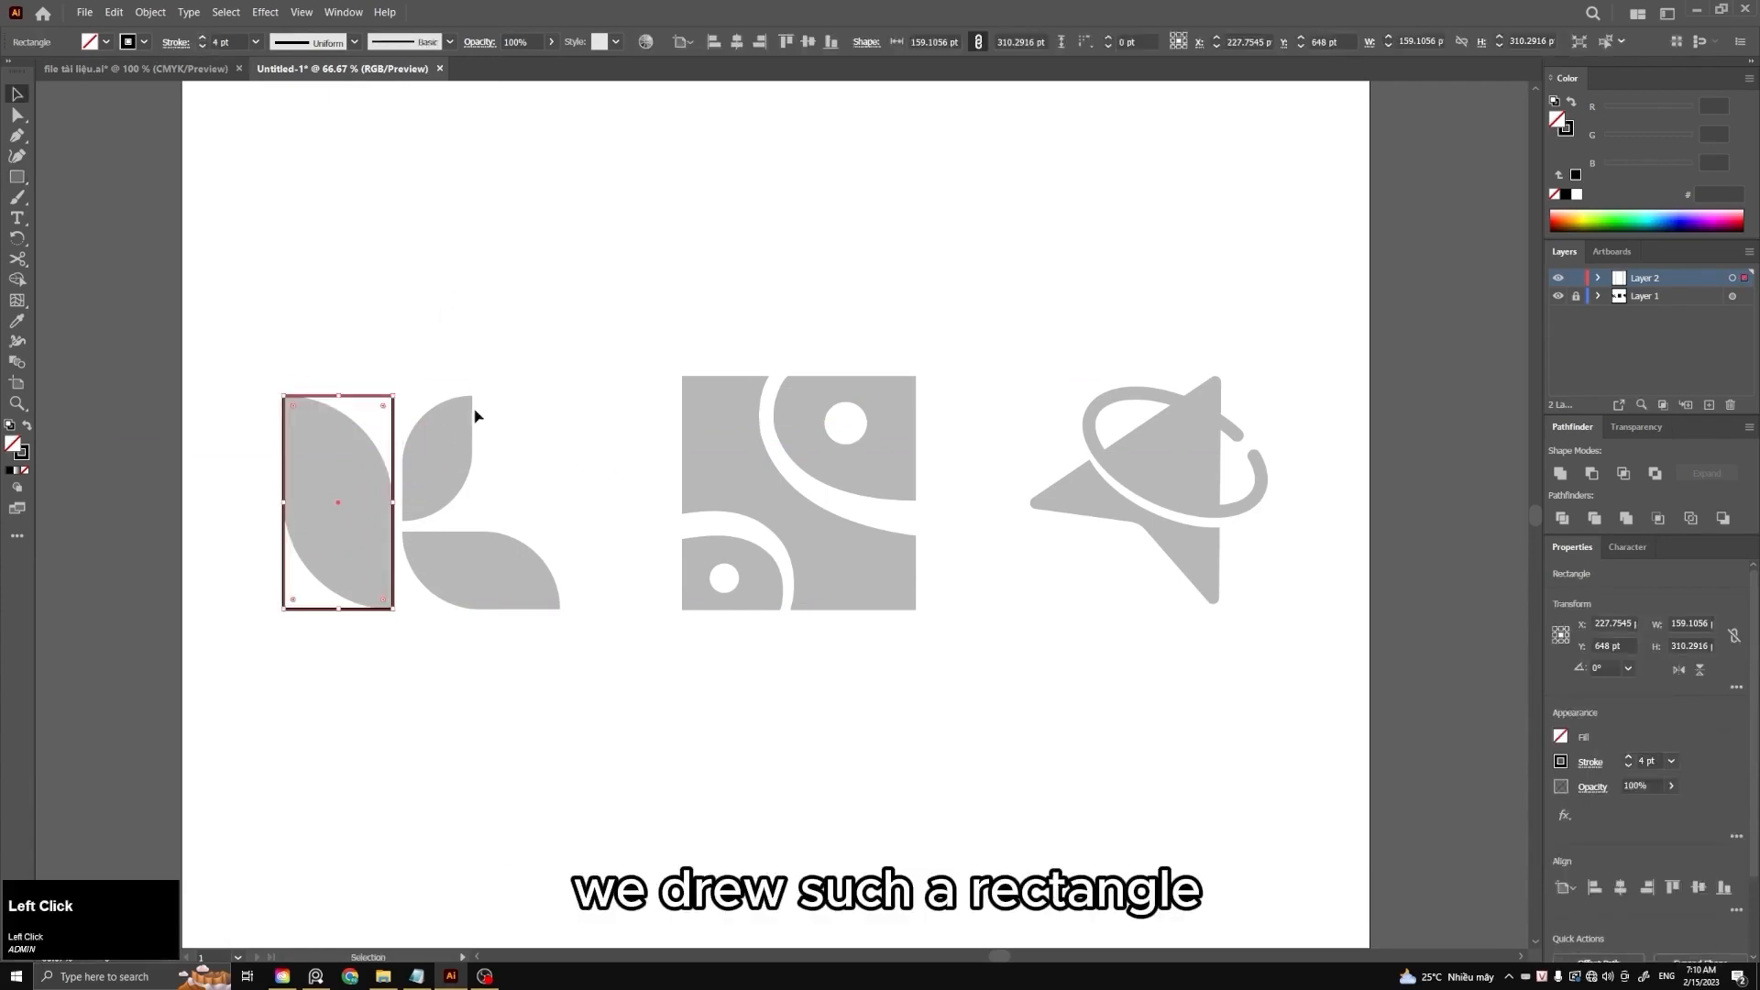
left_click(346, 521)
left_click_drag(476, 685, 451, 660)
left_click(263, 353)
left_click(483, 452)
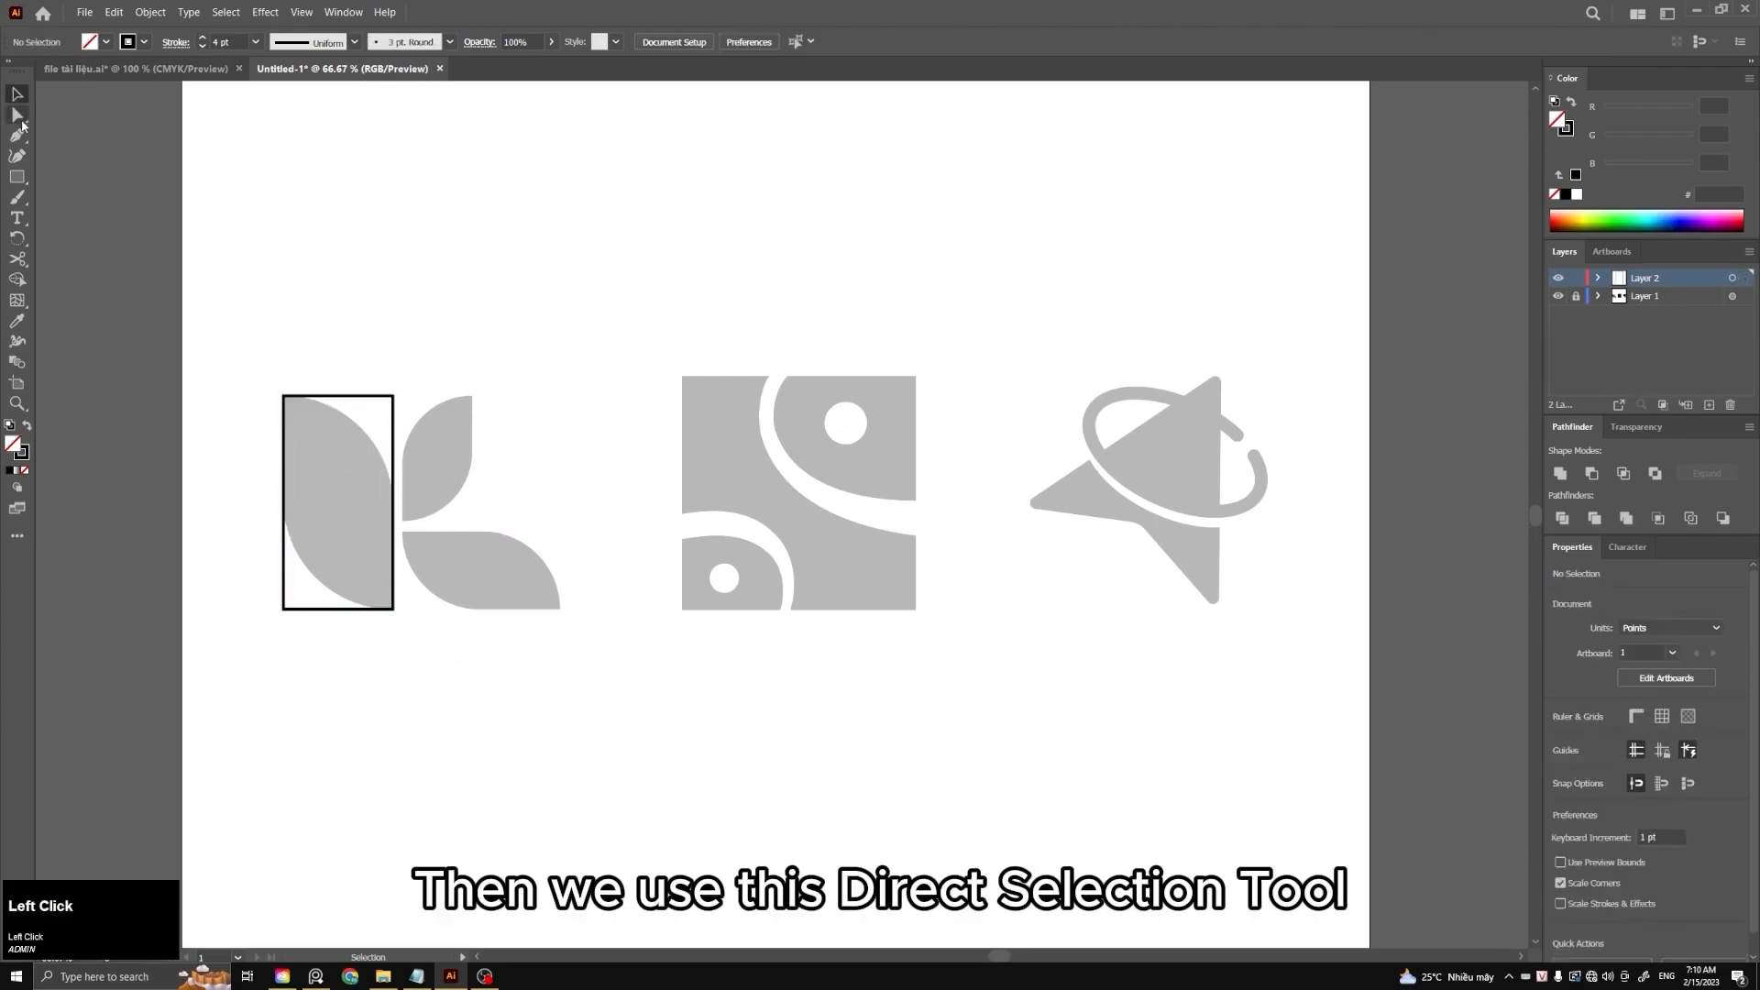
Round the upper-right and lower-left corners of the tall rectangle together until its outline matches the grey leaf
left_click(21, 121)
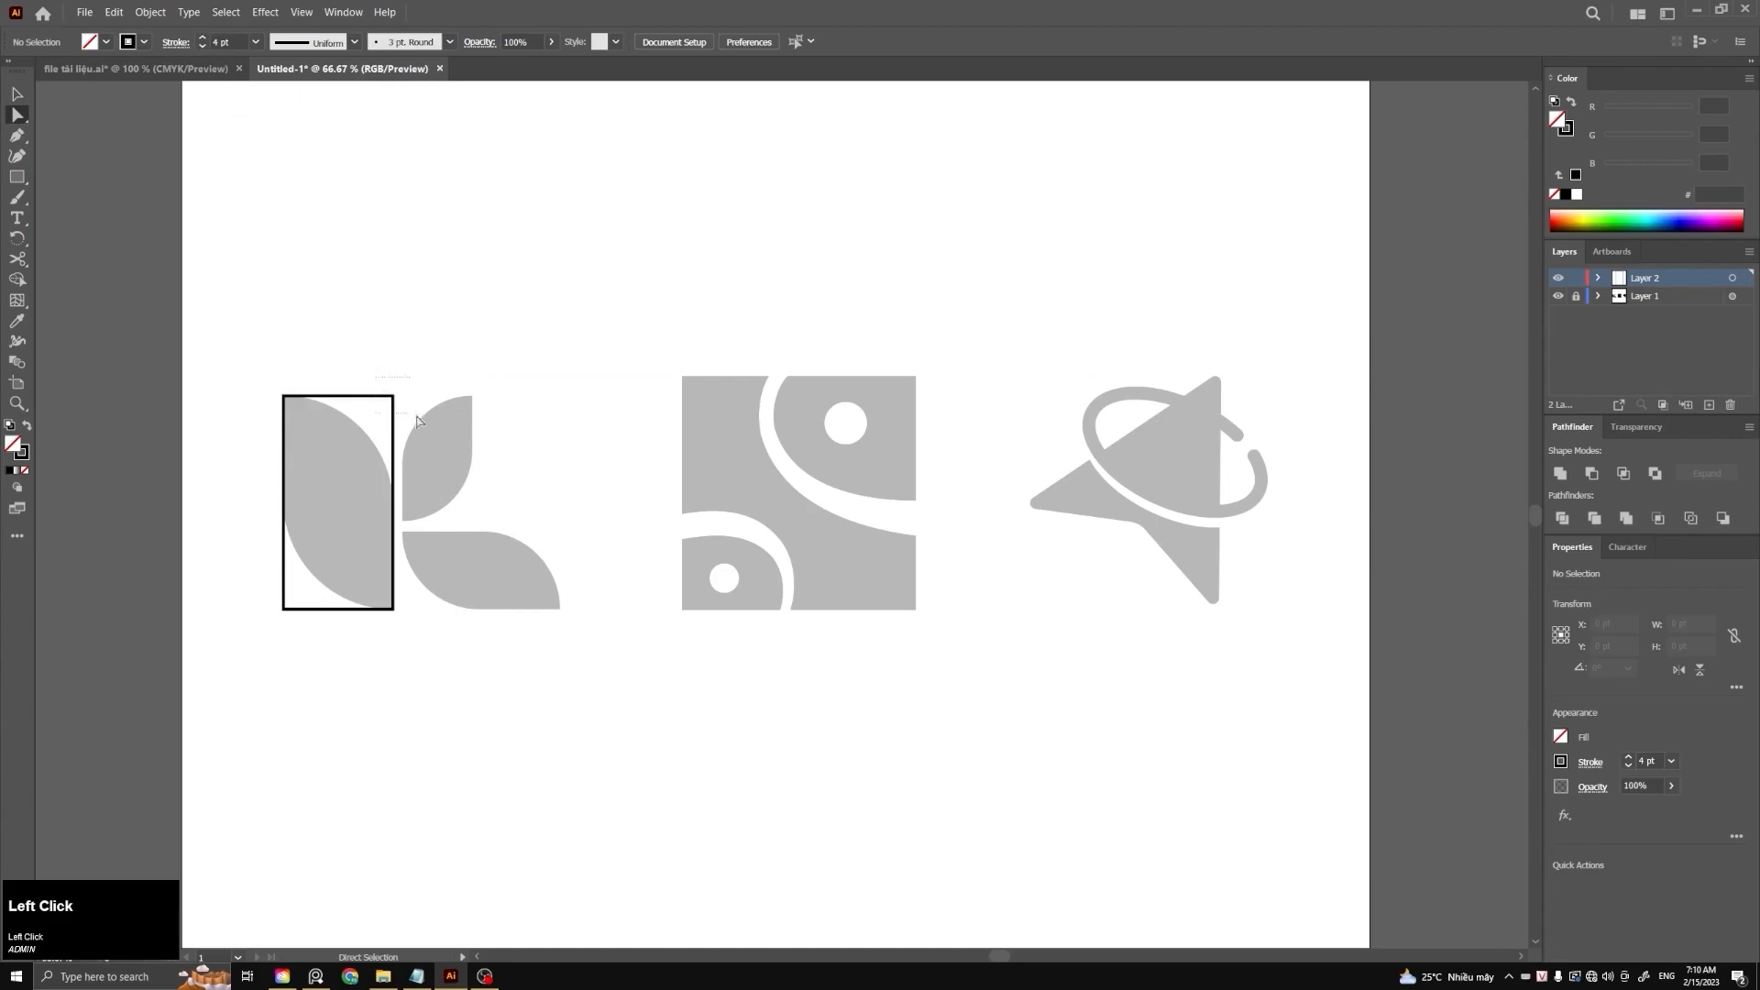
left_click_drag(271, 592, 315, 628)
left_click(306, 630, "shift")
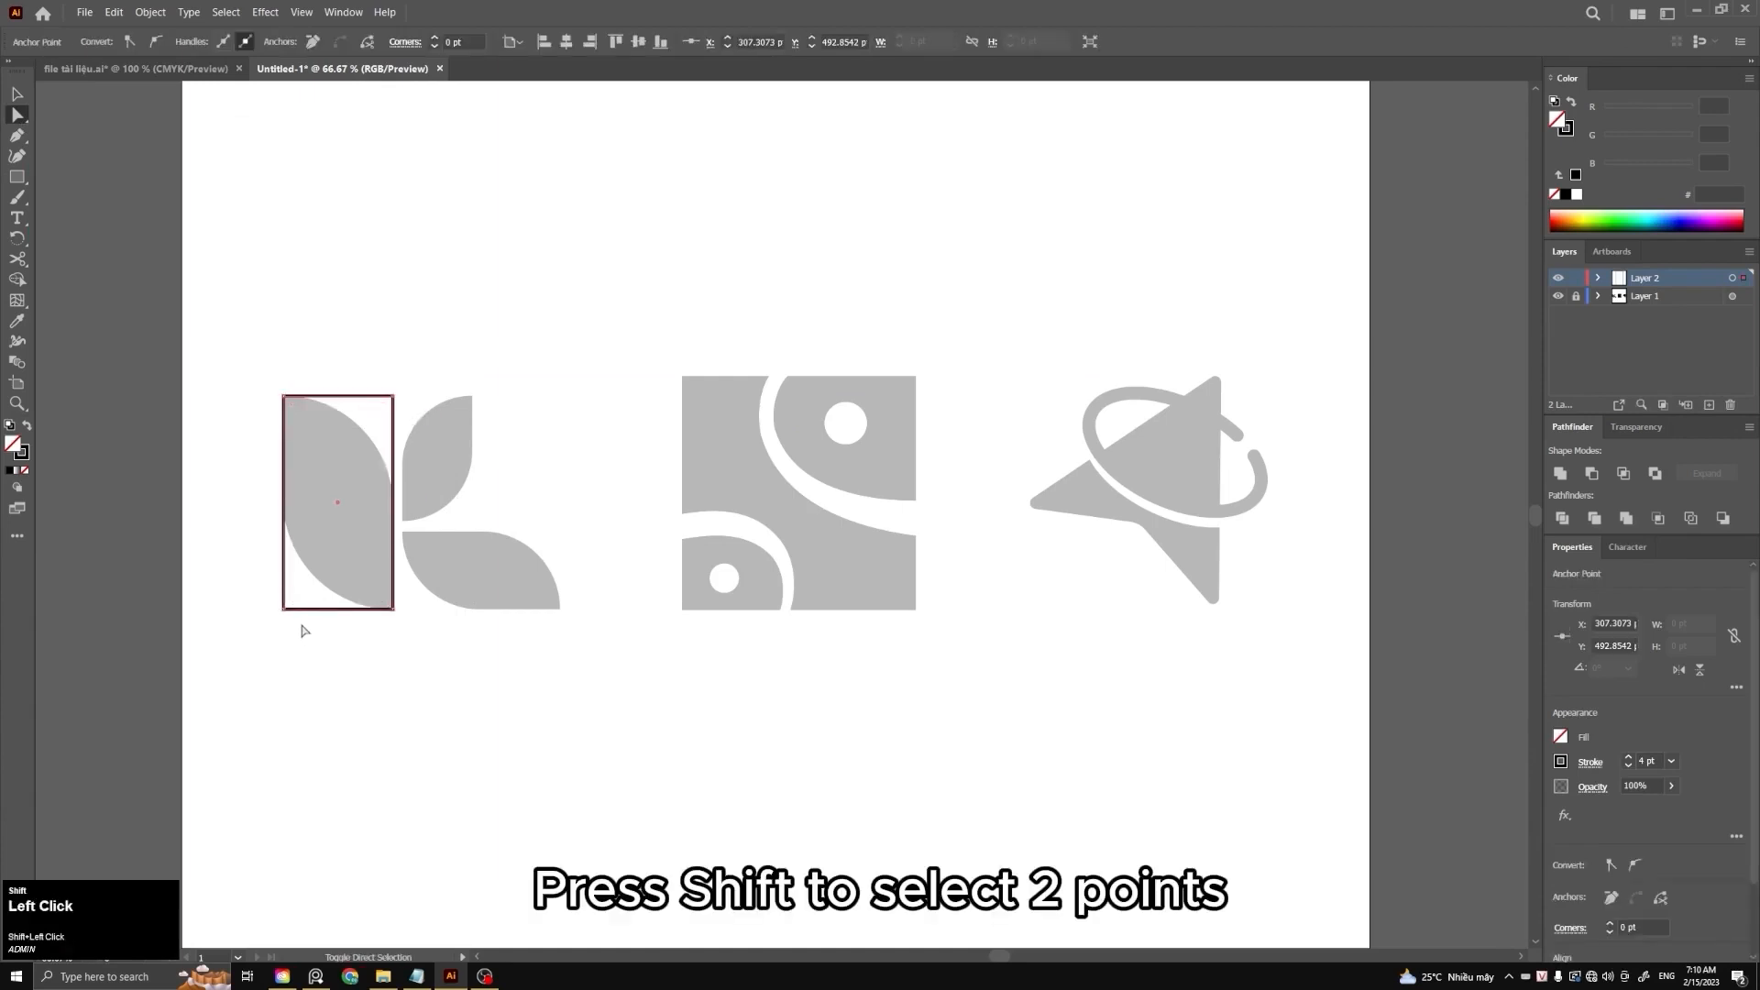
left_click_drag(236, 587, 235, 585)
left_click_drag(384, 409, 298, 530)
key("v")
left_click(445, 446)
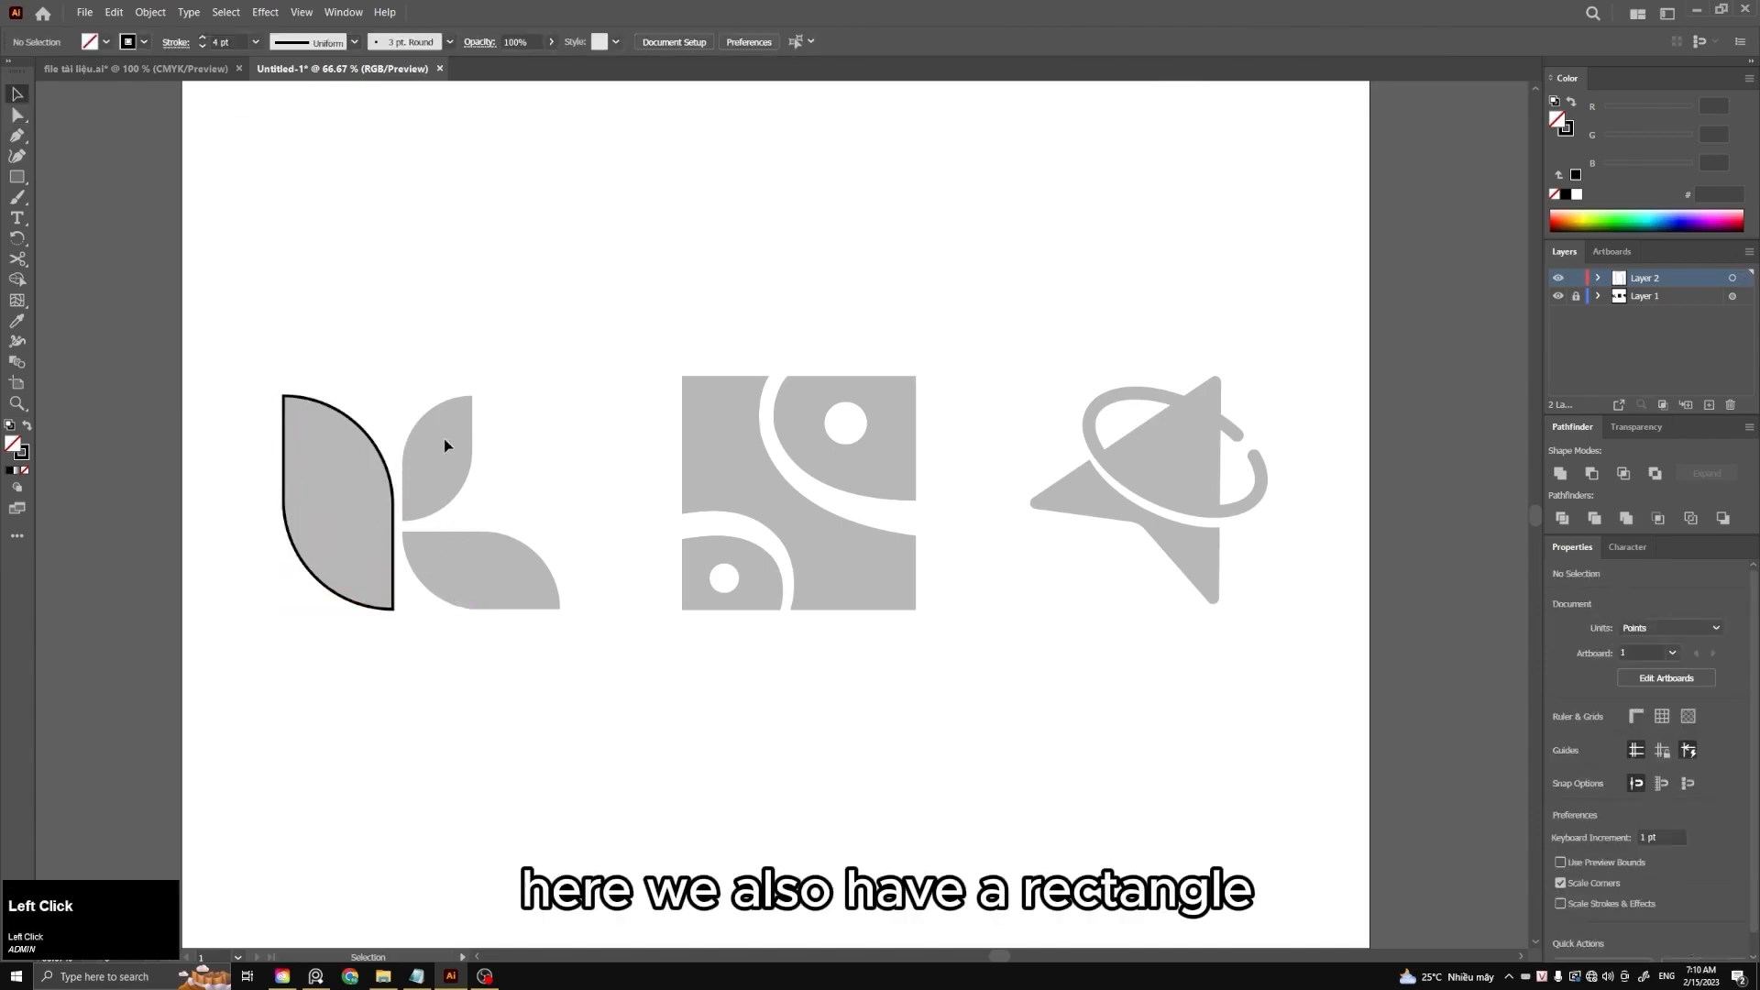
Trace the small upright leaf with a rectangle about 101 by 182 pt and fully round its upper-left and lower-right corners
key("m")
mouse_move(403, 519)
left_mouse_down()
mouse_move(471, 370)
mouse_move(473, 395)
left_mouse_up()
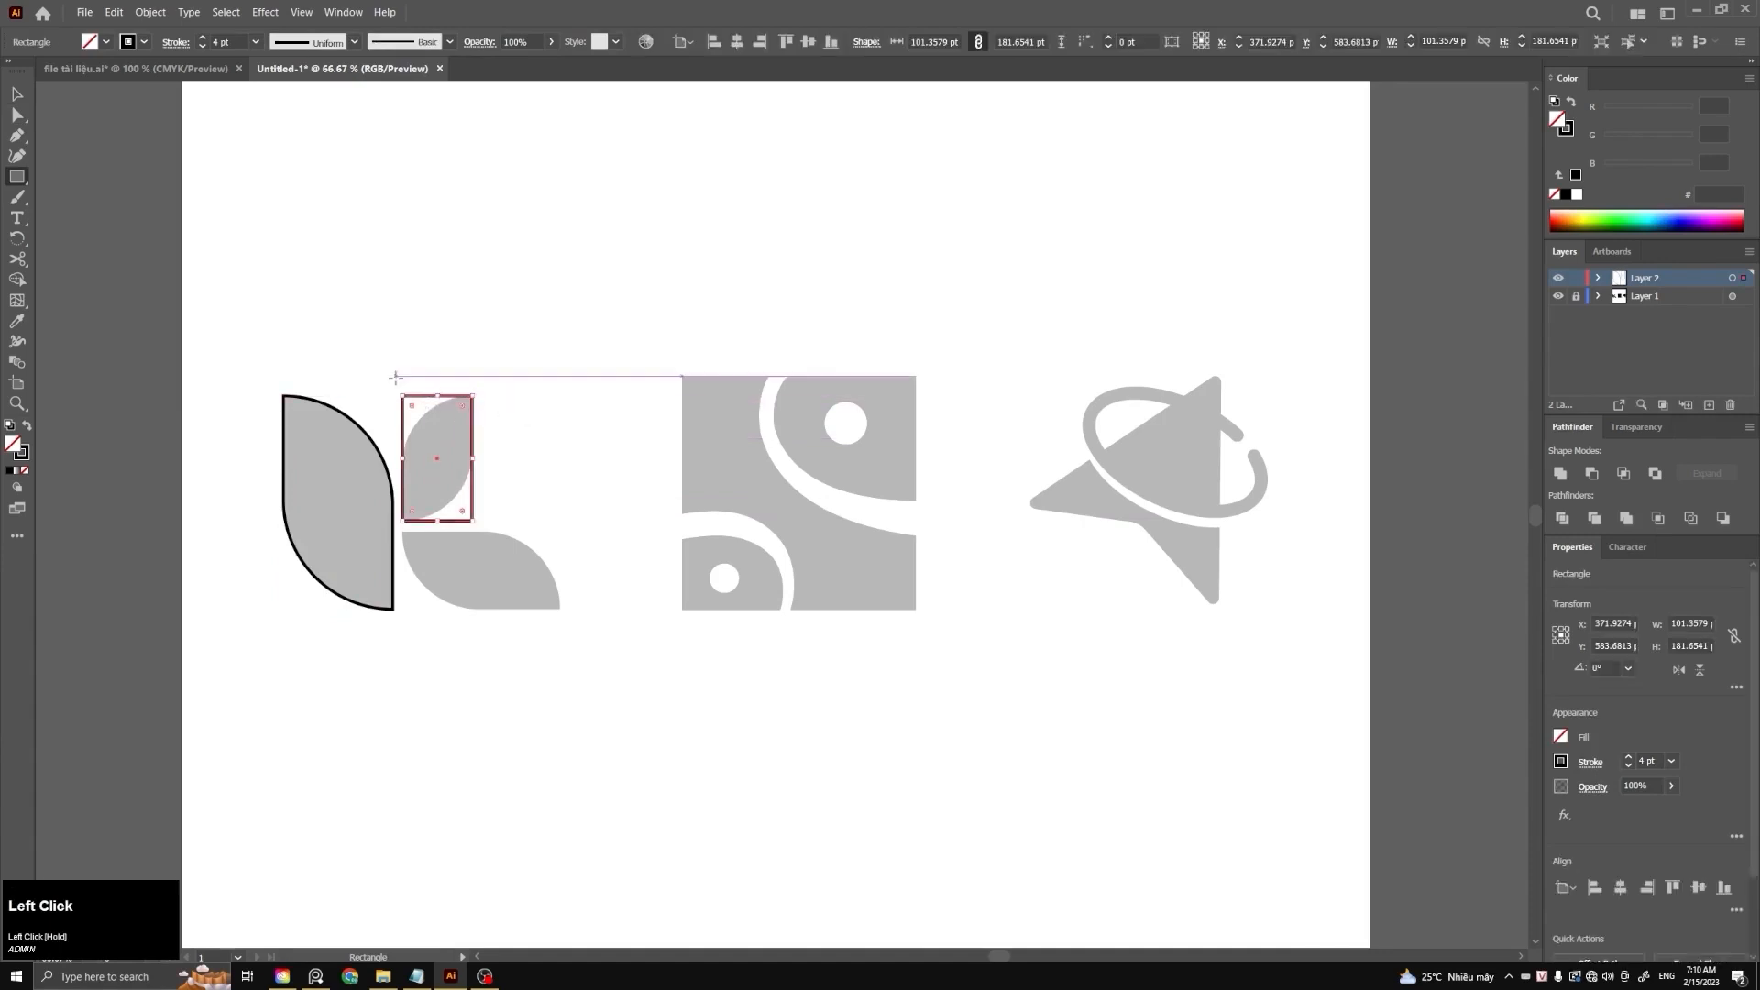
key("a")
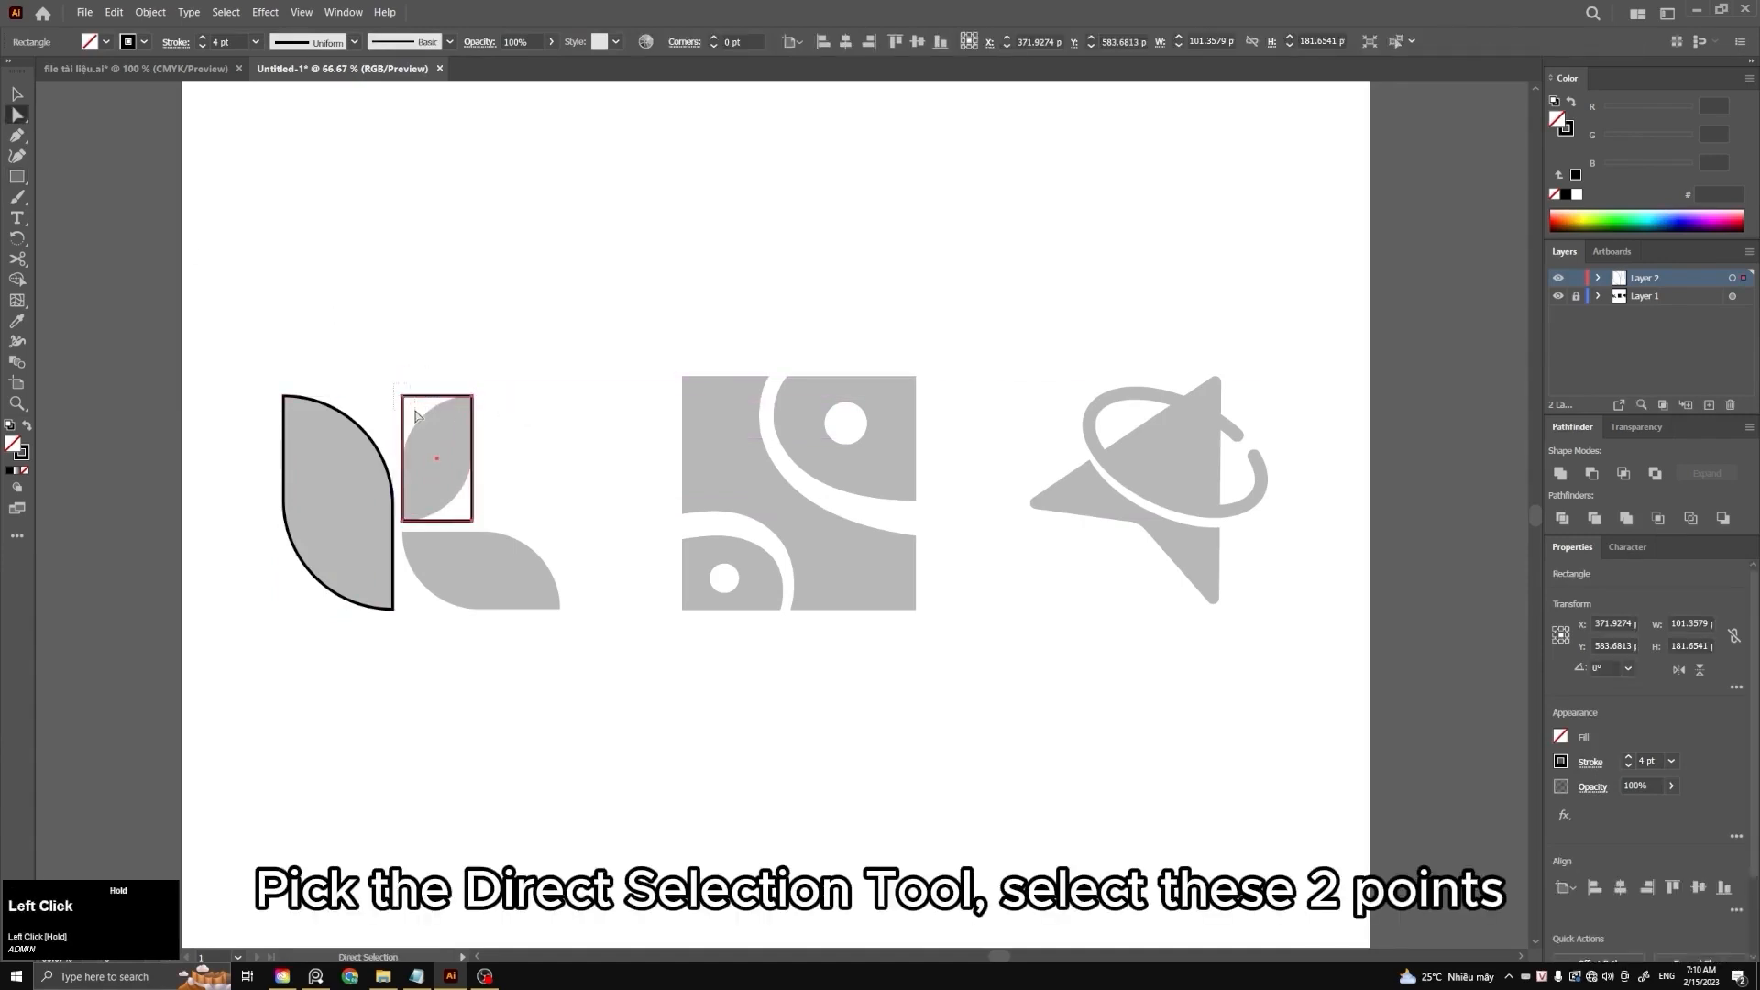
left_click_drag(415, 417, 467, 539)
left_click(463, 506)
left_click(398, 382)
left_click_drag(414, 423, 481, 524)
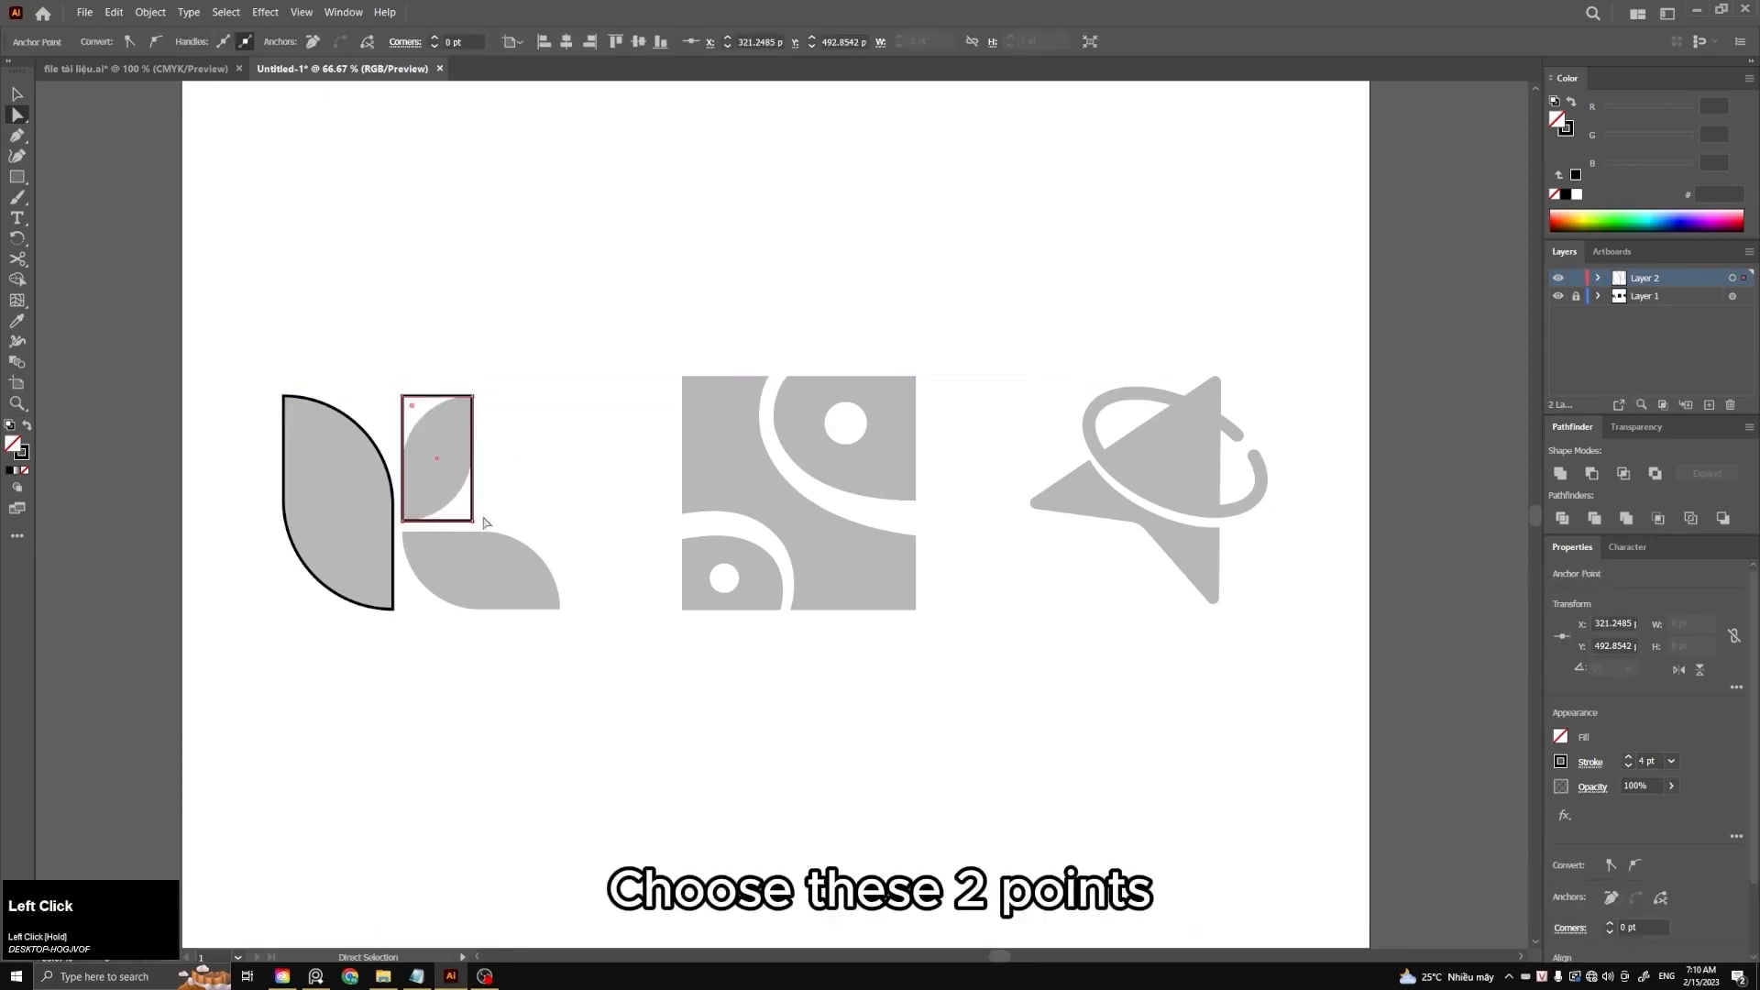
left_click(481, 544, "shift")
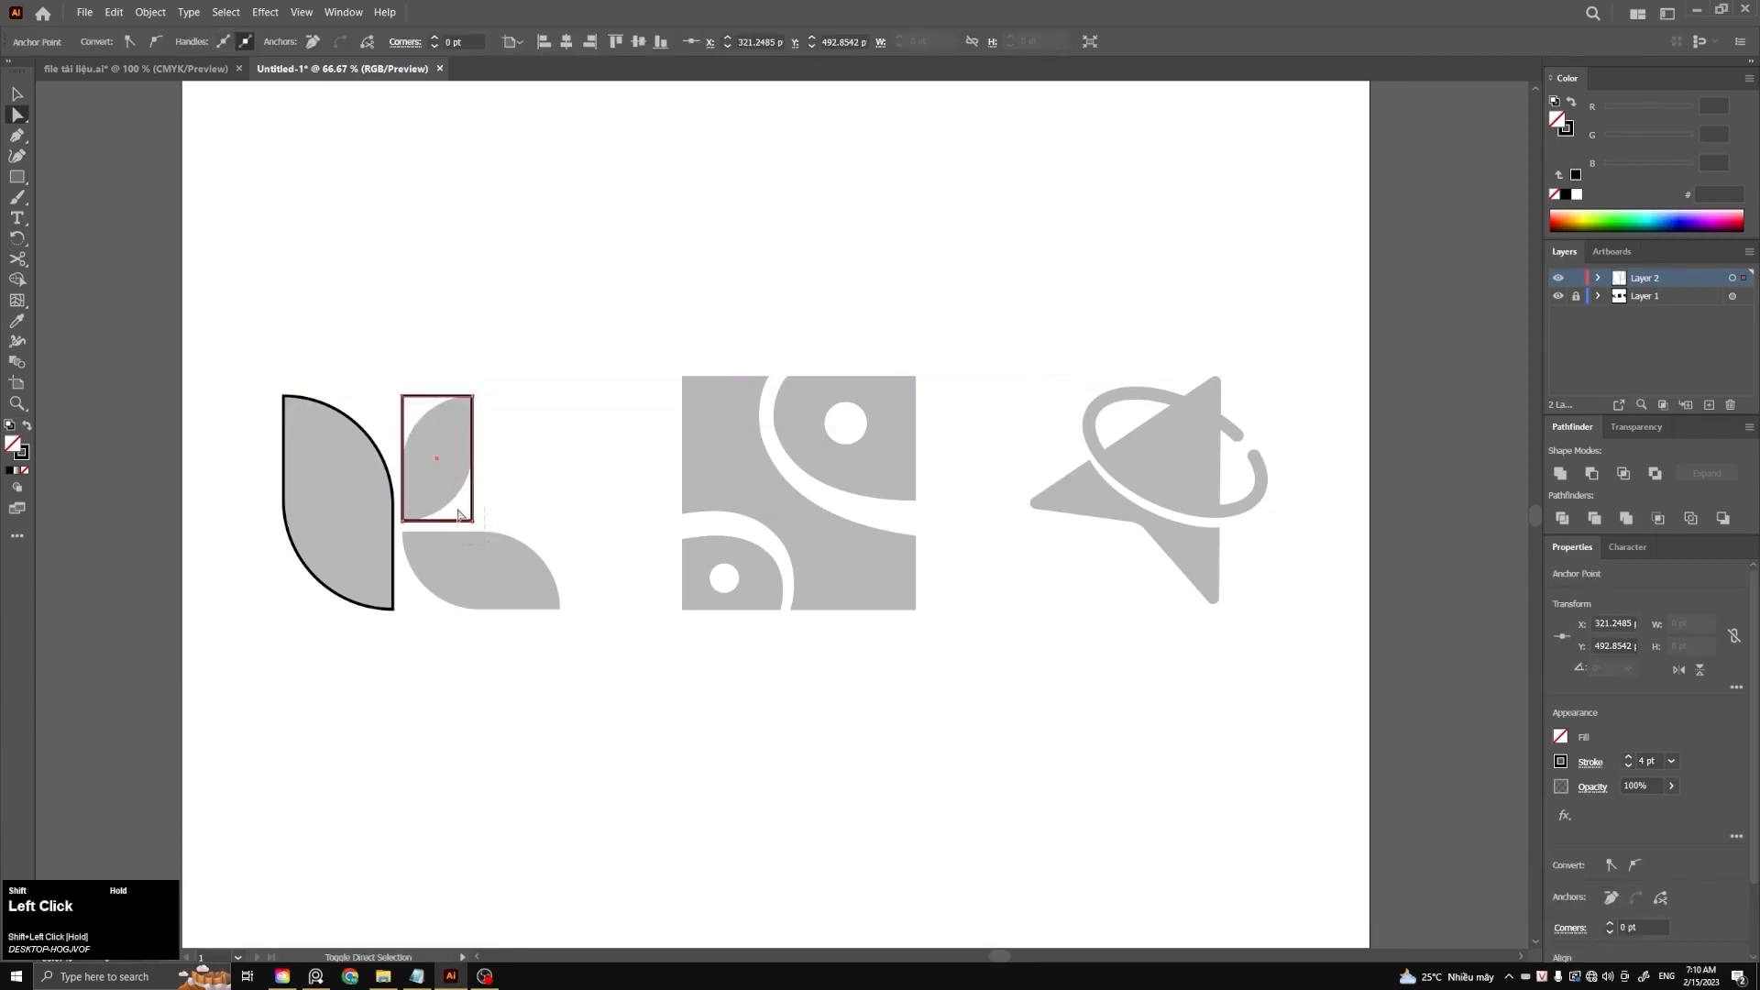
left_click_drag(458, 512, 413, 453)
left_click(474, 525)
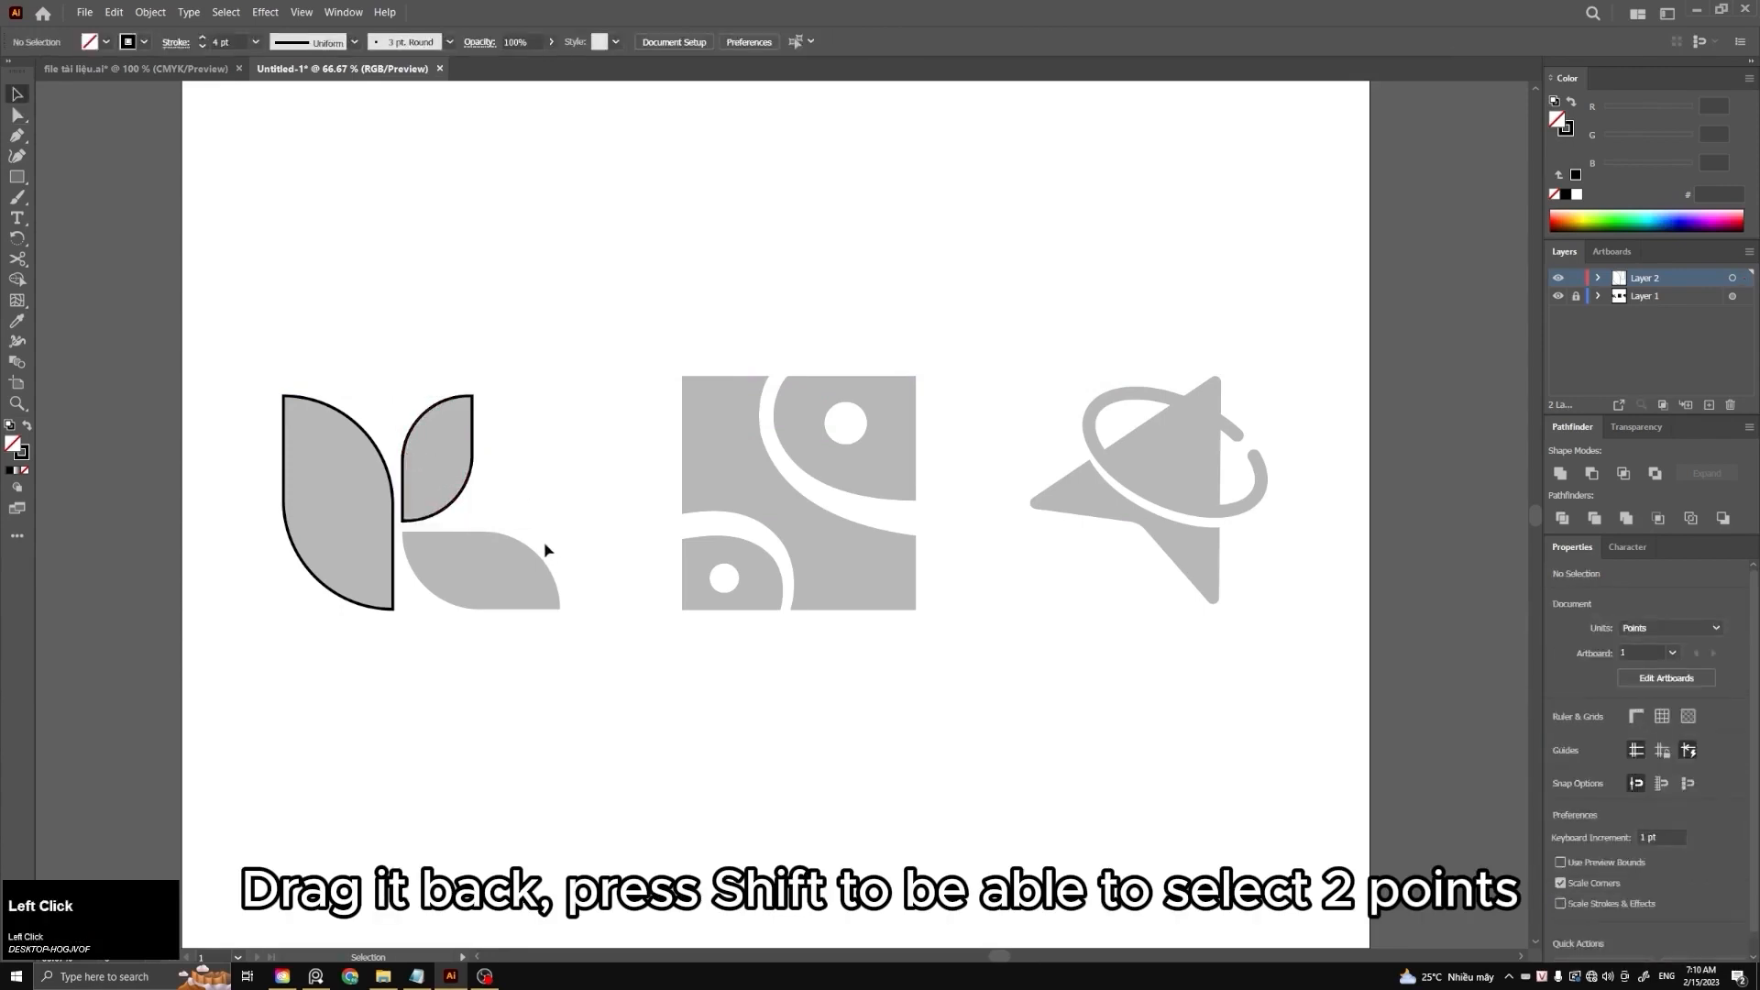
Trace the lower horizontal leaf with a rectangle about 229 by 113 pt and fully round its upper-right and lower-left corners
key("m")
mouse_move(400, 530)
left_mouse_down()
mouse_move(432, 562)
mouse_move(561, 608)
left_mouse_up()
key("a")
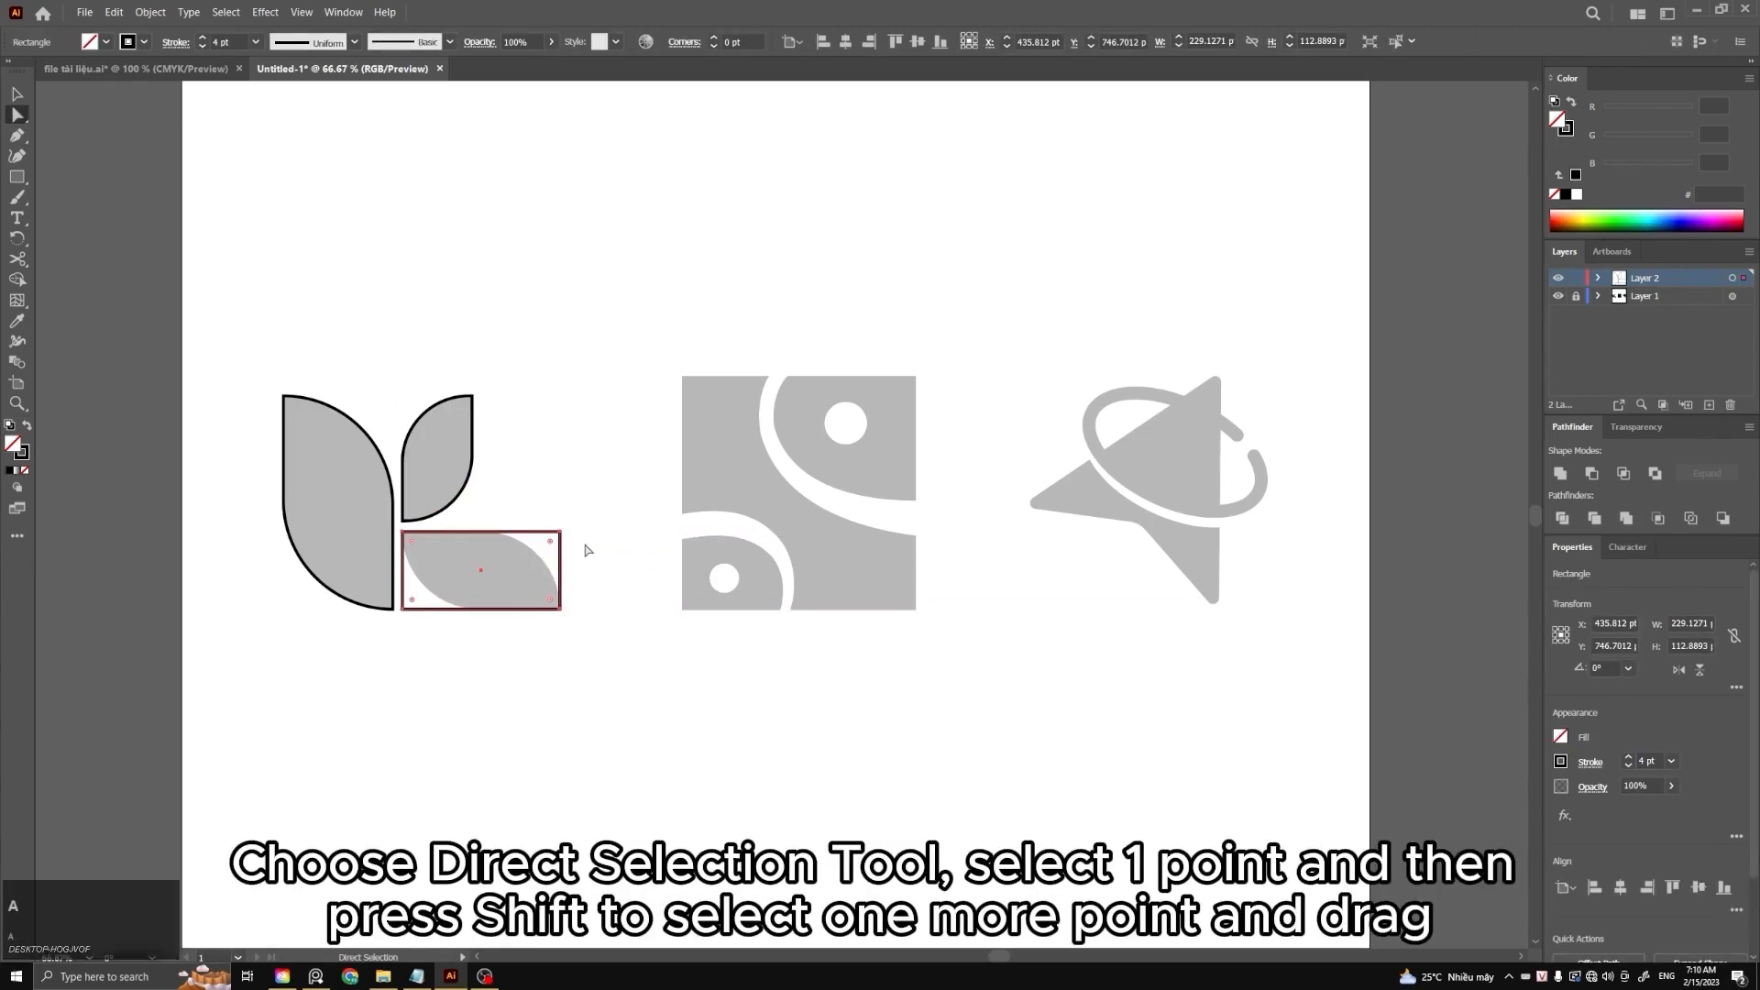
left_click(550, 541)
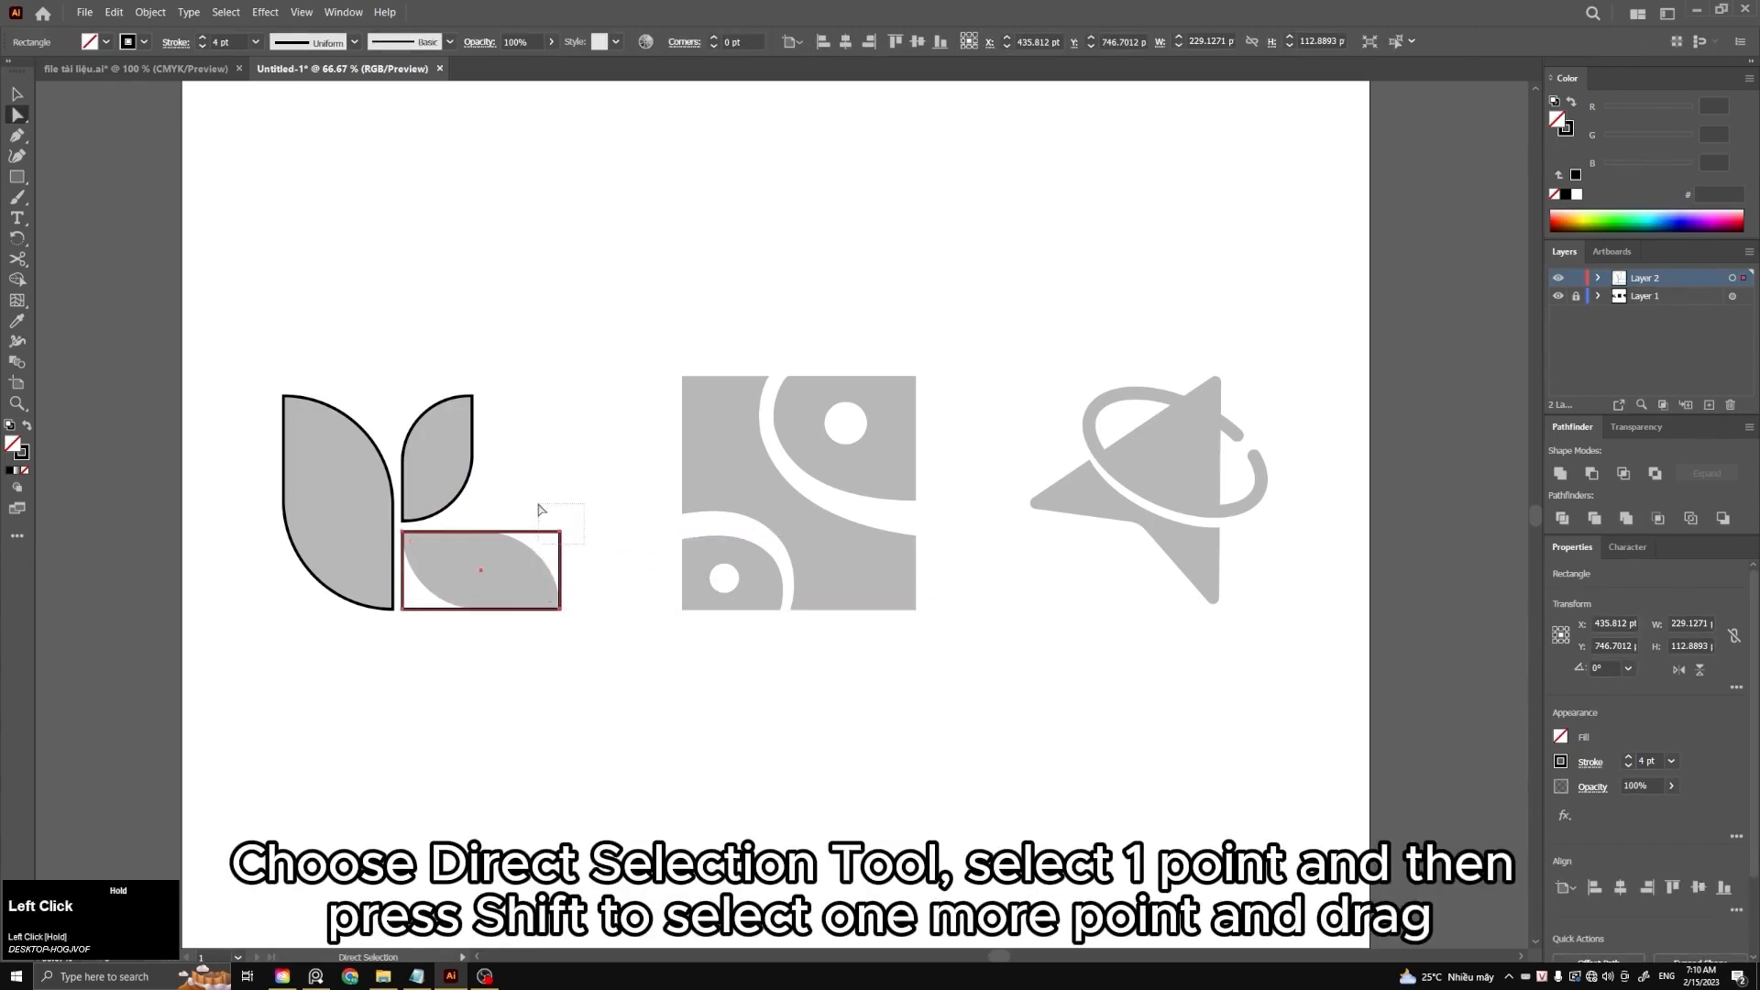
left_click(410, 602, "shift")
left_click_drag(414, 605, 503, 566)
key("v")
left_click(529, 515)
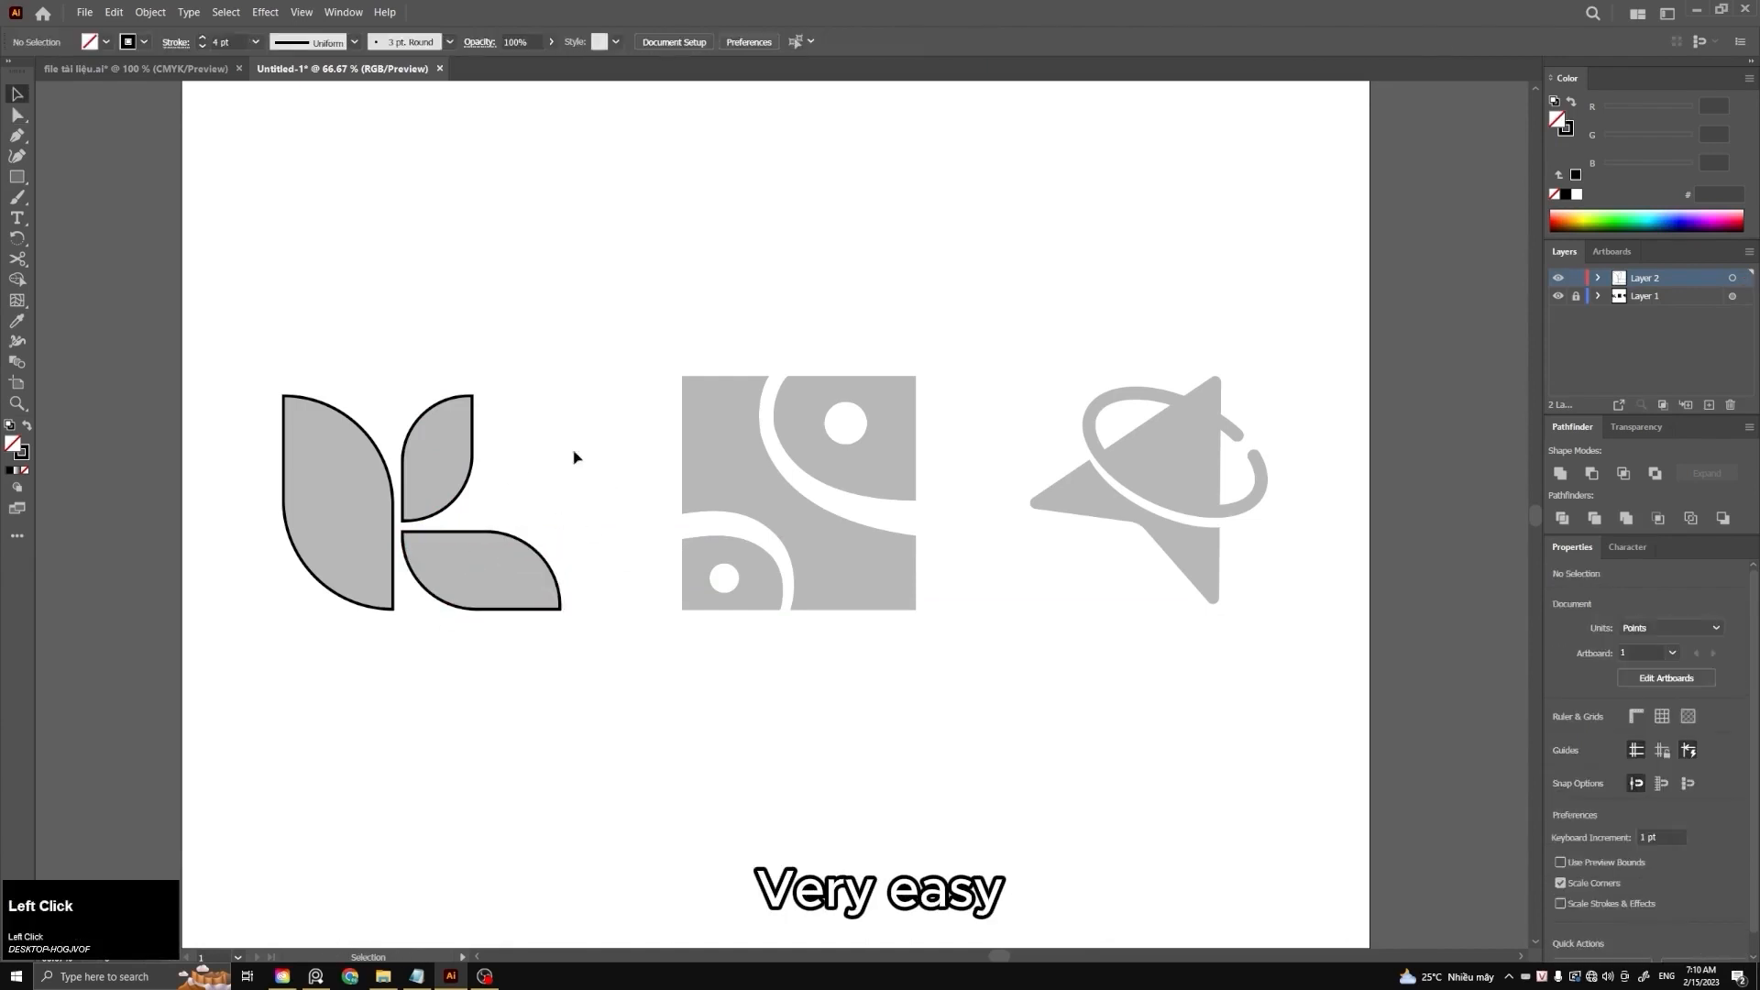
Draw a square about 339 pt wide exactly over the grey square of the middle icon
key("space")
left_click_drag(735, 412, 762, 445)
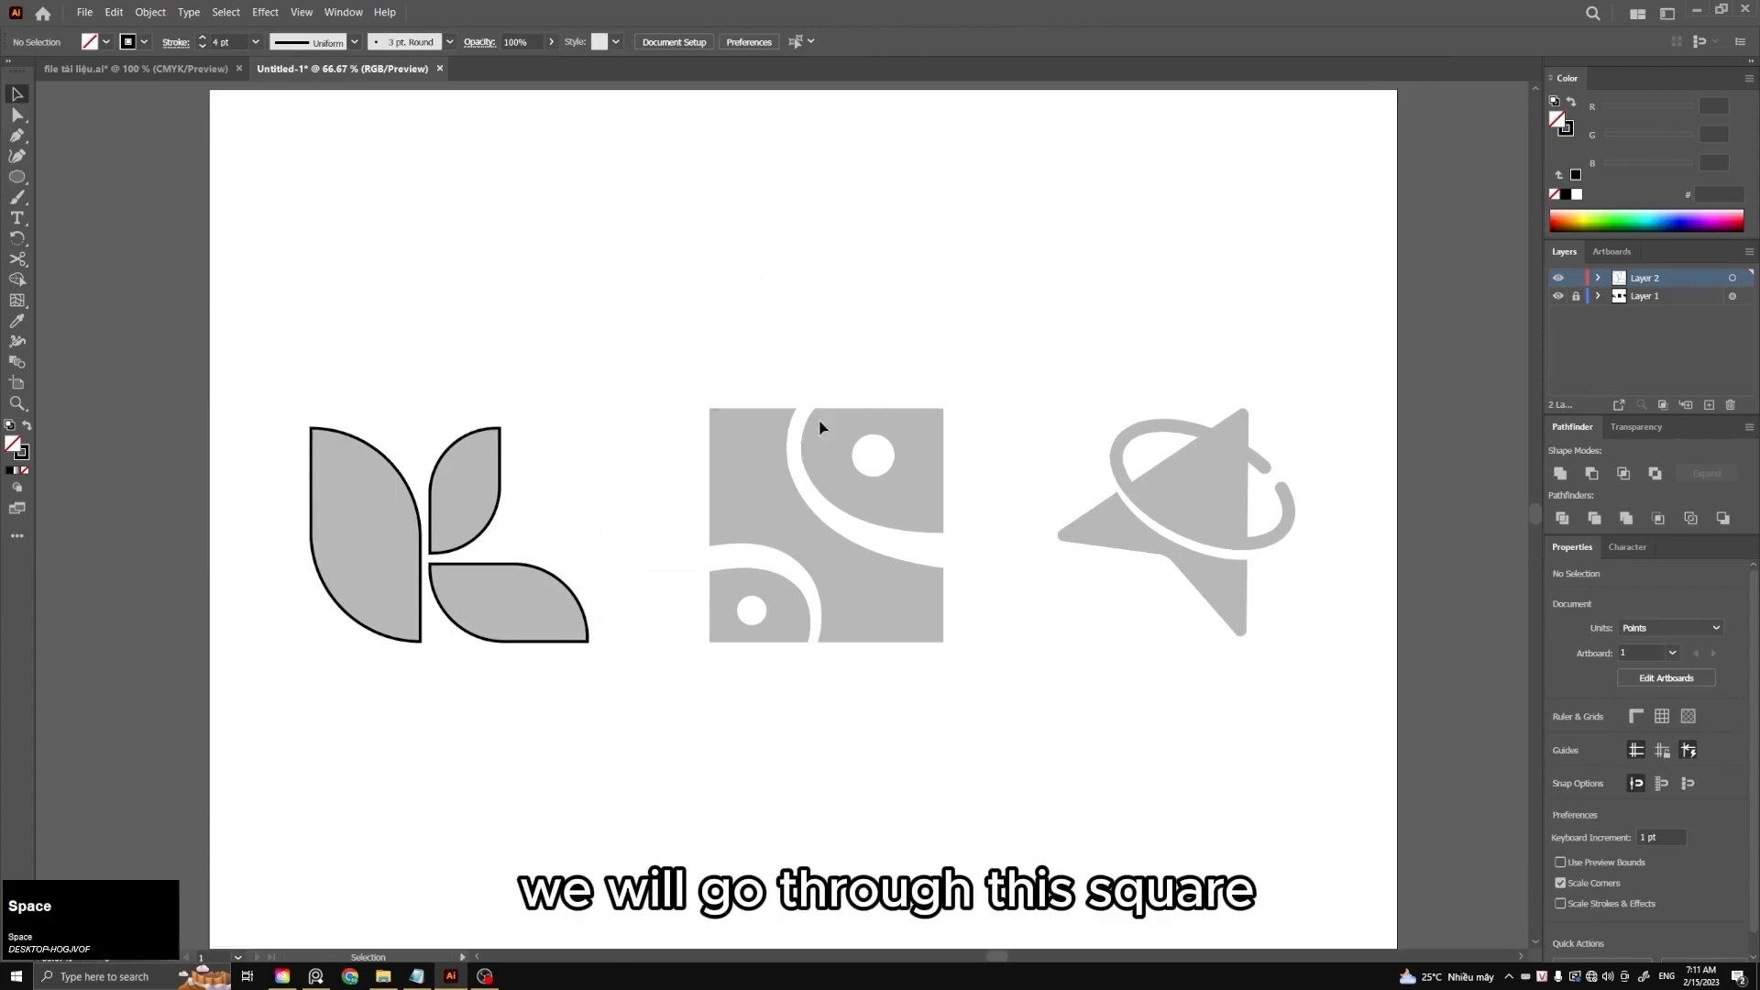
key("m")
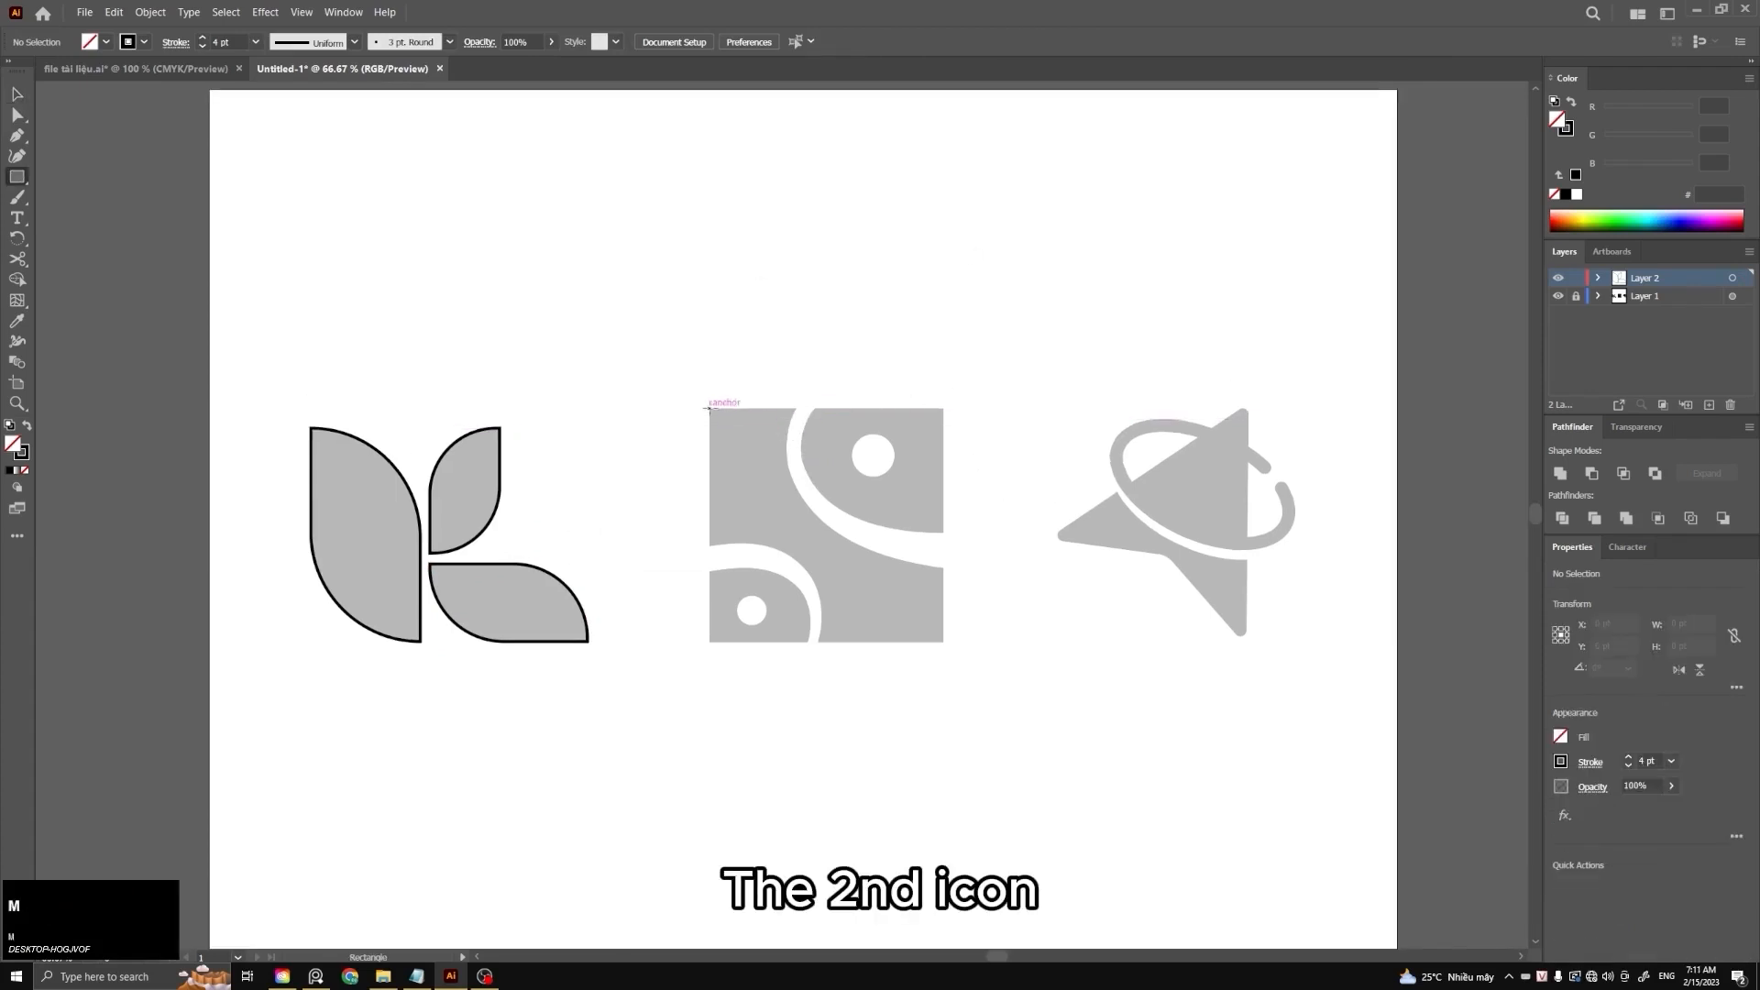
left_click_drag(708, 409, 942, 641)
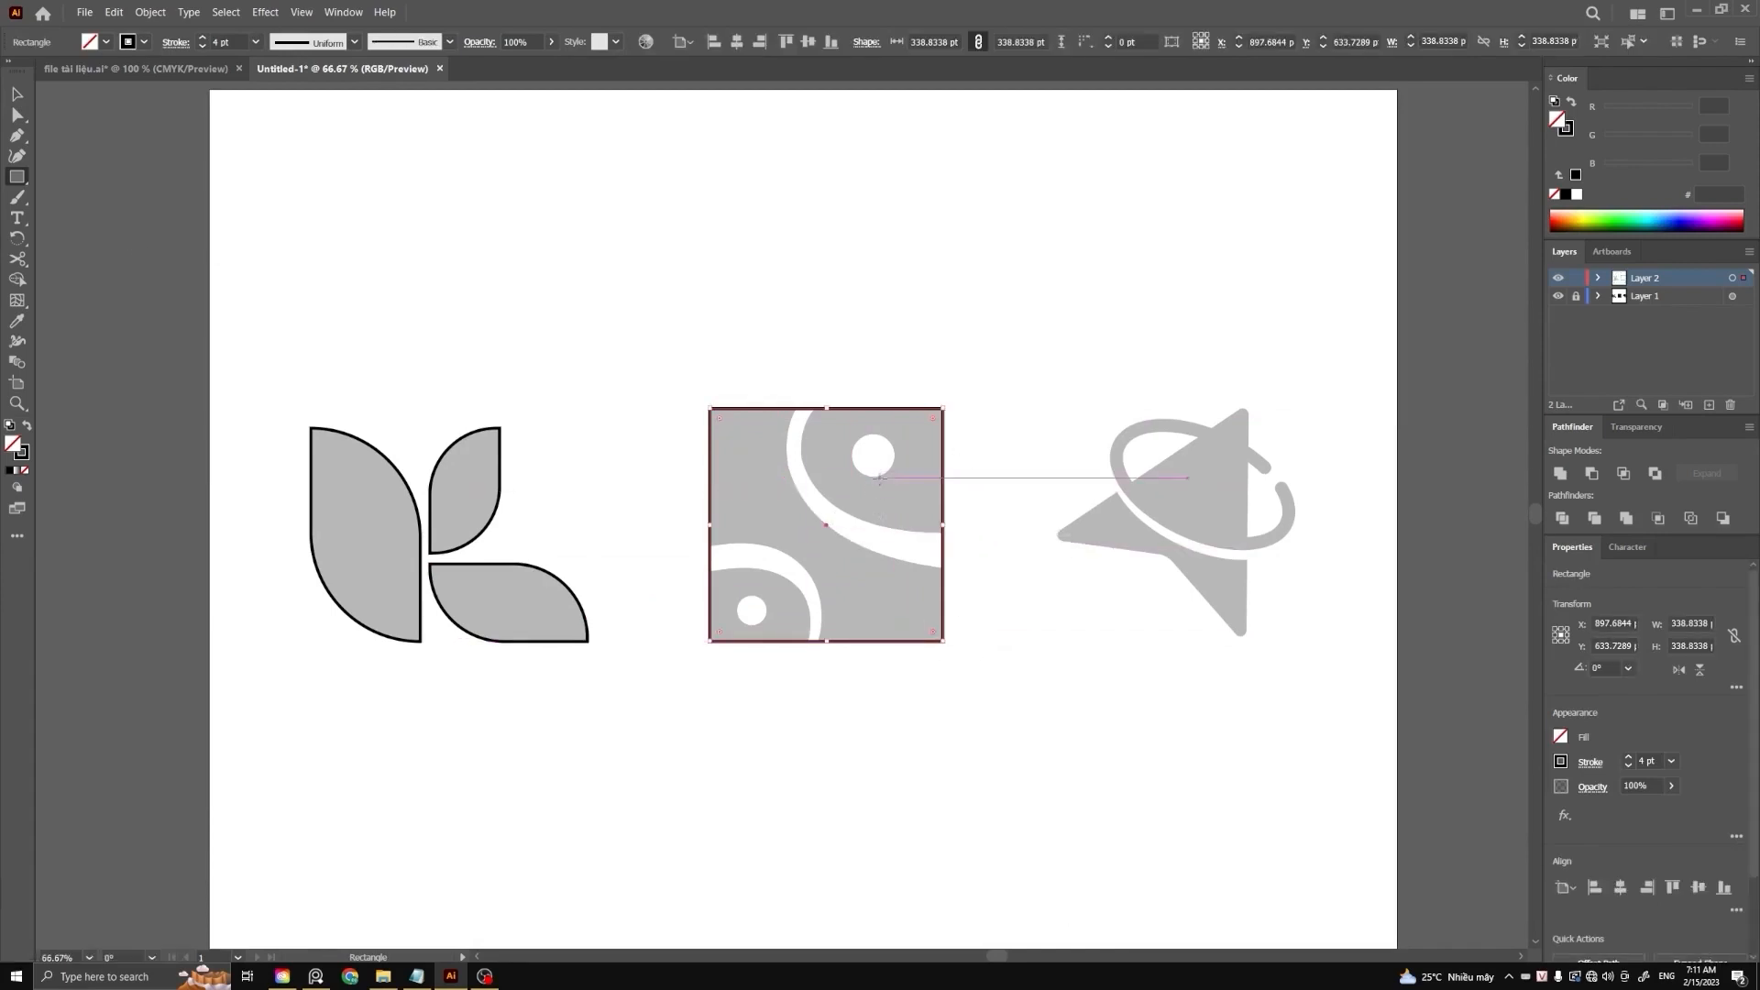
Draw circles from their centers over the icon's two white dots, about 63 pt for the upper and 44 pt for the lower
key("l")
left_click_drag(873, 455, 896, 476)
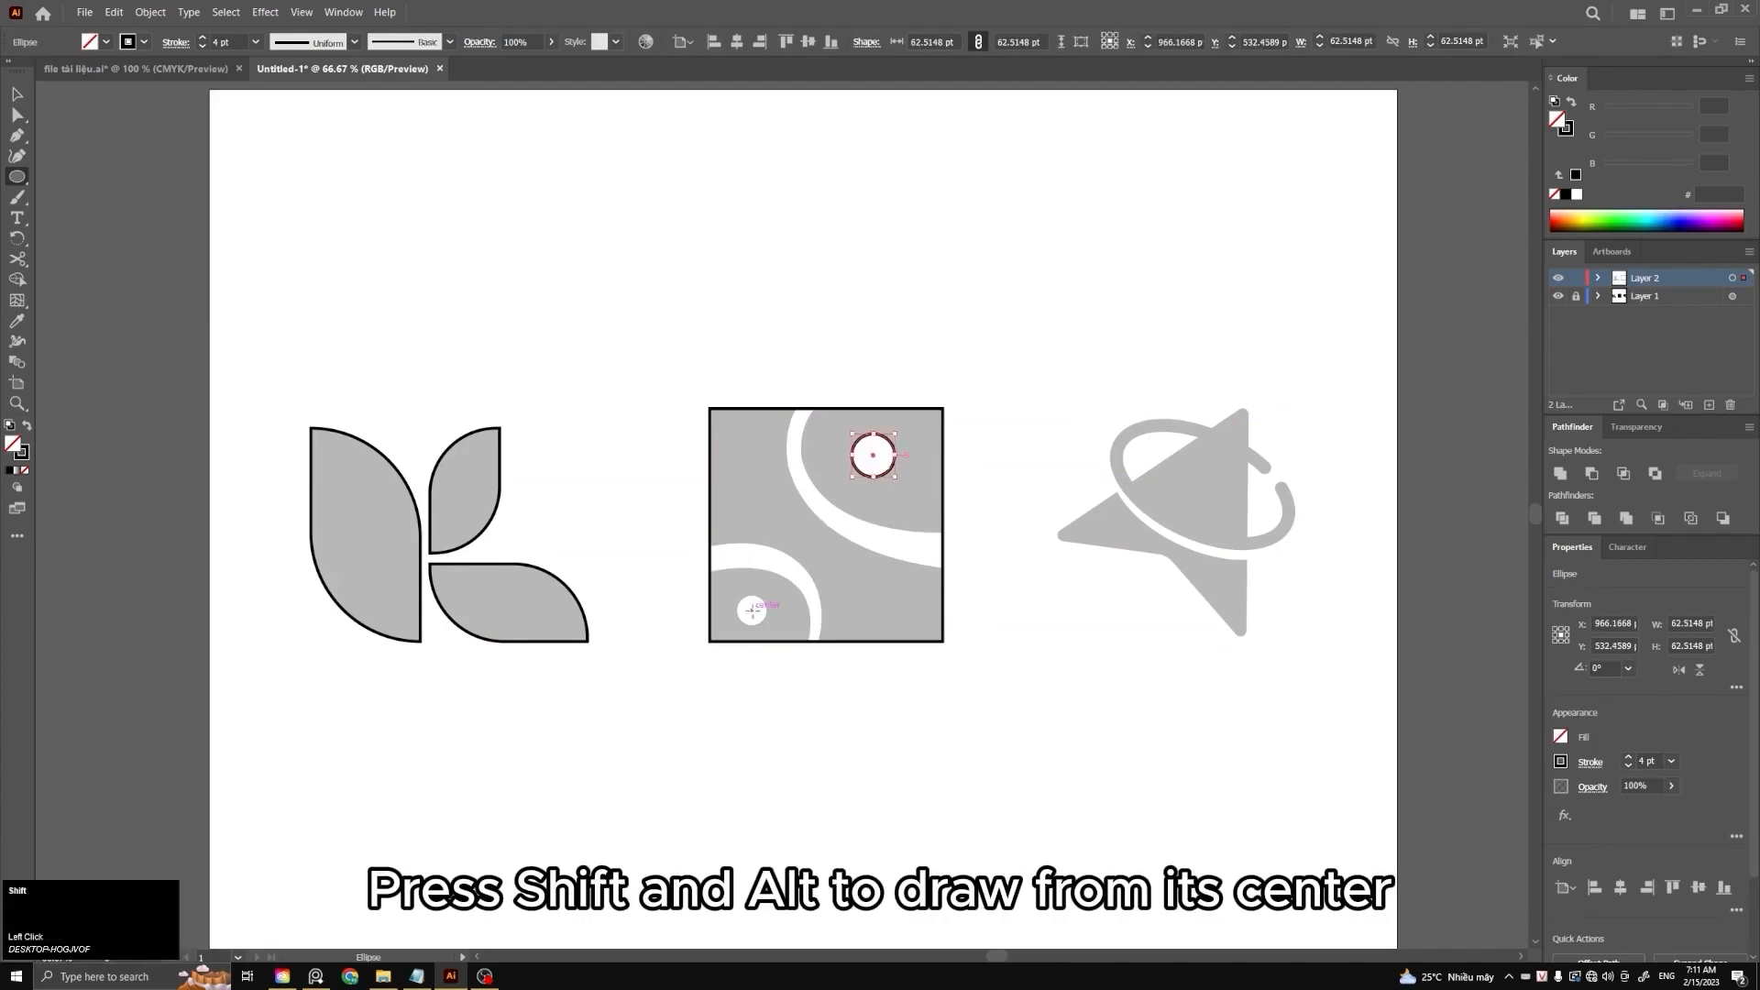
left_click_drag(752, 610, 767, 626)
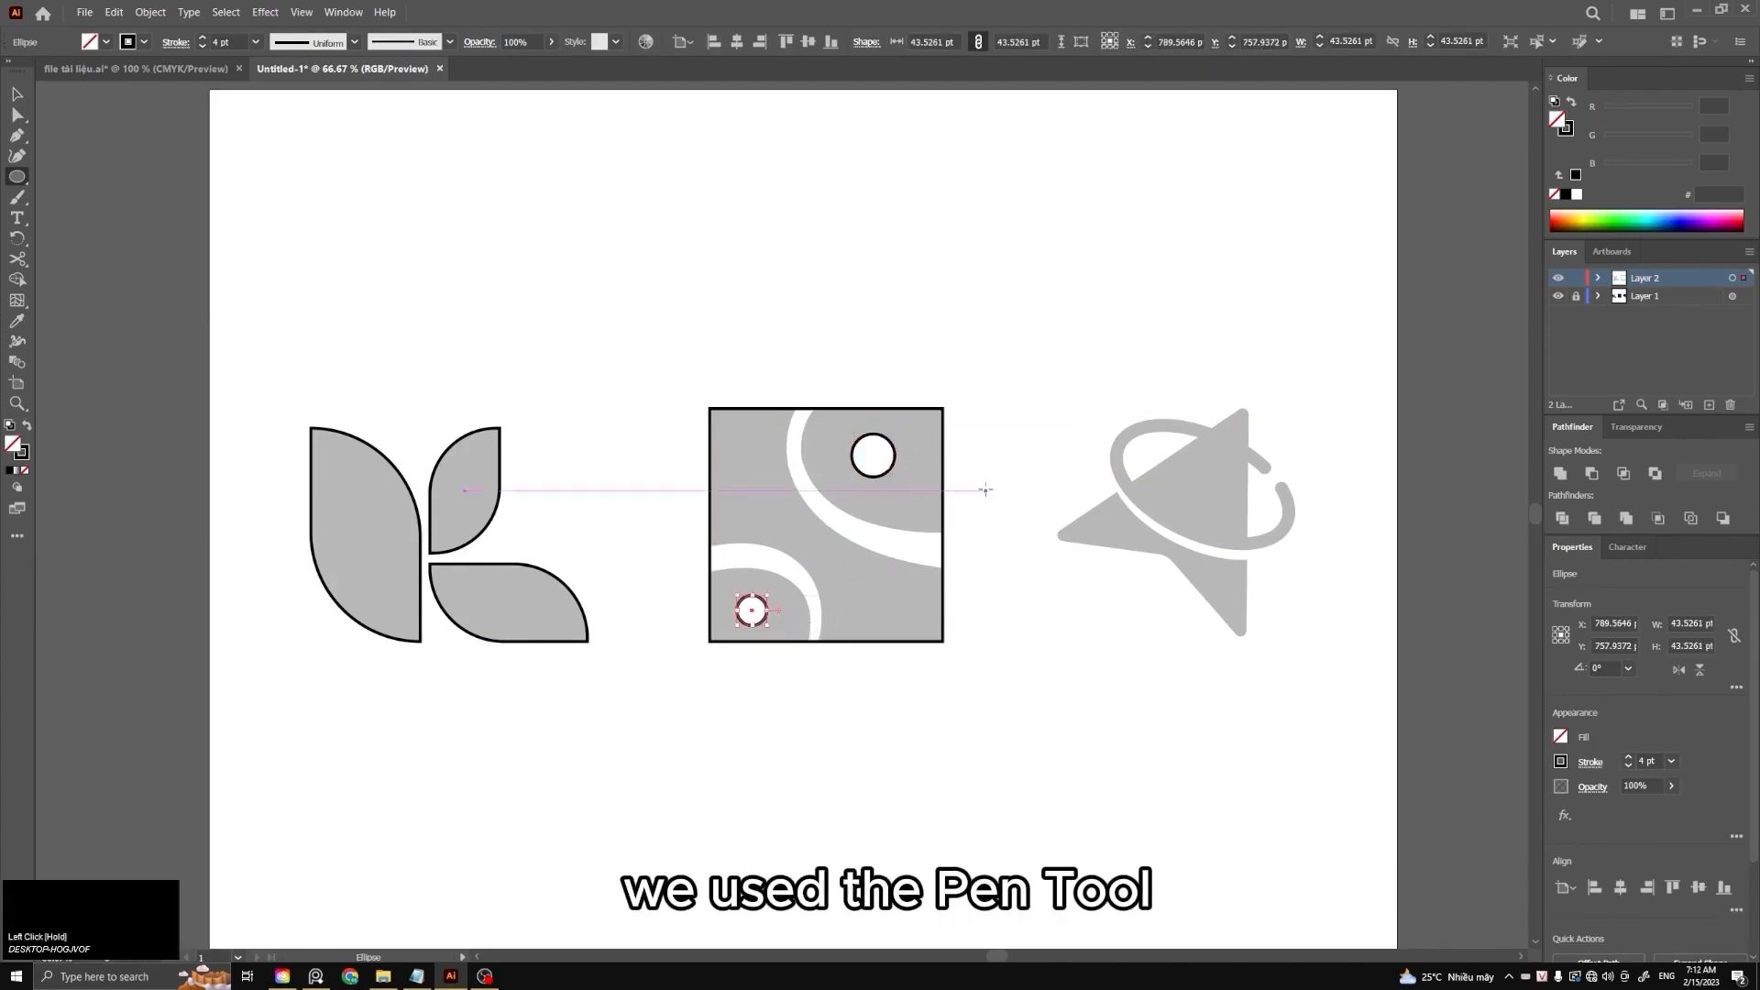
Trace the inner edge of the upper white band with a Pen curve extending past the square's top and right edges
key("p")
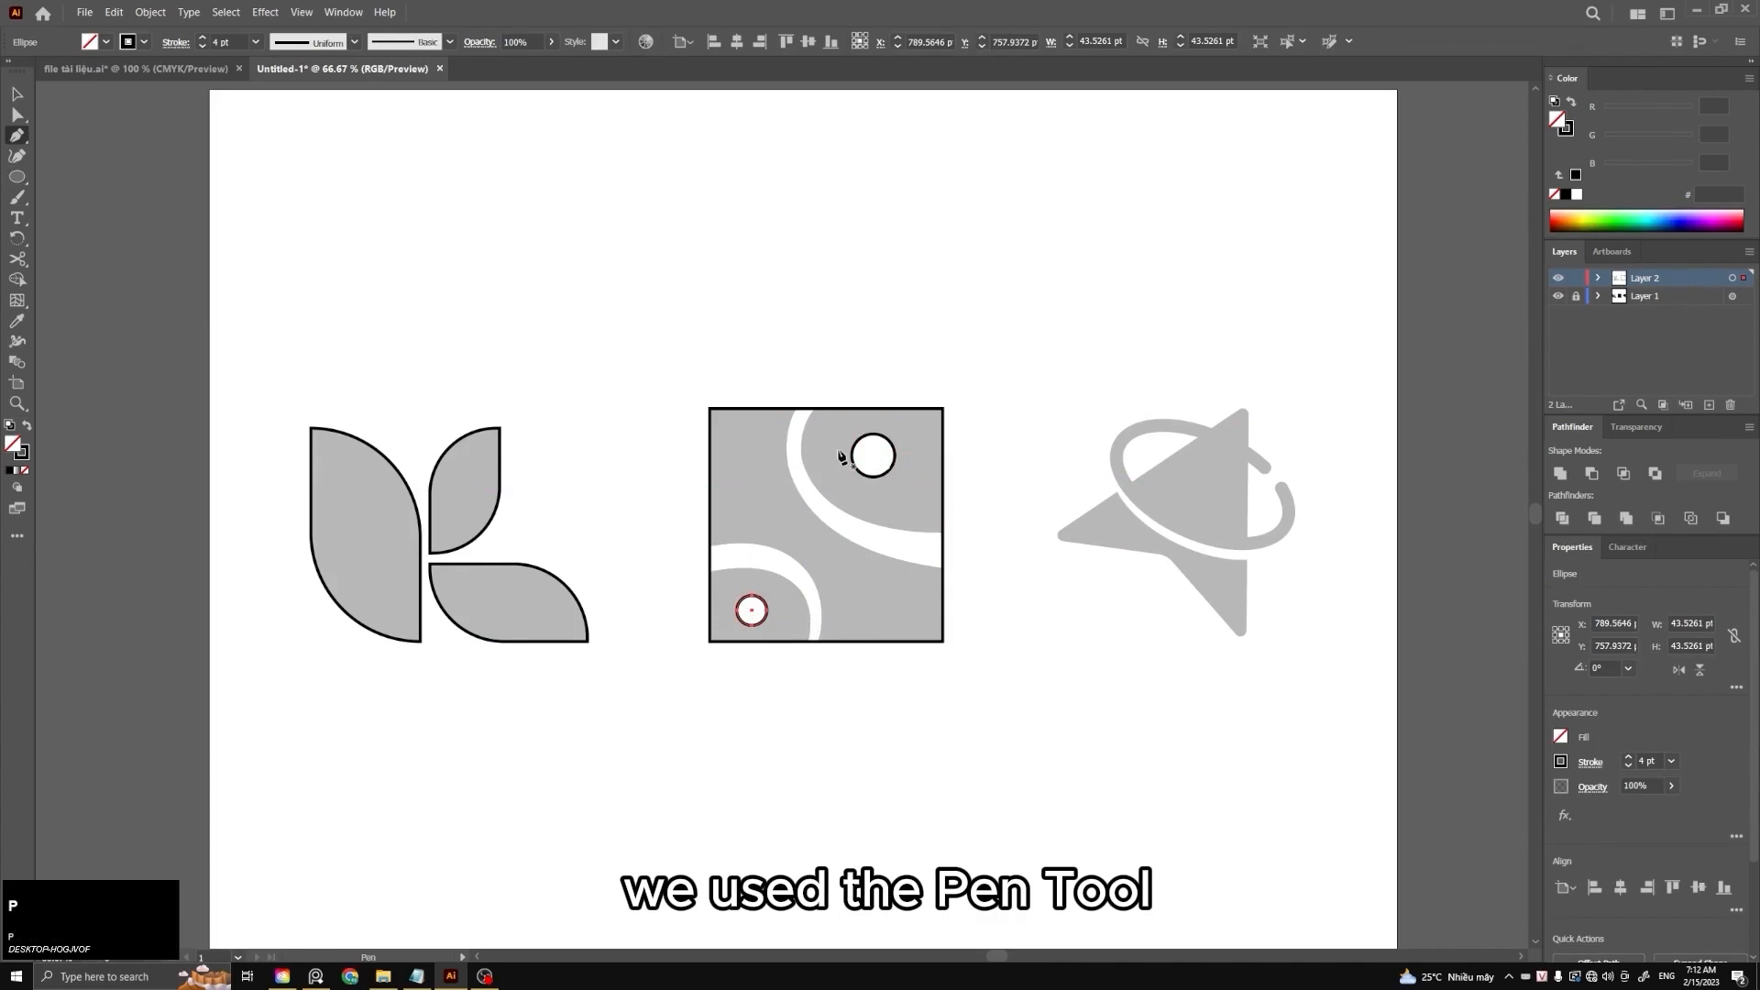
left_click(819, 401)
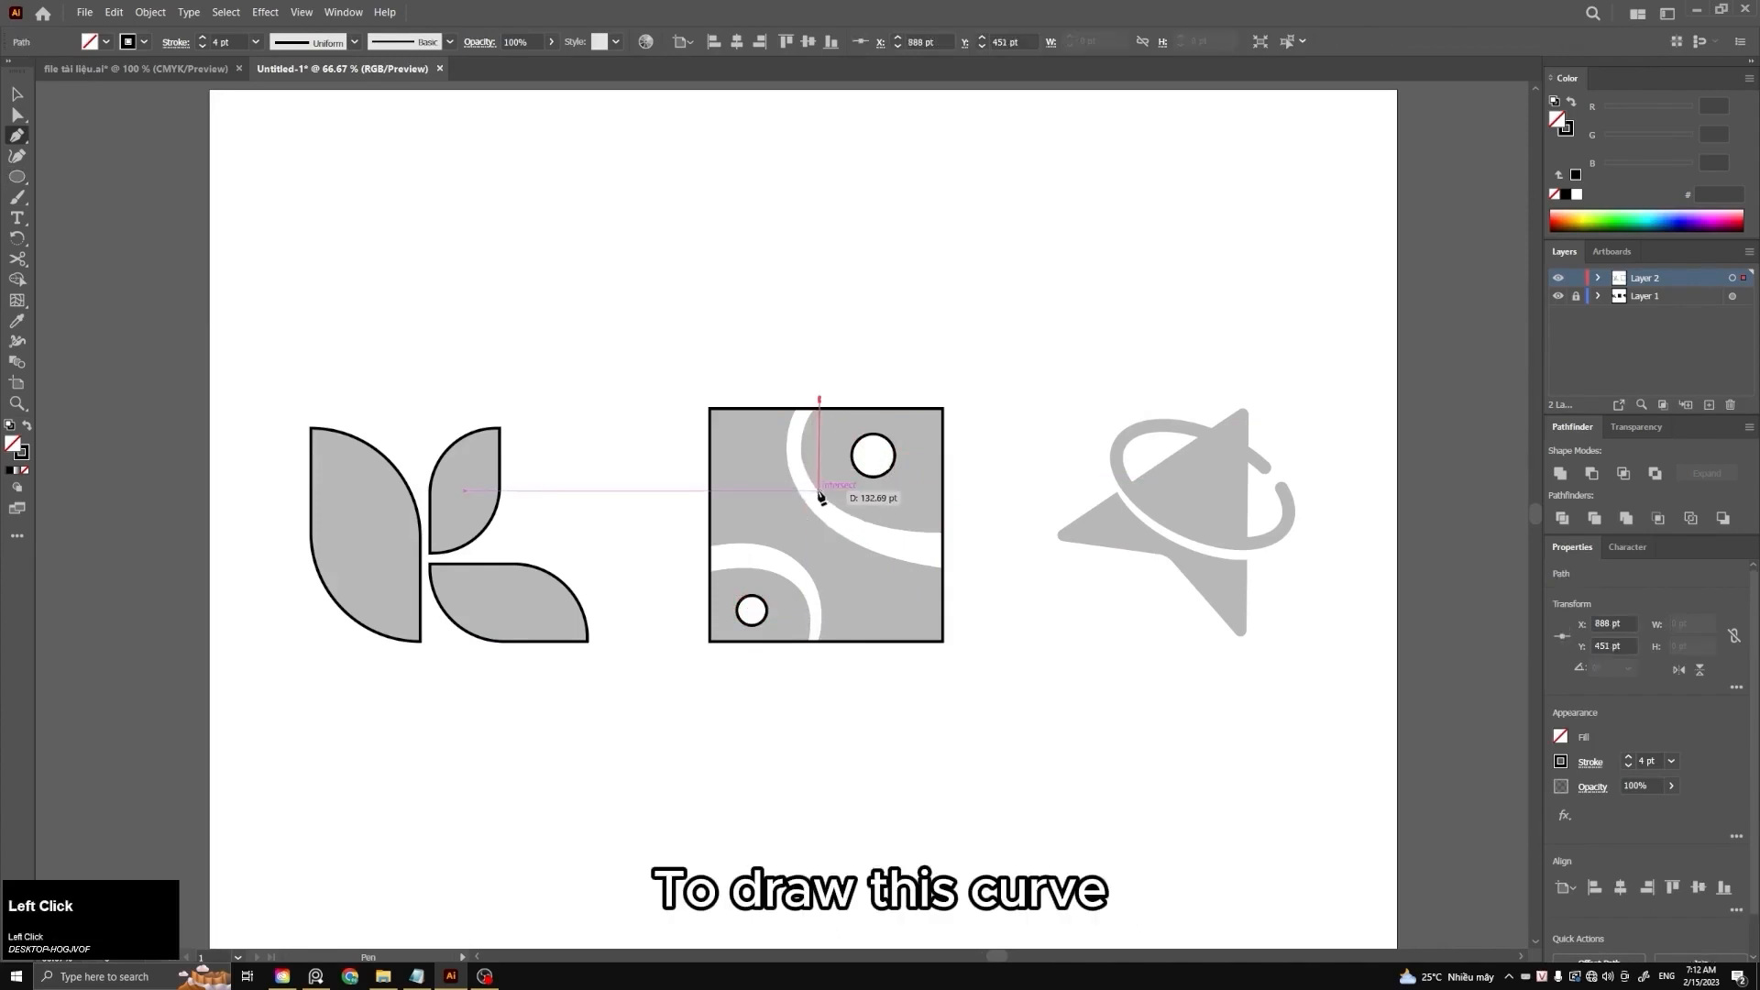
left_click_drag(819, 490, 860, 541)
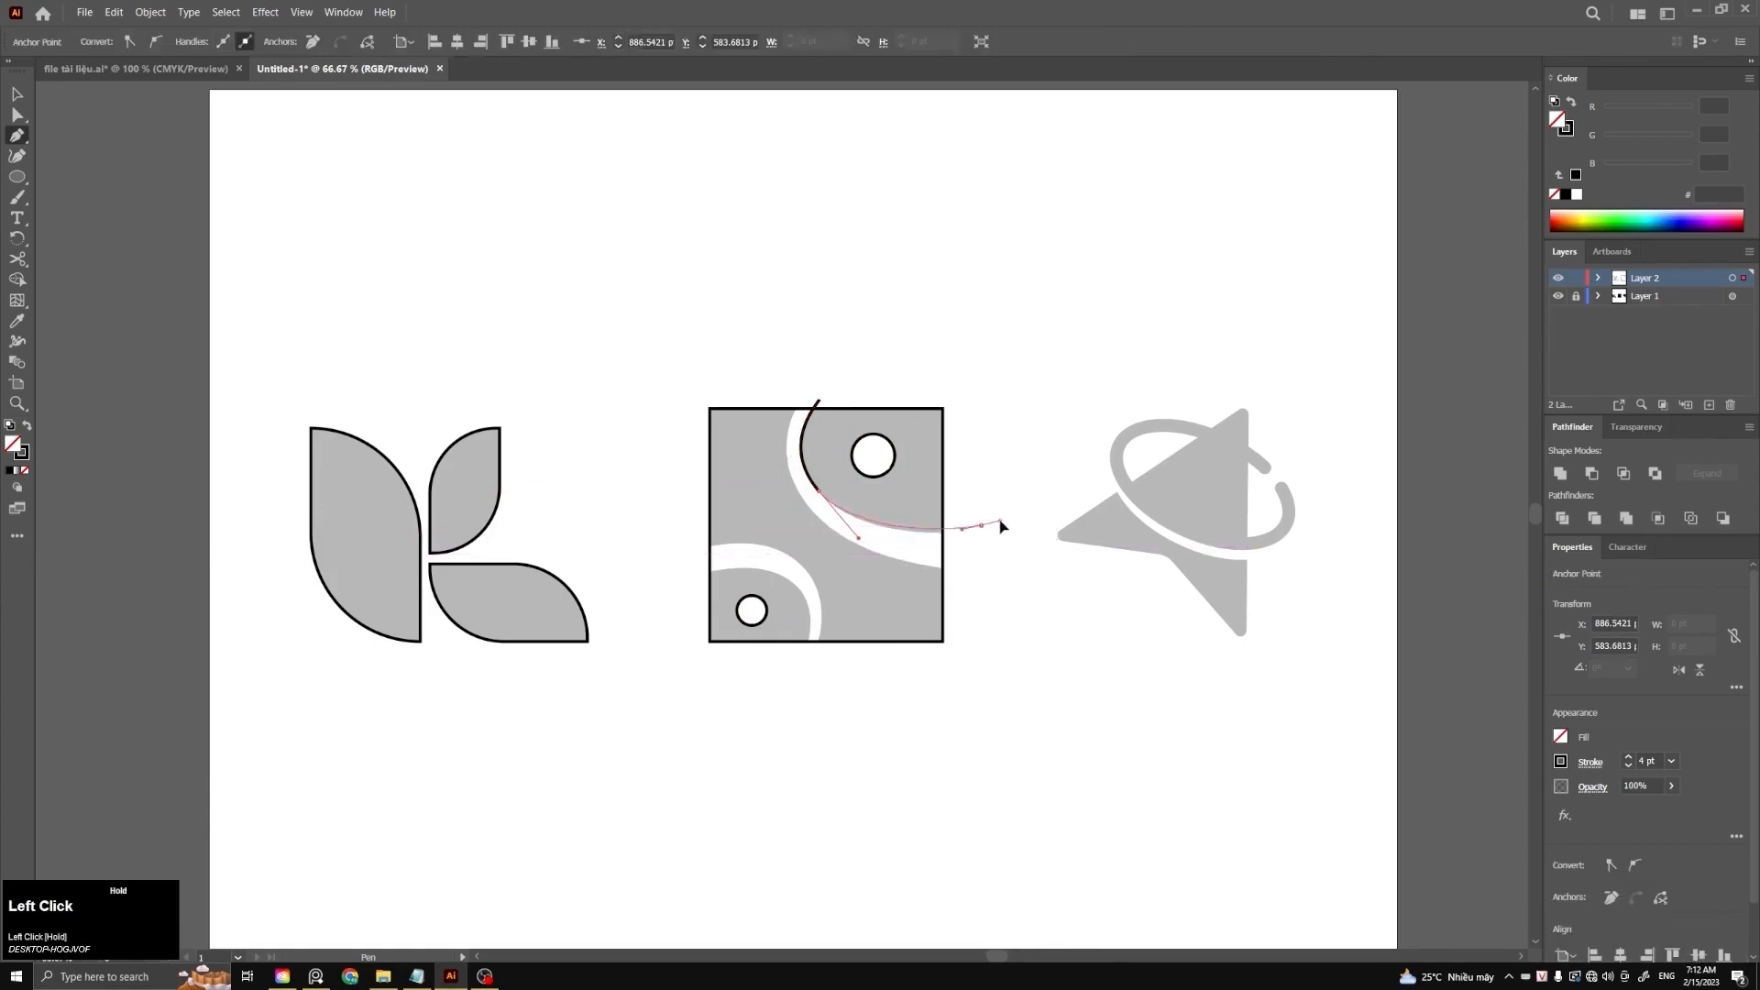
left_click_drag(1009, 518, 1011, 515)
left_click(1014, 440, "ctrl")
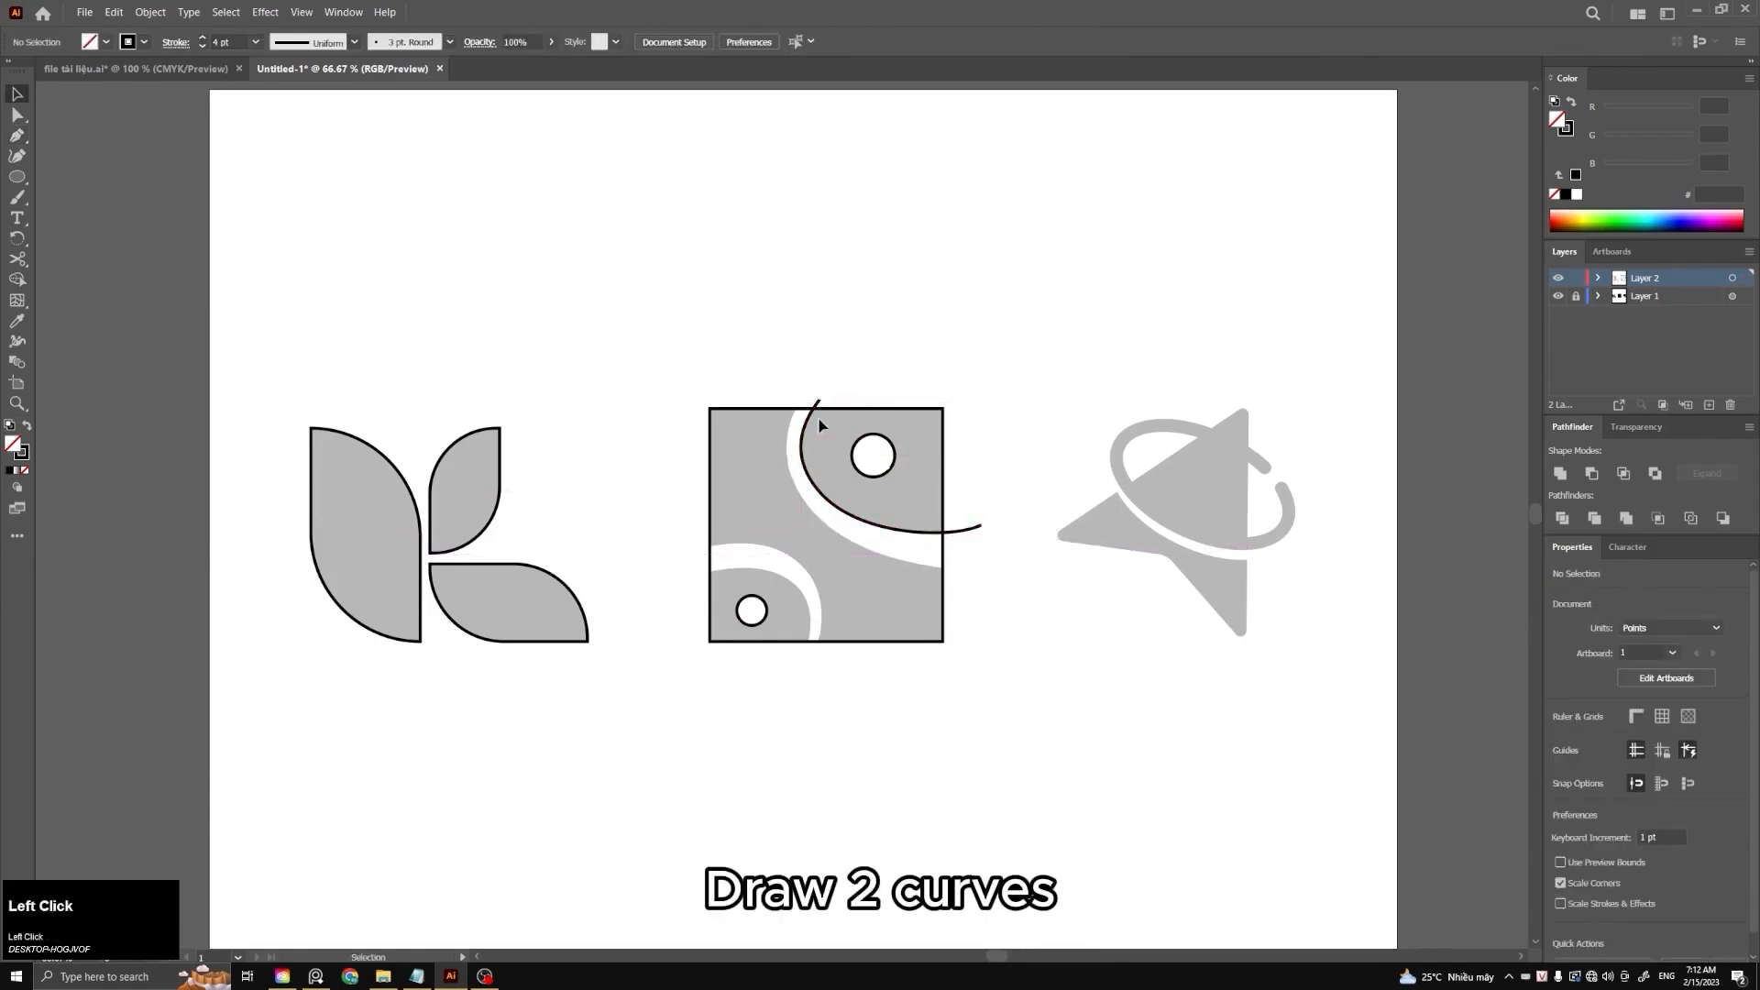
Trace the outer edge of the upper white band with a second Pen curve extending beyond the square
key("p")
left_click(802, 402)
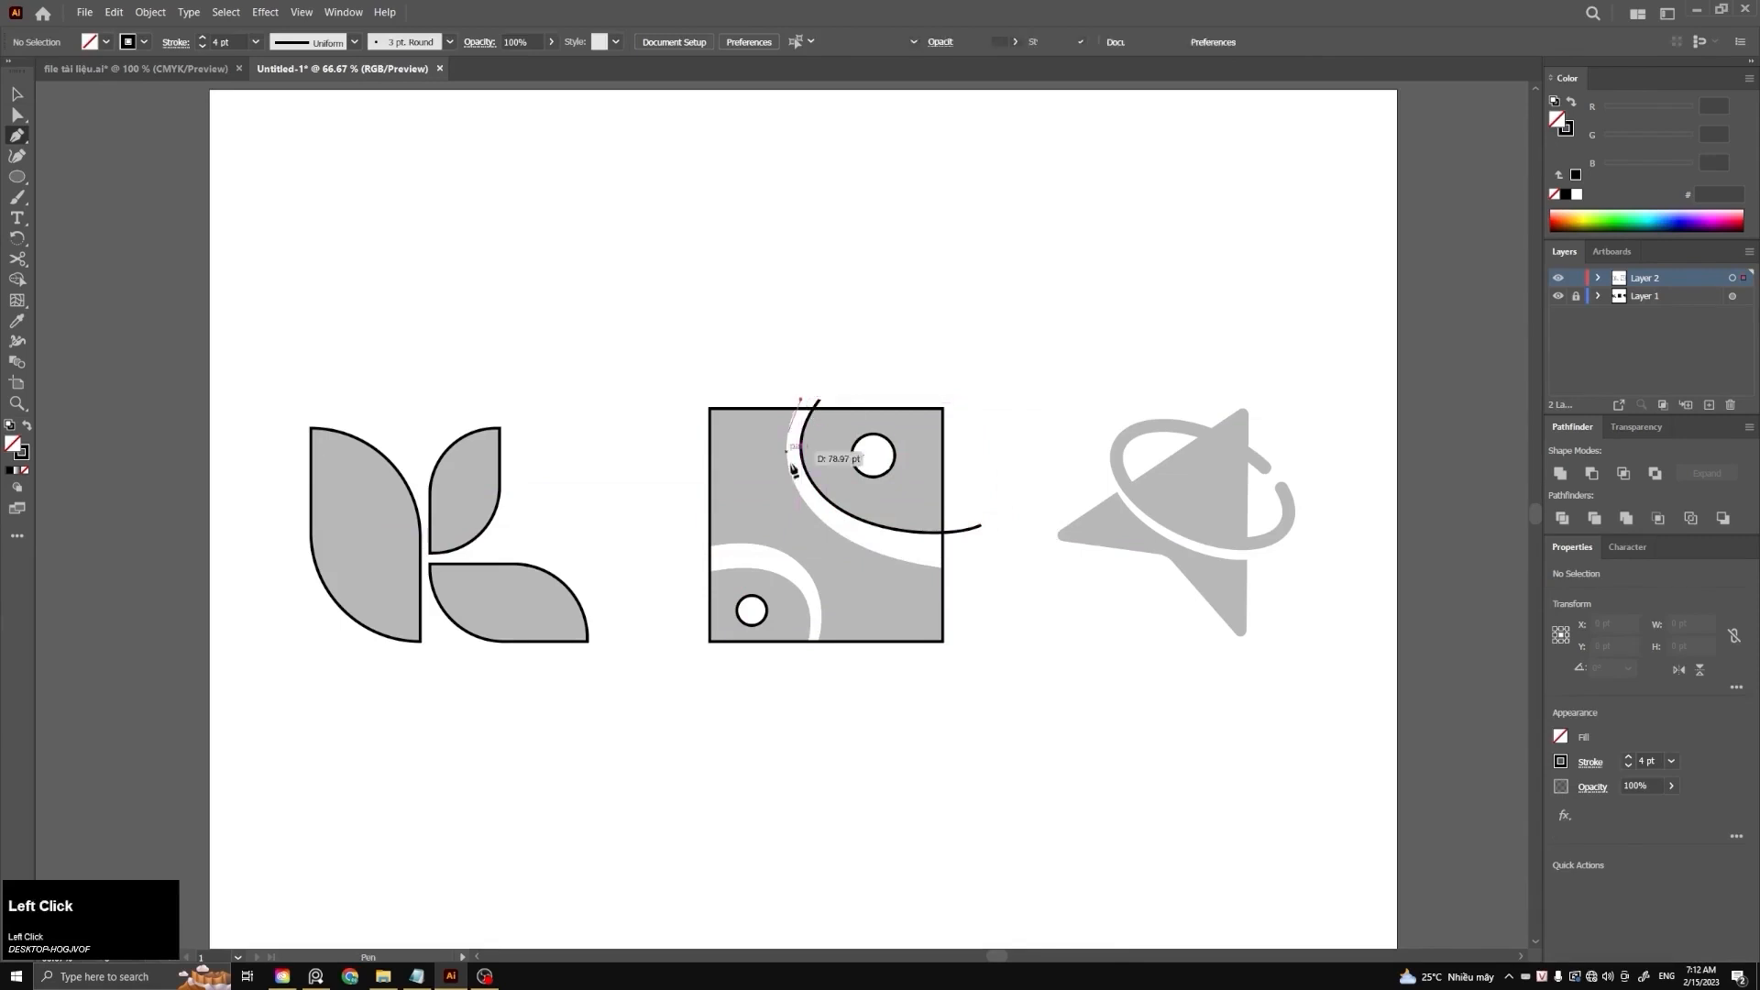
left_click_drag(828, 526, 897, 584)
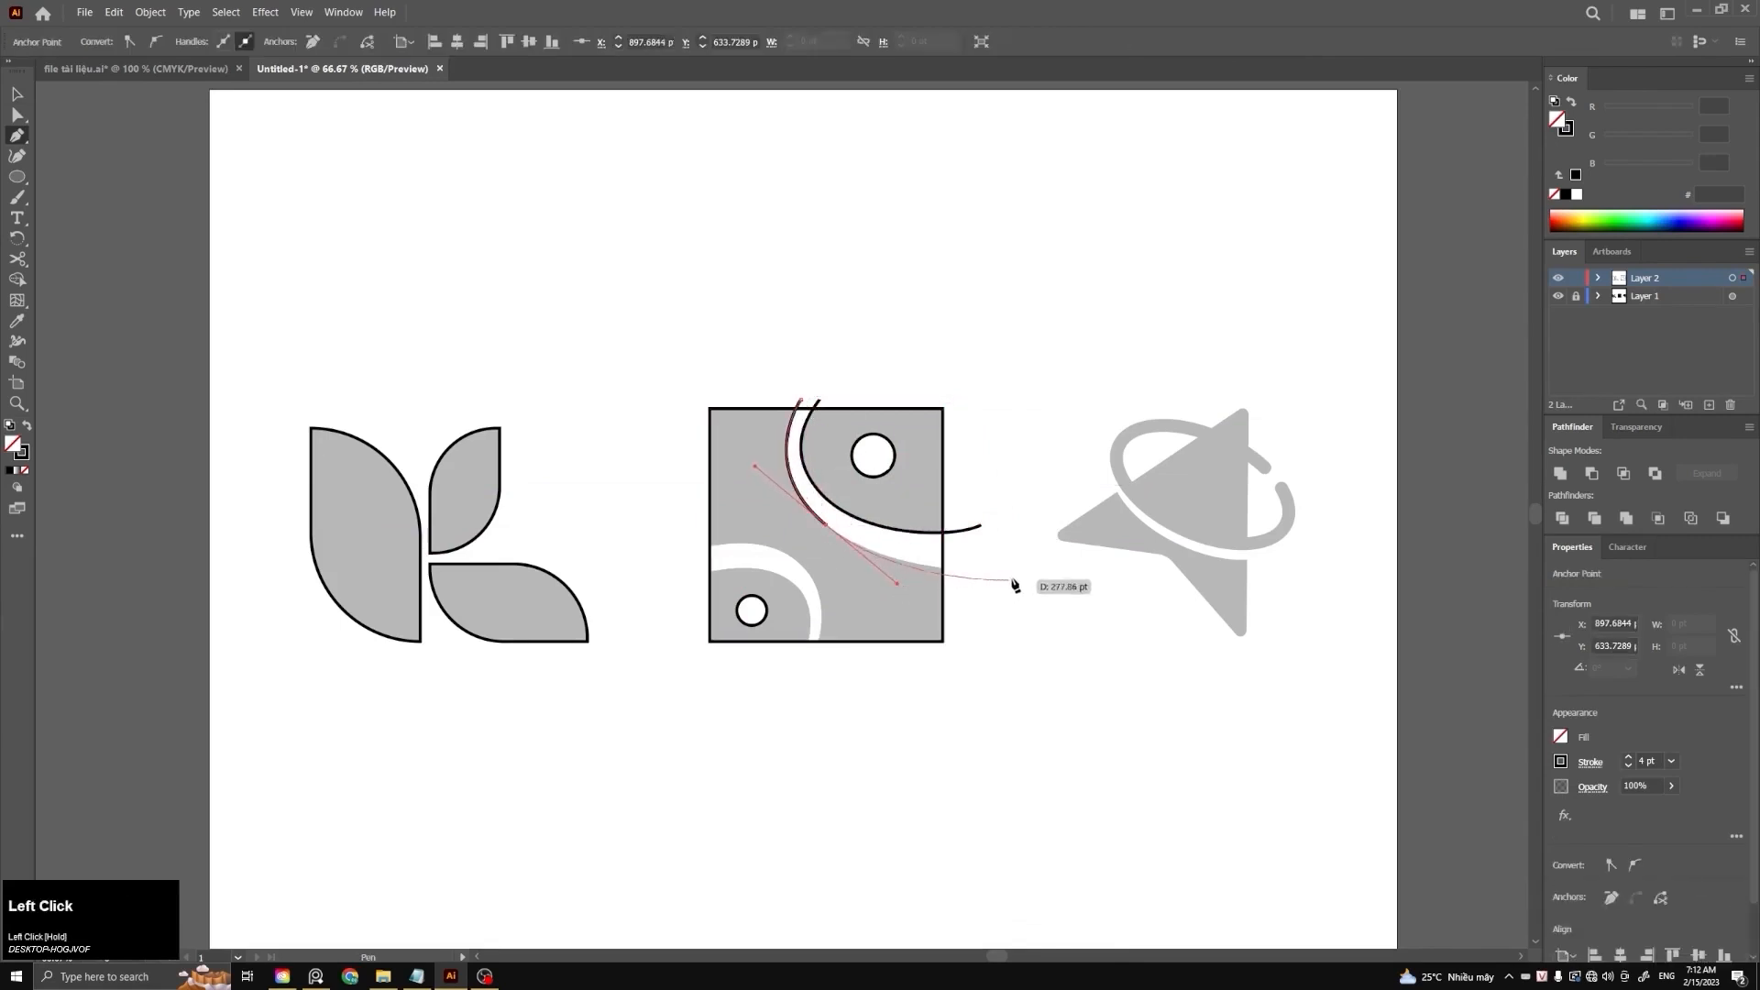
left_click_drag(1025, 575, 1015, 581)
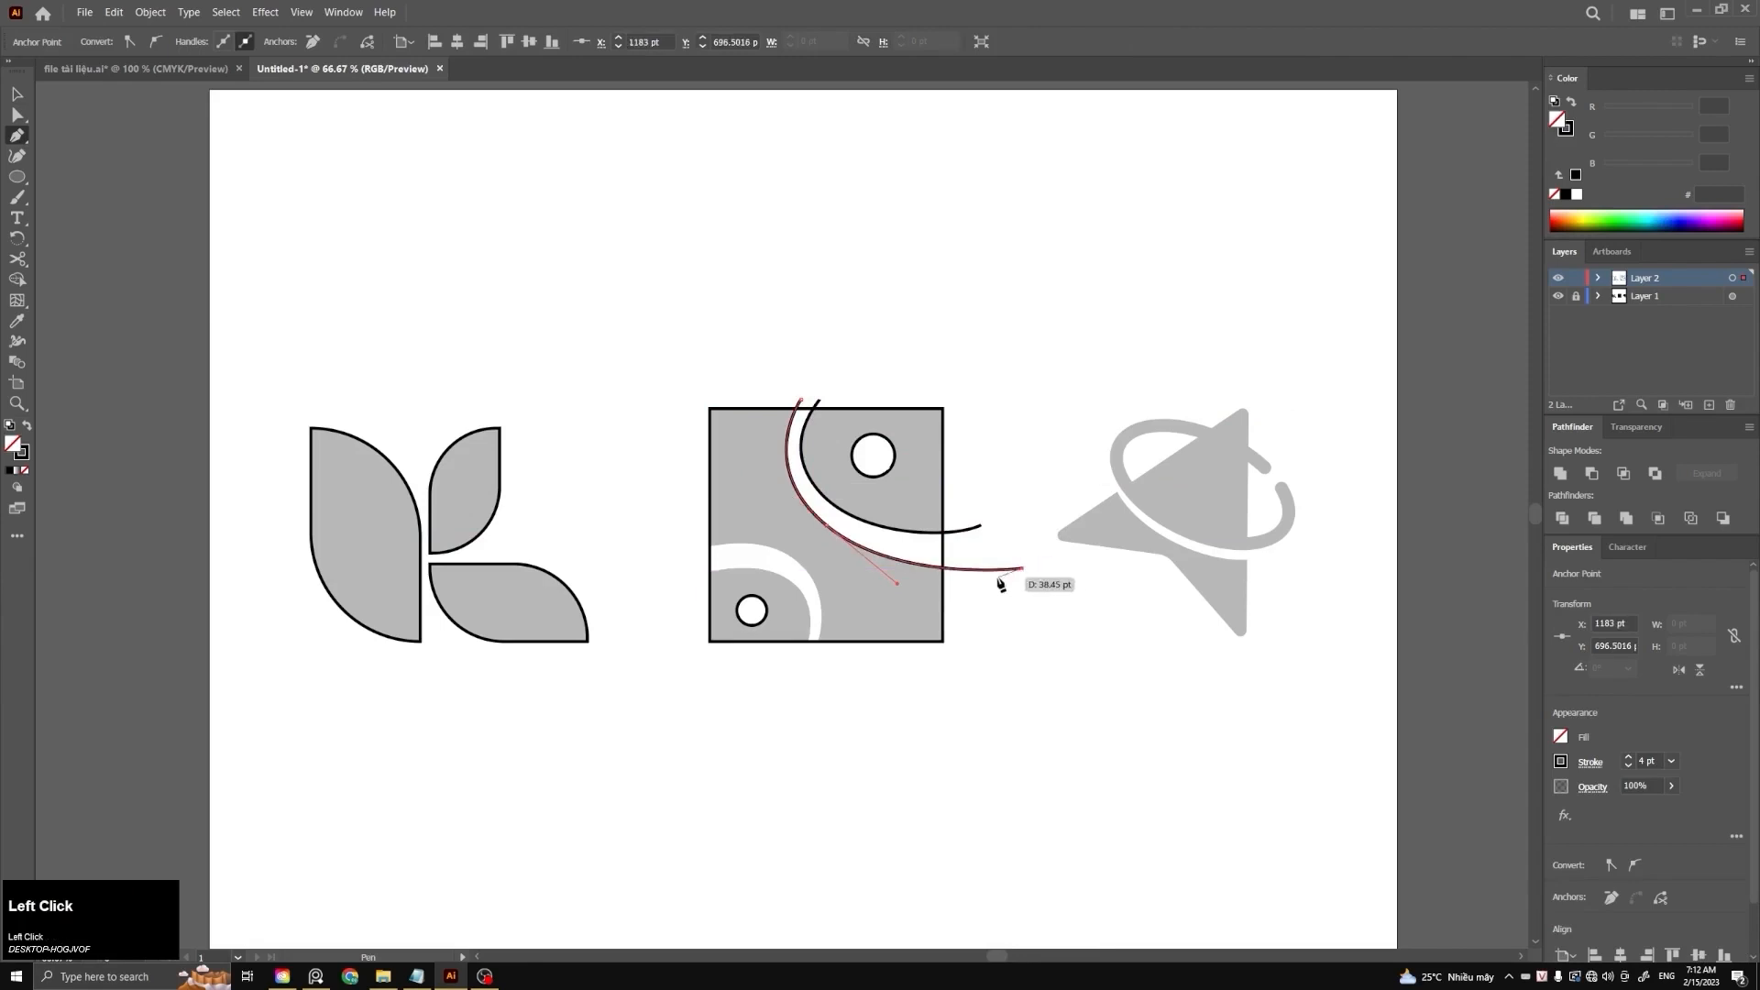
Trace the outer edge of the lower white band with a Pen curve extending past the square's left and bottom edges
key("p")
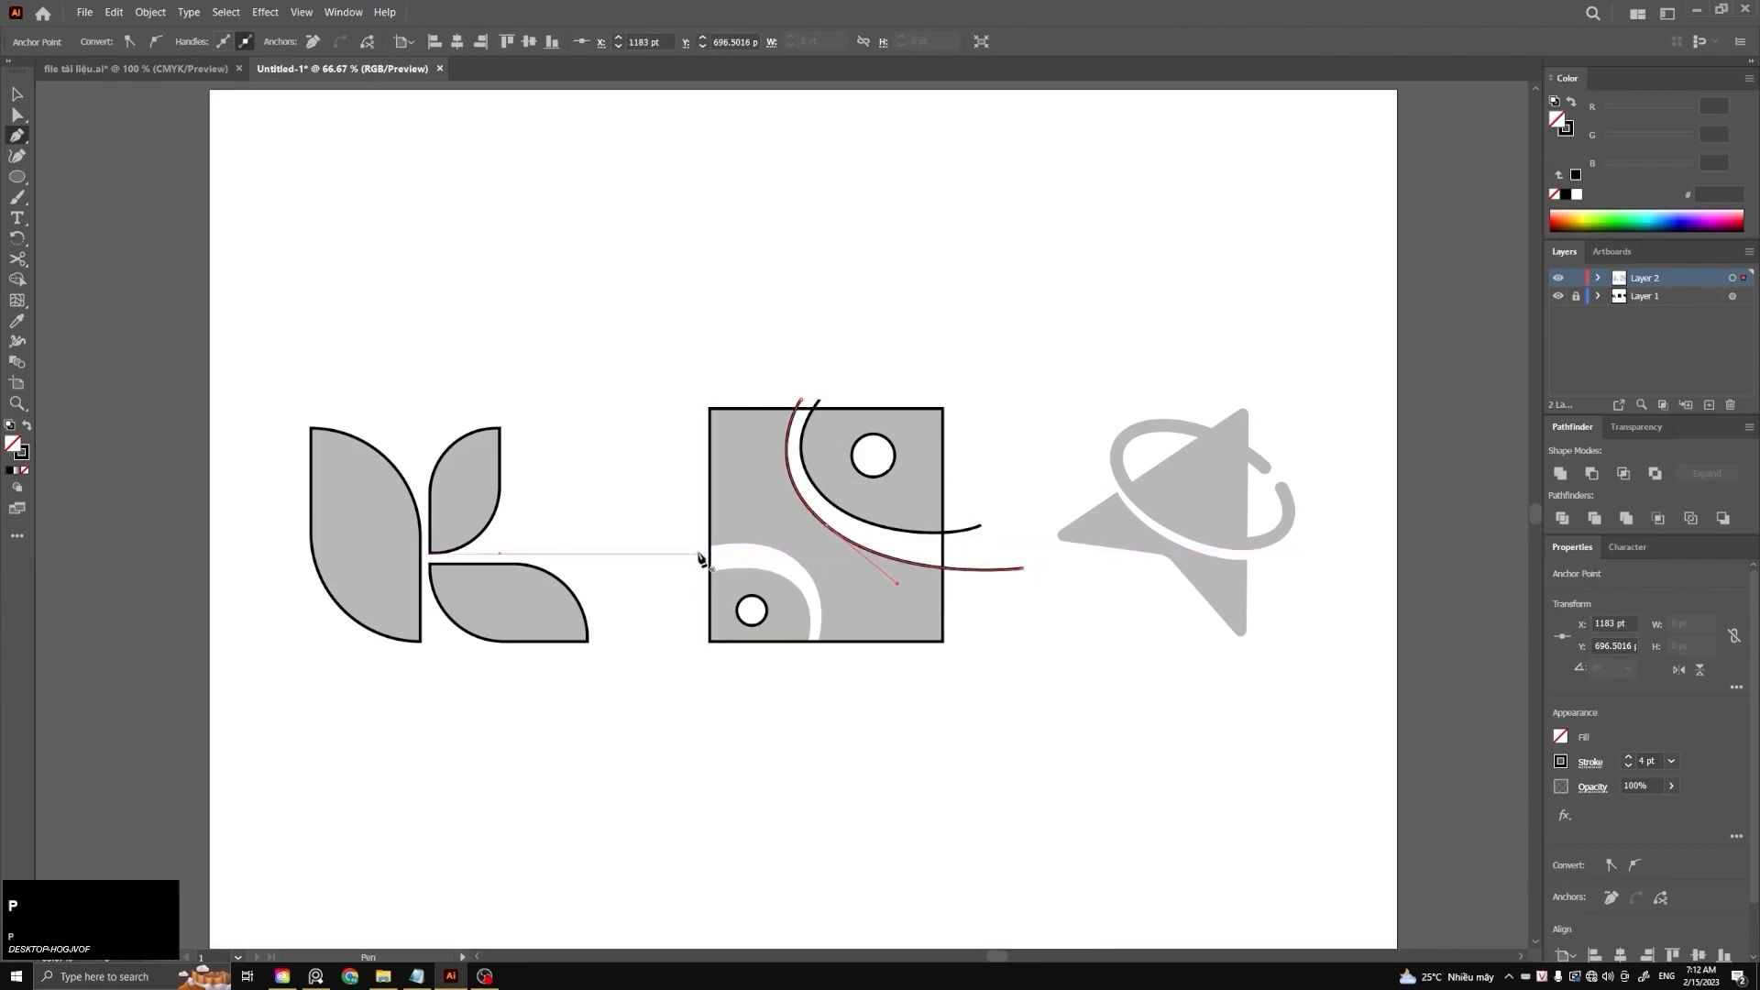
left_click_drag(698, 551, 821, 592)
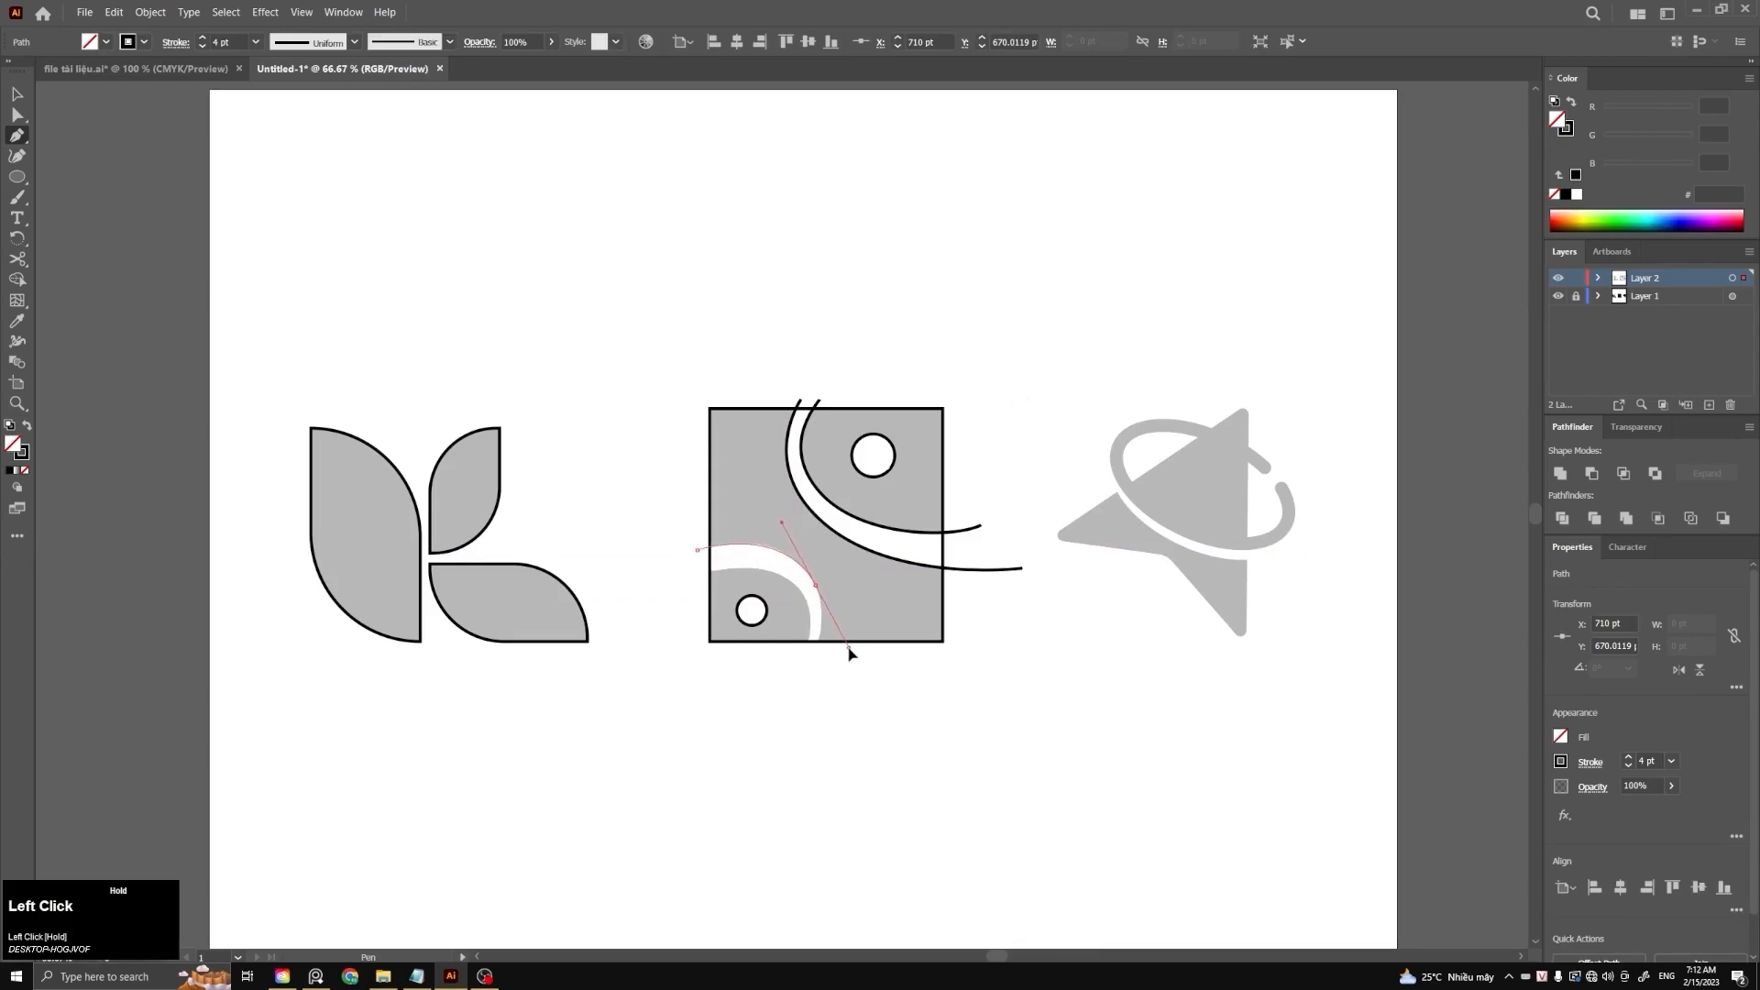
left_click_drag(850, 653, 850, 651)
left_click(757, 723)
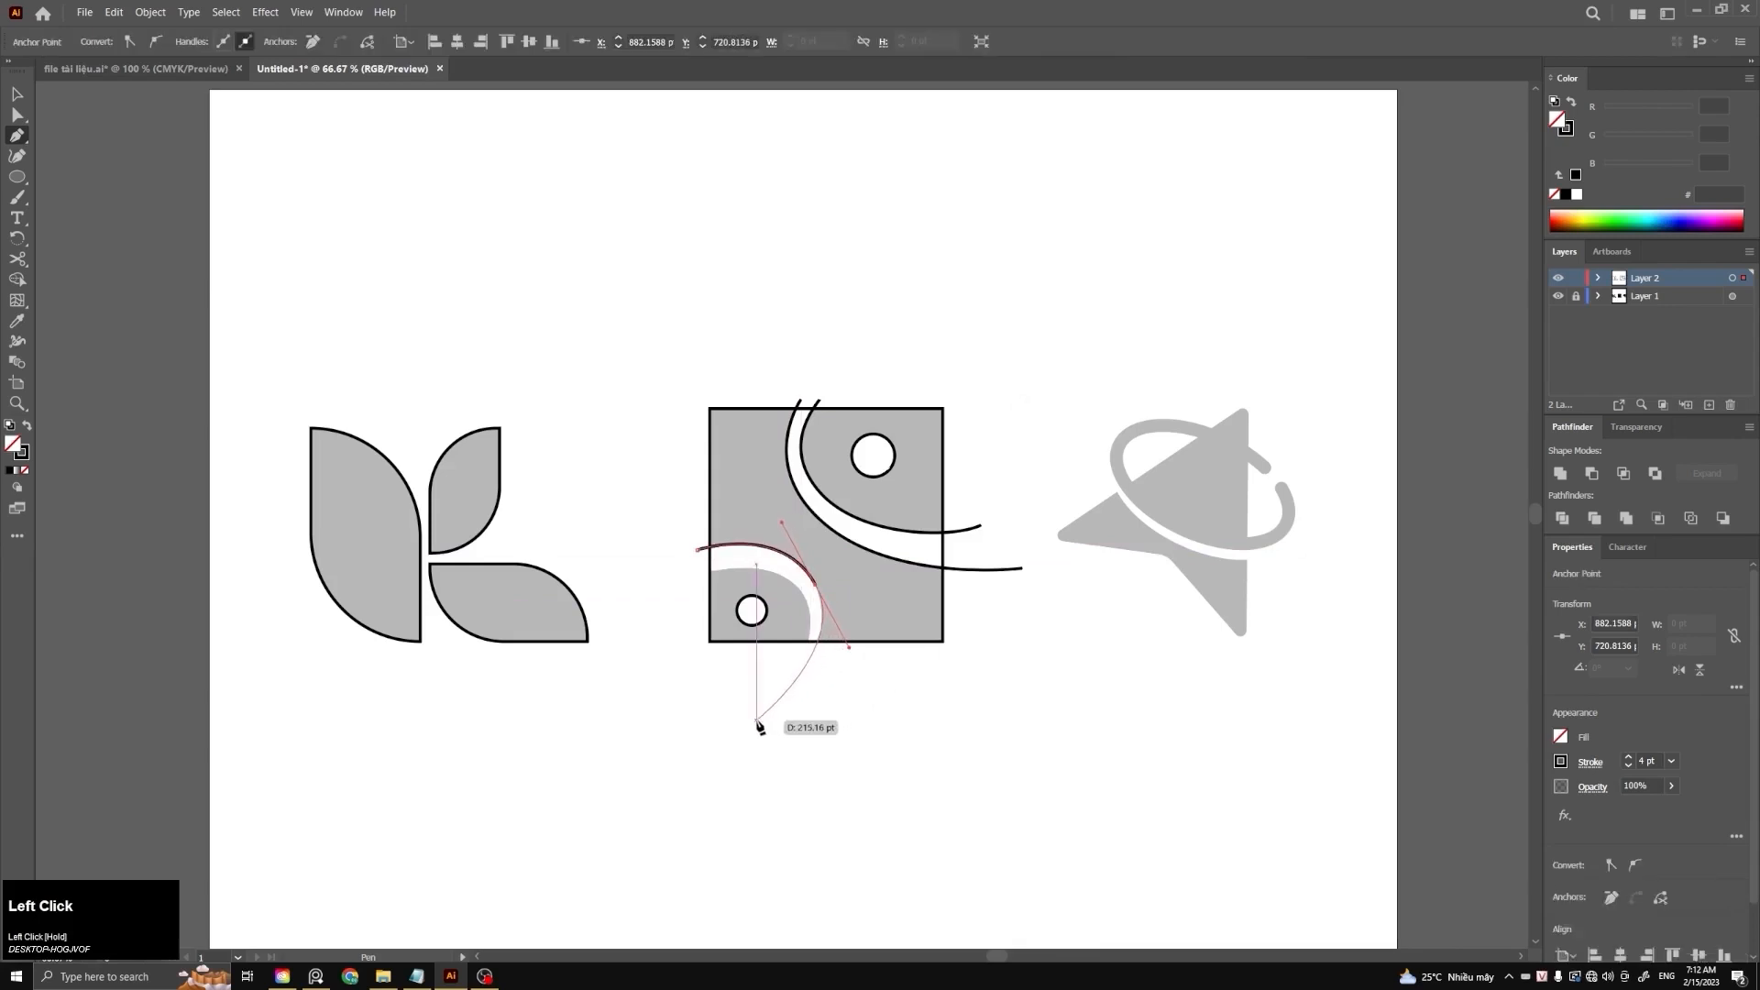
left_click(758, 722)
Trace the inner edge of the lower white band with a Pen curve extending beyond the square, and deselect it
key("p")
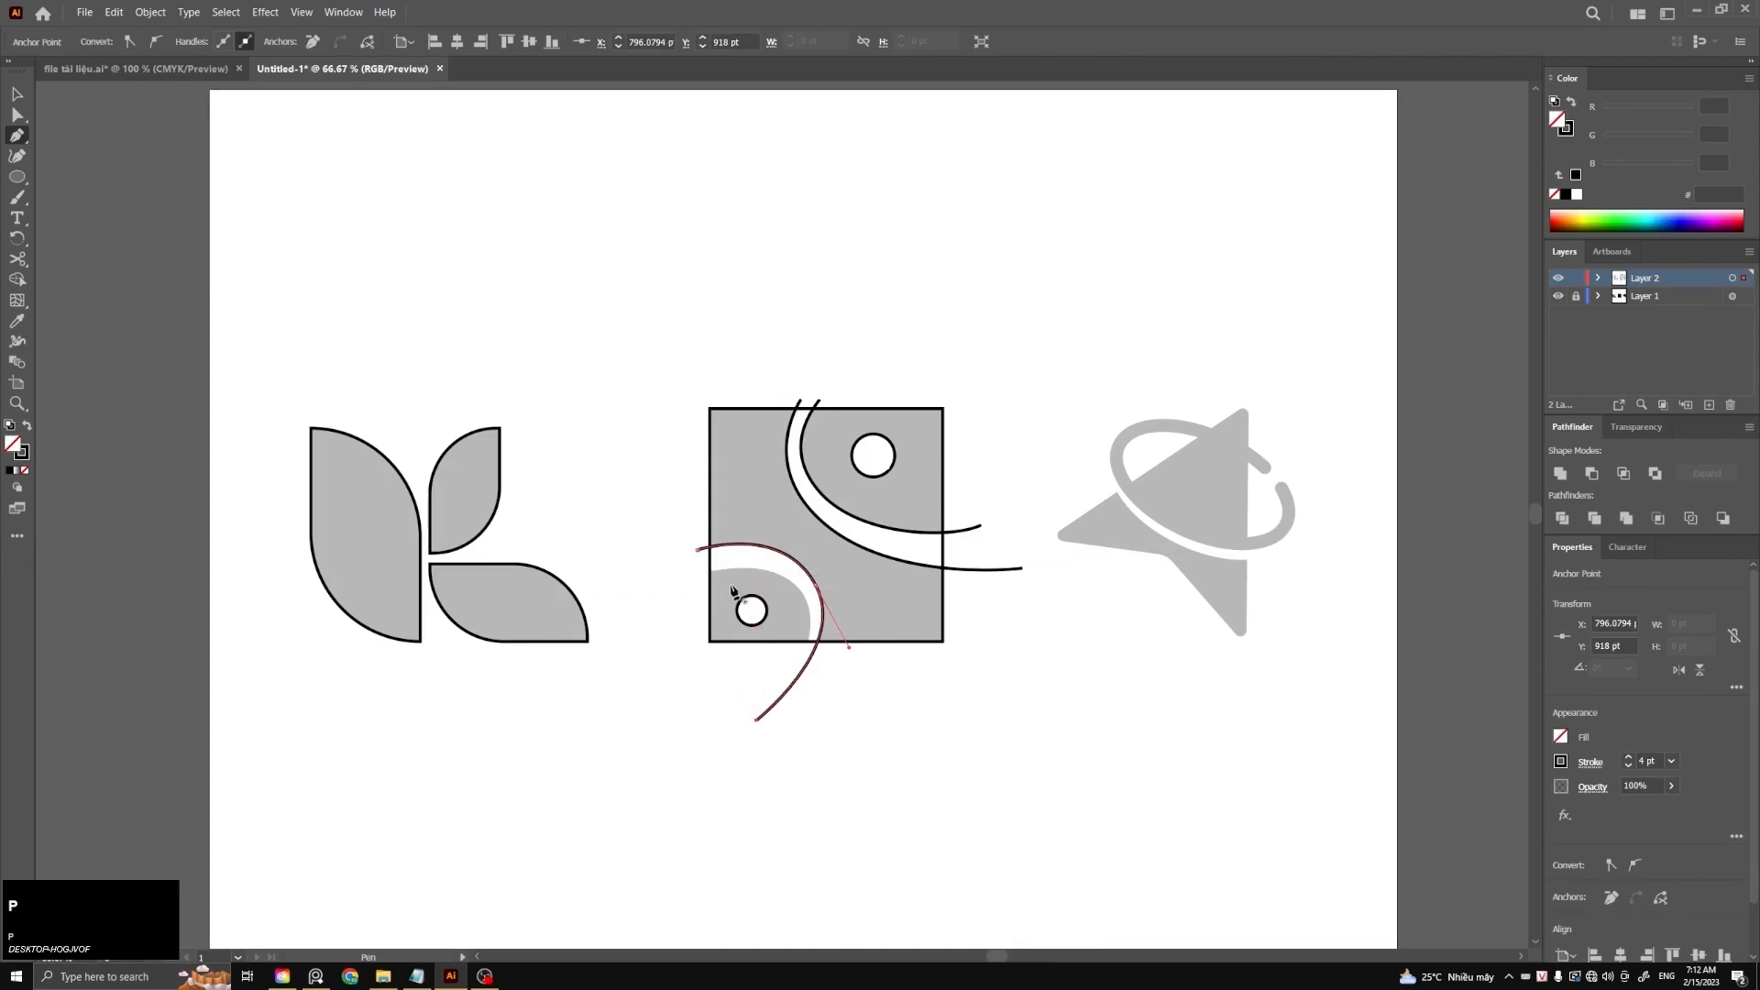
left_click(699, 577)
left_click(796, 585)
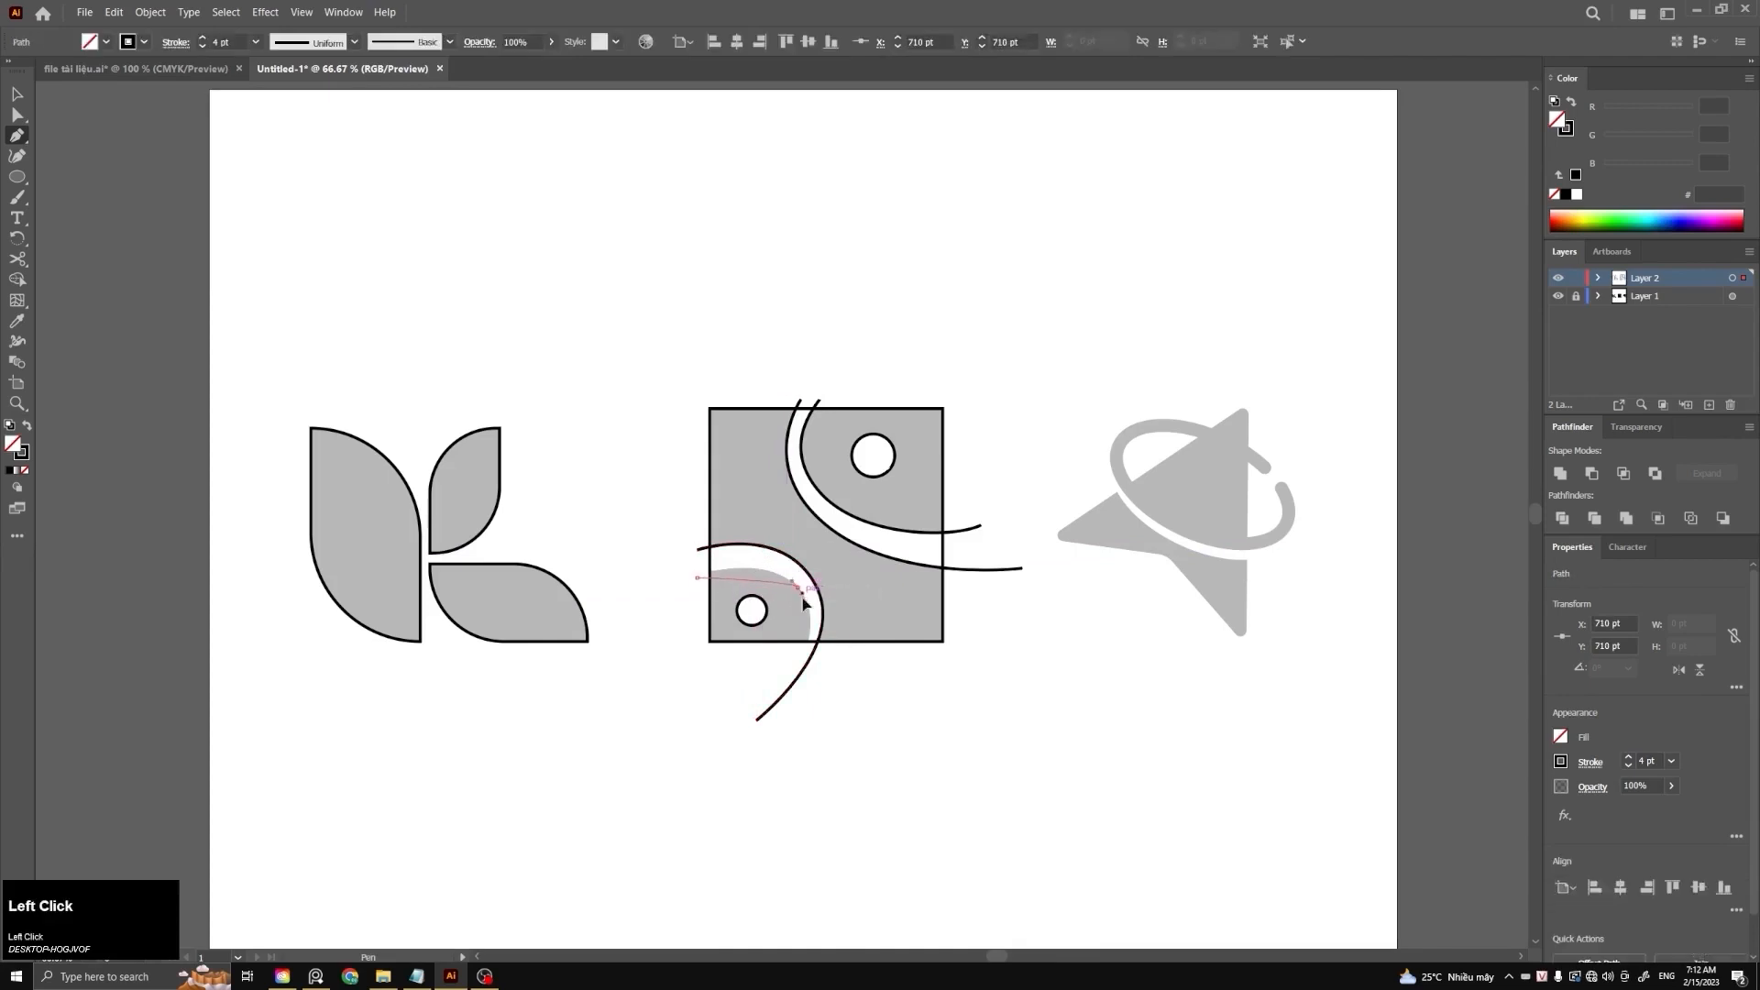
left_click_drag(831, 629, 794, 683)
left_click(792, 676)
key("v")
left_click(937, 666)
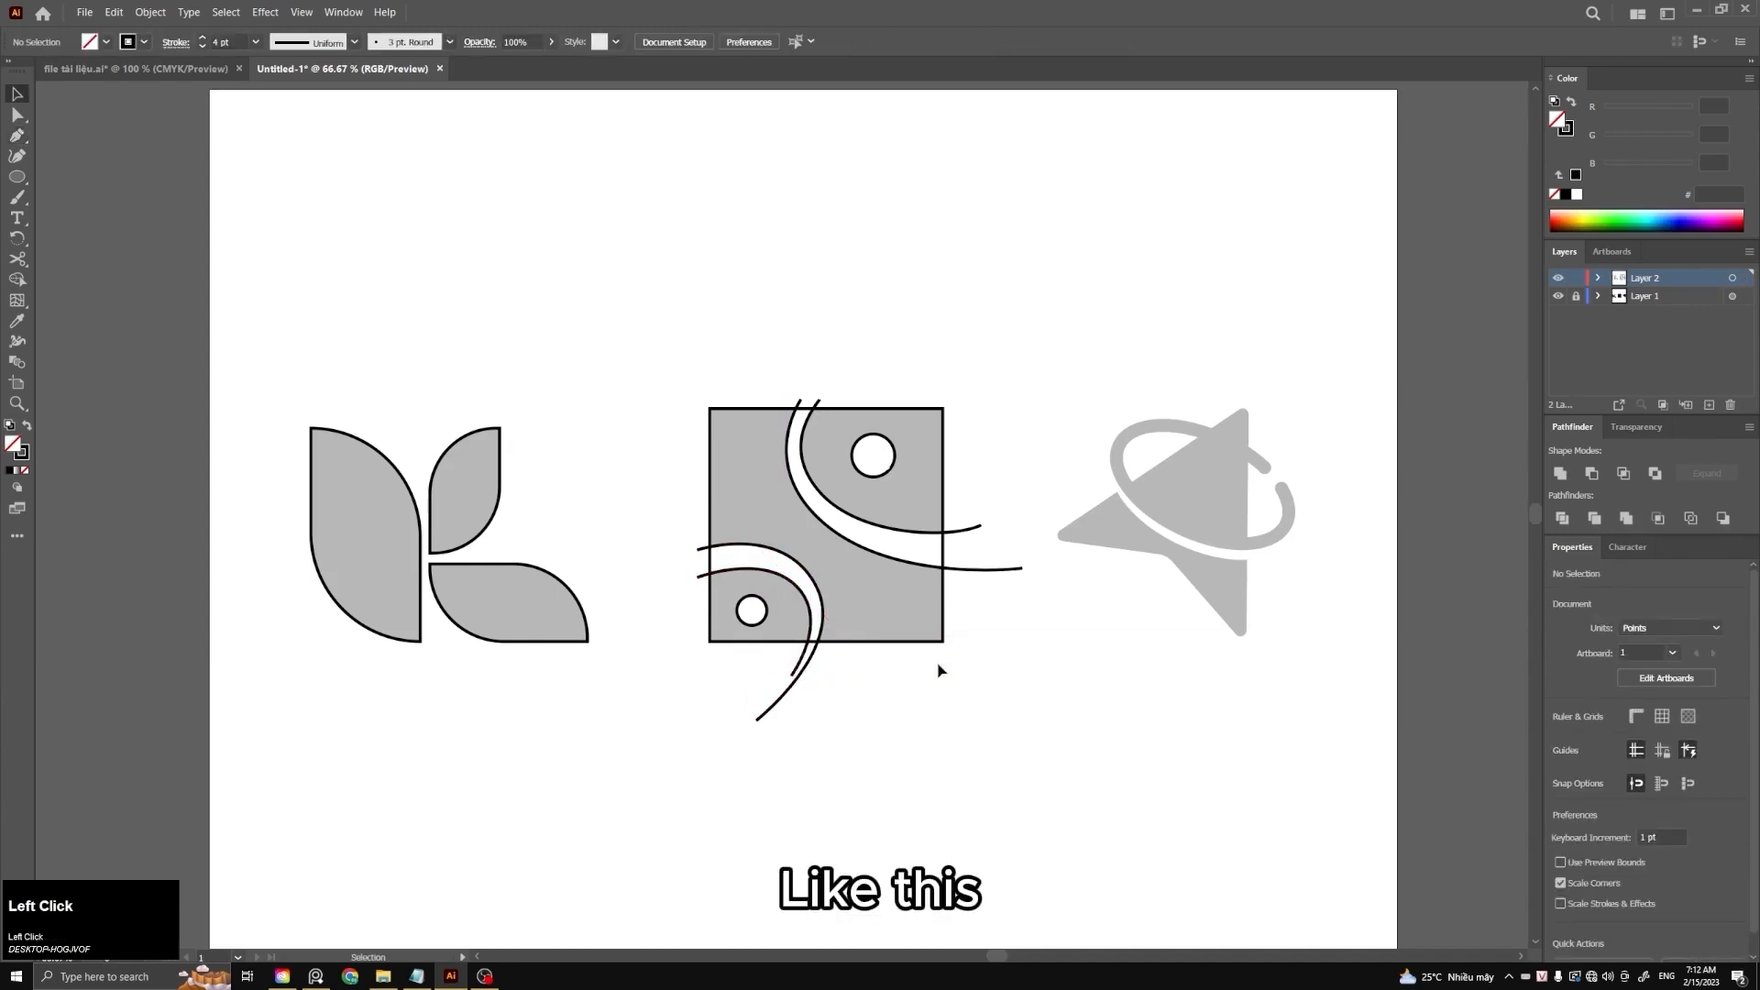
Divide the middle icon's square, circles and four band curves with the Pathfinder Divide operation
left_click_drag(1034, 717, 657, 346)
left_click(805, 356)
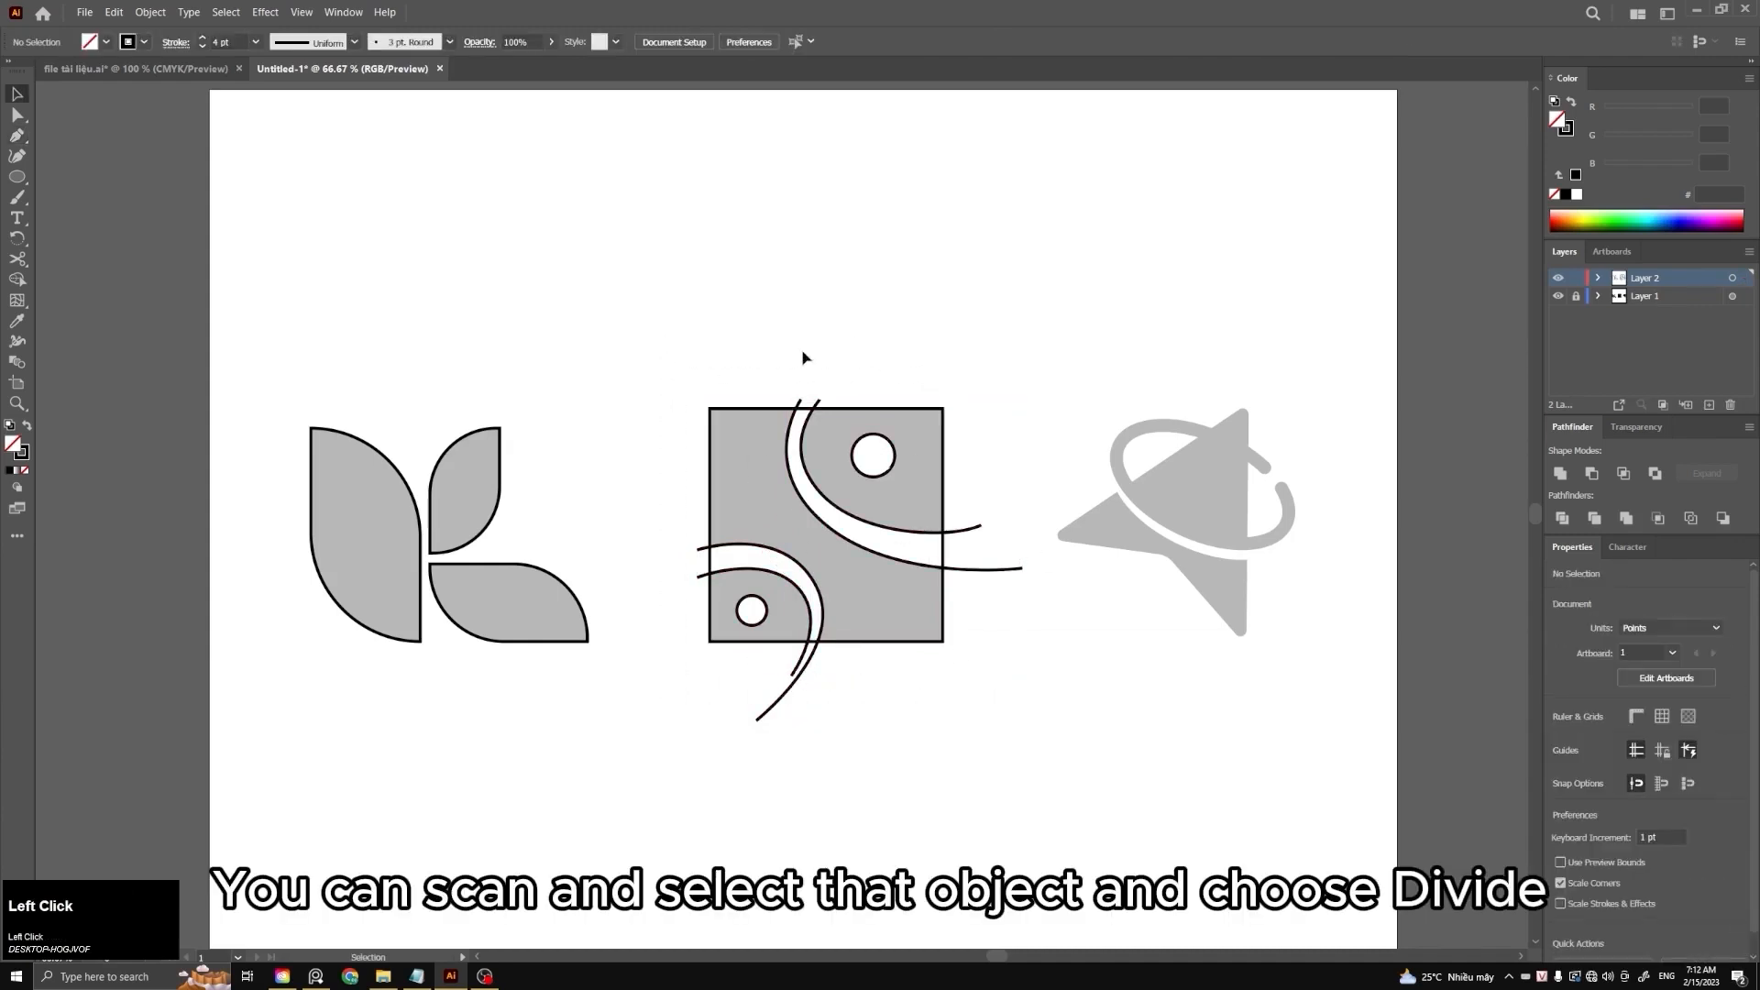
left_click(922, 463)
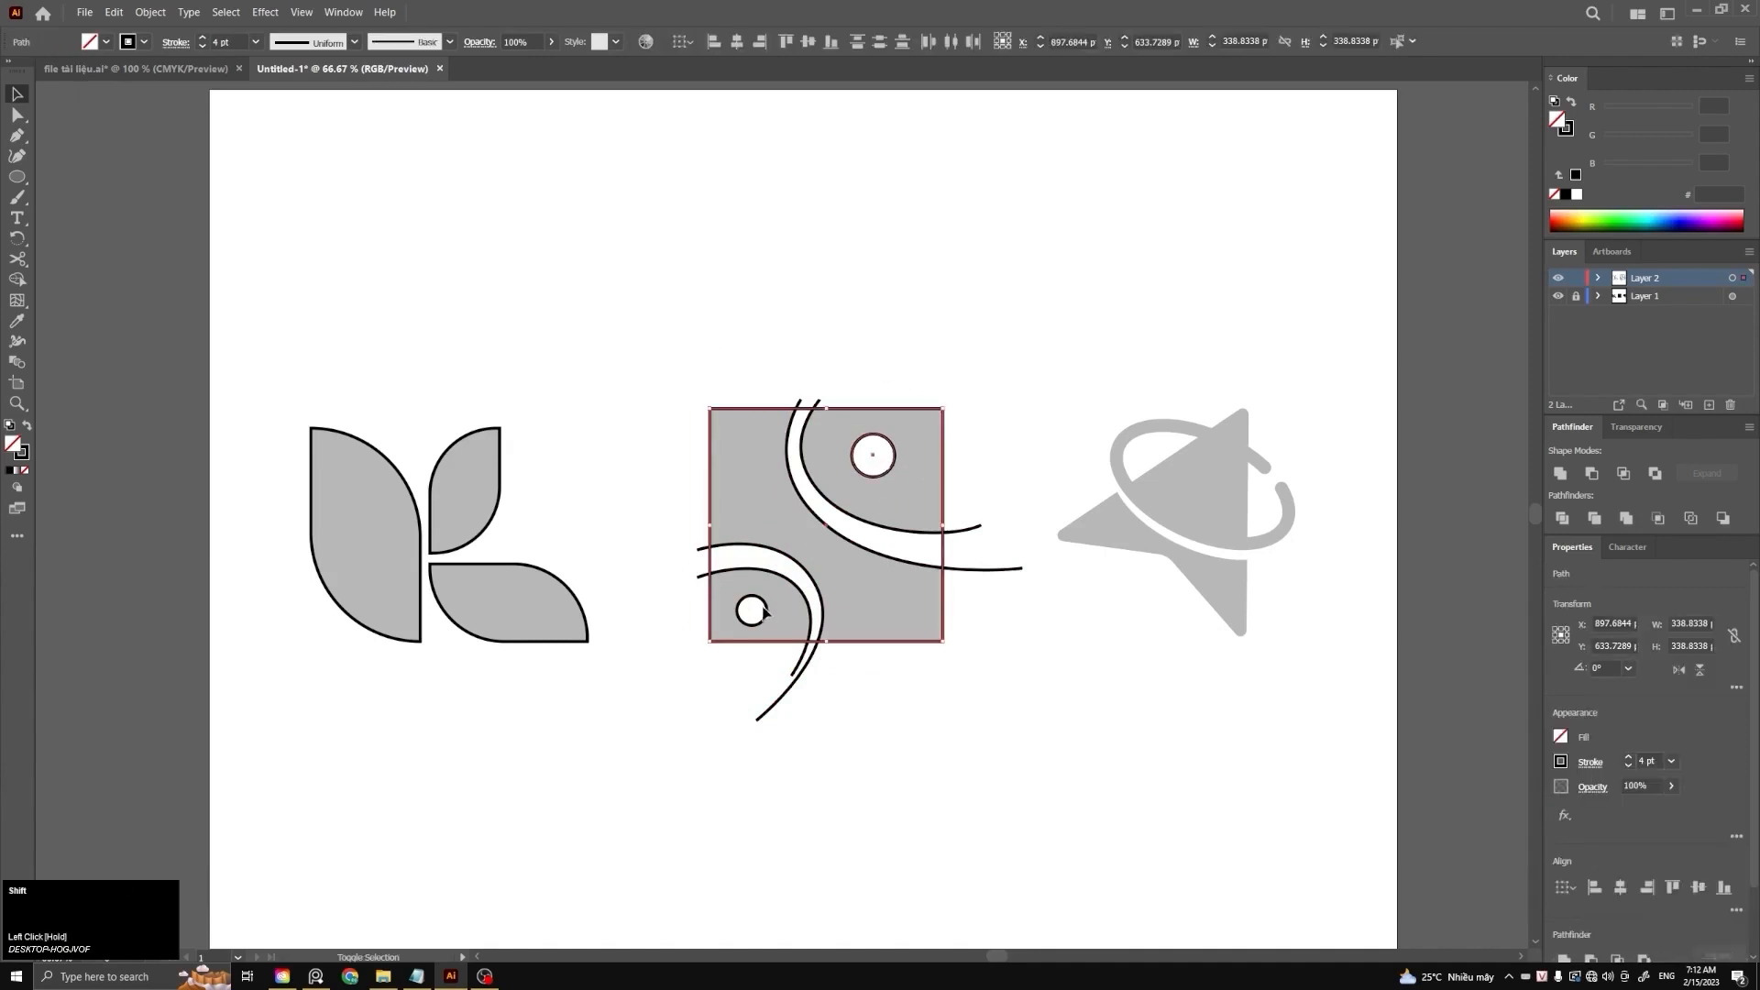
left_click_drag(678, 353, 964, 700)
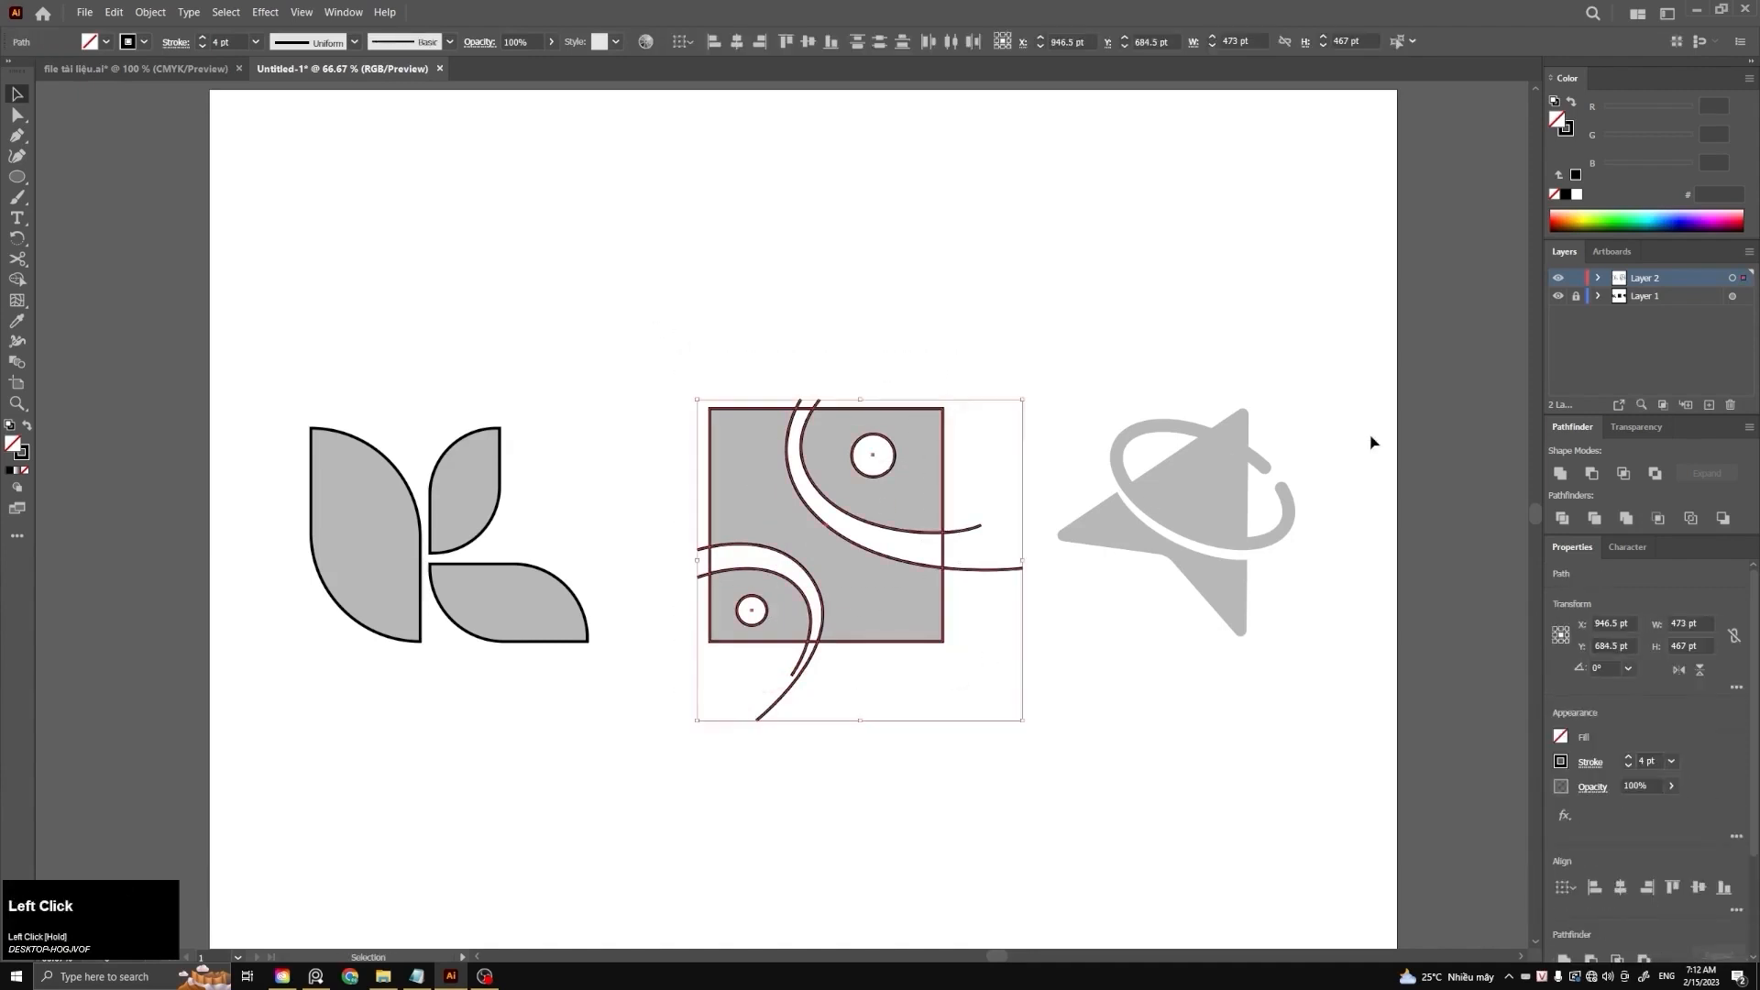
left_click(1564, 520)
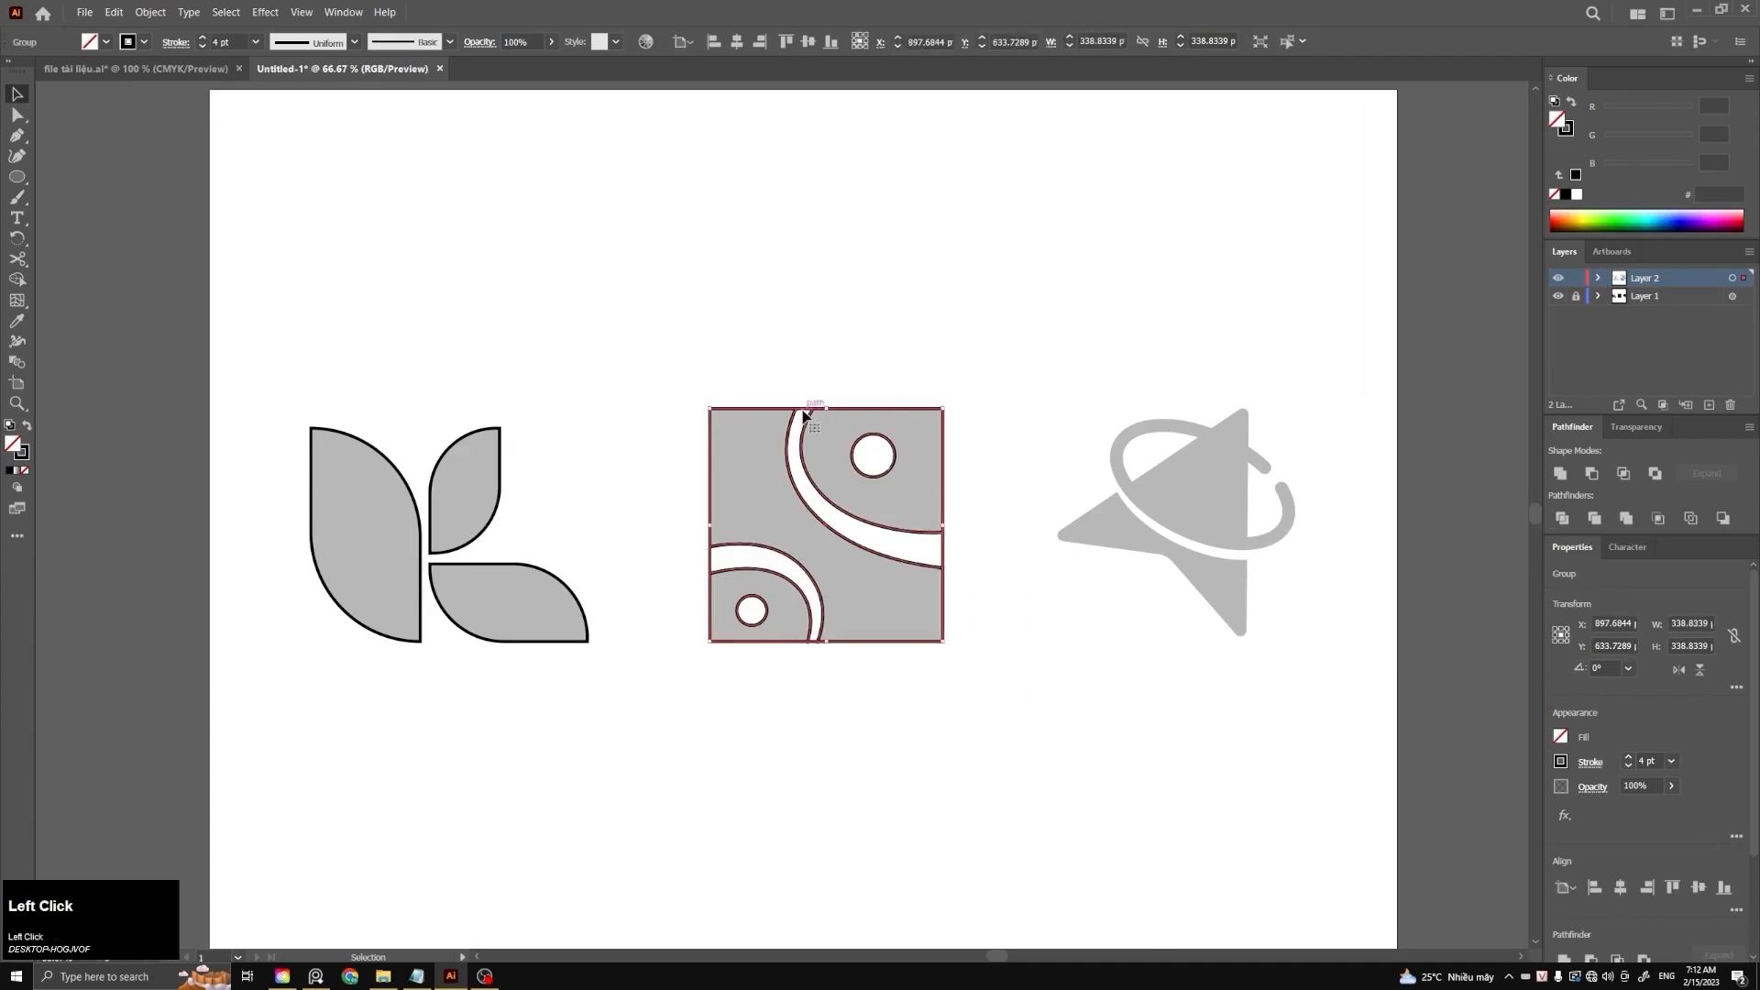
Ungroup the divided square artwork and deselect its pieces
left_click(853, 342)
left_click(769, 566)
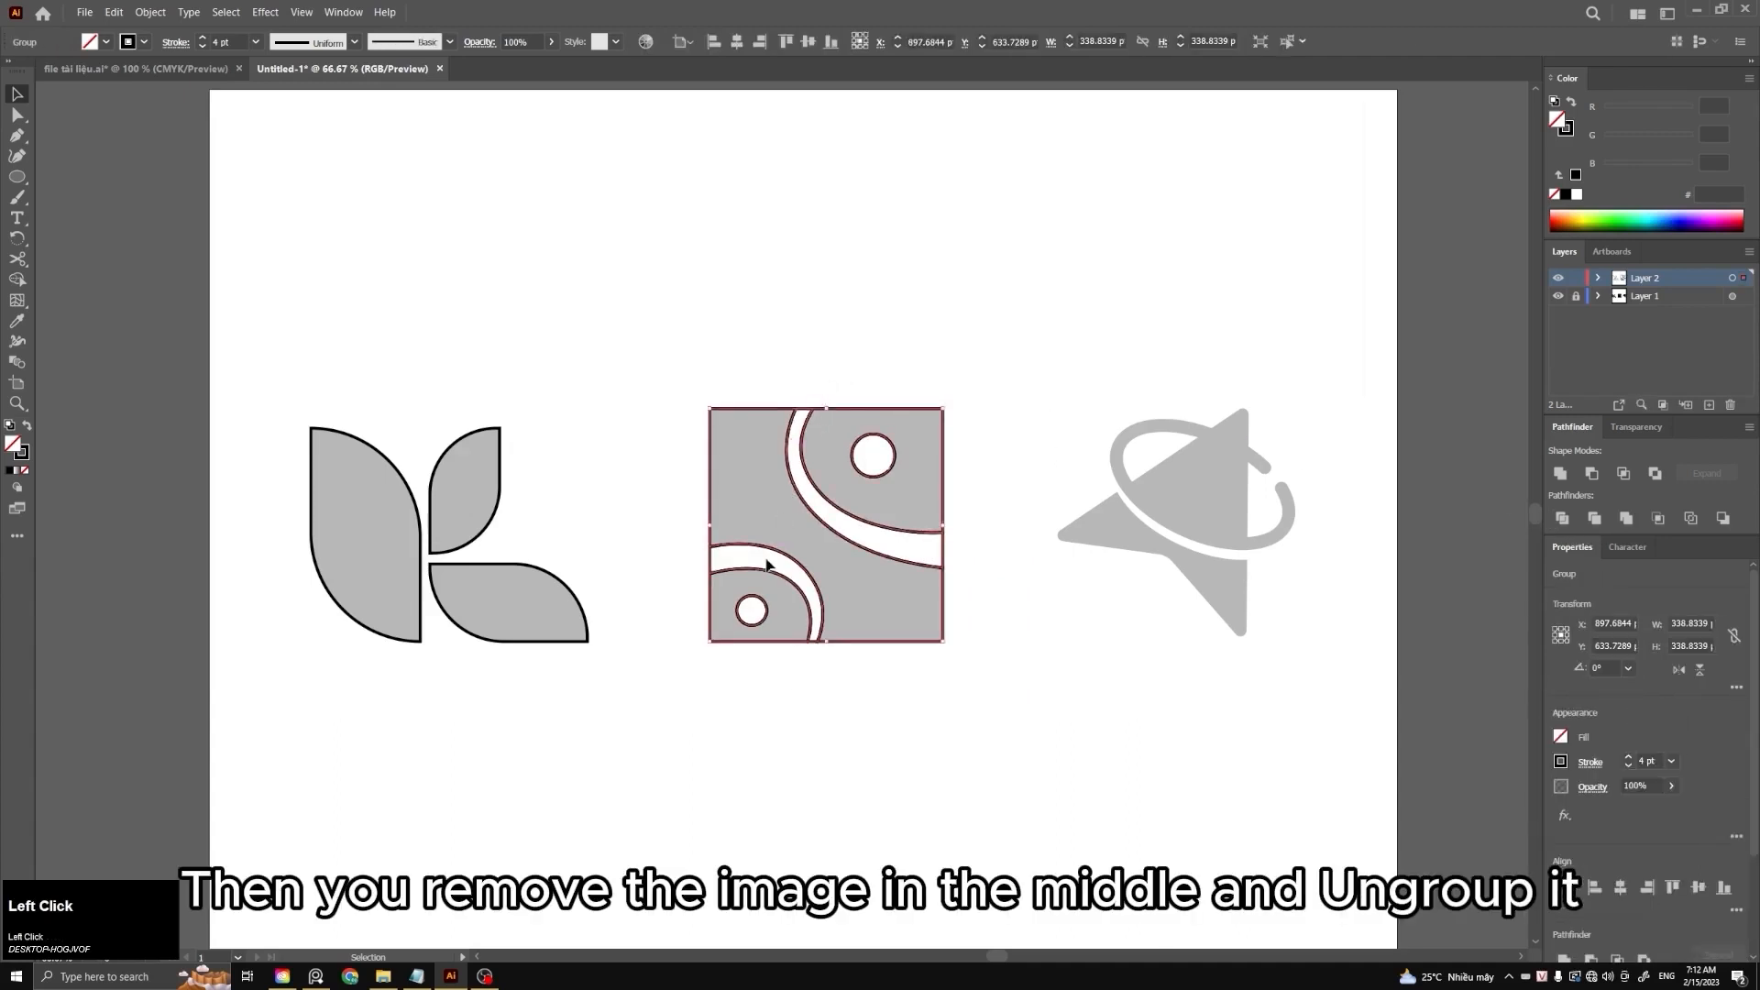
right_click(784, 534)
left_click(853, 631)
left_click(849, 660)
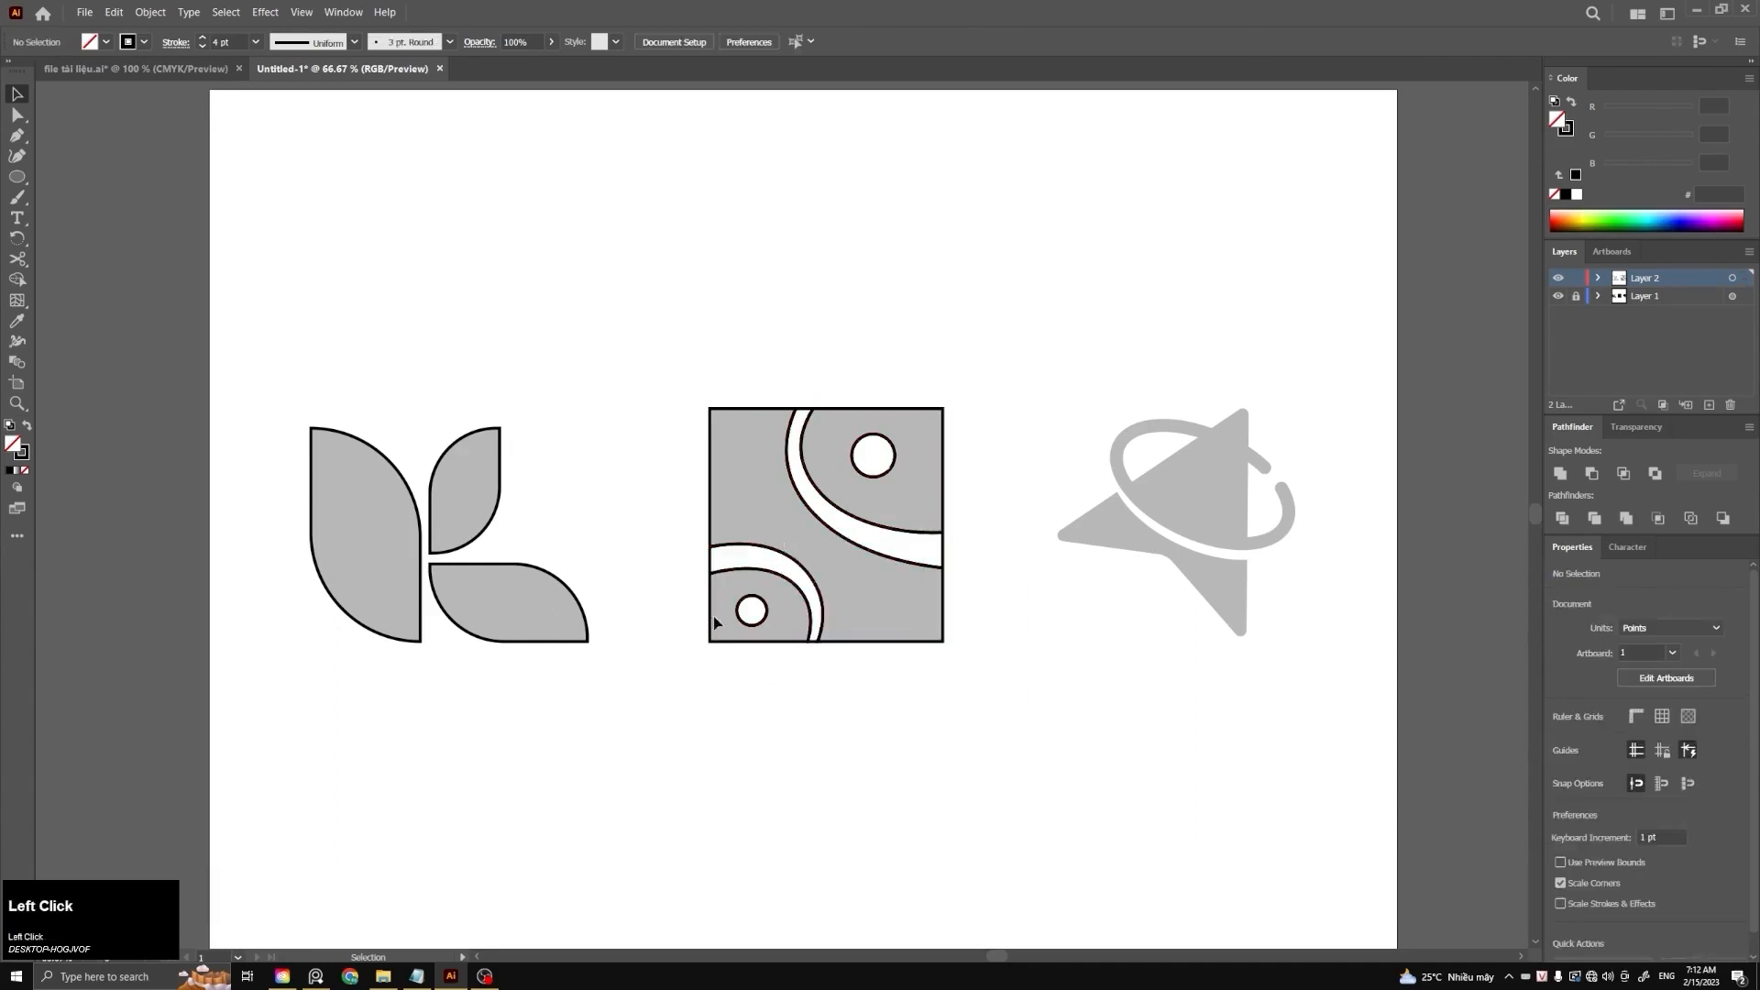
Delete the lower-left and upper-right white band pieces from the divided square
left_click(716, 564)
right_click(788, 615)
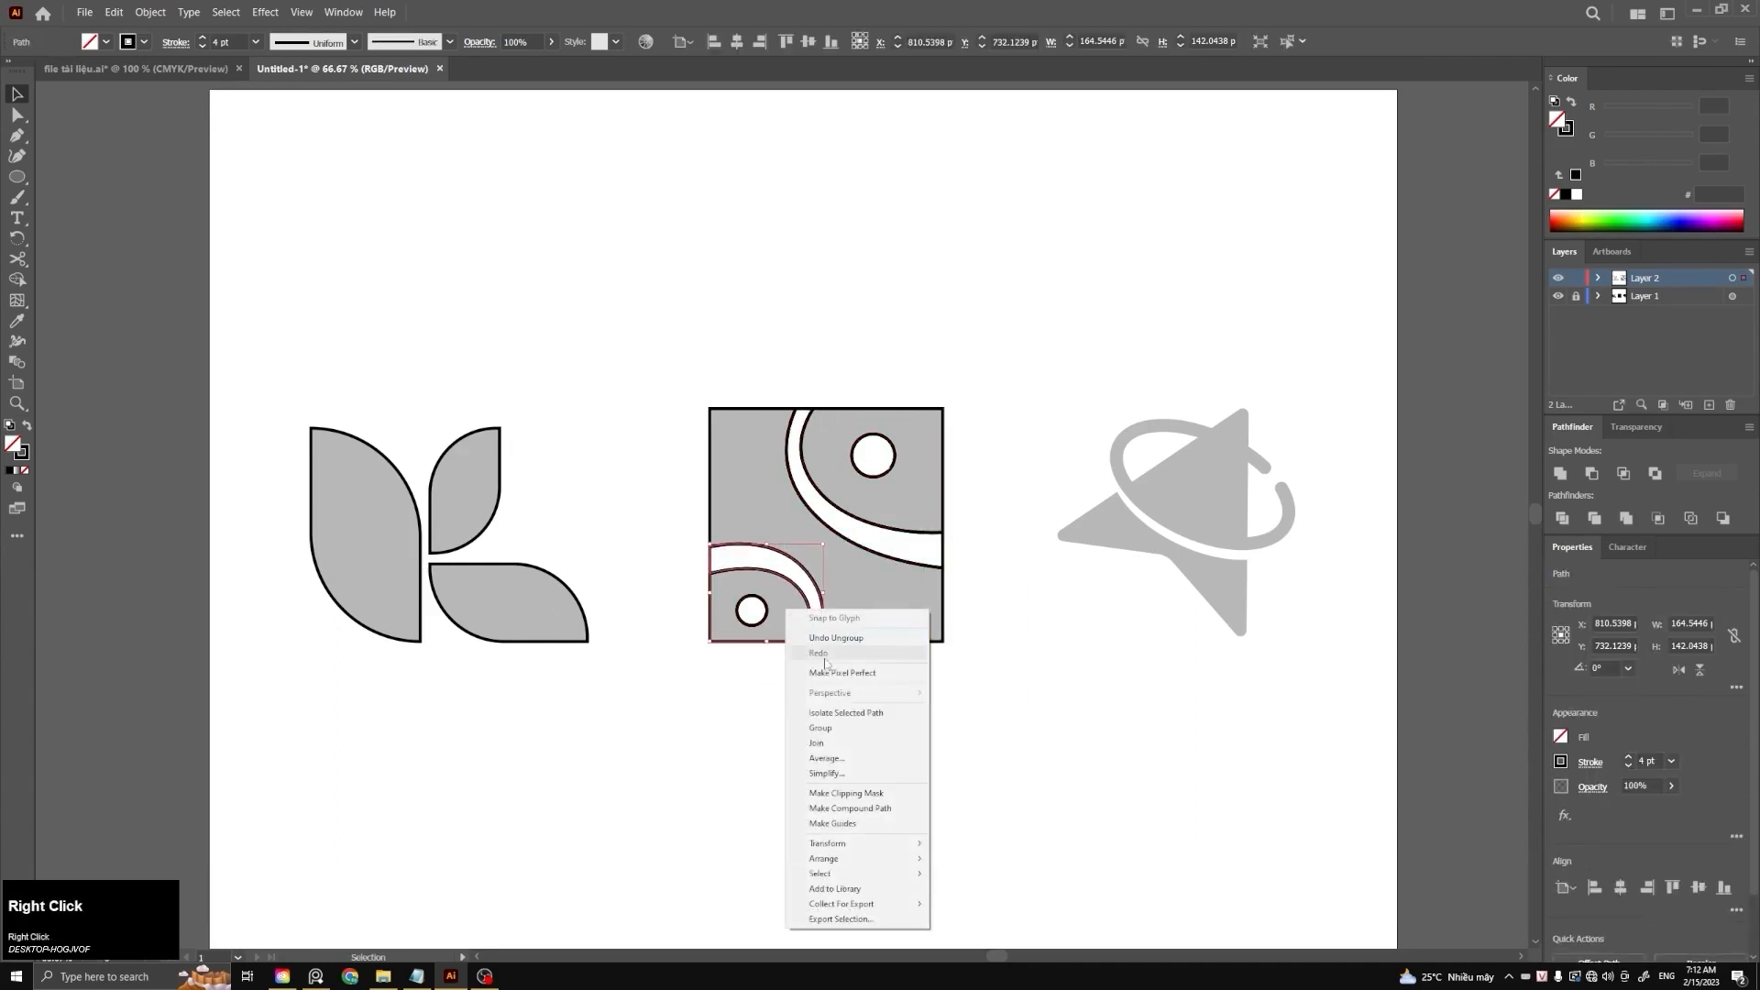
left_click(864, 721)
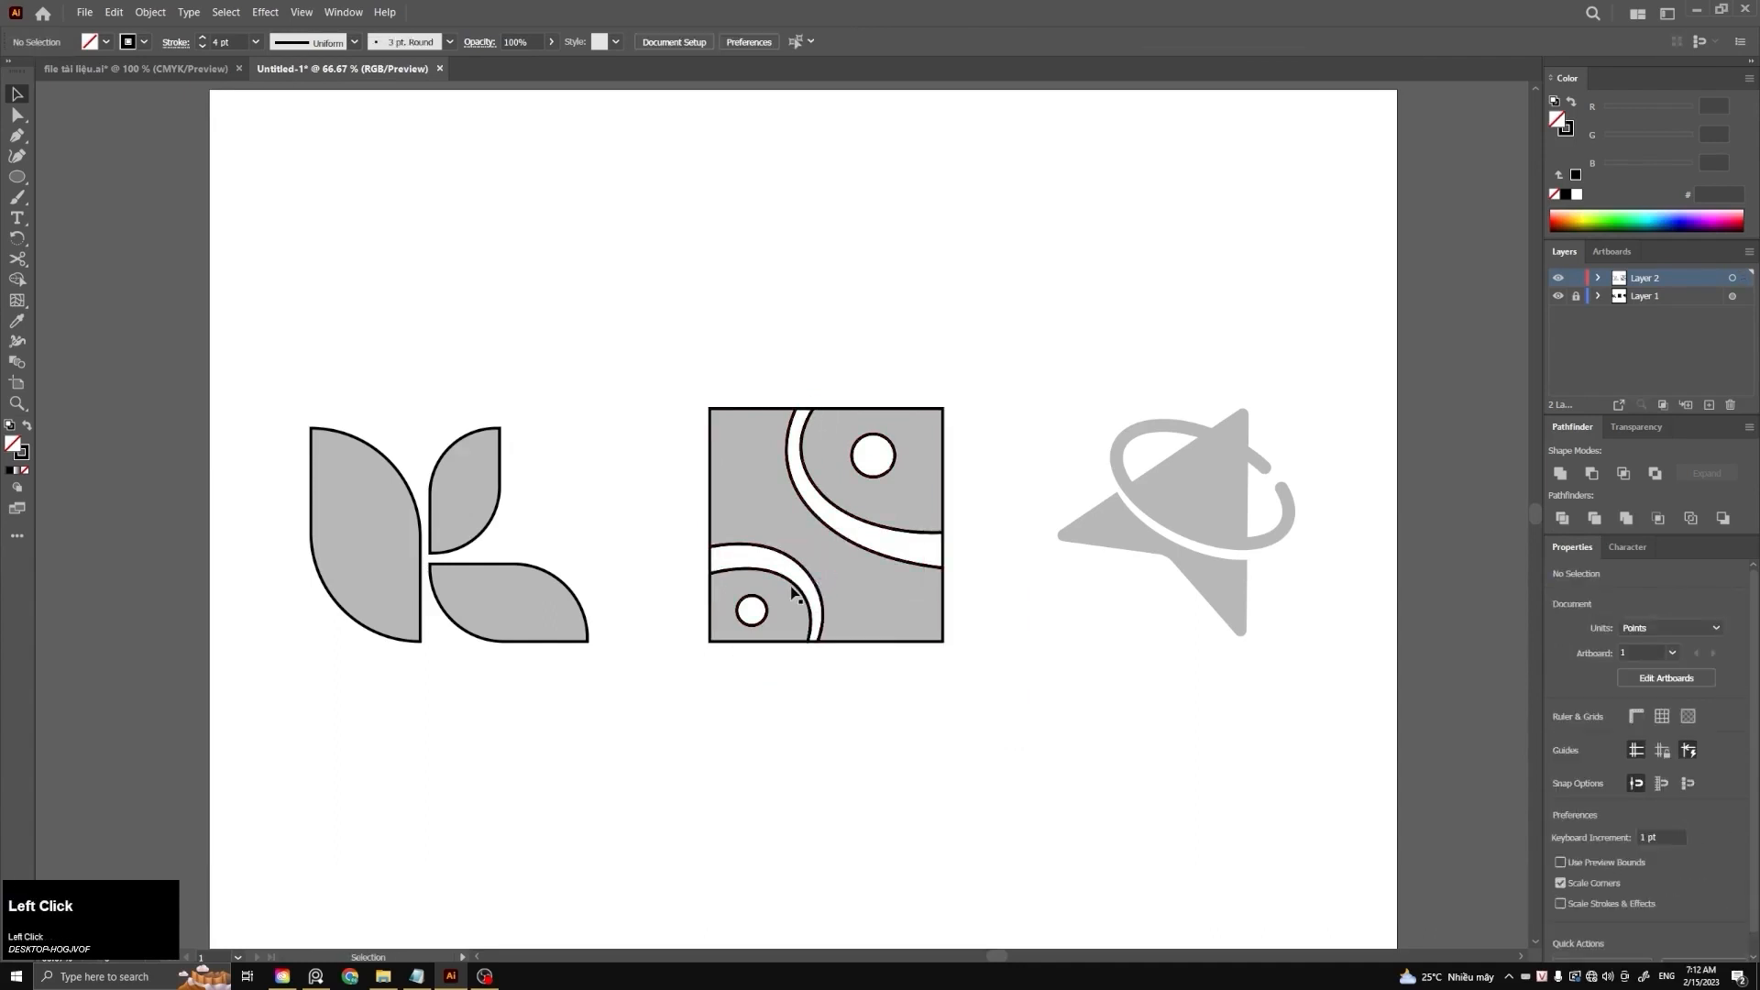
left_click_drag(793, 591, 937, 767)
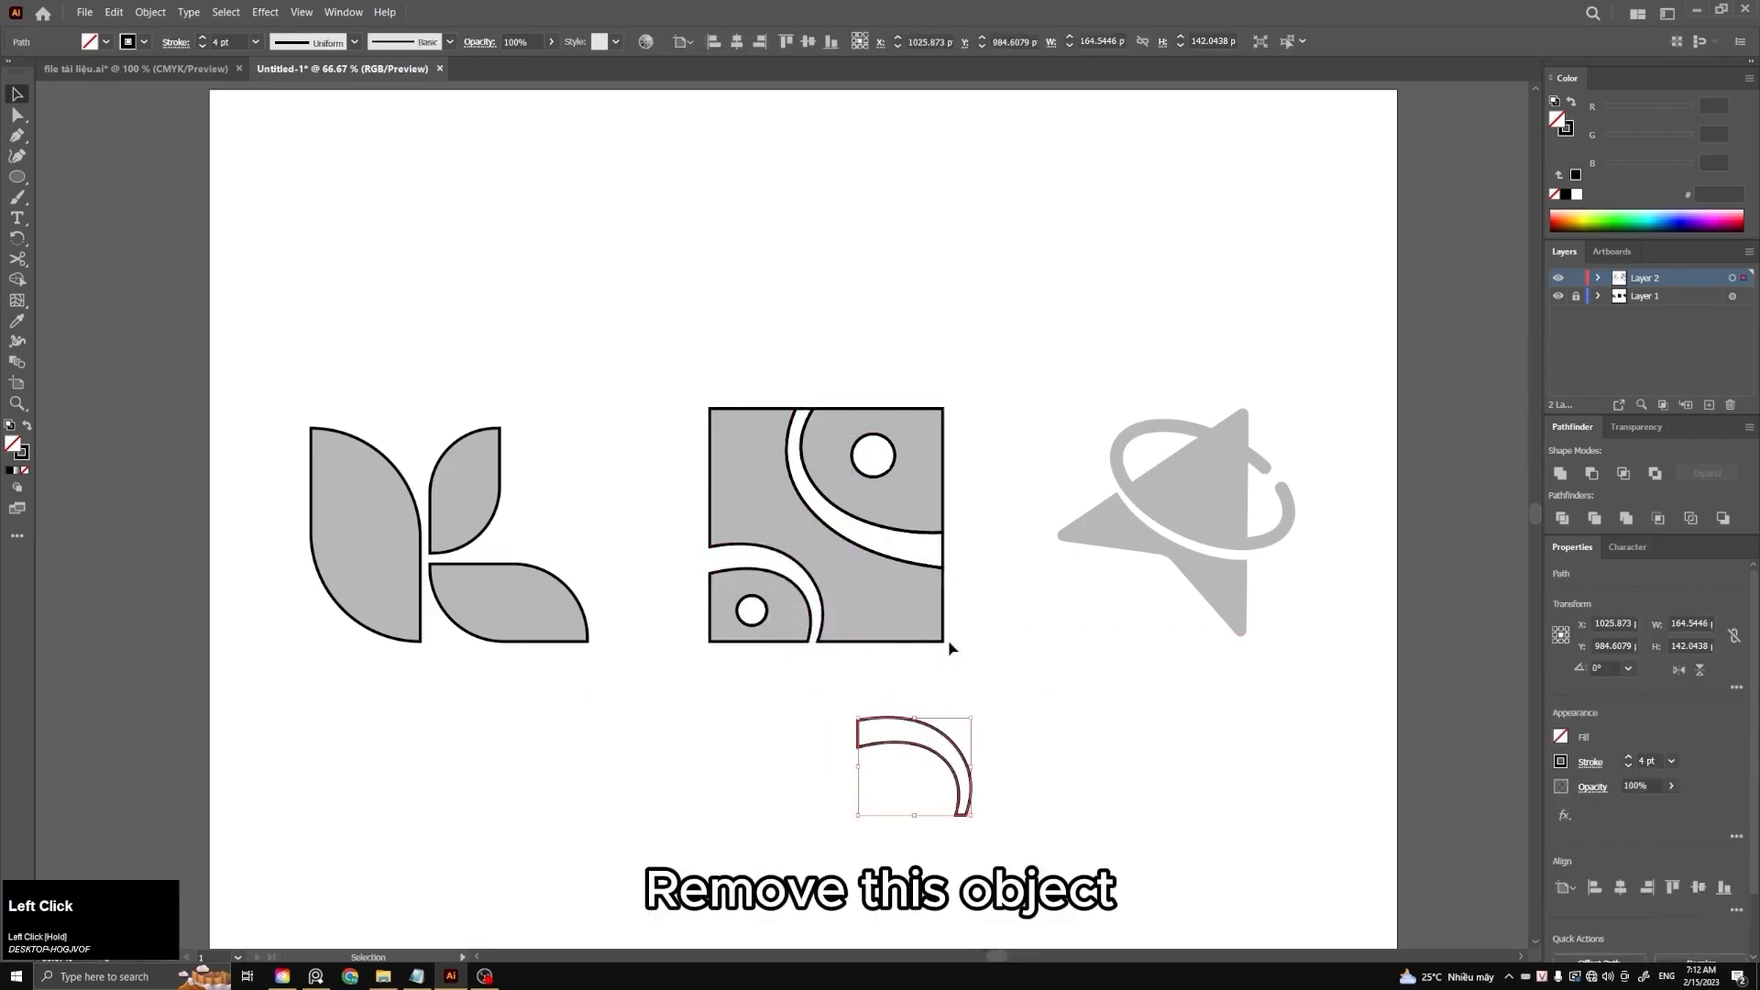
key("Delete")
left_click_drag(837, 507, 999, 683)
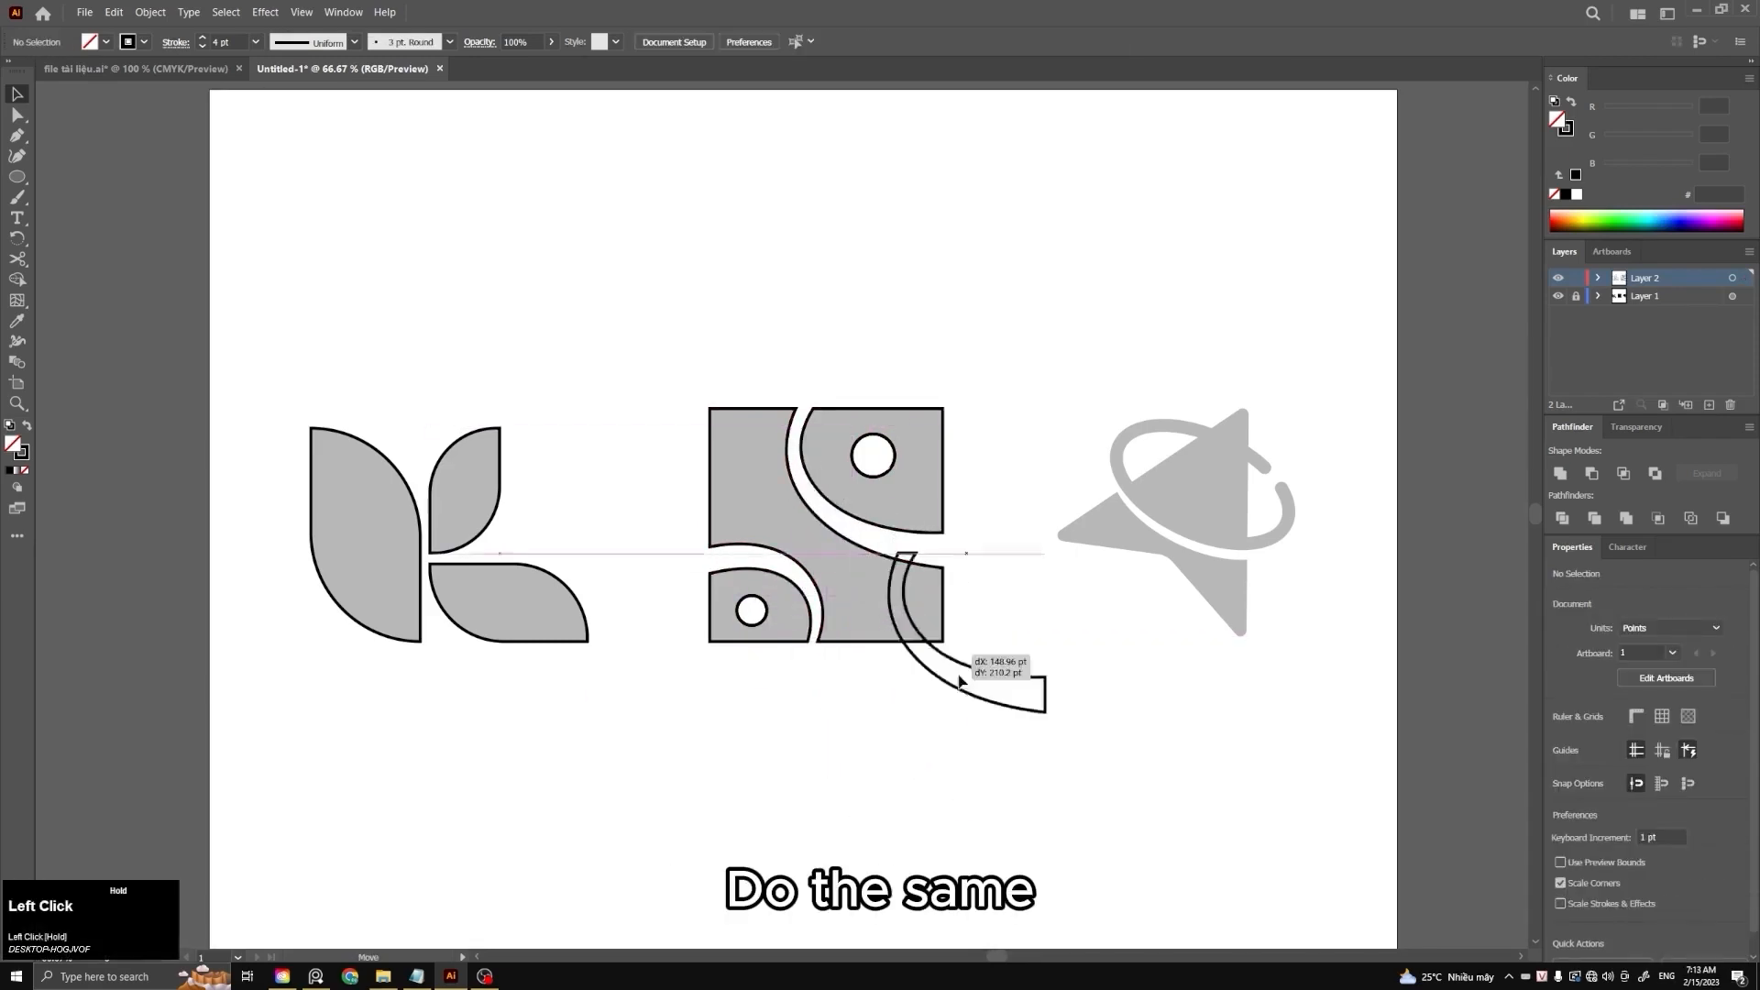
key("Delete")
Delete the upper and lower circle pieces from the divided square
left_click_drag(851, 456, 889, 319)
key("Delete")
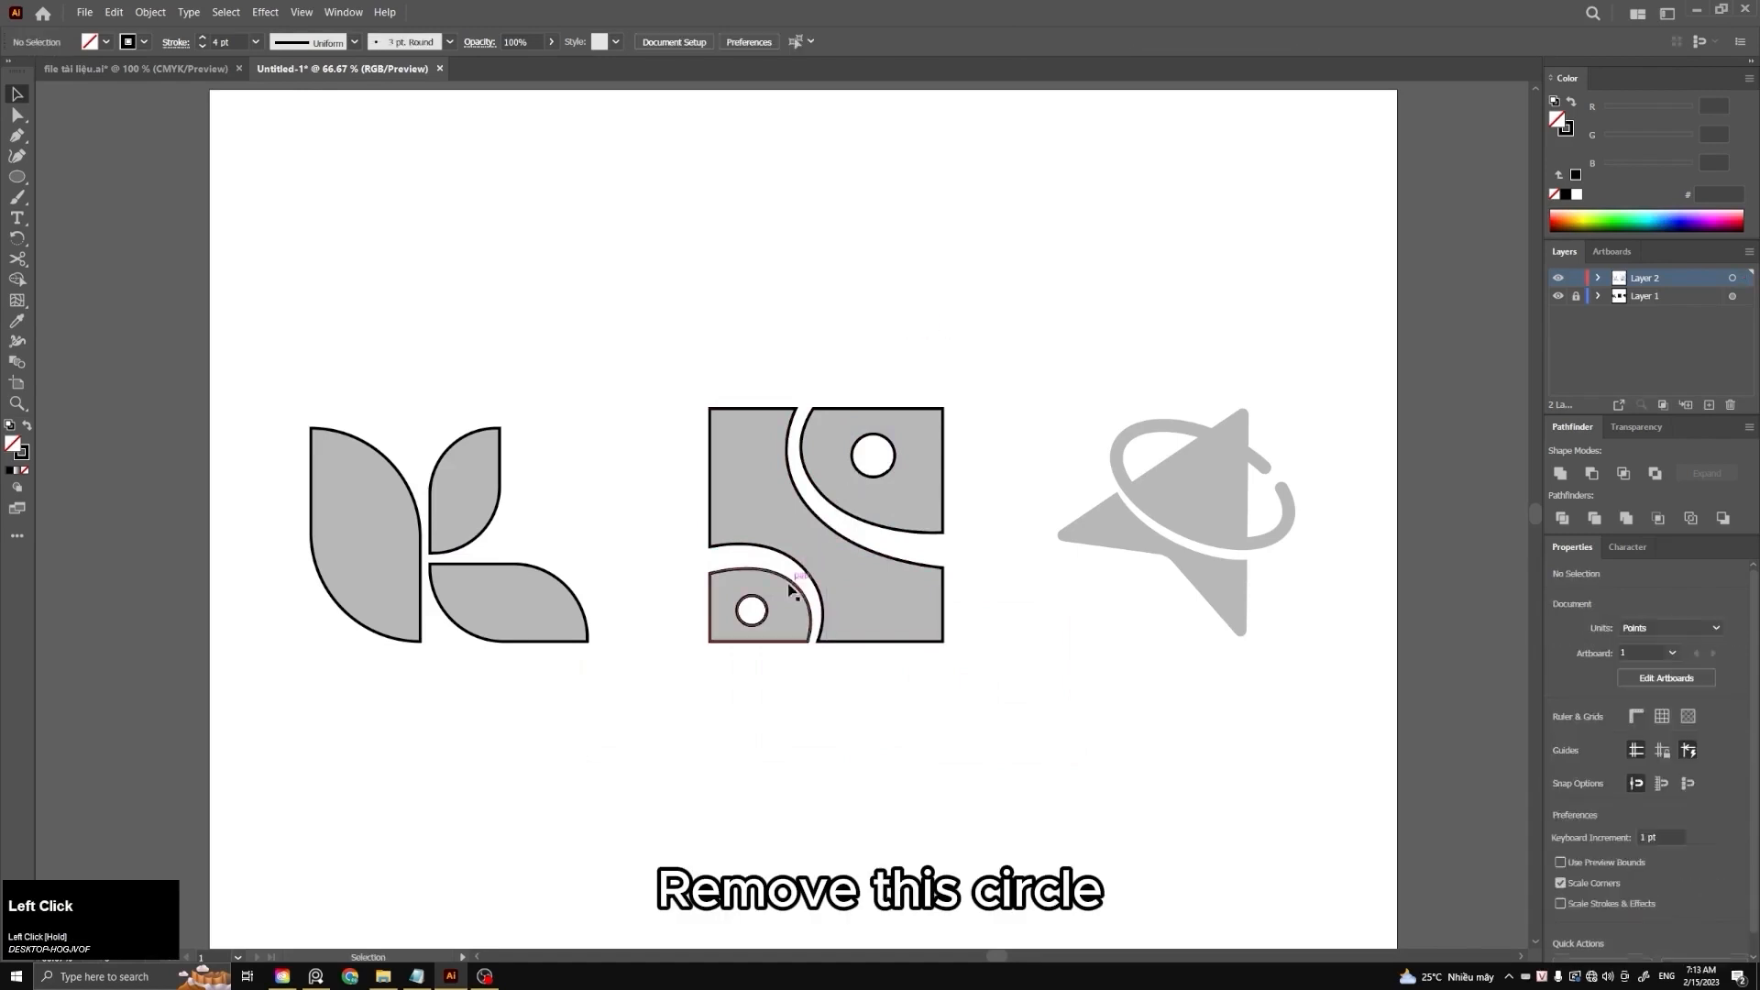
left_click_drag(761, 599, 634, 561)
key("Delete")
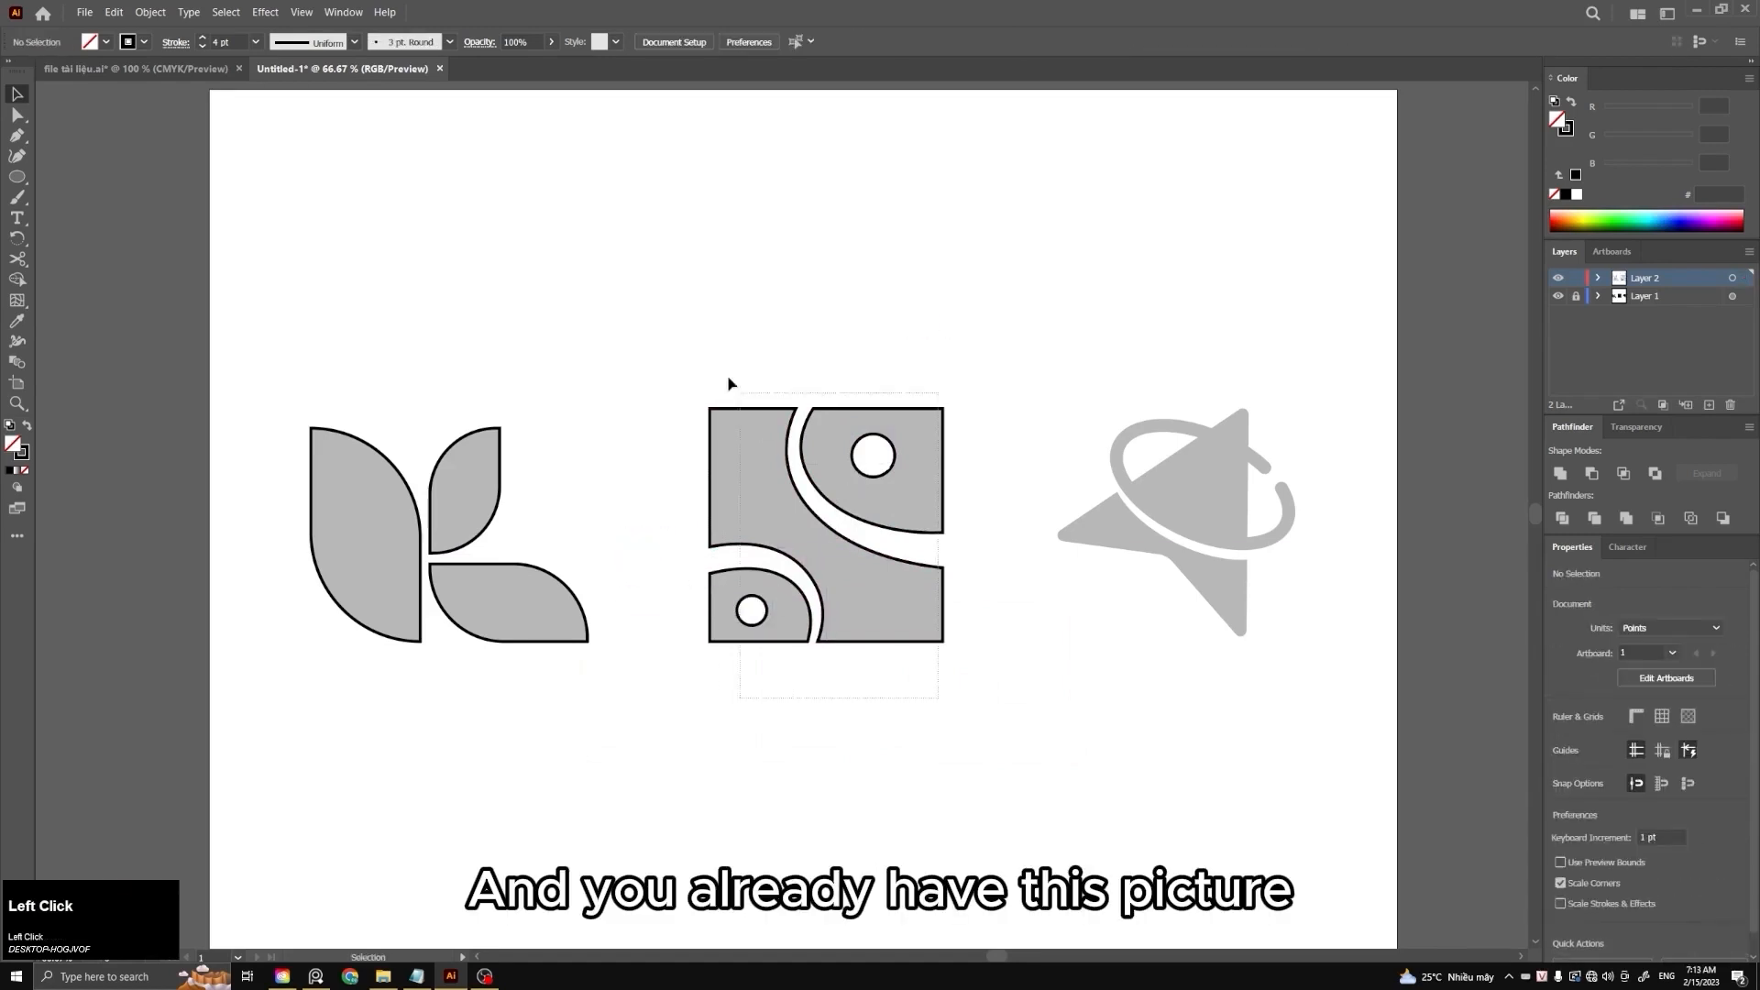
Select the remaining pieces of the divided square one by one to check that they are separate shapes
key("ctrl+a")
left_click(744, 396)
left_click(853, 596)
left_click(921, 697)
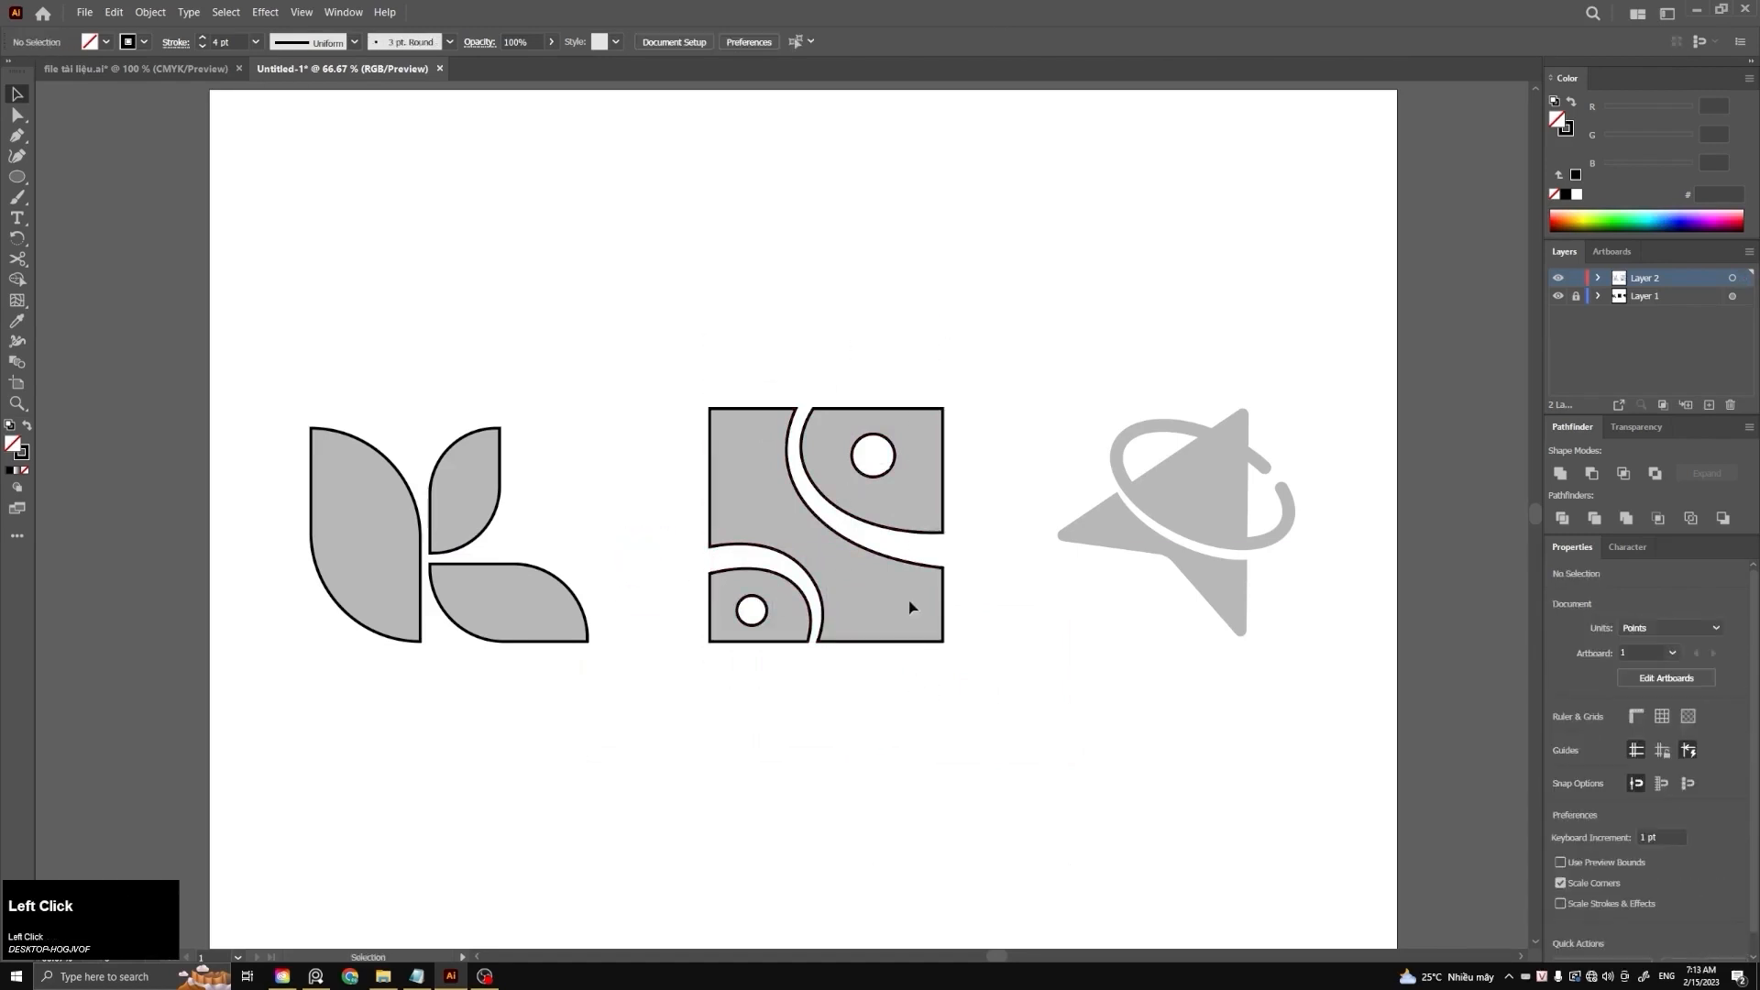
left_click(943, 609)
mouse_move(943, 609)
left_mouse_down()
mouse_move(1009, 641)
mouse_move(963, 706)
mouse_move(944, 609)
left_mouse_up()
left_click(945, 493)
mouse_move(945, 492)
left_mouse_down()
mouse_move(1006, 460)
mouse_move(944, 493)
left_mouse_up()
left_click(1009, 562)
mouse_move(794, 595)
left_mouse_down()
mouse_move(746, 660)
mouse_move(794, 594)
left_mouse_up()
left_click(888, 700)
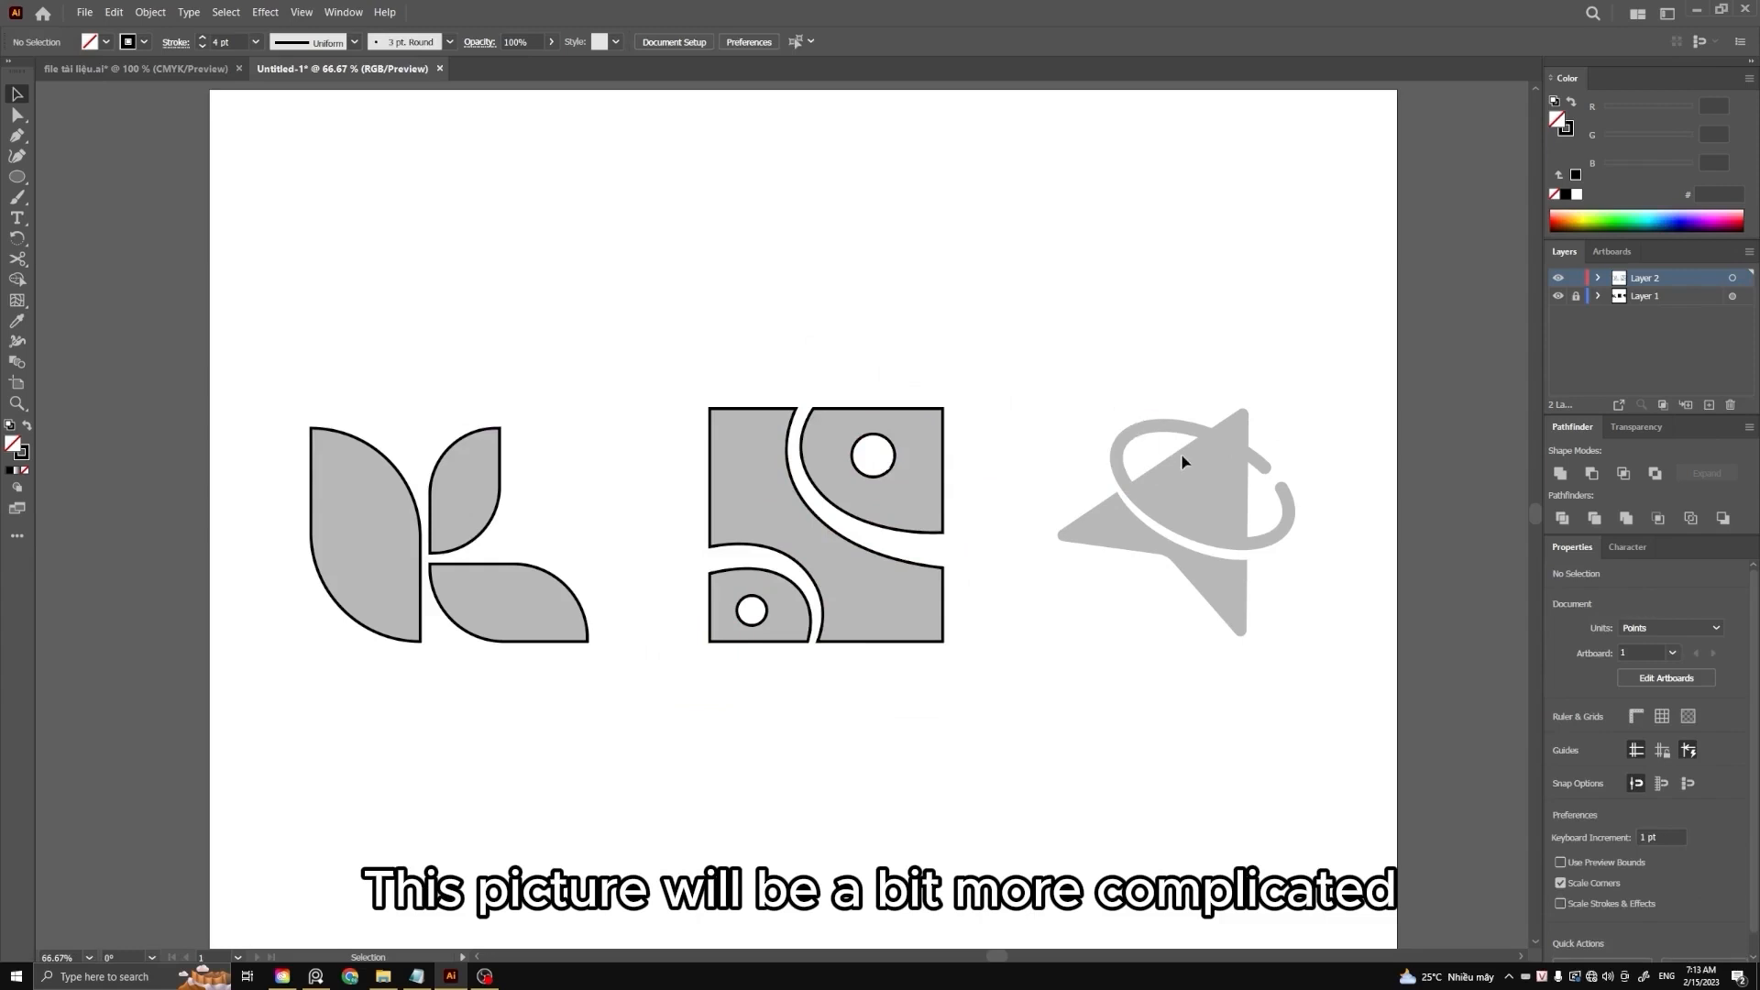
Draw a three-sided polygon about 280 pt wide and 242 pt high over the third icon
left_click(18, 177)
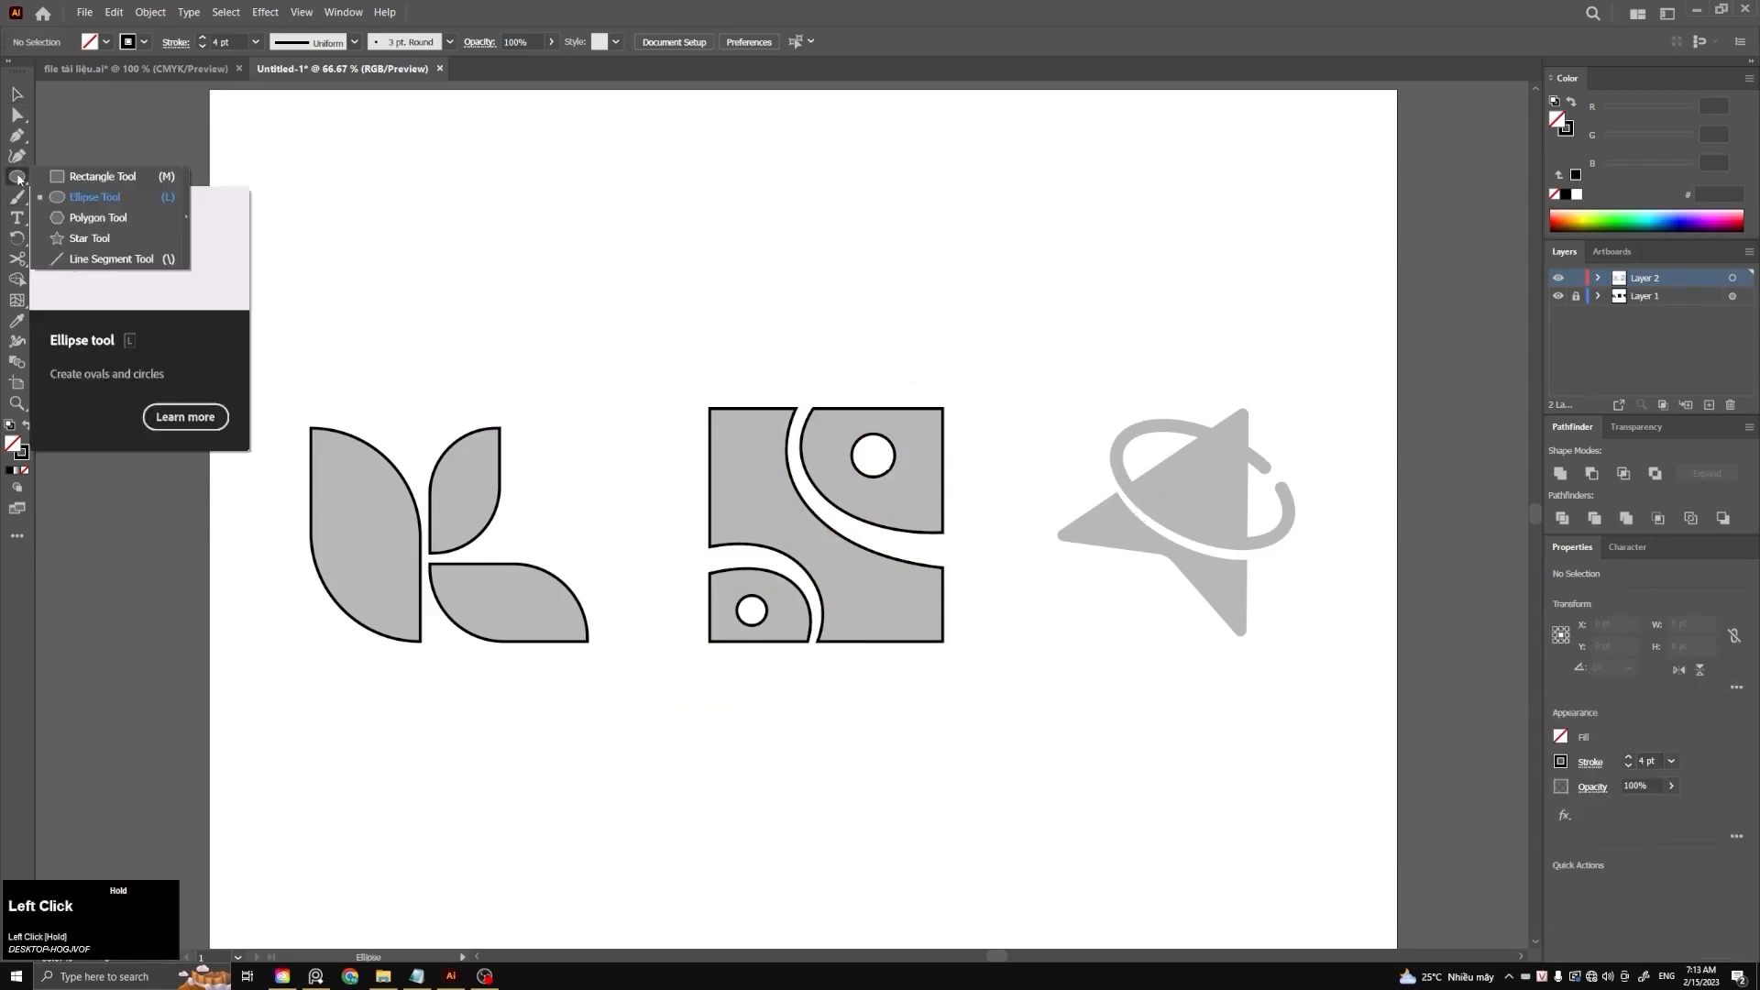
left_click(111, 222)
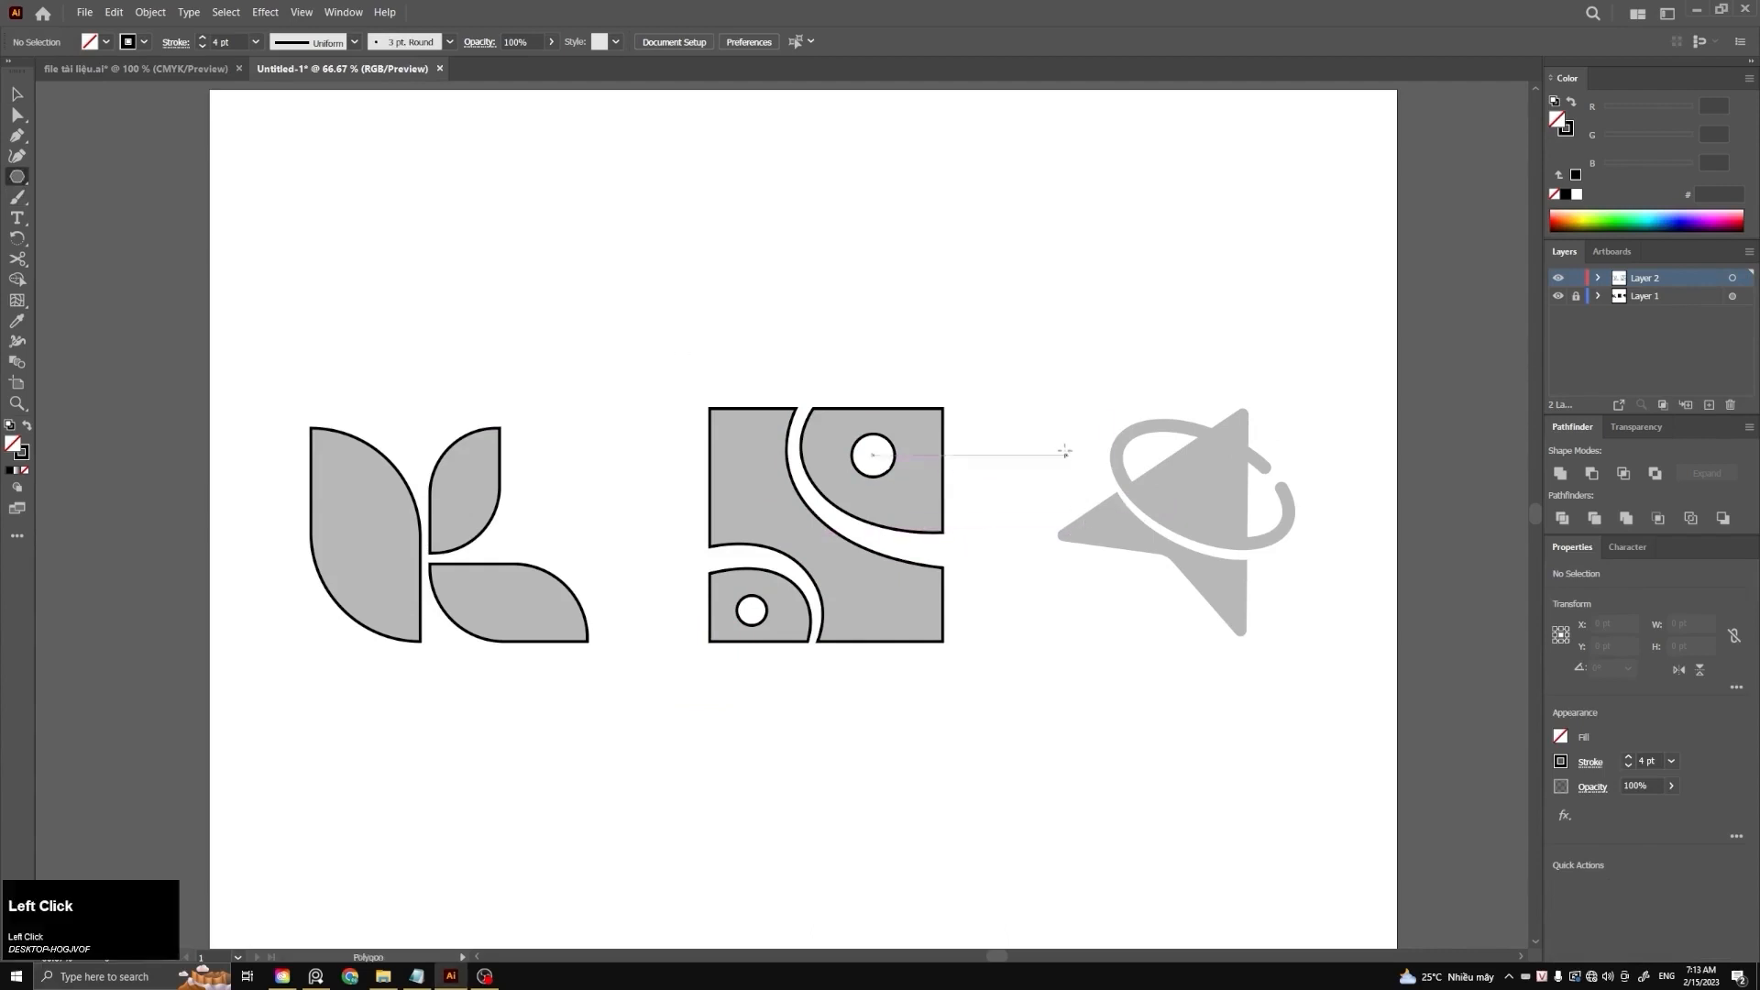
left_click_drag(1067, 433, 1226, 548)
key("Down")
key("Down")
key("Down")
key("v")
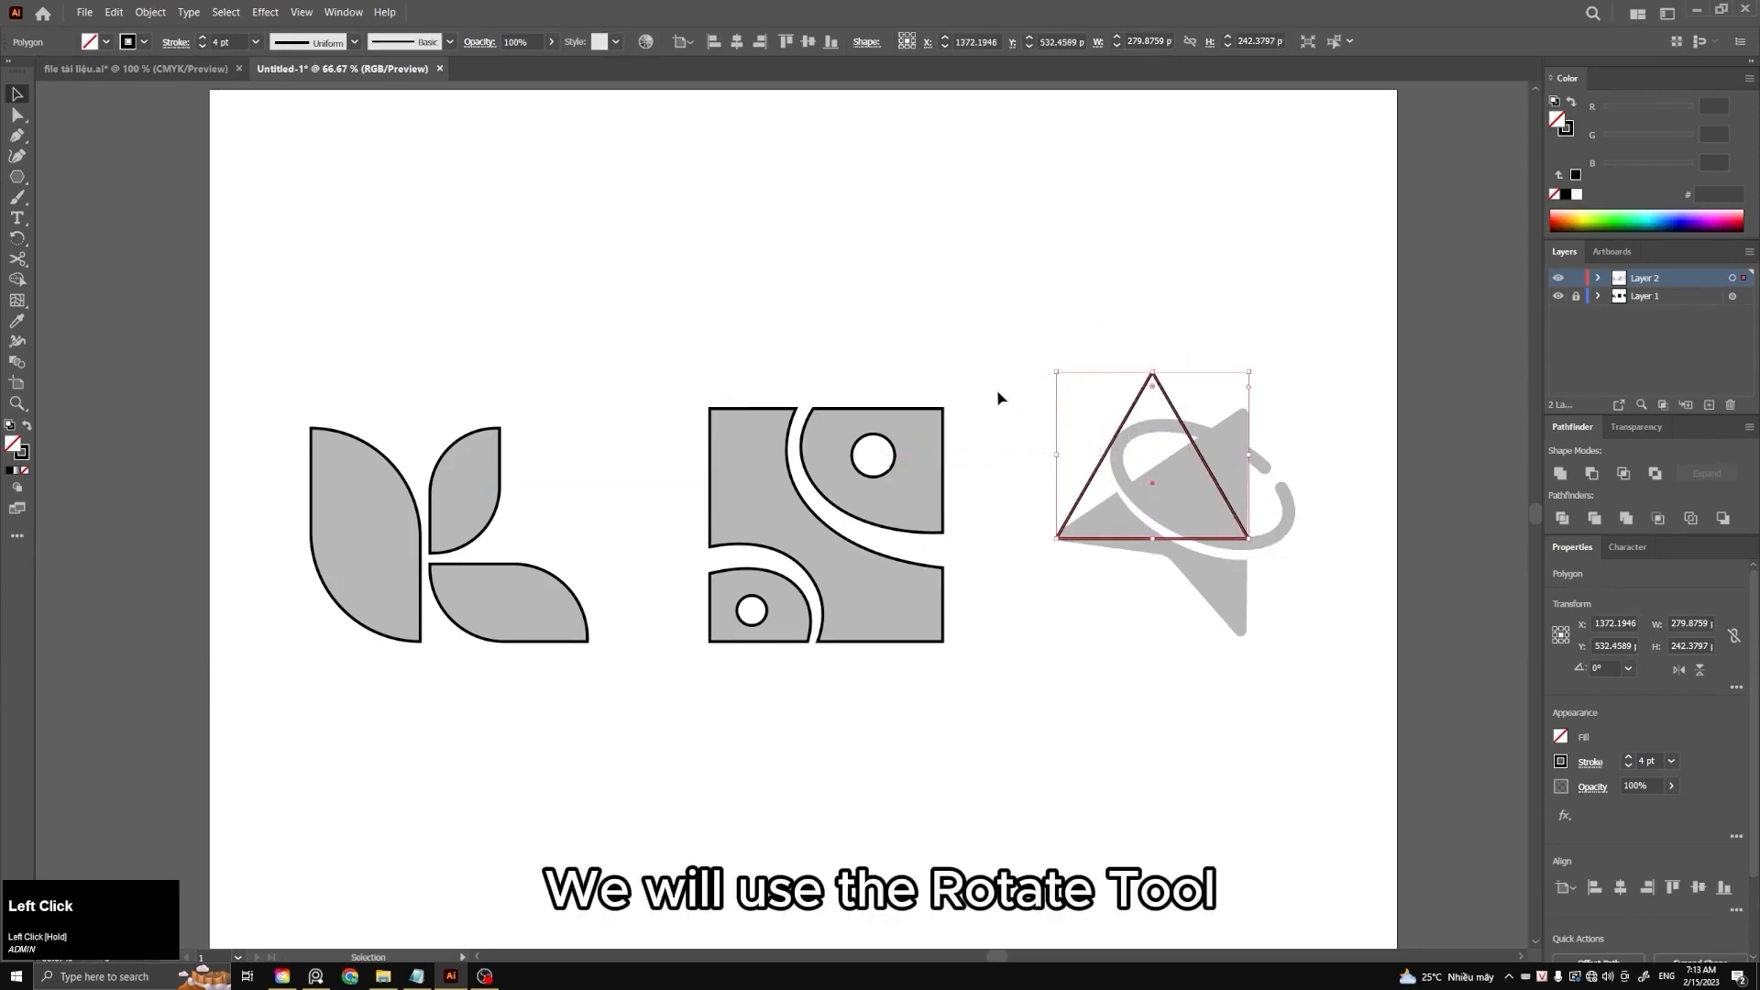
Rotate the triangle around its left corner to an angle of about 333° to follow the icon's slanted edge
left_click(18, 239)
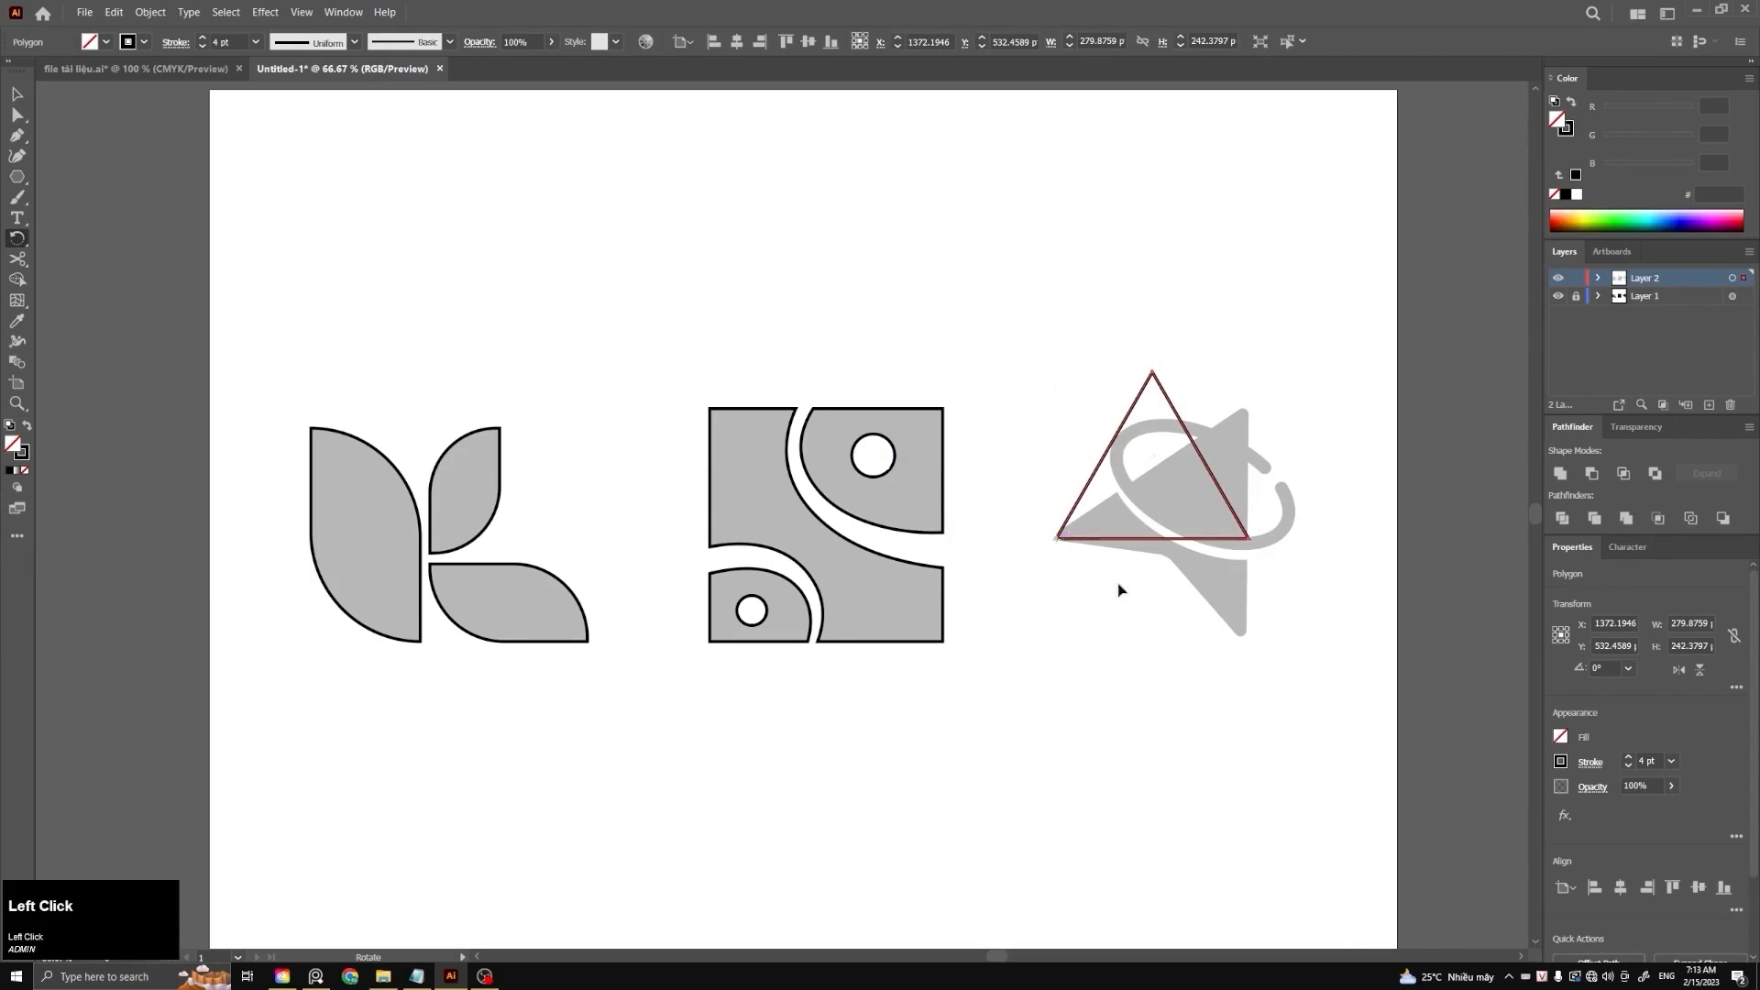
left_click_drag(1250, 545, 1228, 627)
key("v")
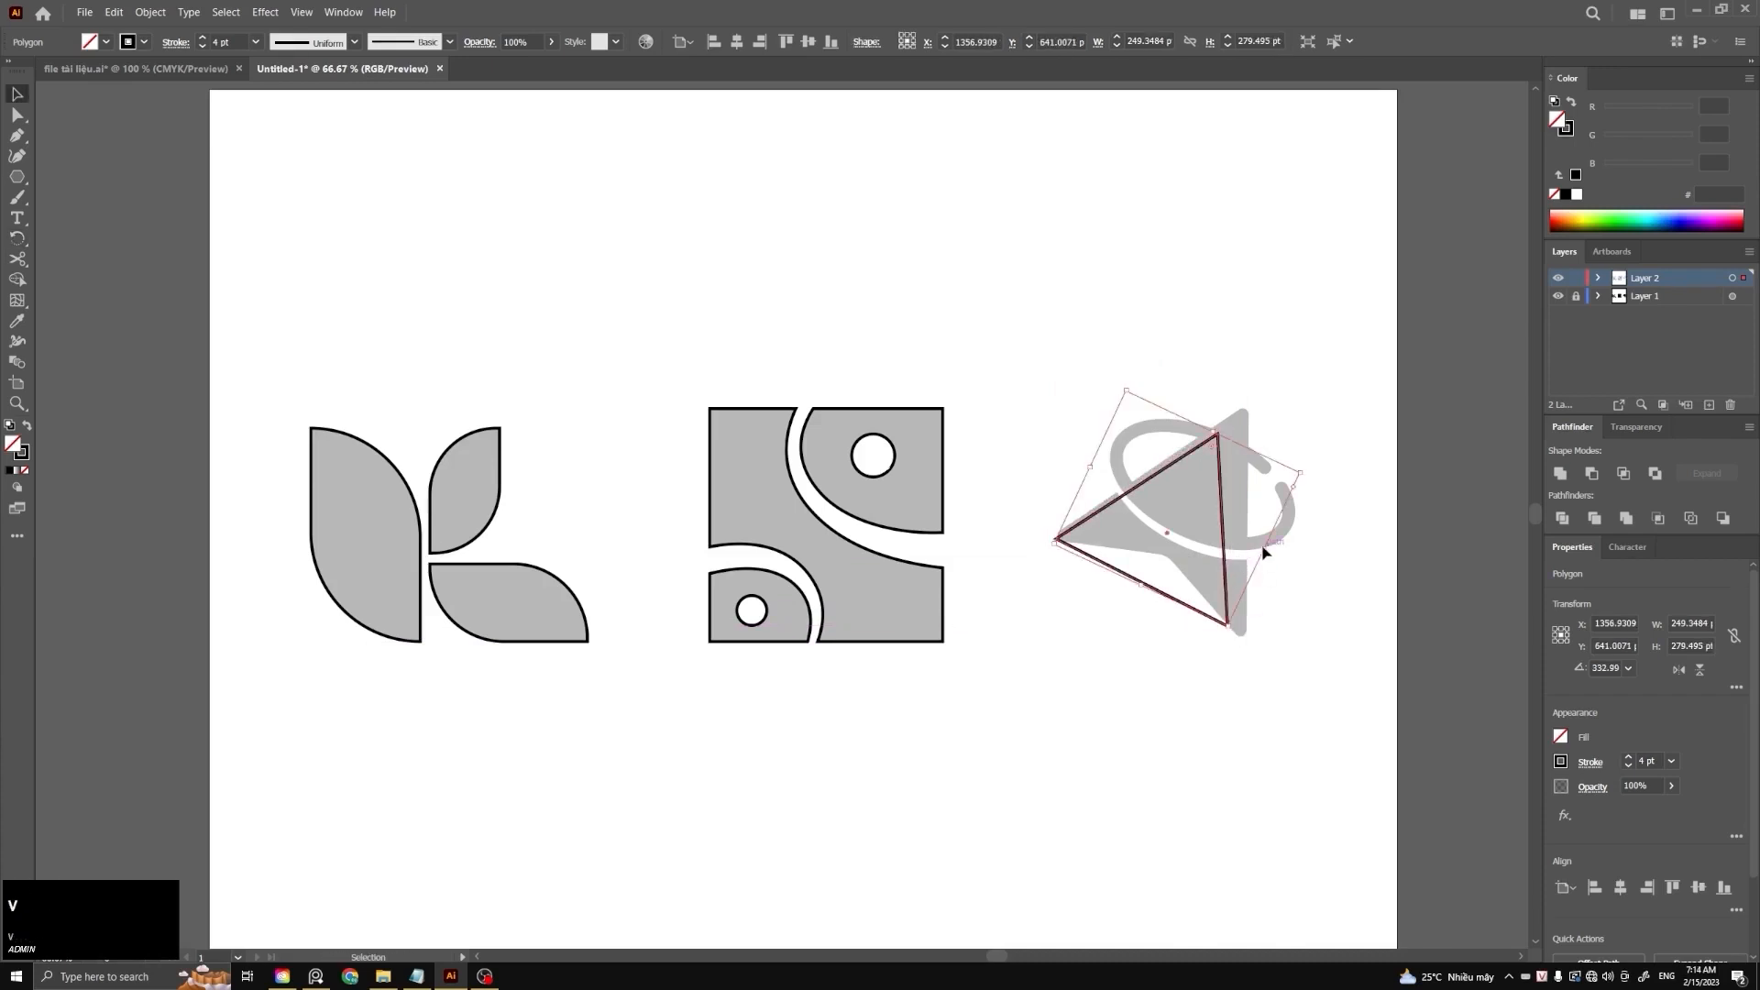
Enlarge the triangle to about 303 by 340 pt over the icon and rotate it to about 334.1°
left_click_drag(1266, 552, 1285, 570)
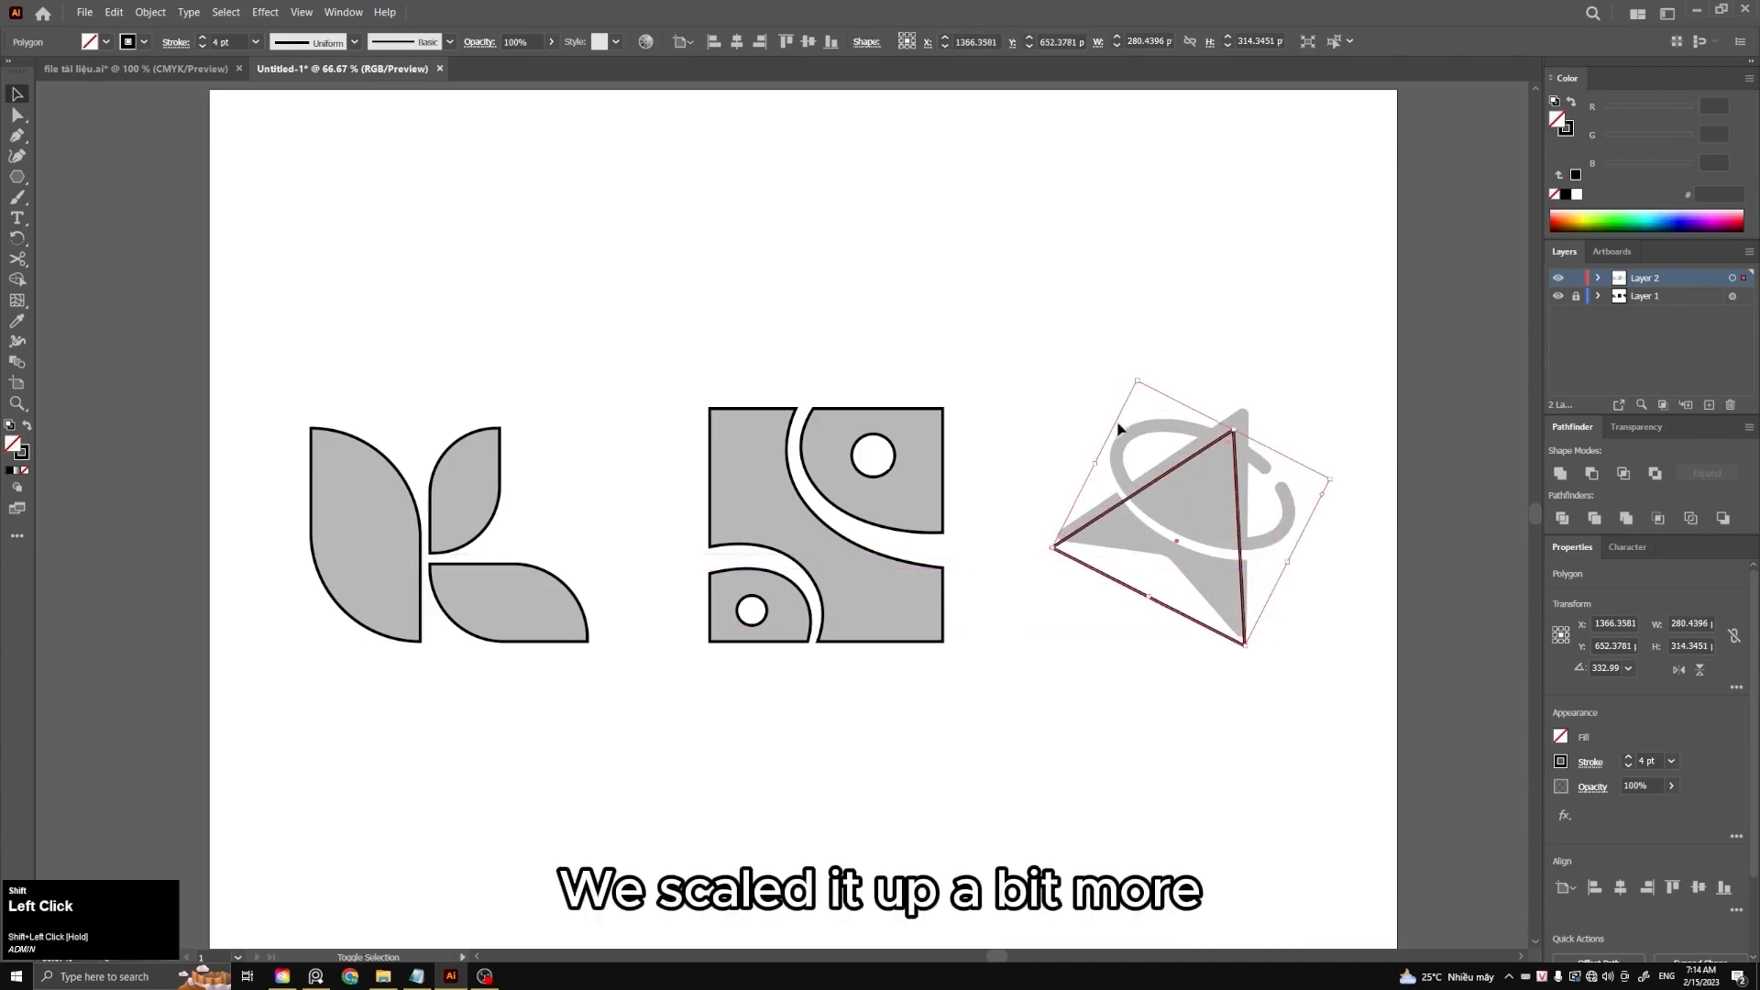
left_click_drag(1094, 464, 1080, 458)
left_click_drag(1231, 452, 1253, 442)
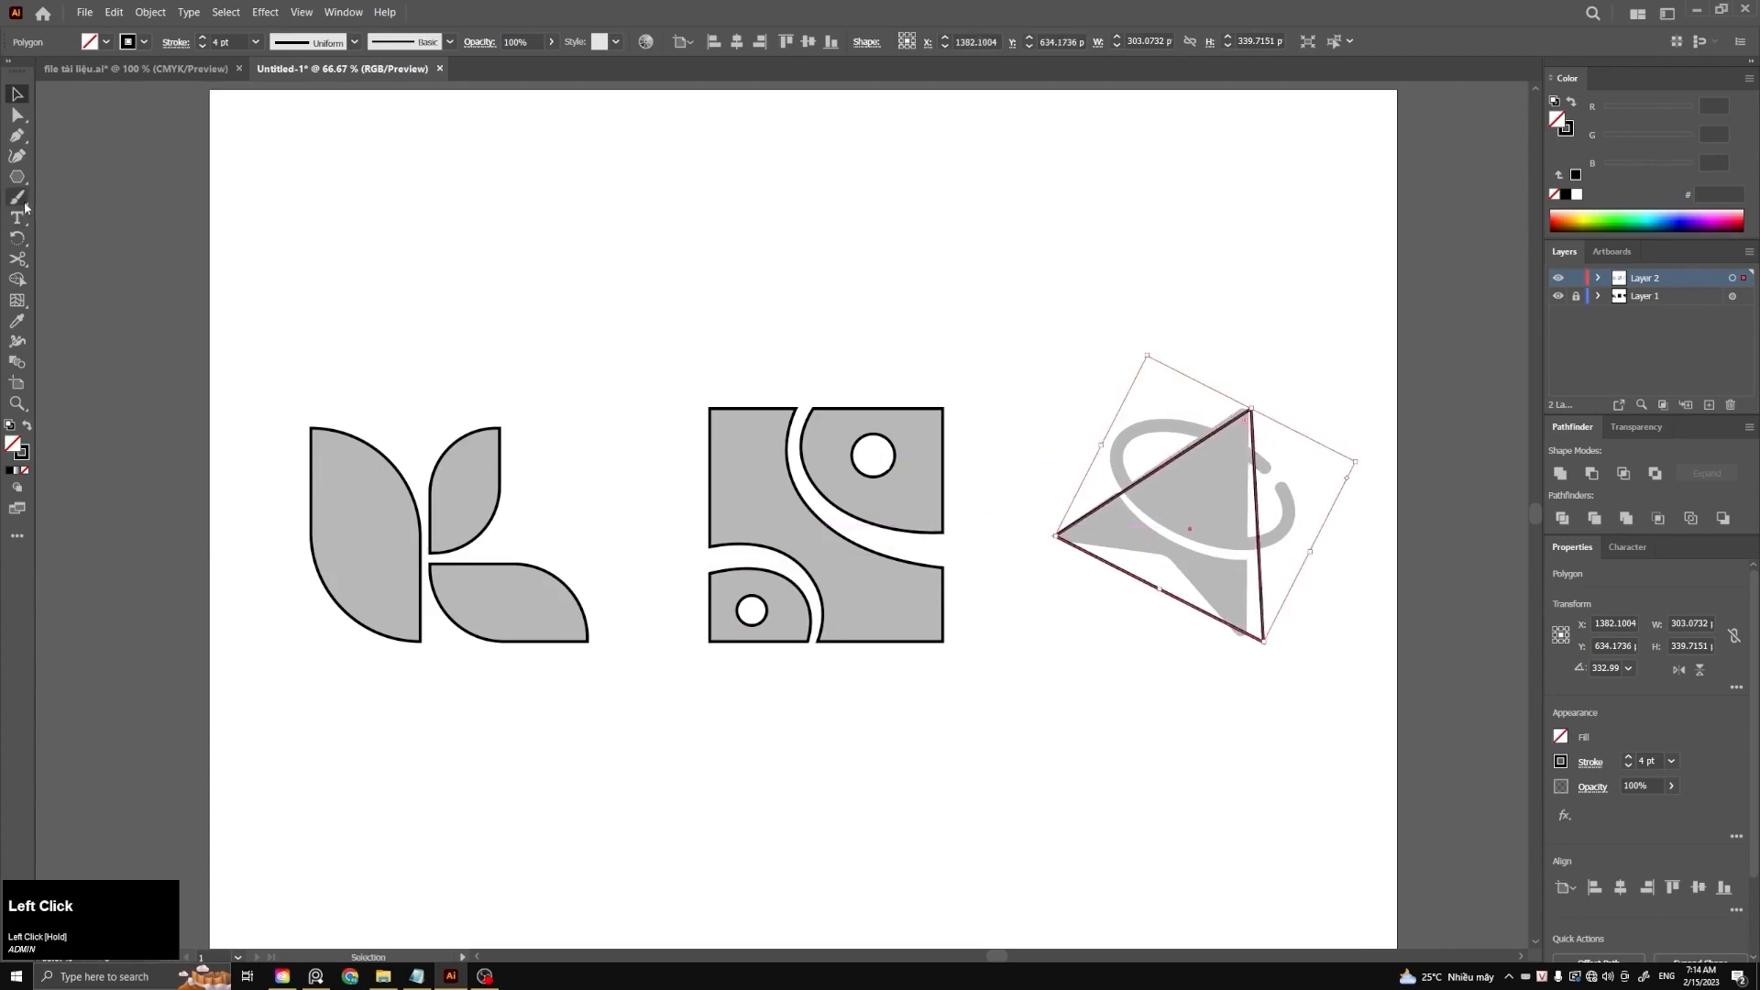
left_click(21, 238)
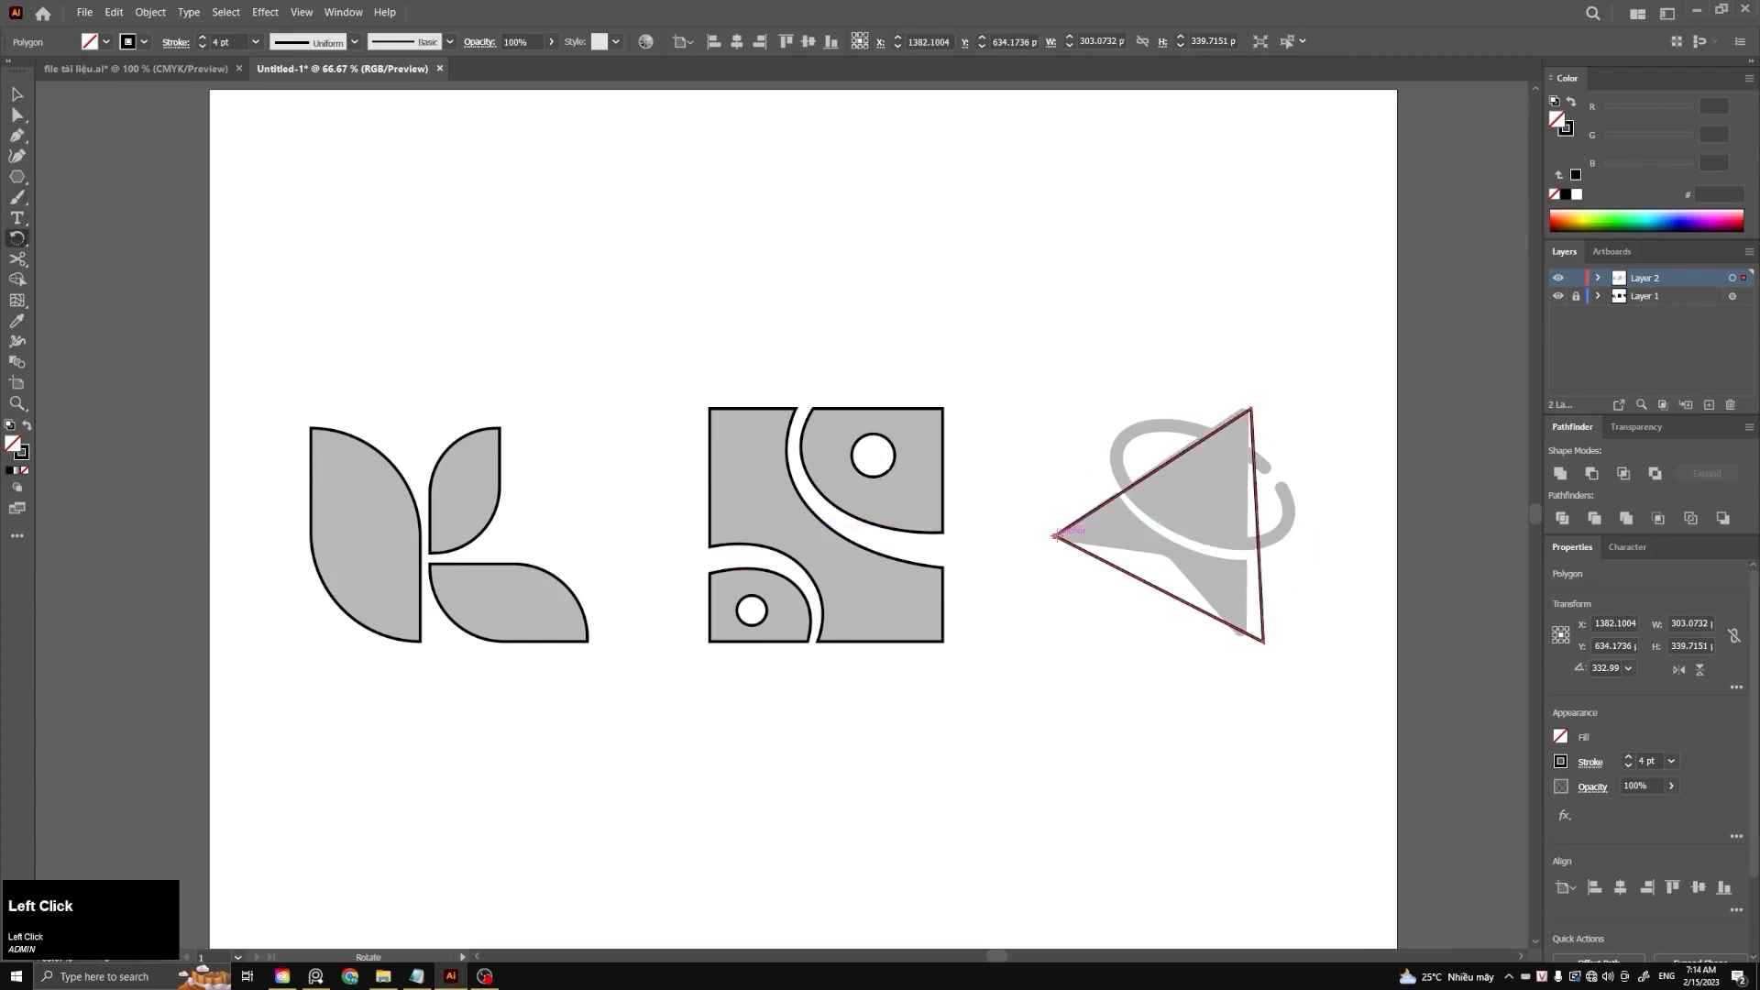
left_click_drag(1252, 412, 1253, 410)
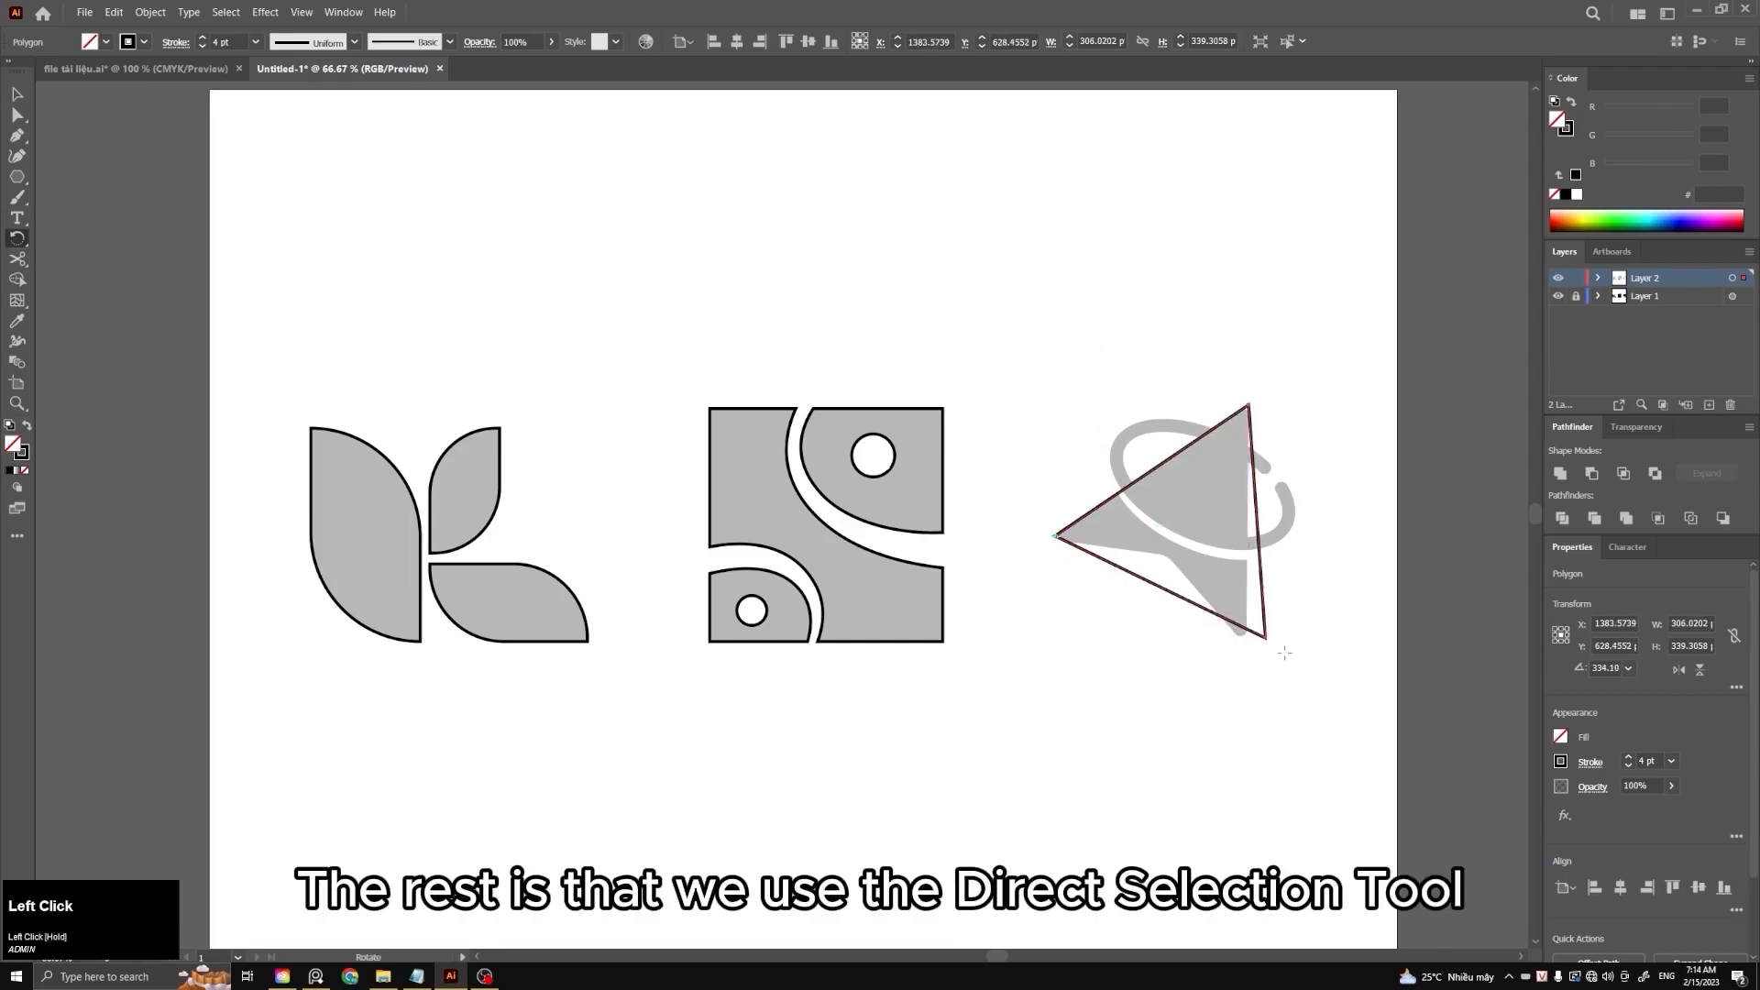
Move the triangle's lower-right anchor point inward so the right side runs vertically along the icon's edge, and deselect it
key("a")
left_click_drag(1286, 662, 1253, 631)
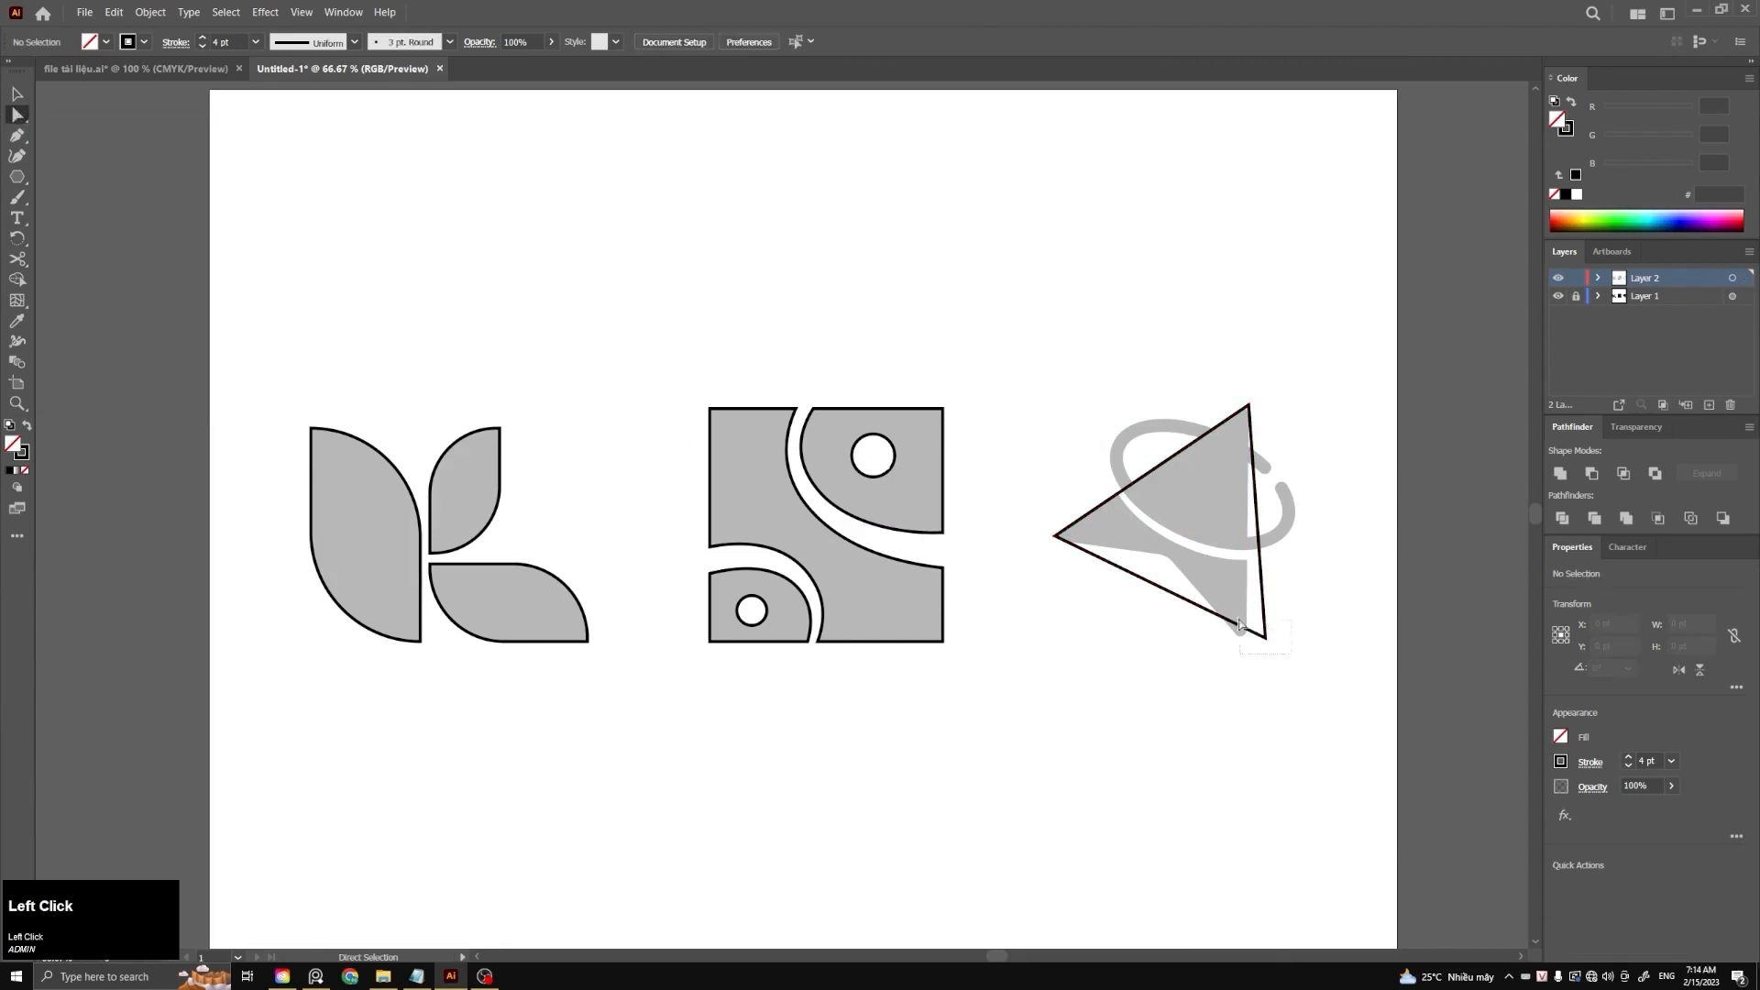
left_click(1266, 638)
left_click_drag(1268, 644, 1247, 645)
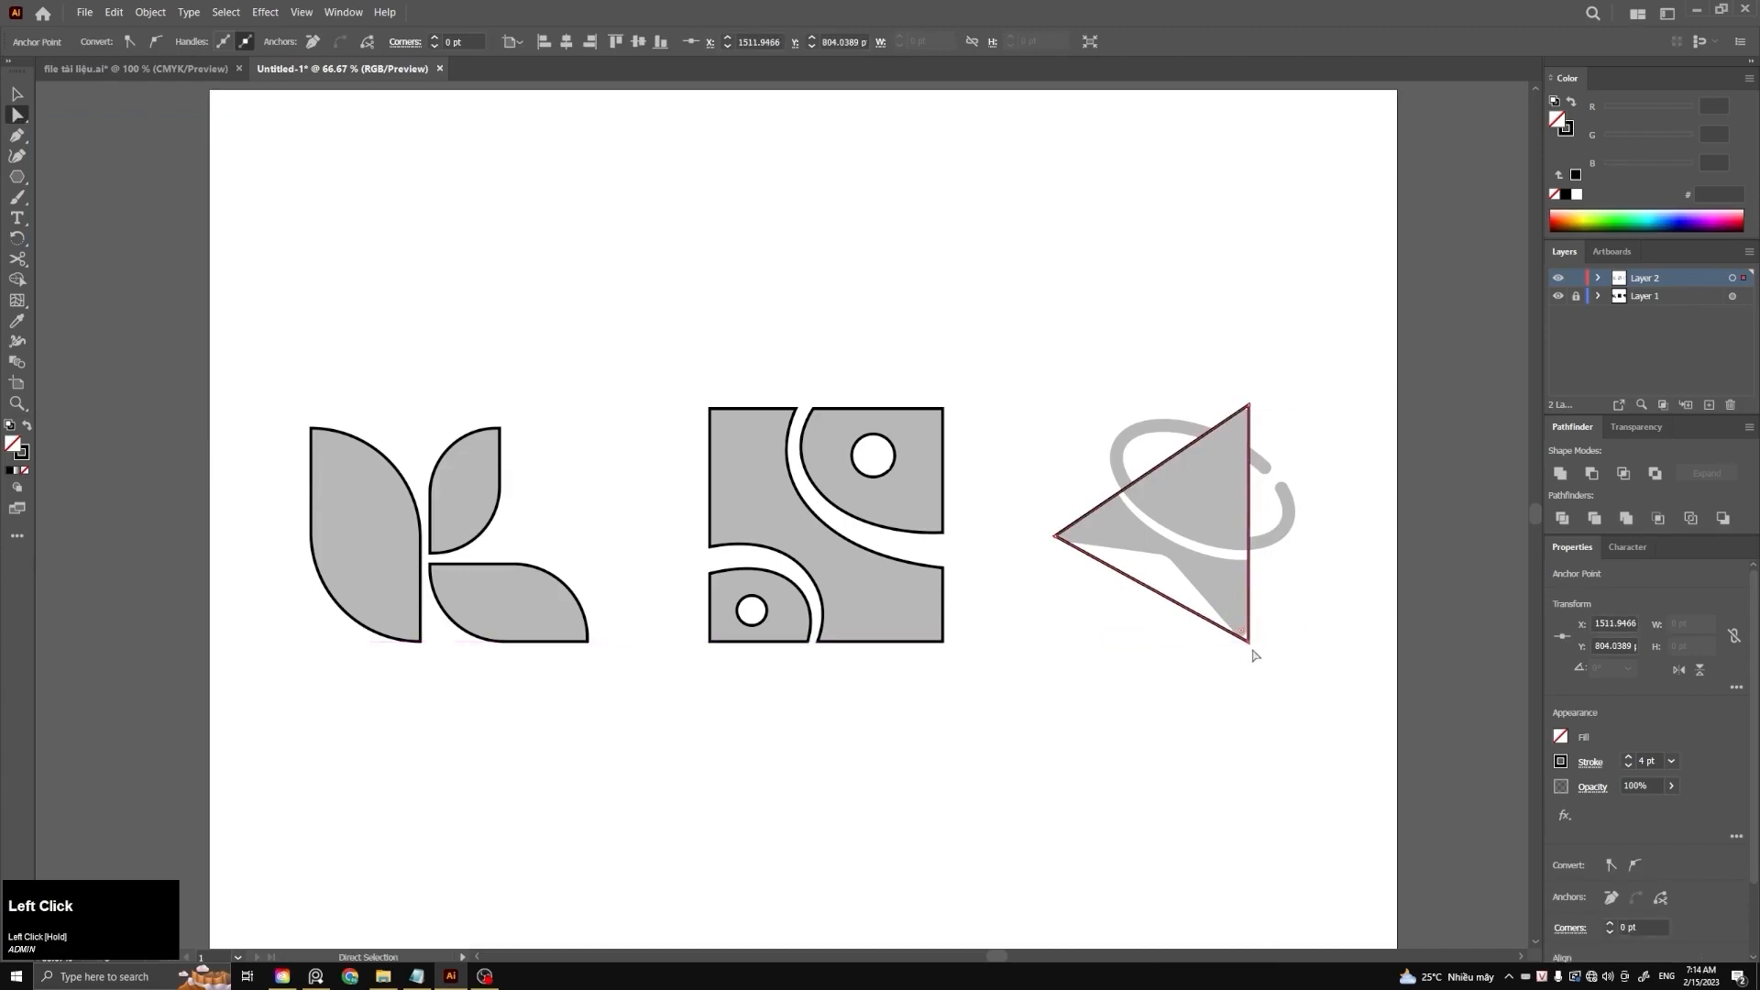
key("v")
left_click(1297, 648)
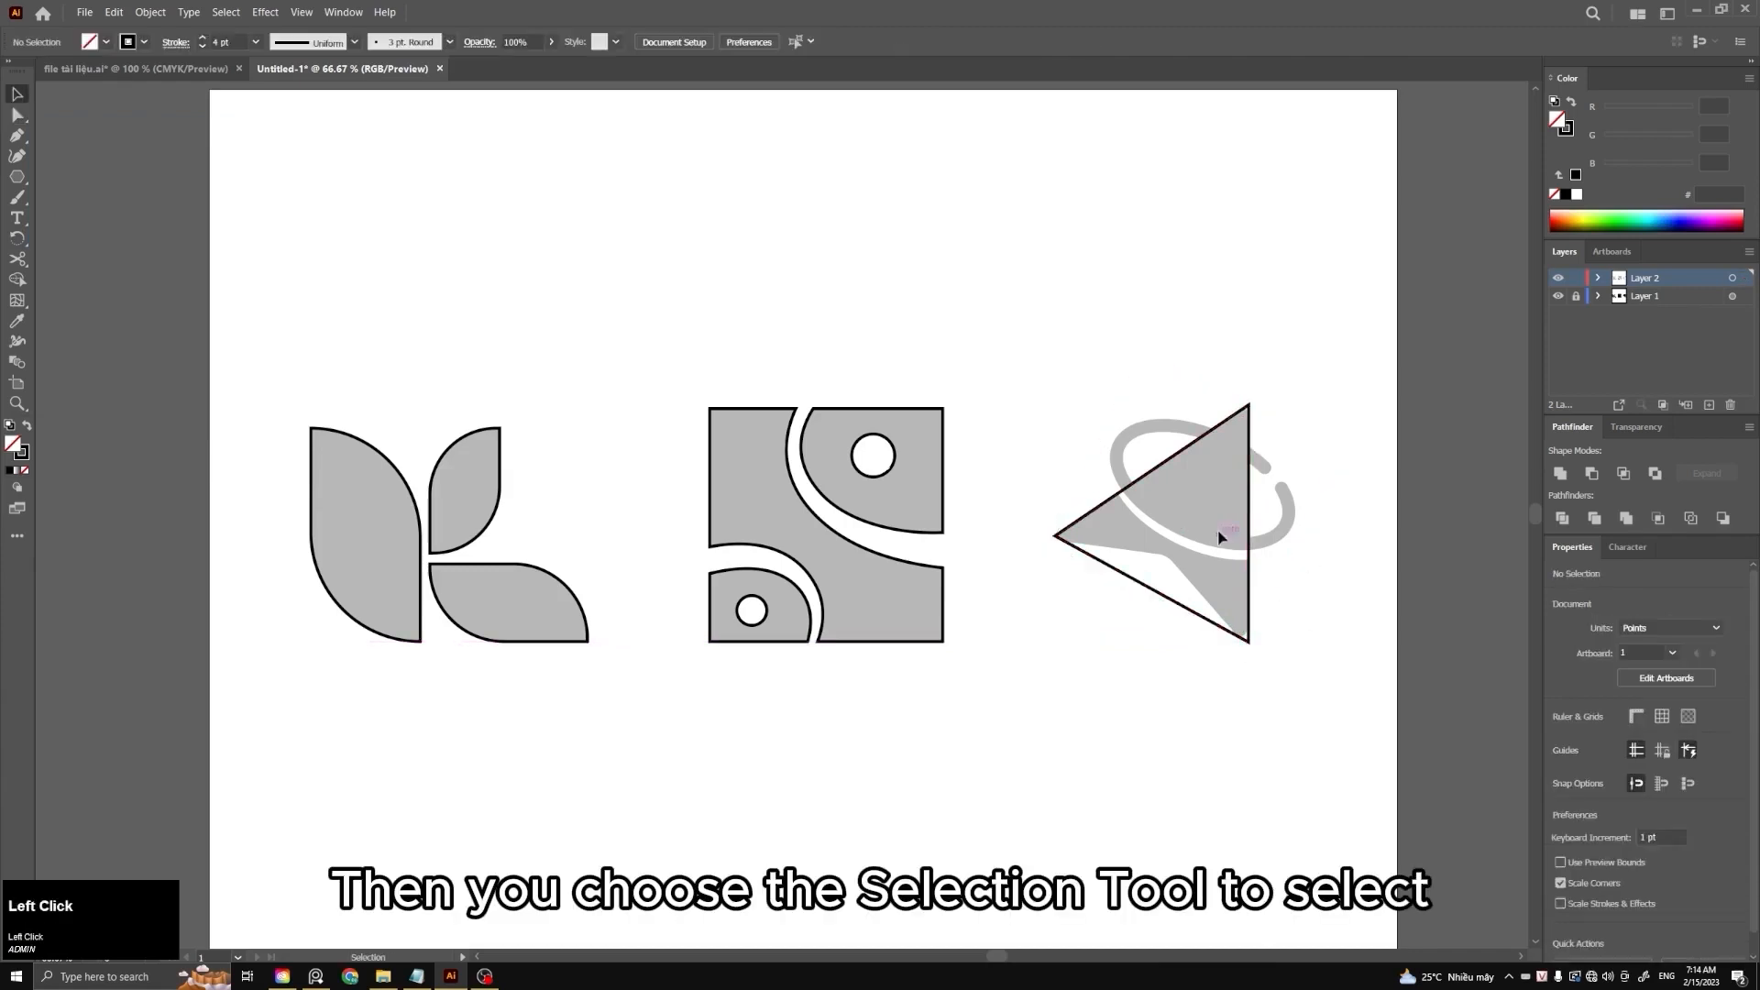
Round all three corners of the triangle to a radius of about 8.65 pt
left_click(1250, 473)
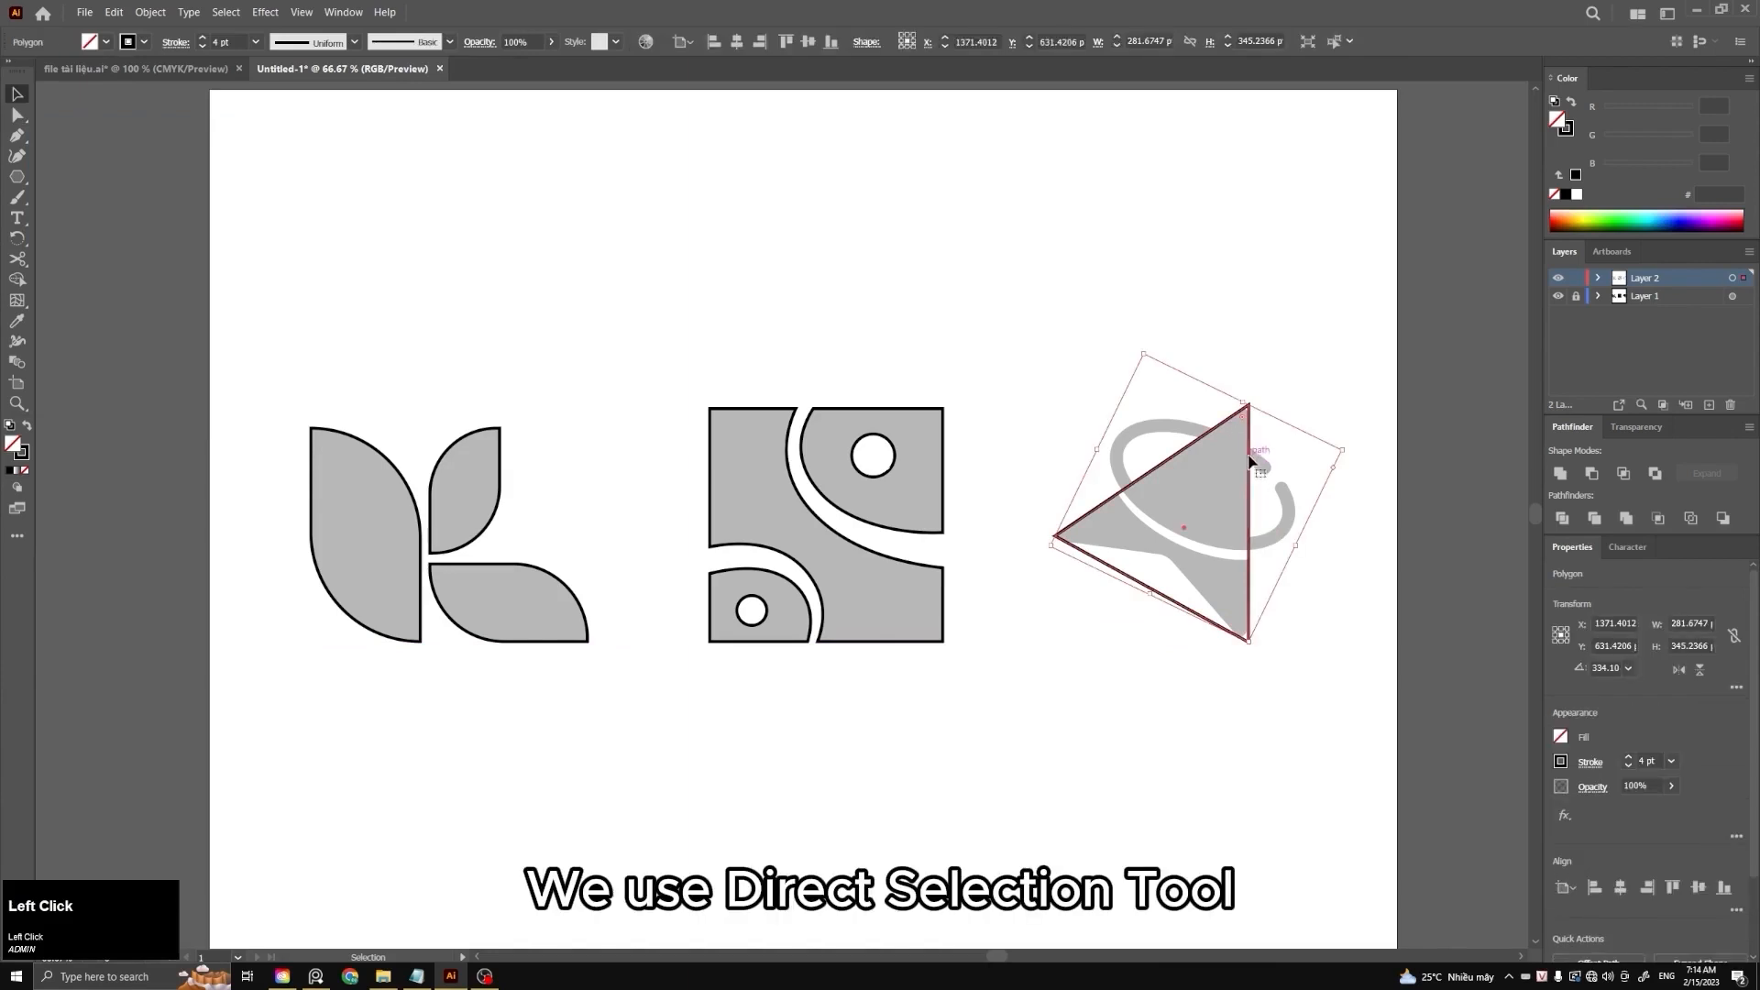
left_click(18, 115)
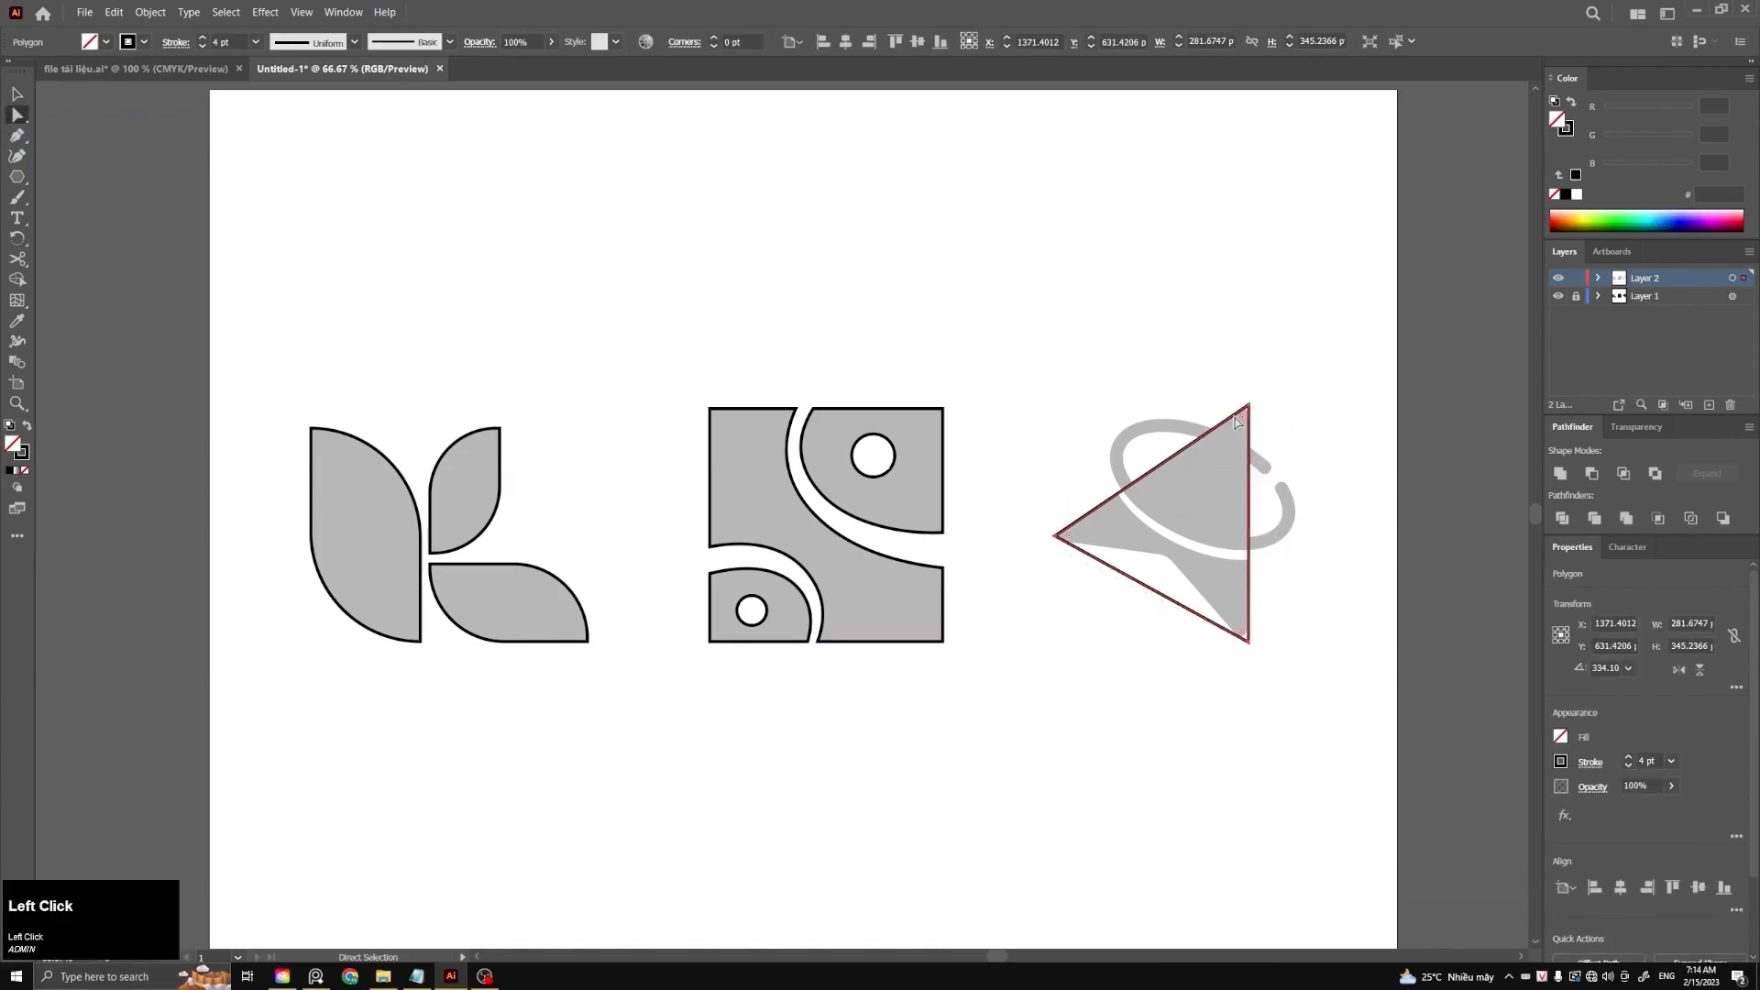
left_click_drag(1244, 422, 1248, 424)
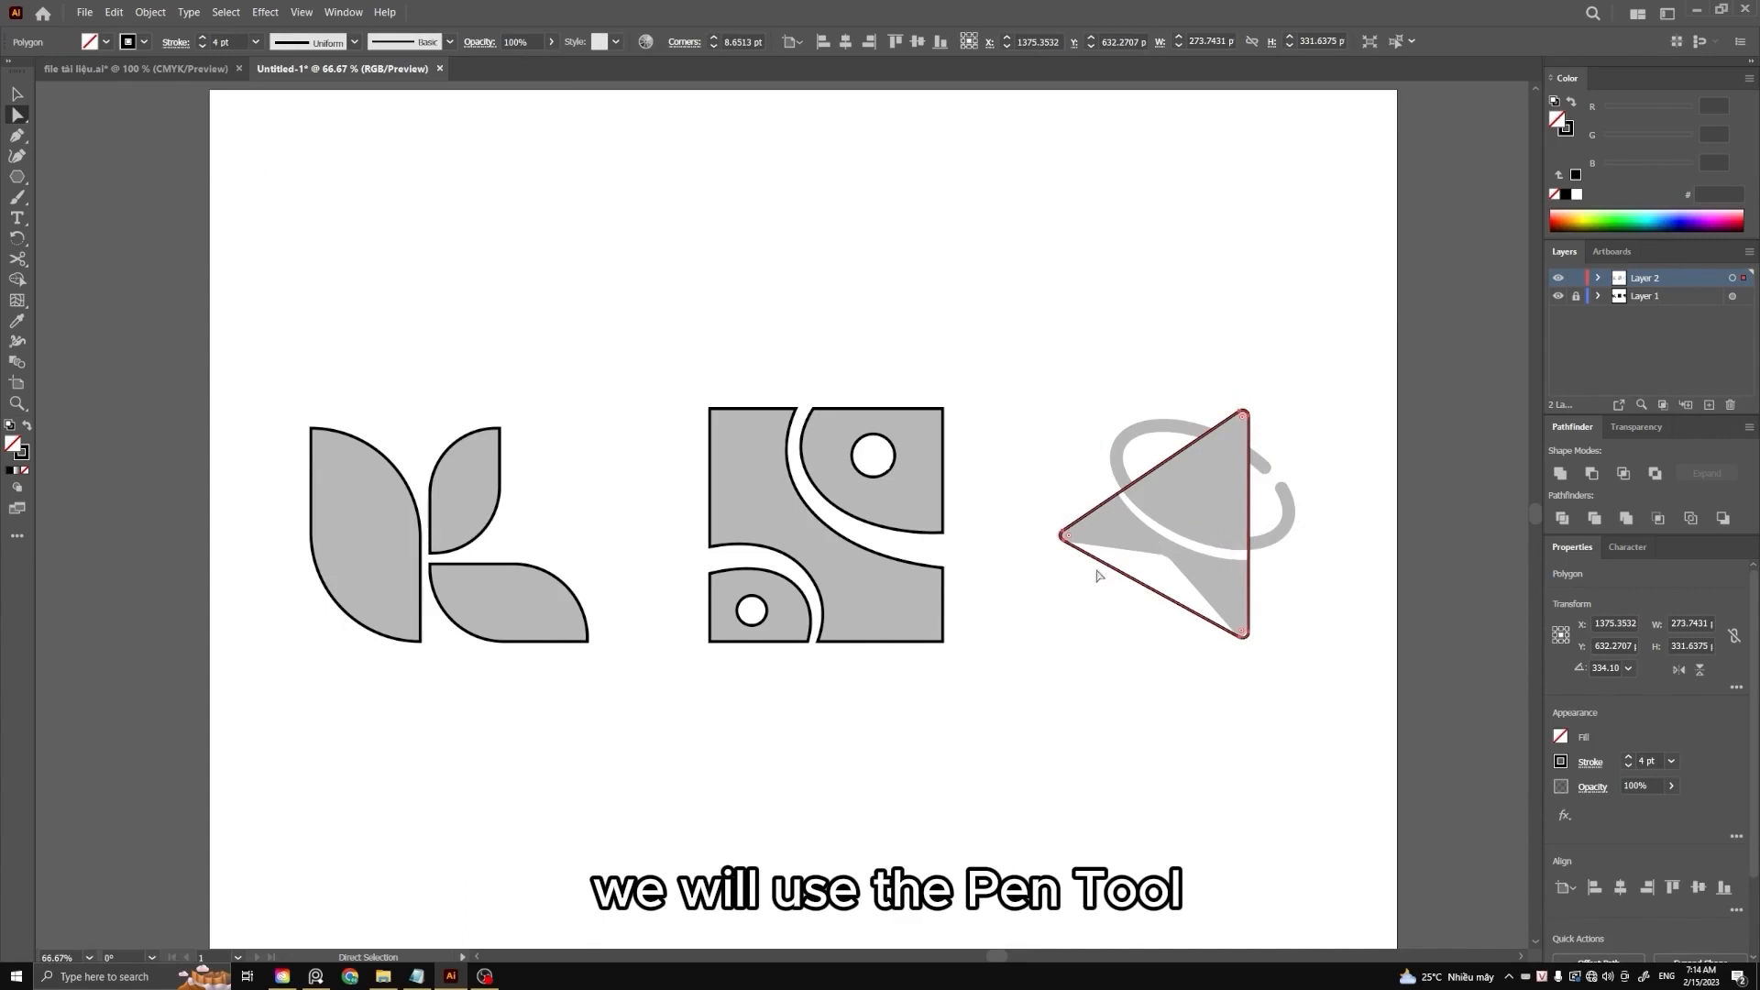
Trace the icon's lower notch with a bent Pen line from the triangle's left corner through the inner vertex to its lower-right corner
key("p")
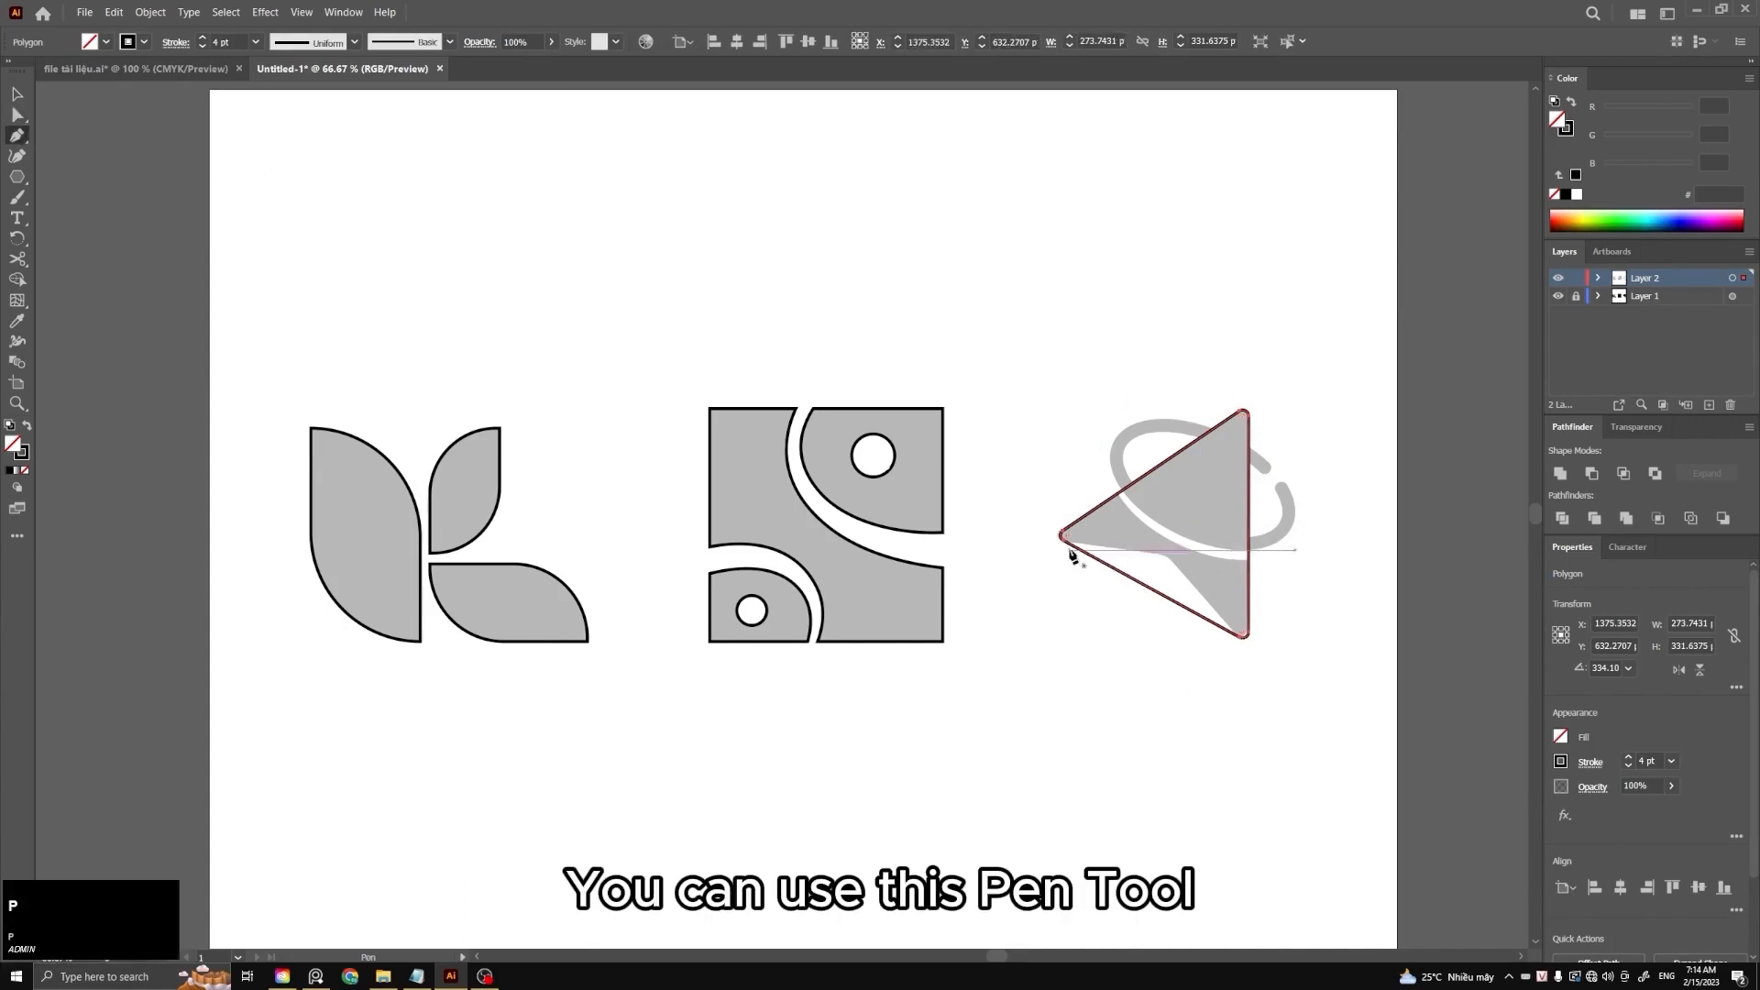
left_click(1064, 538, "shift")
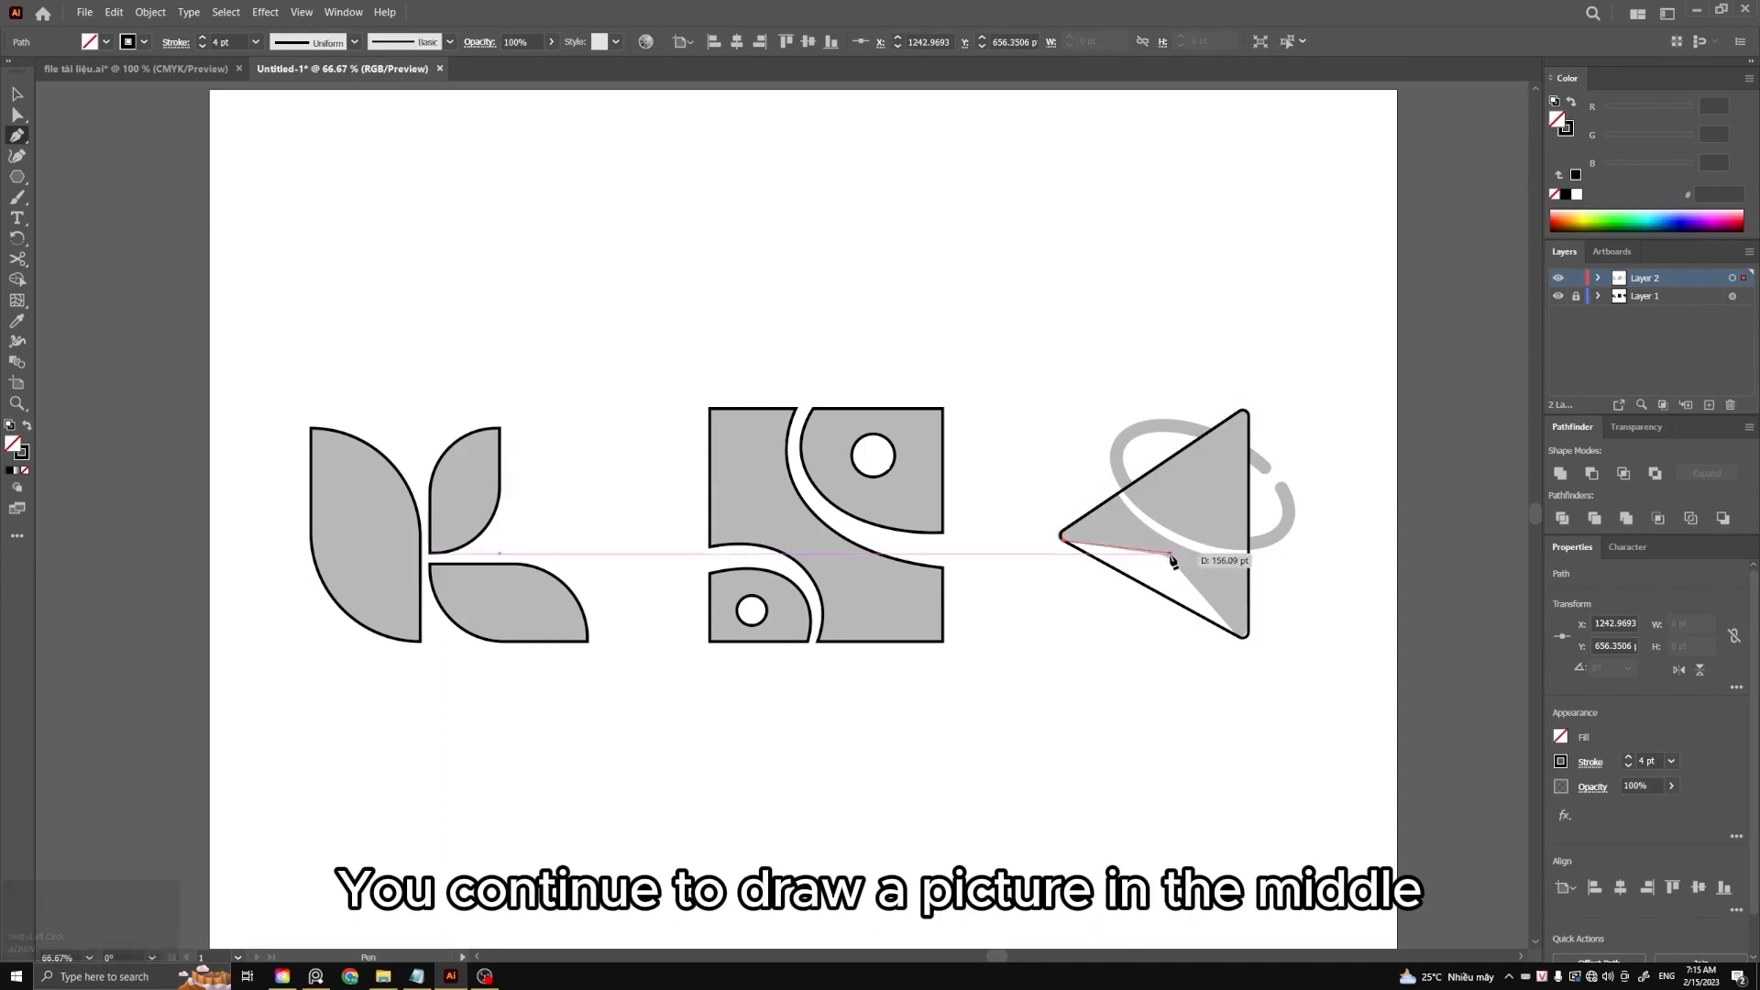
scroll(1174, 563, "up", 4)
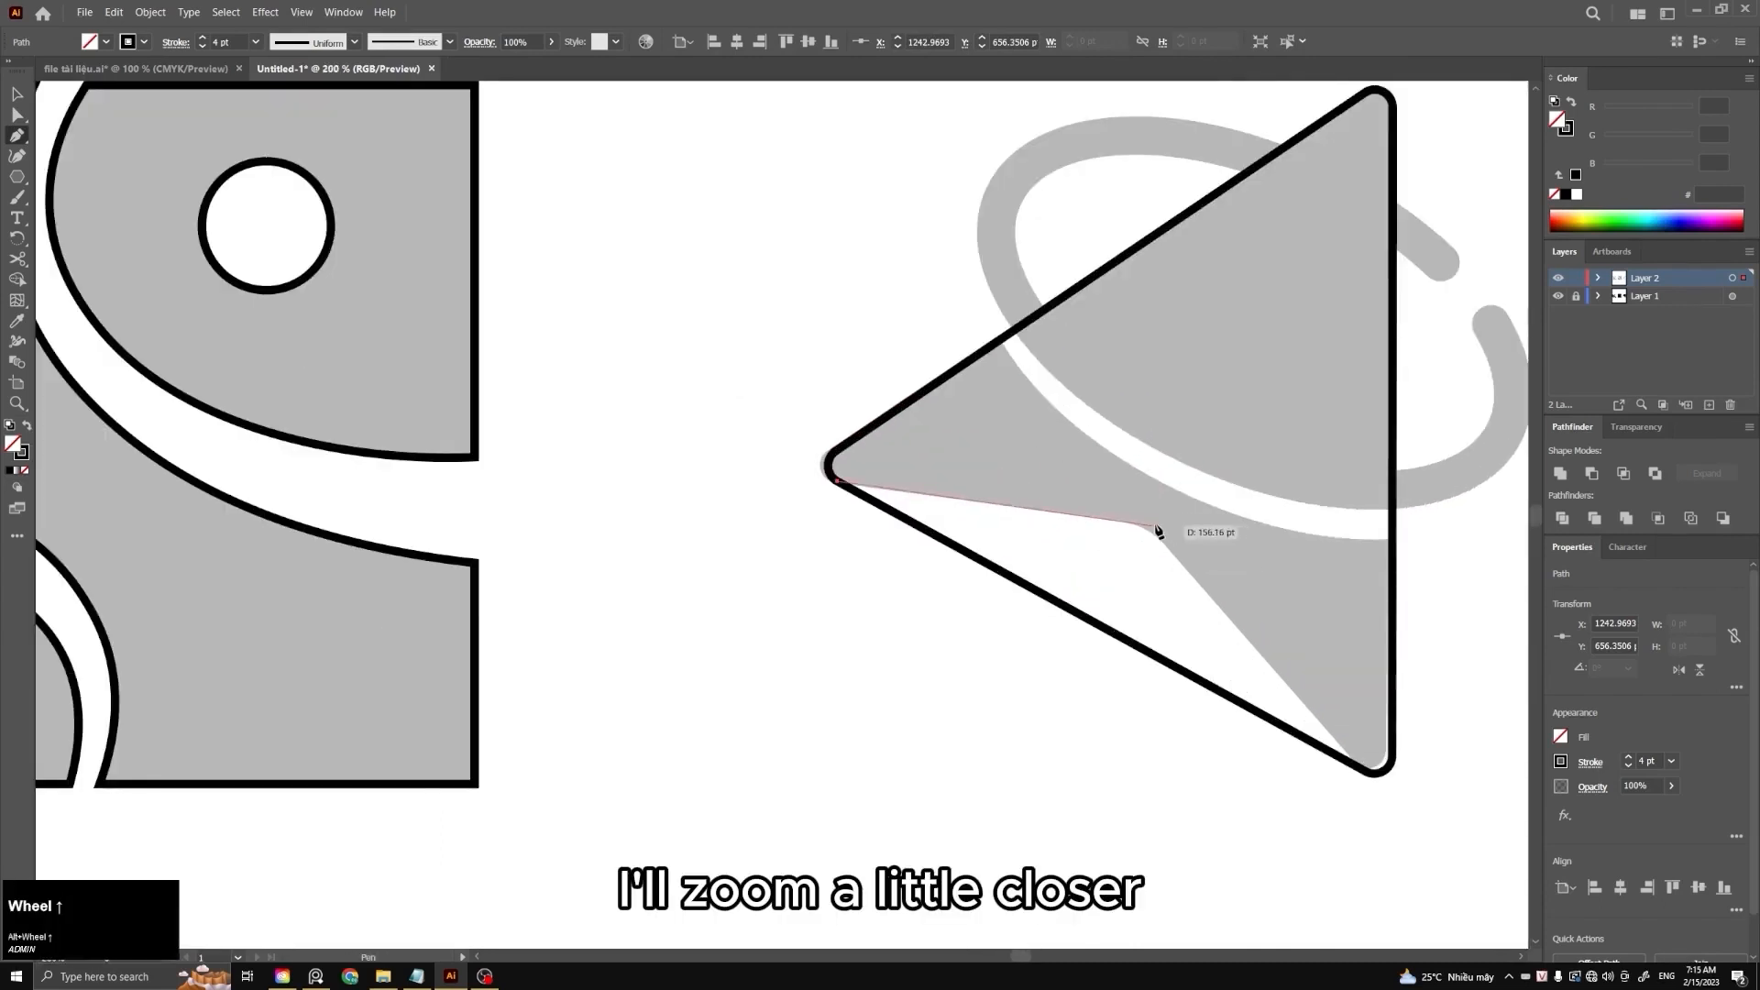
left_click(1152, 524)
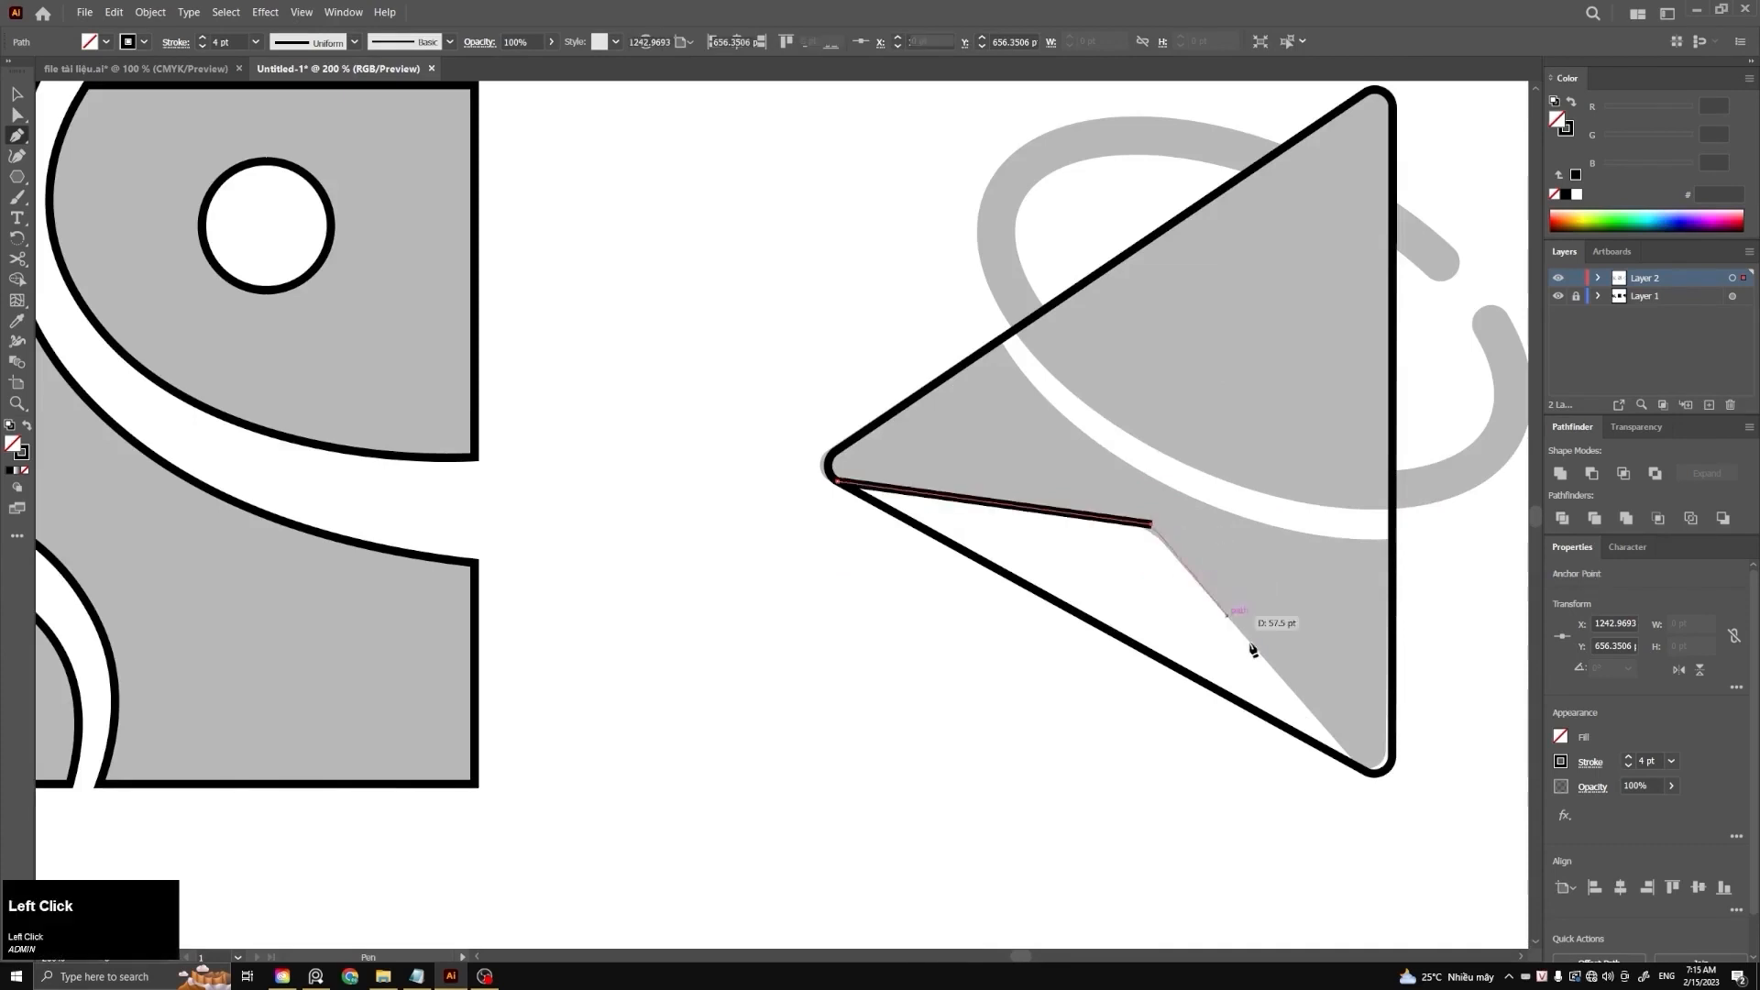
left_click(1362, 773)
Divide the rounded triangle along the bent notch line with Pathfinder Divide
key("v")
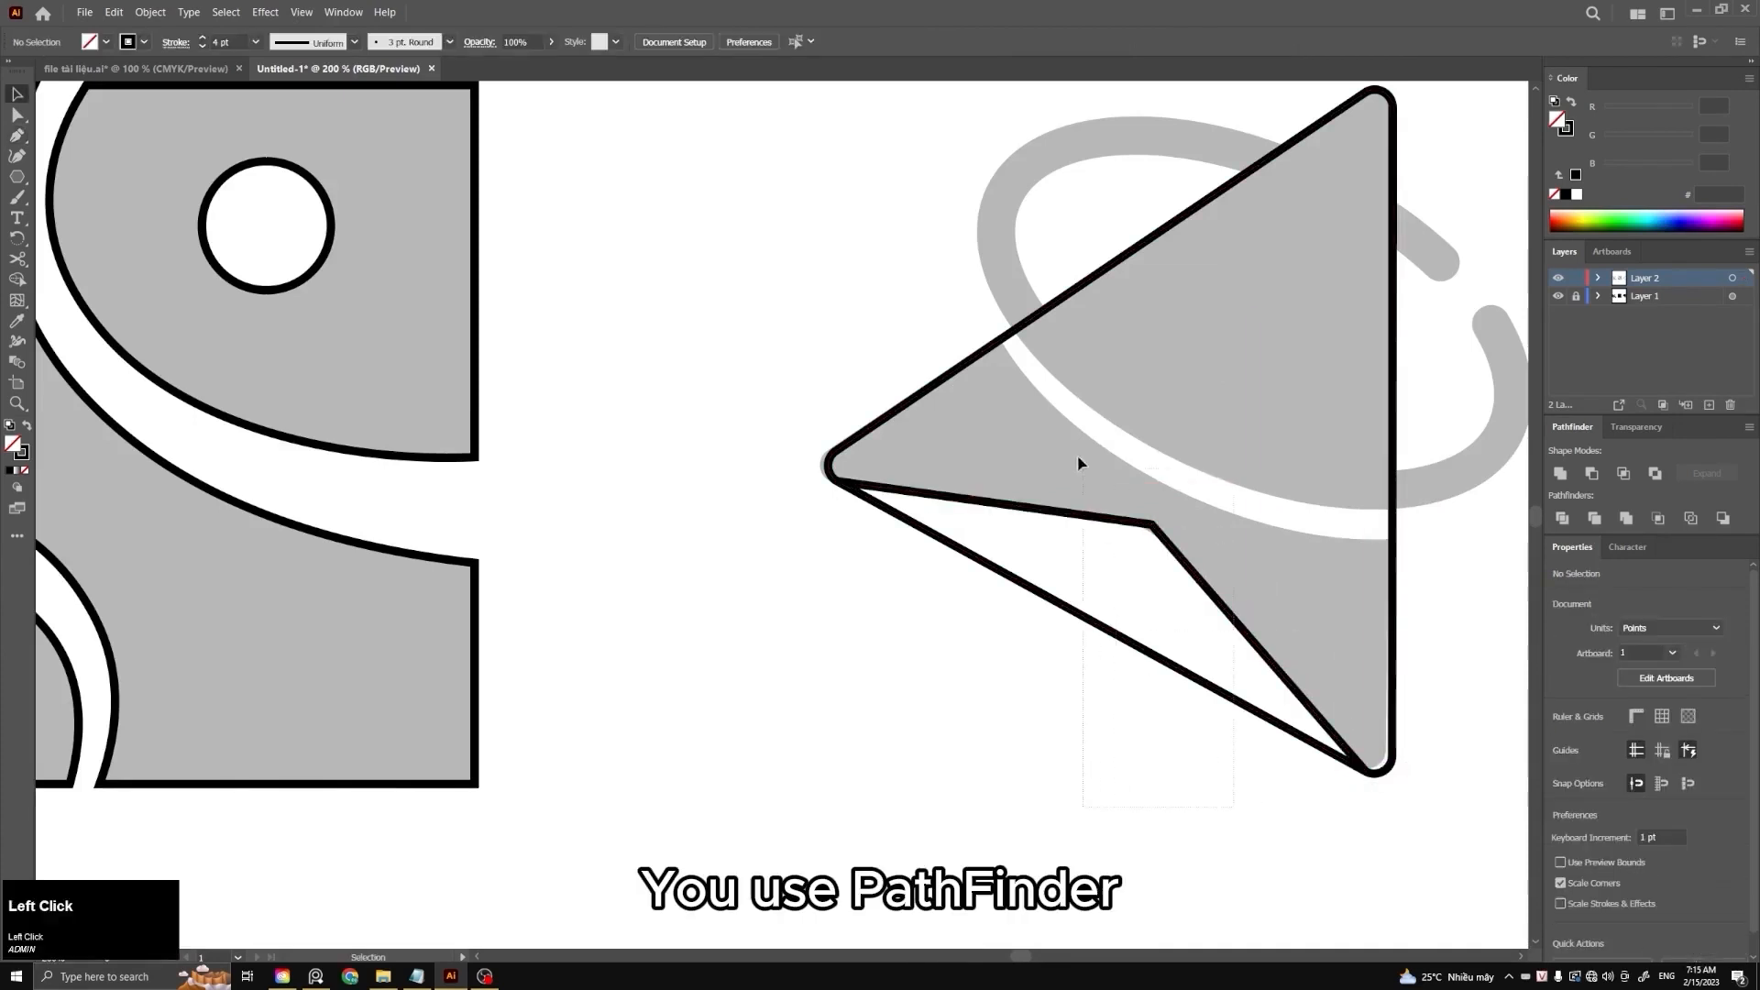
left_click(1069, 449)
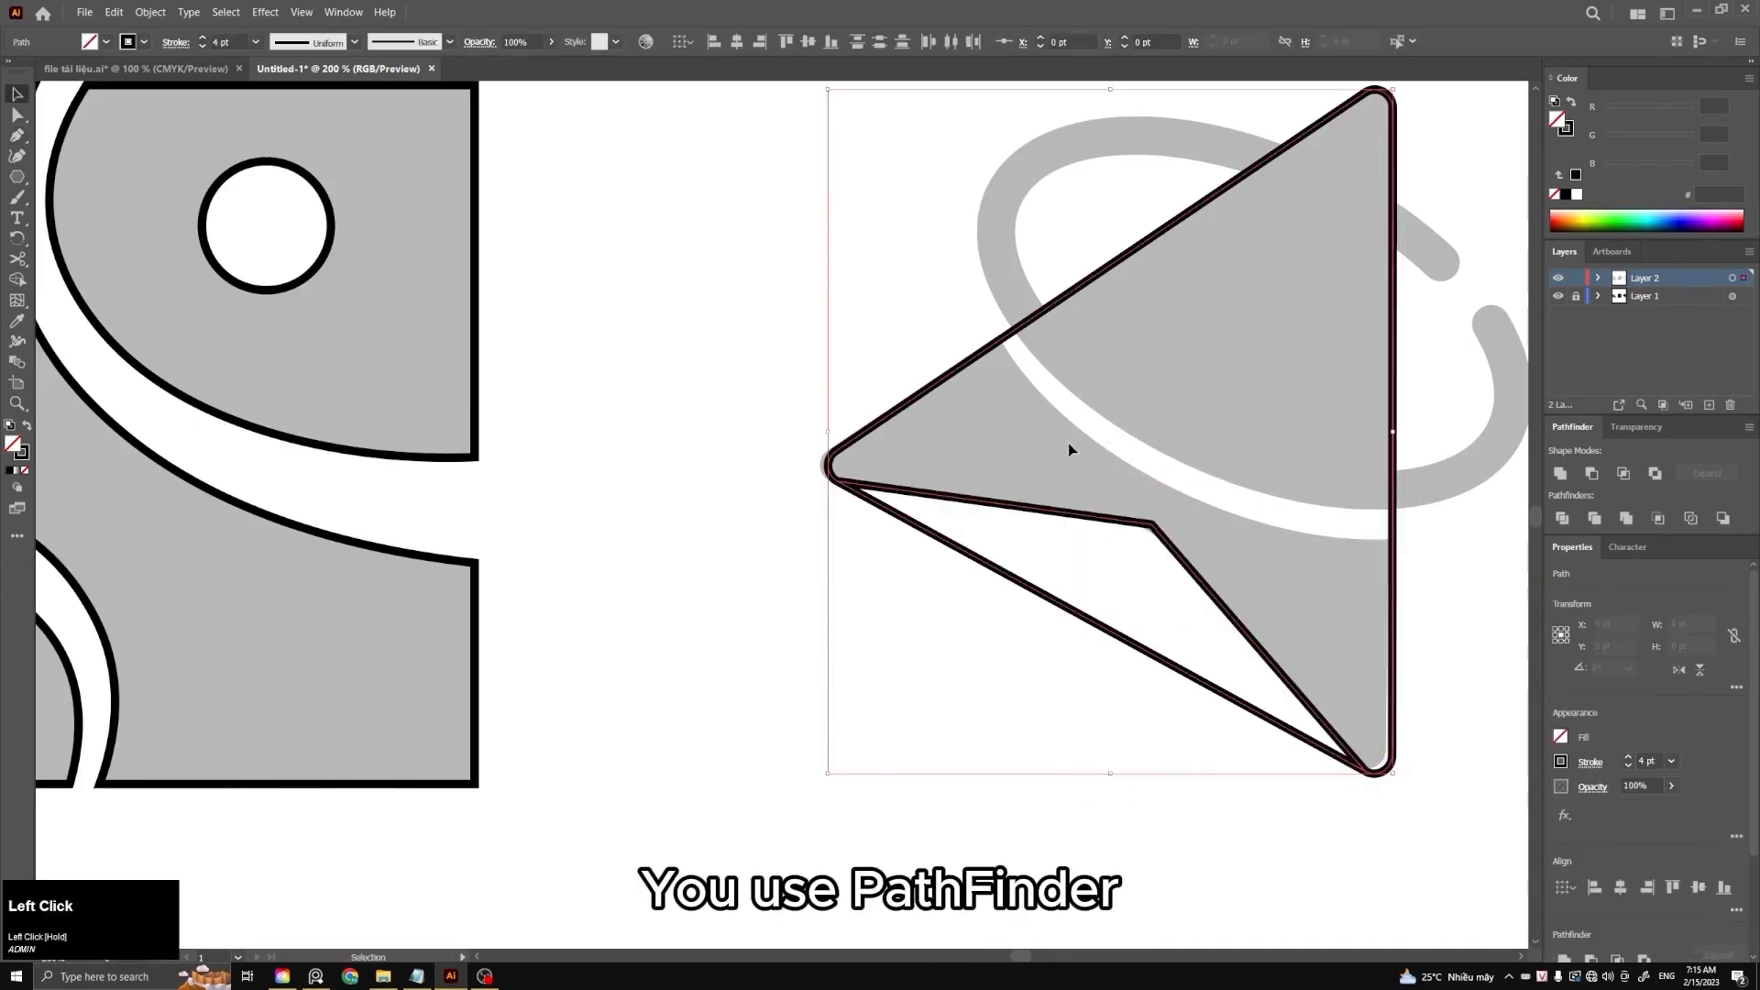
left_click(1556, 520)
Ungroup the divided triangle and delete the unneeded piece below the notch
left_click(1069, 571)
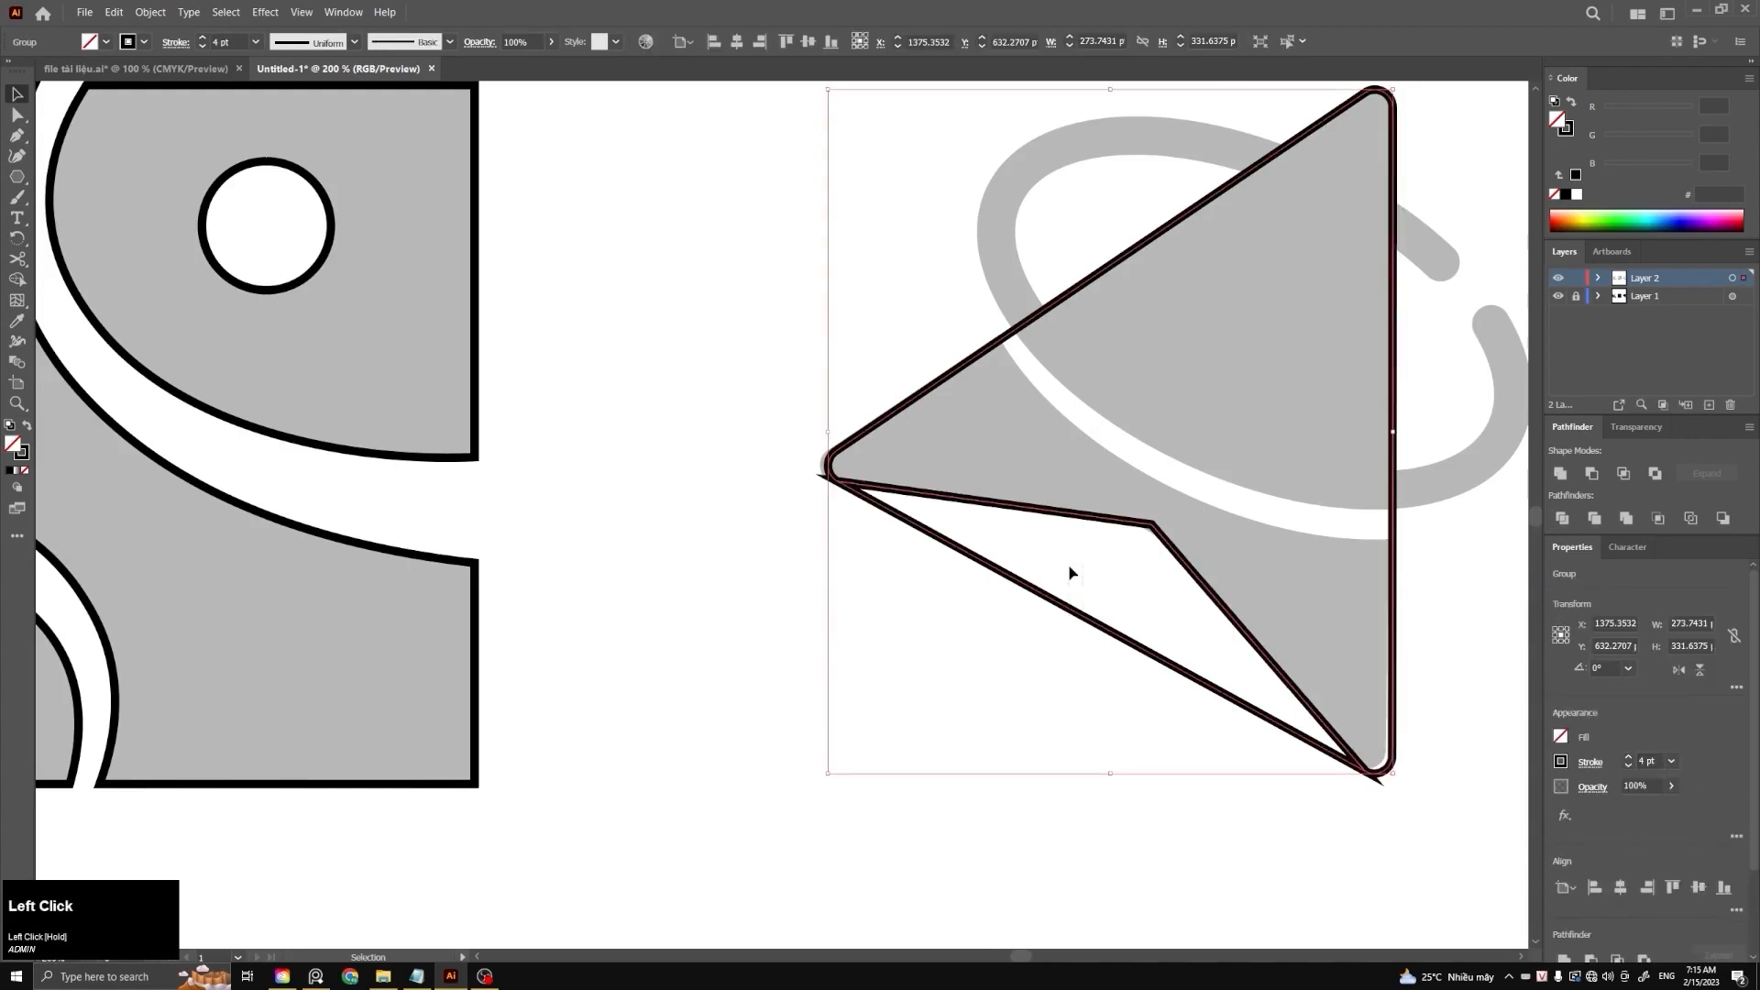
right_click(1069, 573)
left_click(1125, 679)
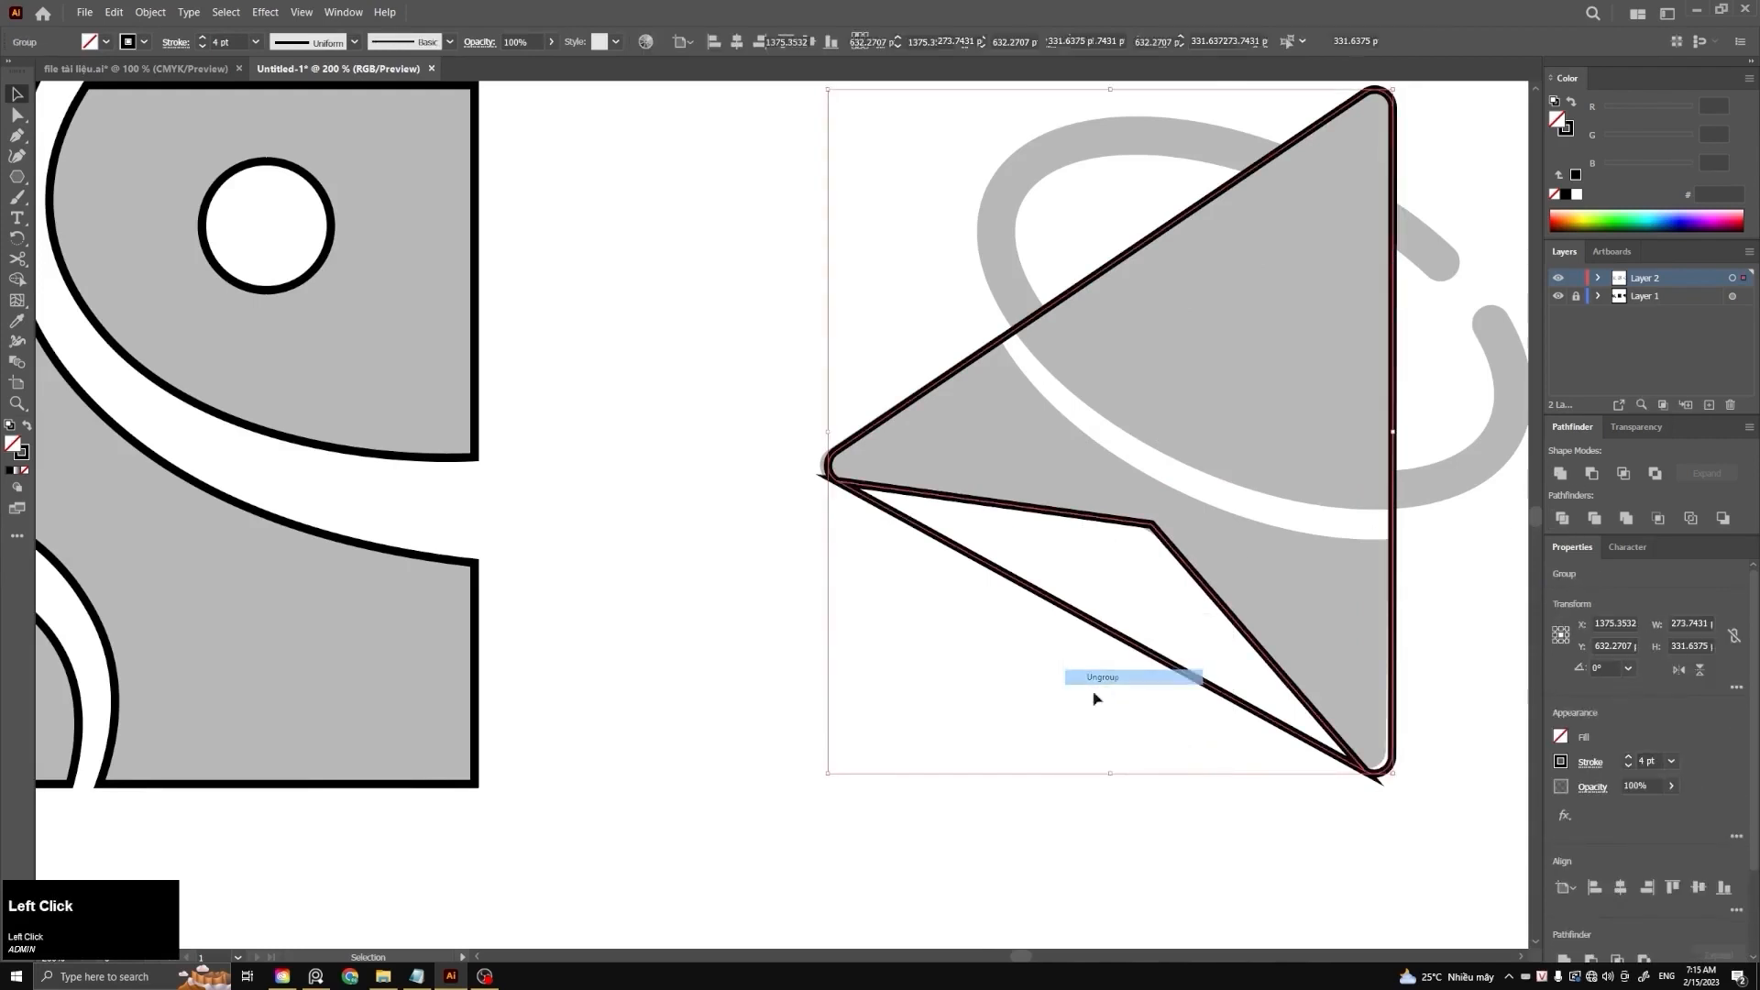
left_click(1077, 592)
left_click(1068, 583)
key("Delete")
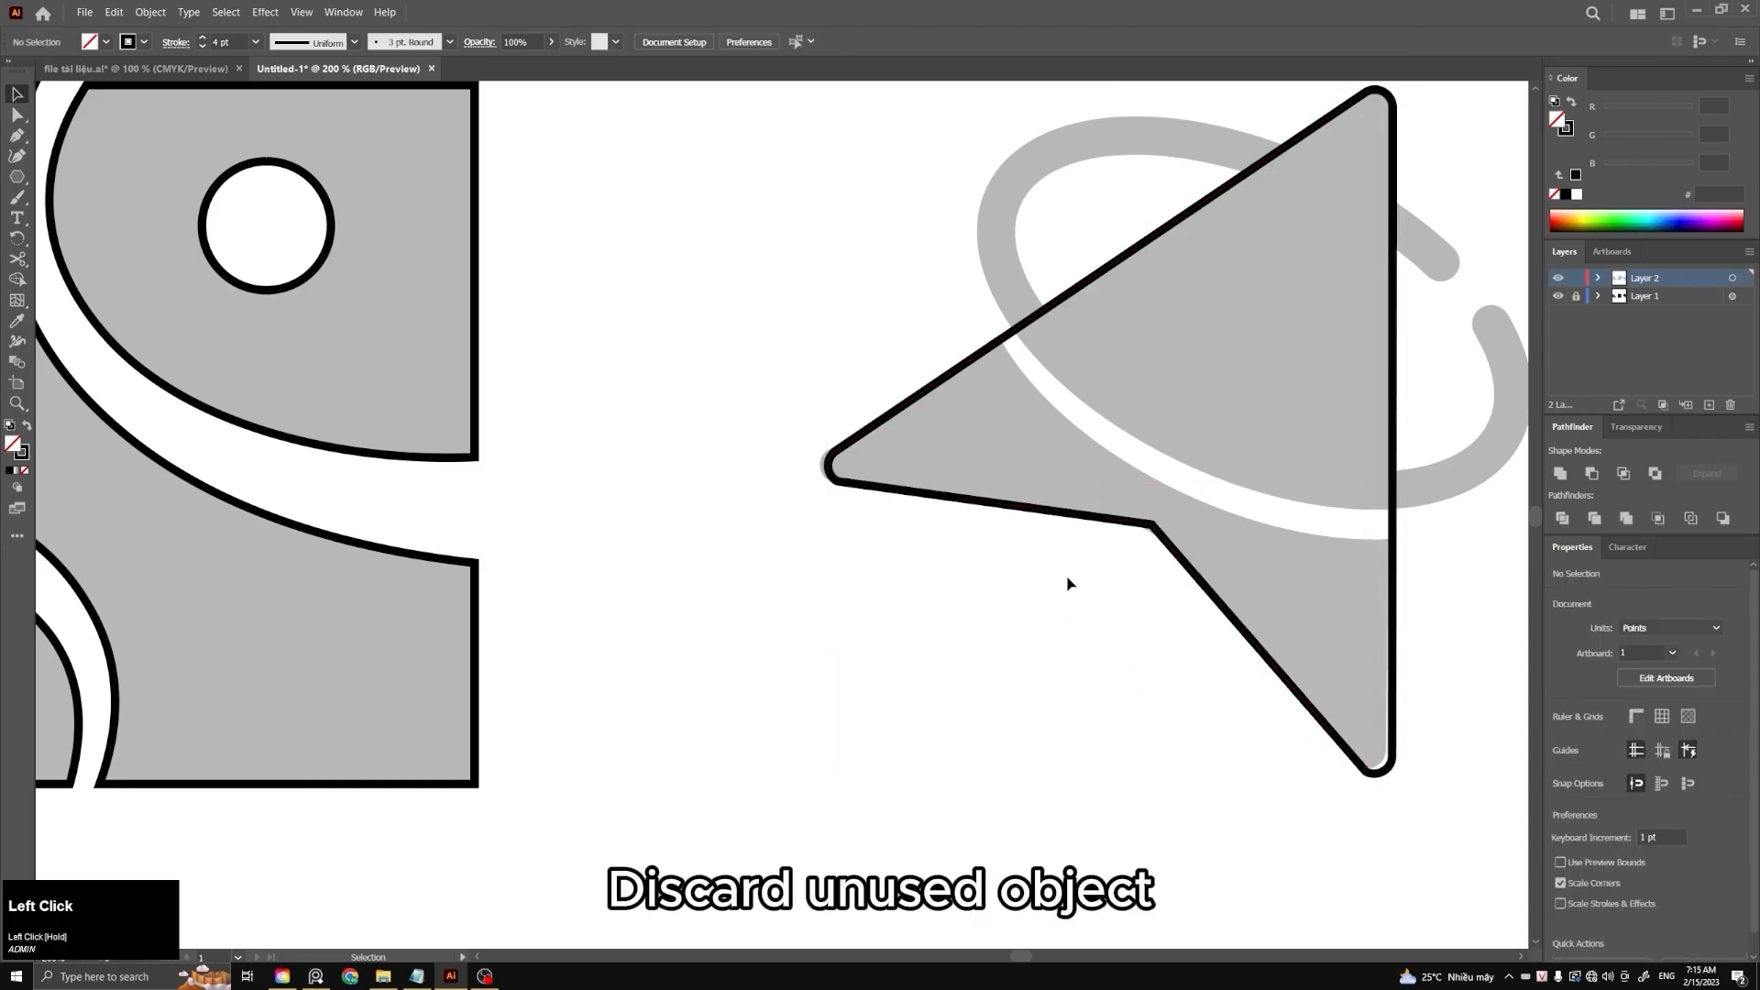
Draw an ellipse about 238 by 164 pt and centre it over the grey ring of the third icon
scroll(1045, 623, "down", 2)
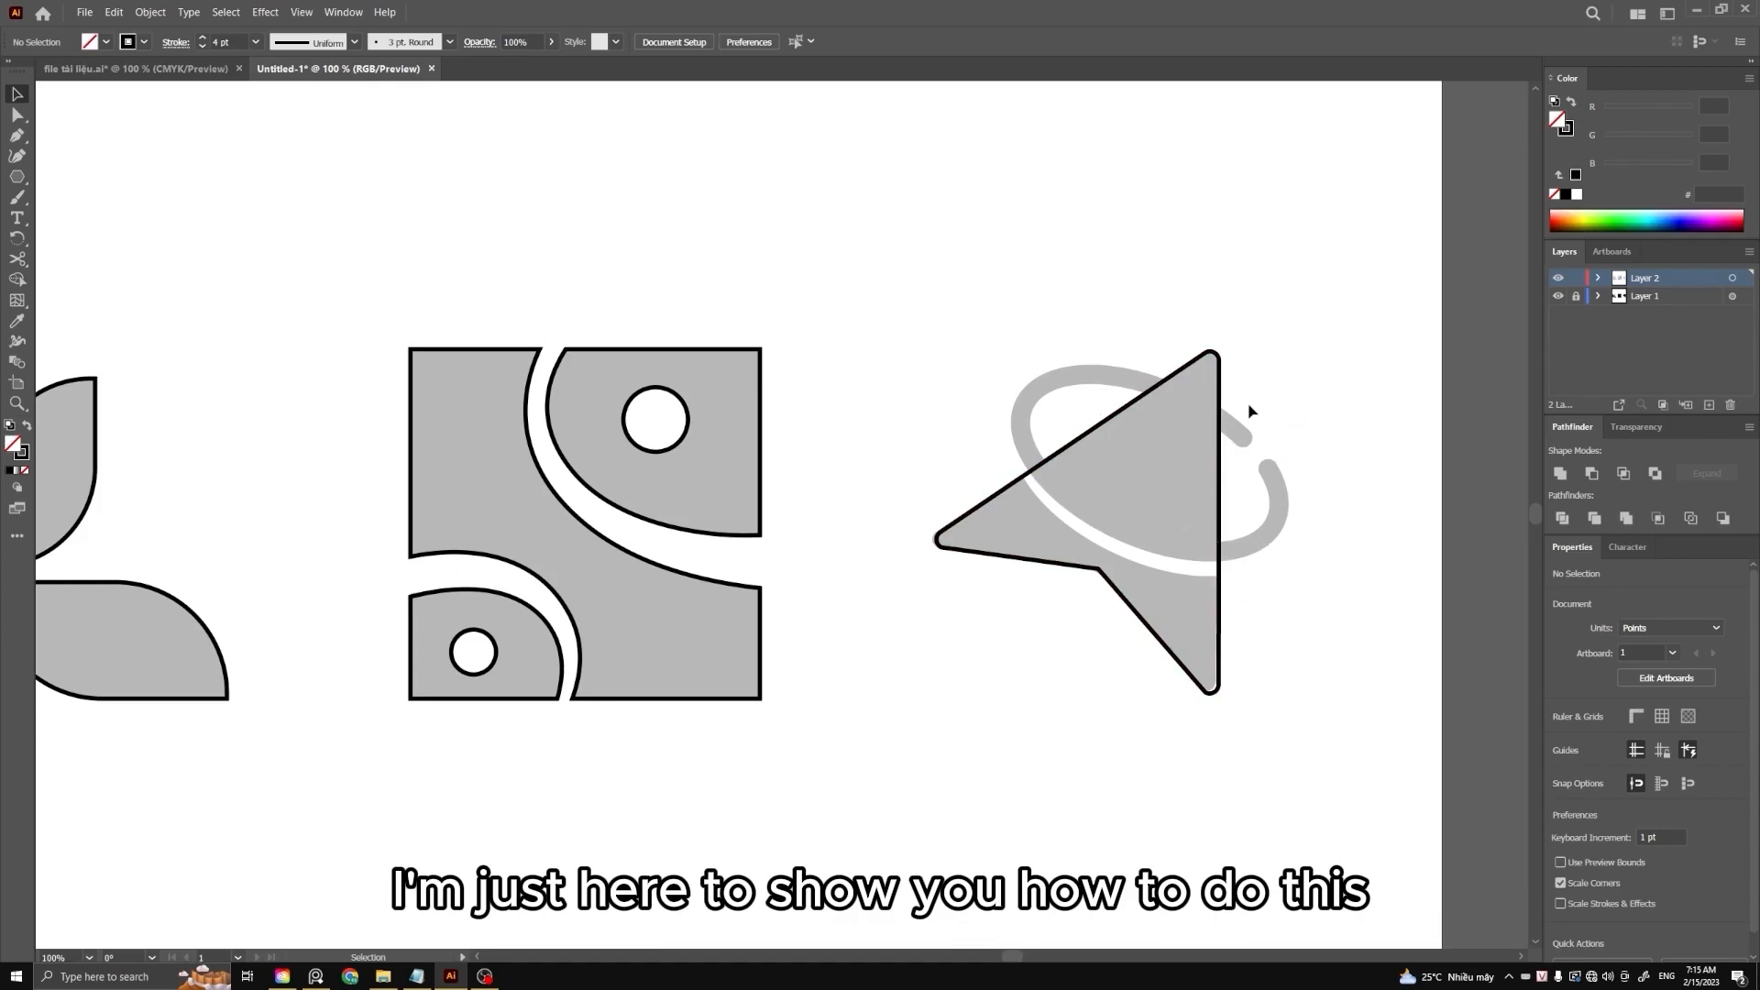
left_click(1303, 423)
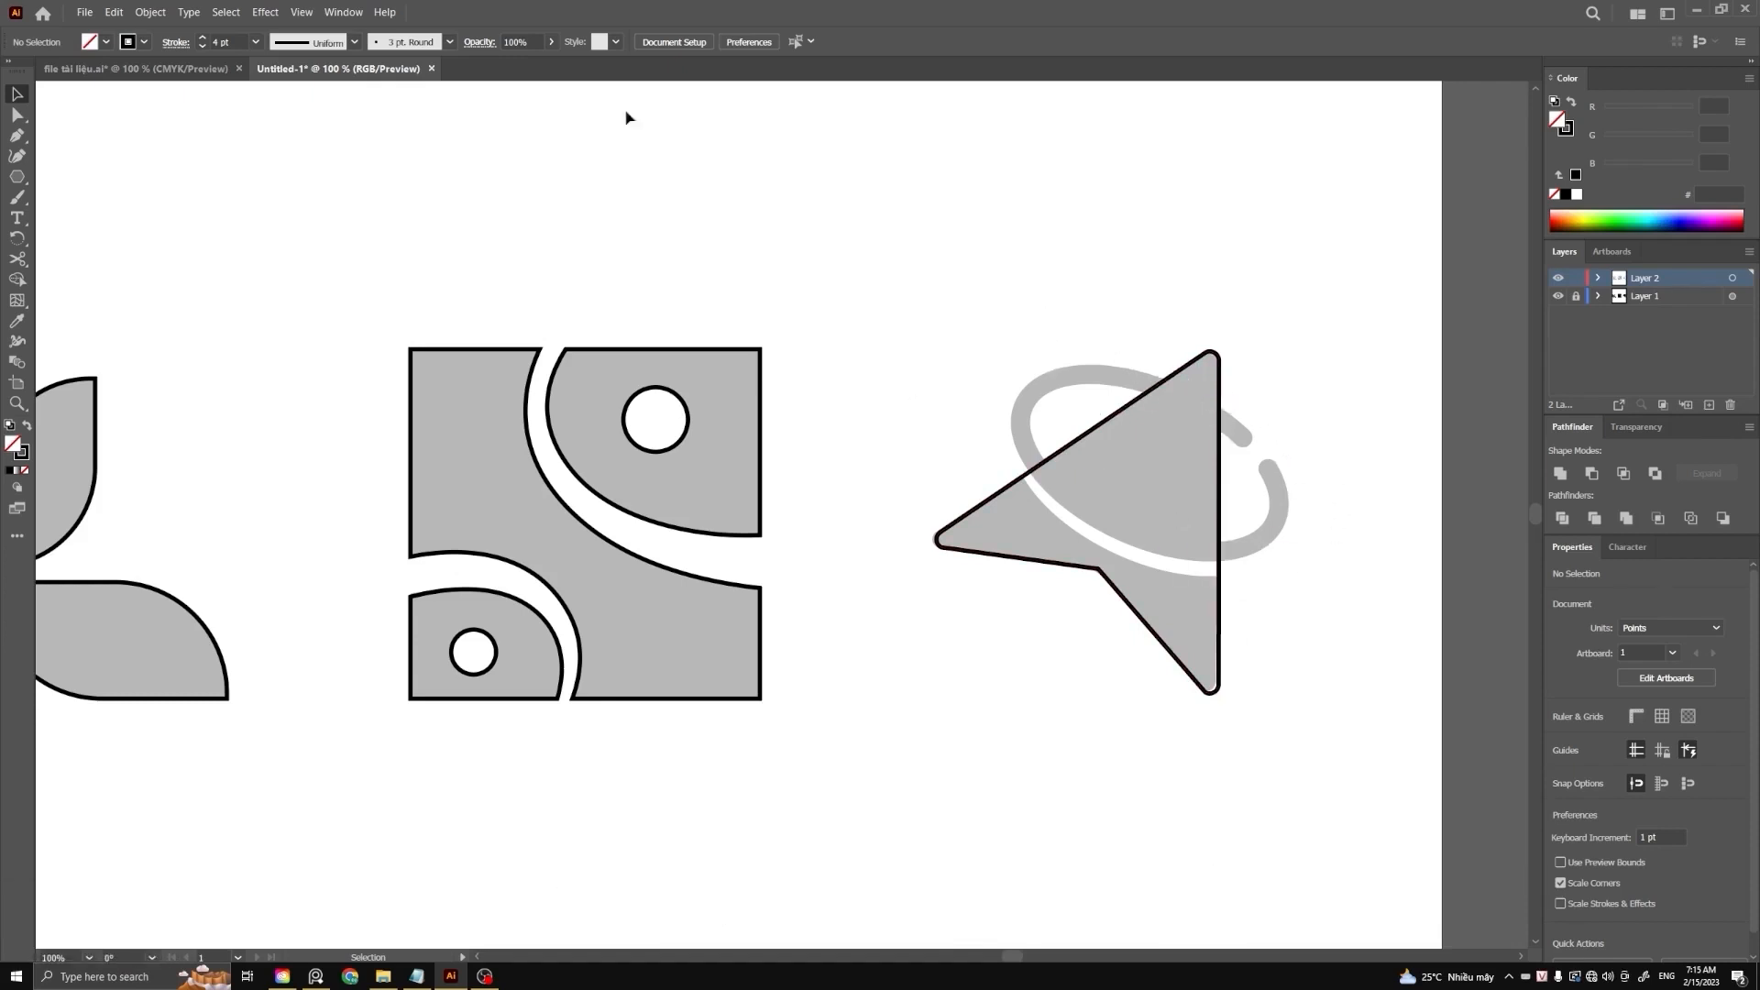
key("l")
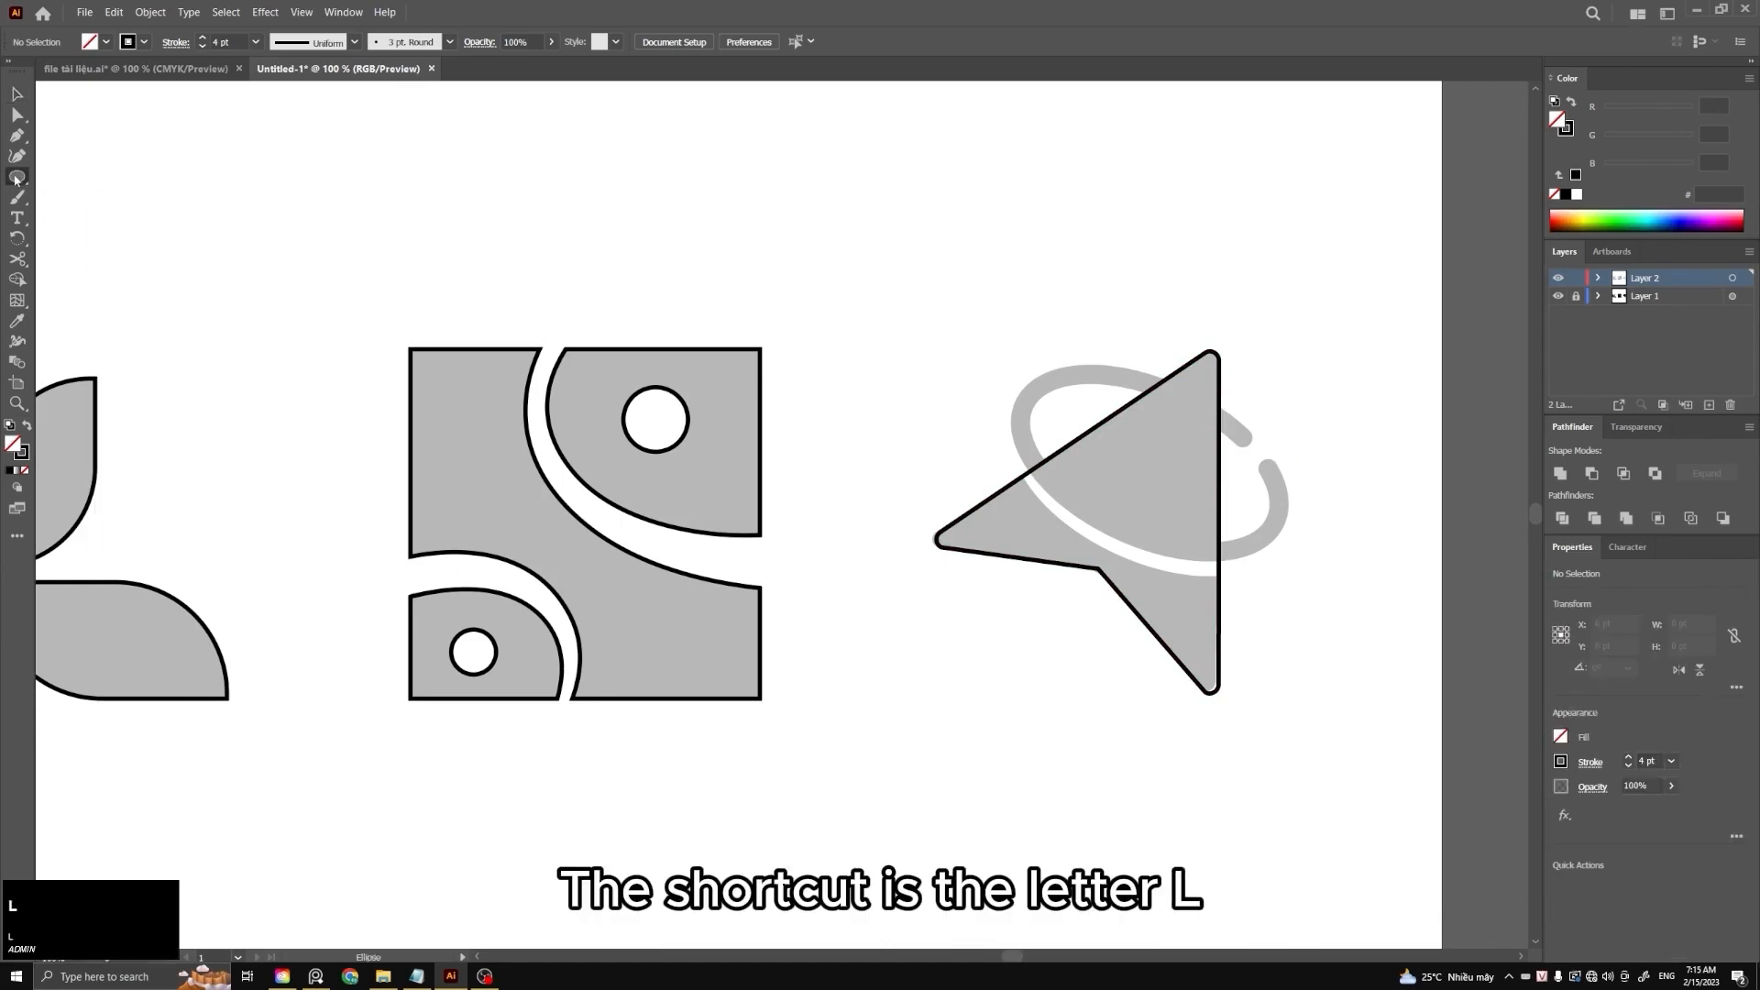
left_click_drag(15, 180, 76, 201)
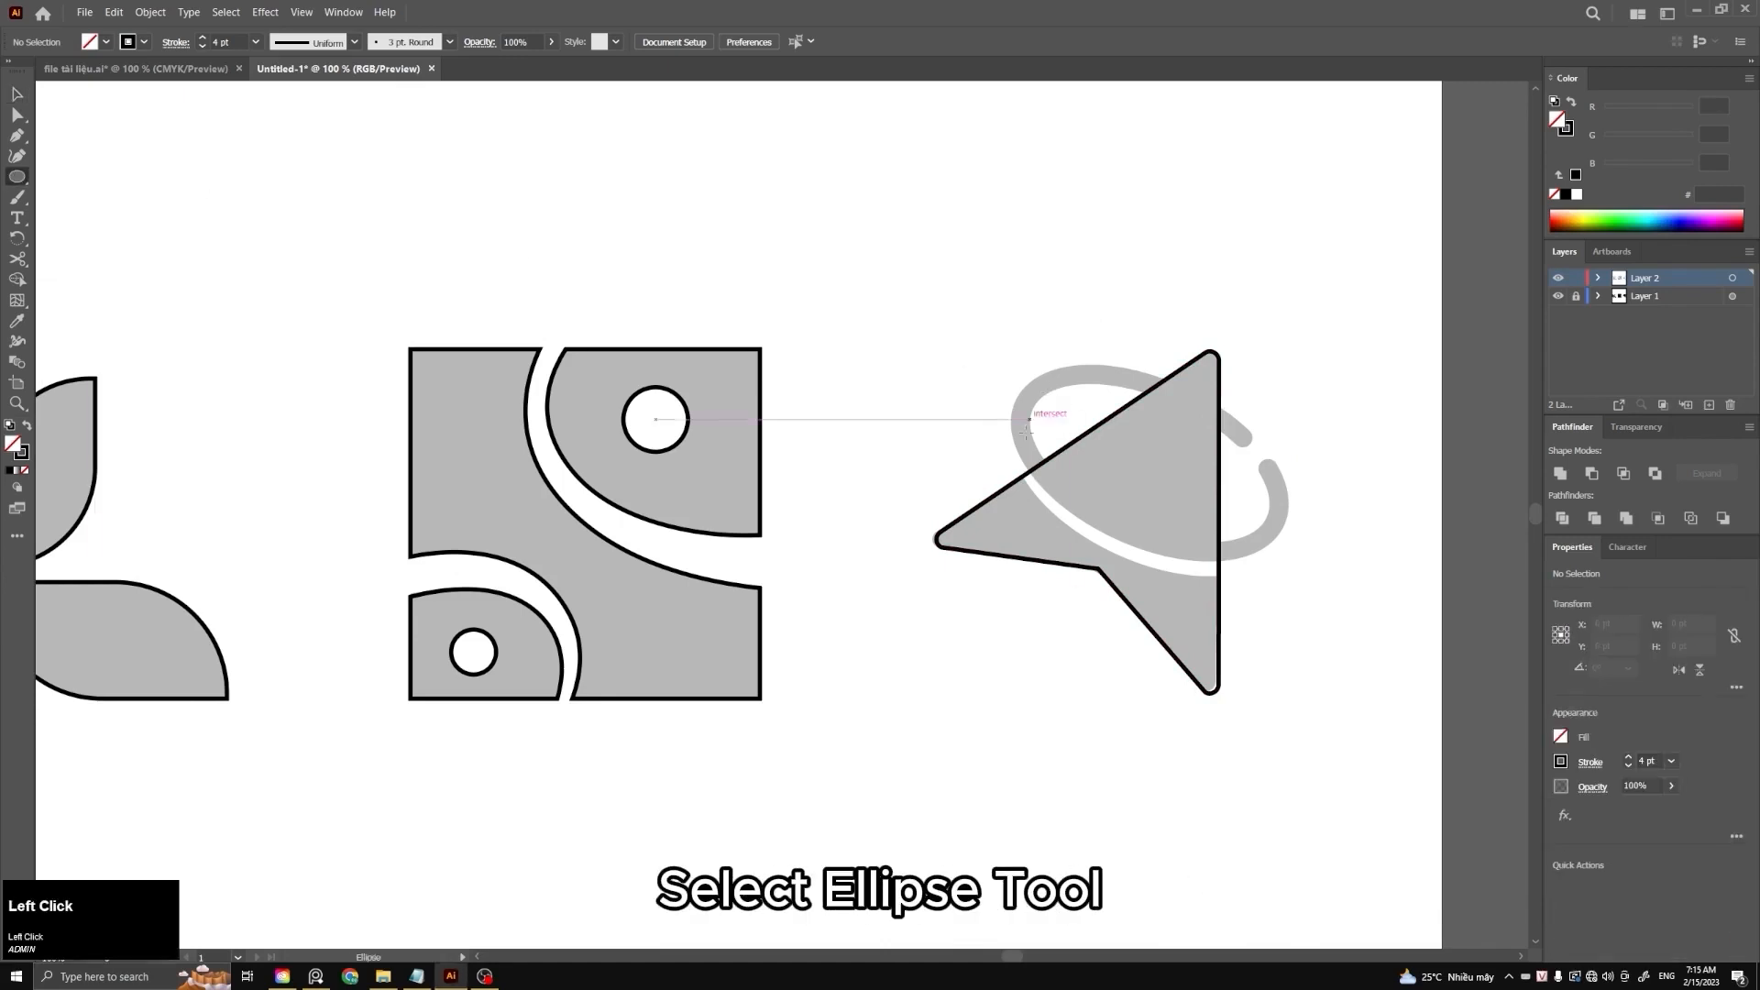
left_click_drag(1149, 452, 1396, 622)
key("v")
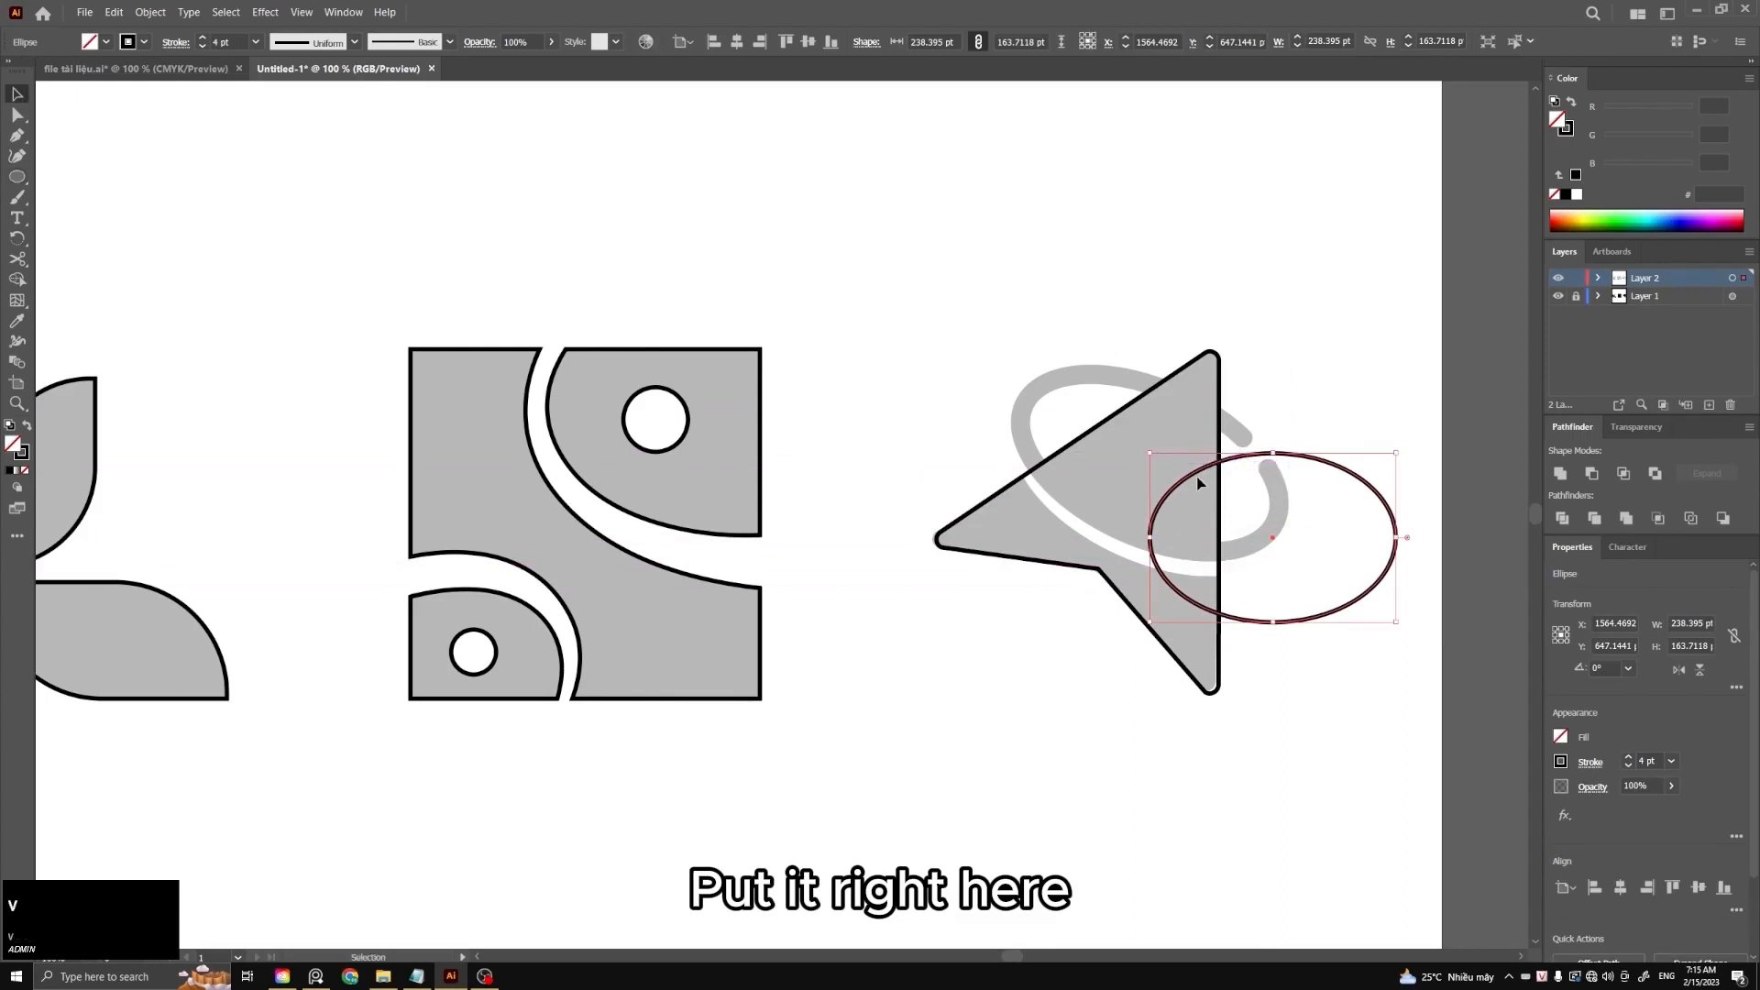
left_click_drag(1191, 476, 1069, 403)
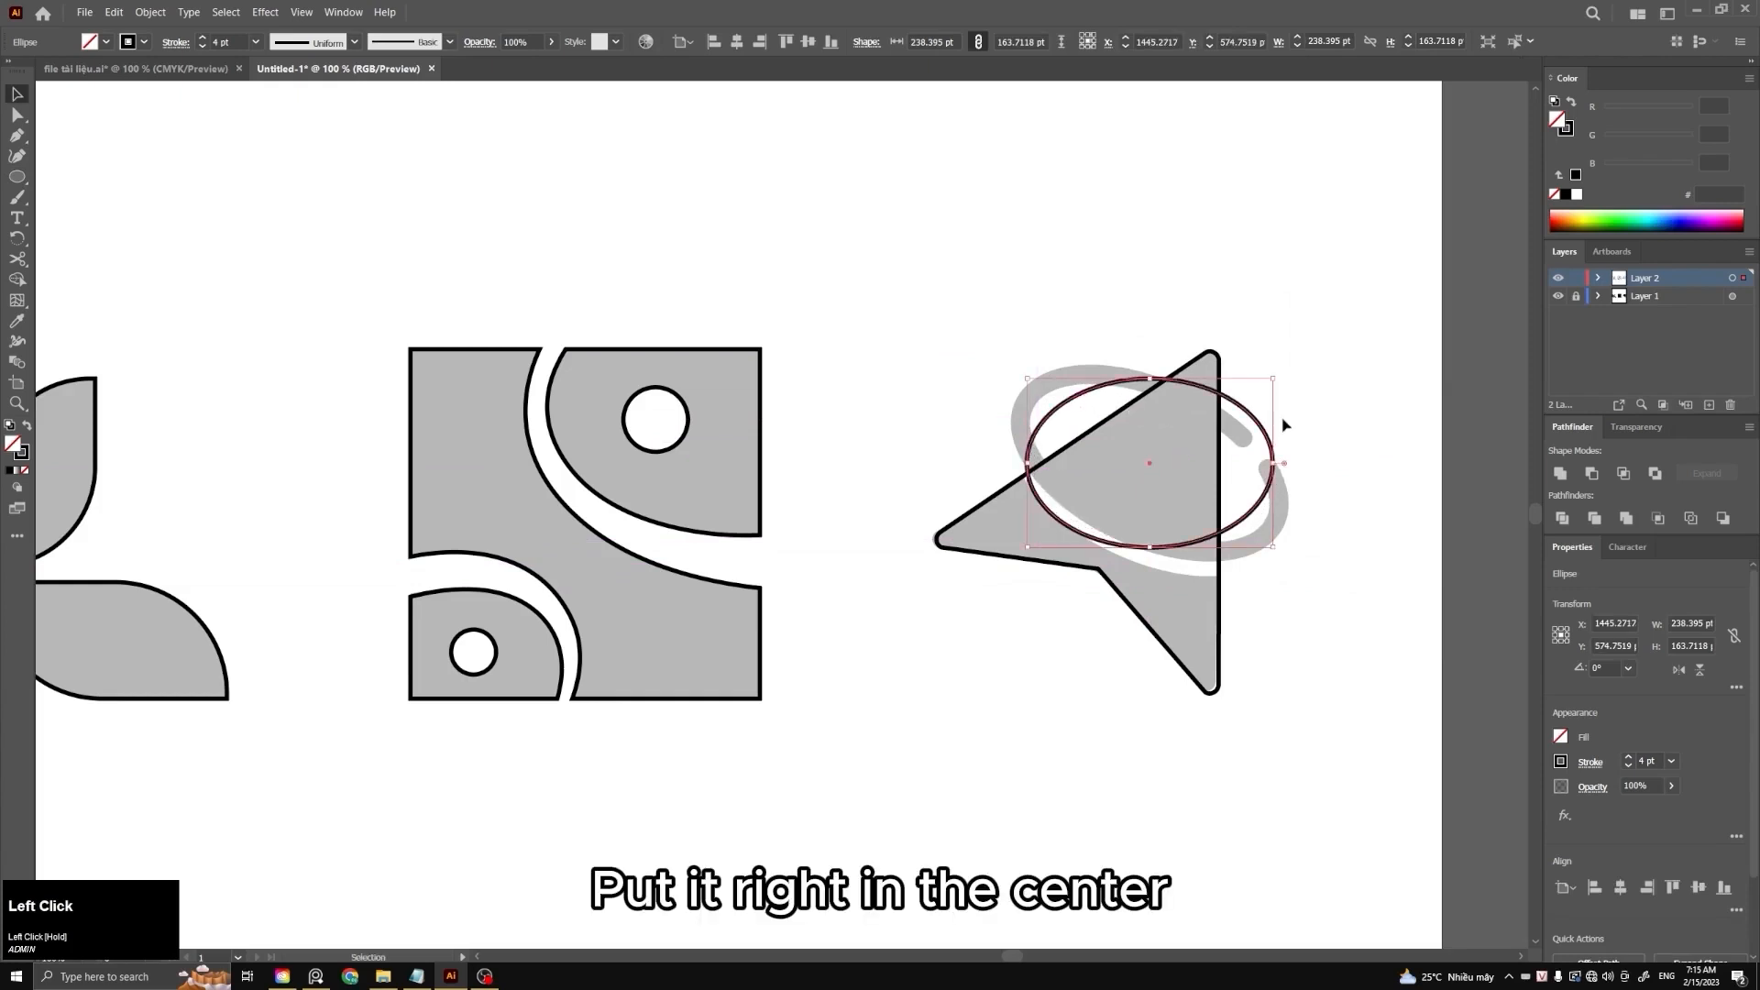
Rotate the ellipse to about 335.8° and resize it to about 269 by 144 pt along the middle of the grey ring
left_click_drag(1278, 376, 1300, 437)
left_click_drag(1187, 386, 1182, 394)
left_click_drag(1117, 543, 1122, 529)
left_click_drag(1263, 510, 1277, 517)
left_click_drag(1037, 411, 1028, 405)
left_click_drag(1183, 394, 1182, 397)
left_click_drag(1129, 528, 1123, 531)
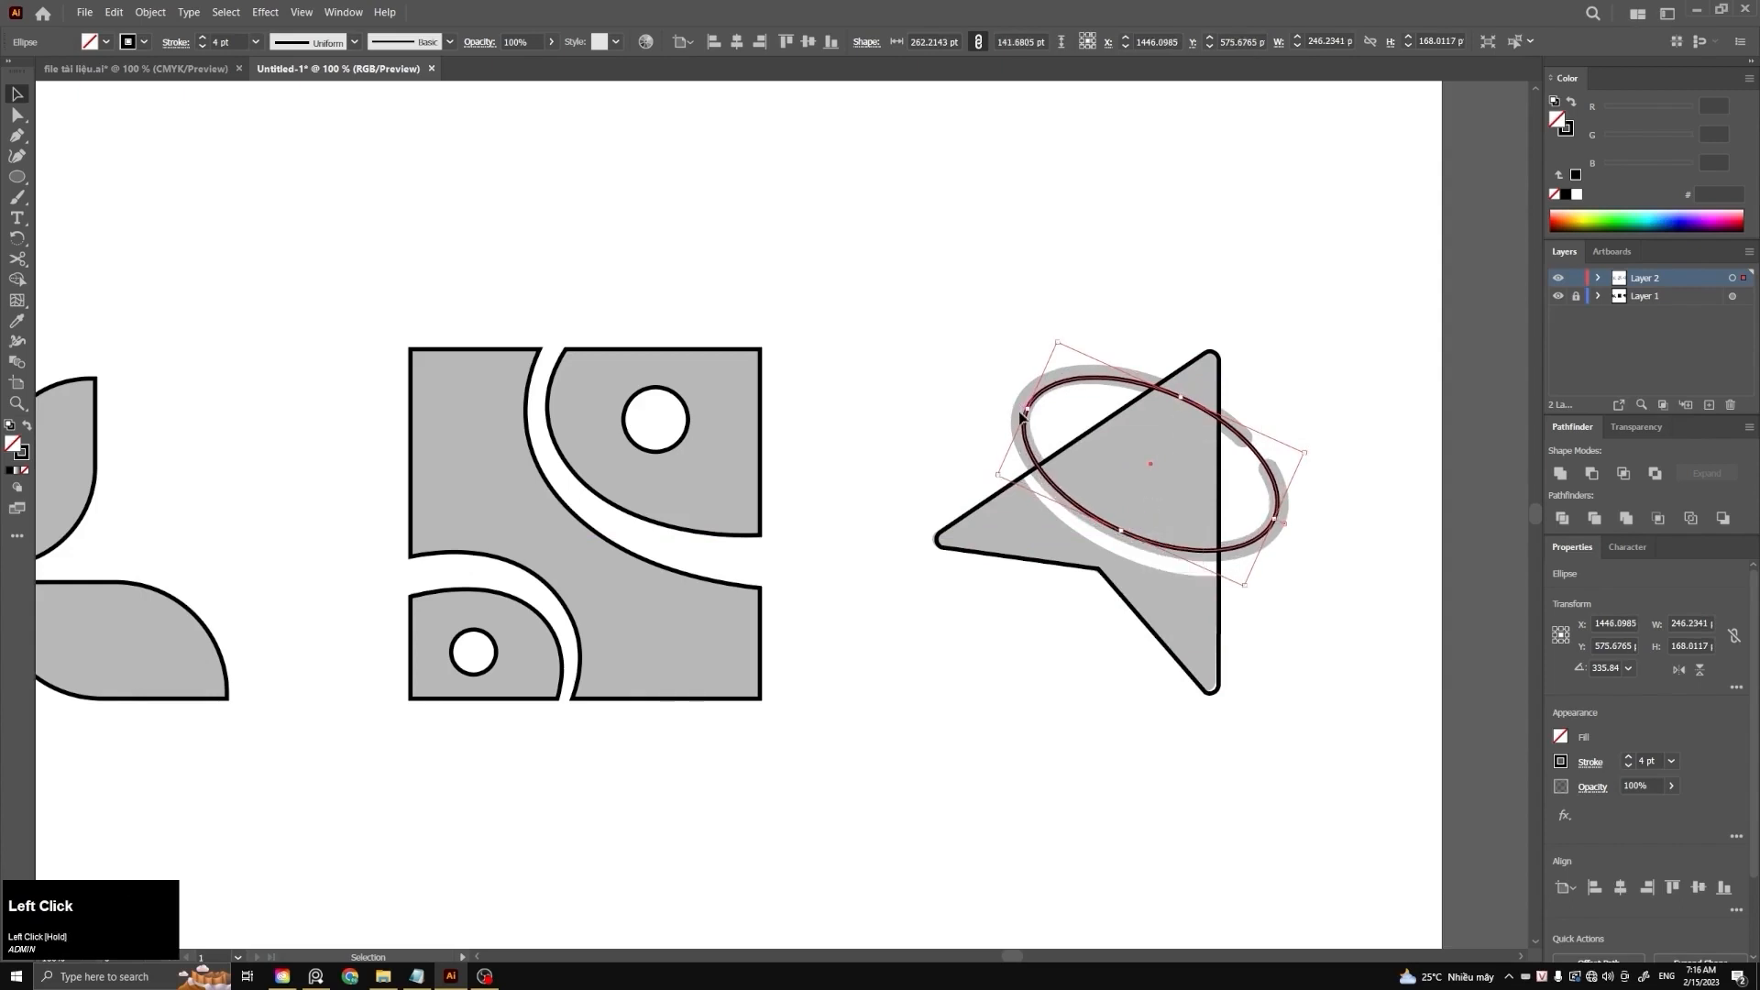
left_click_drag(1026, 409, 1021, 408)
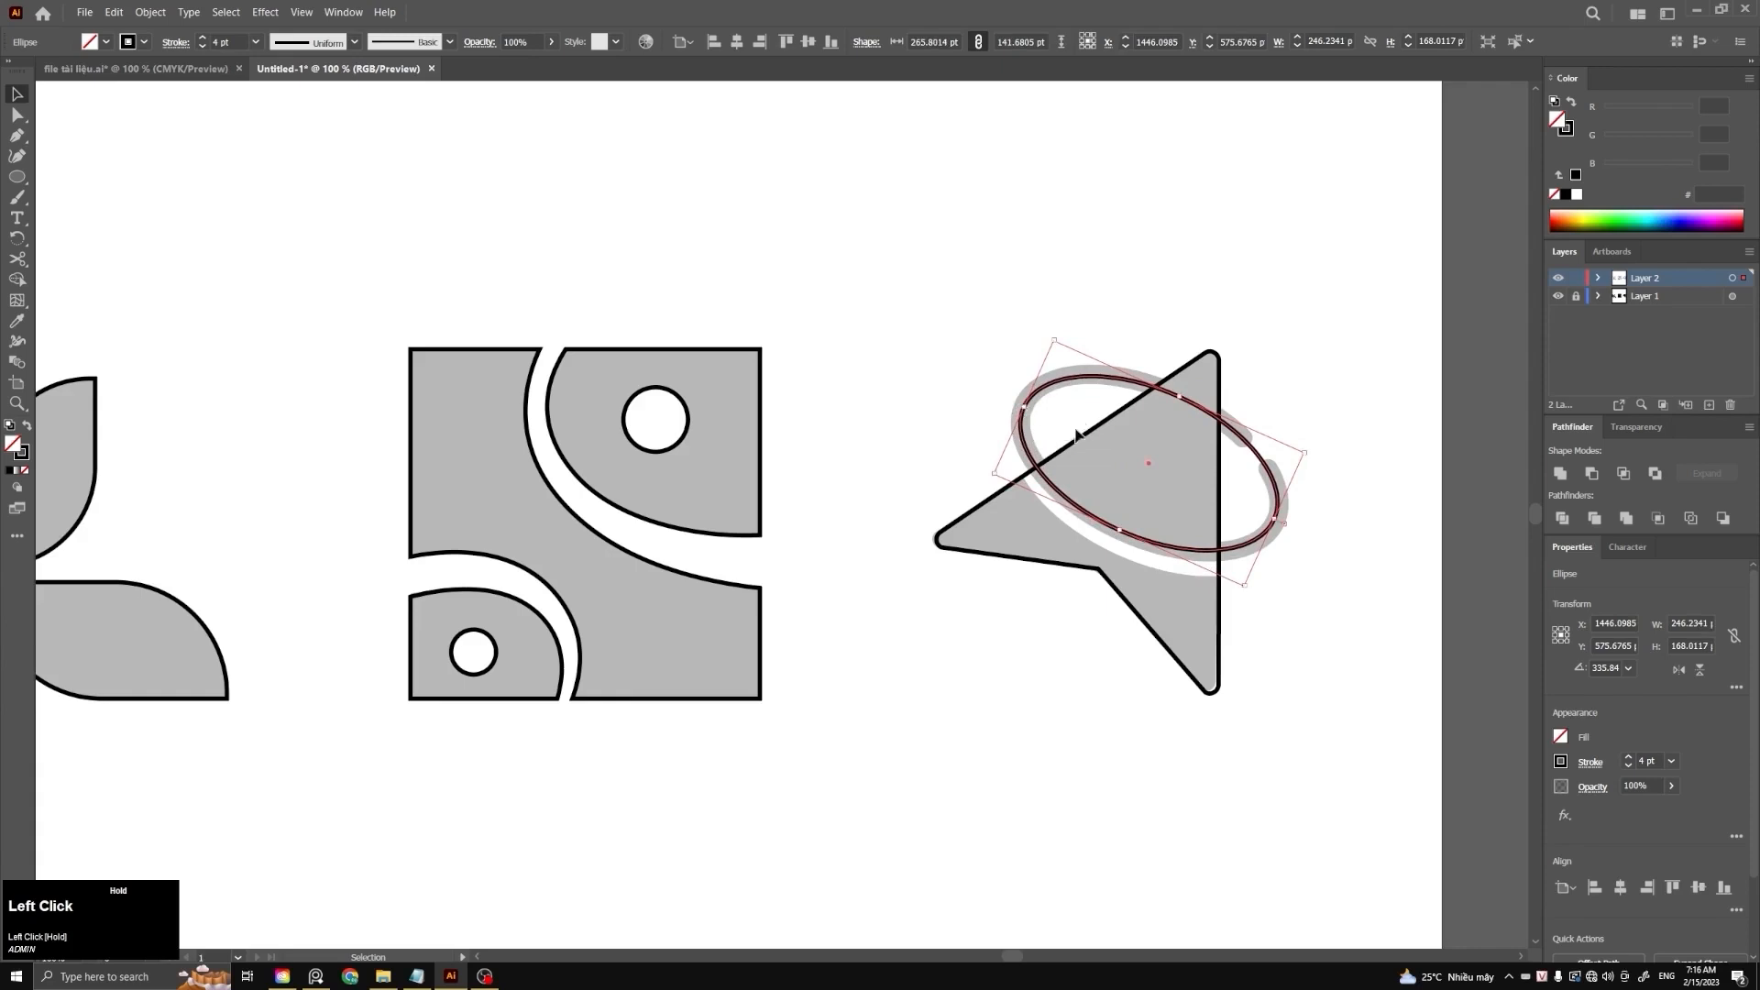
left_click_drag(1282, 523, 1288, 525)
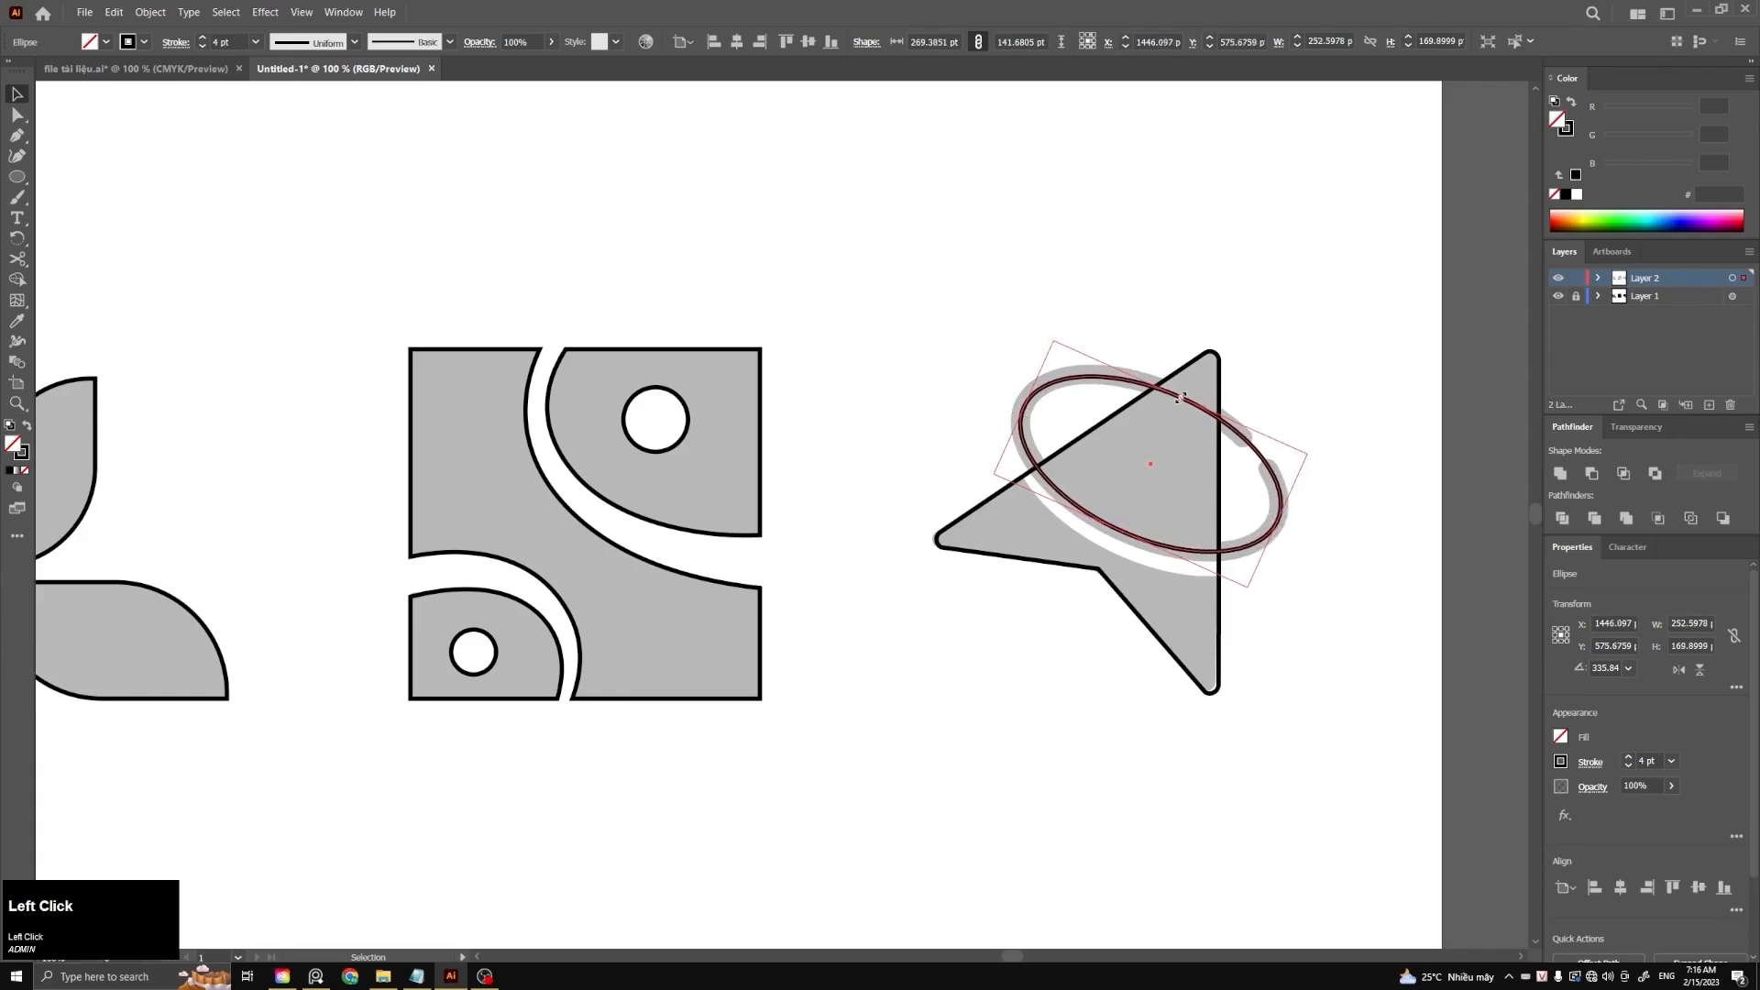
left_click_drag(1181, 397, 1158, 368)
Set the ellipse's stroke weight to 18 pt to match the grey ring's thickness
scroll(1251, 469, "up", 1)
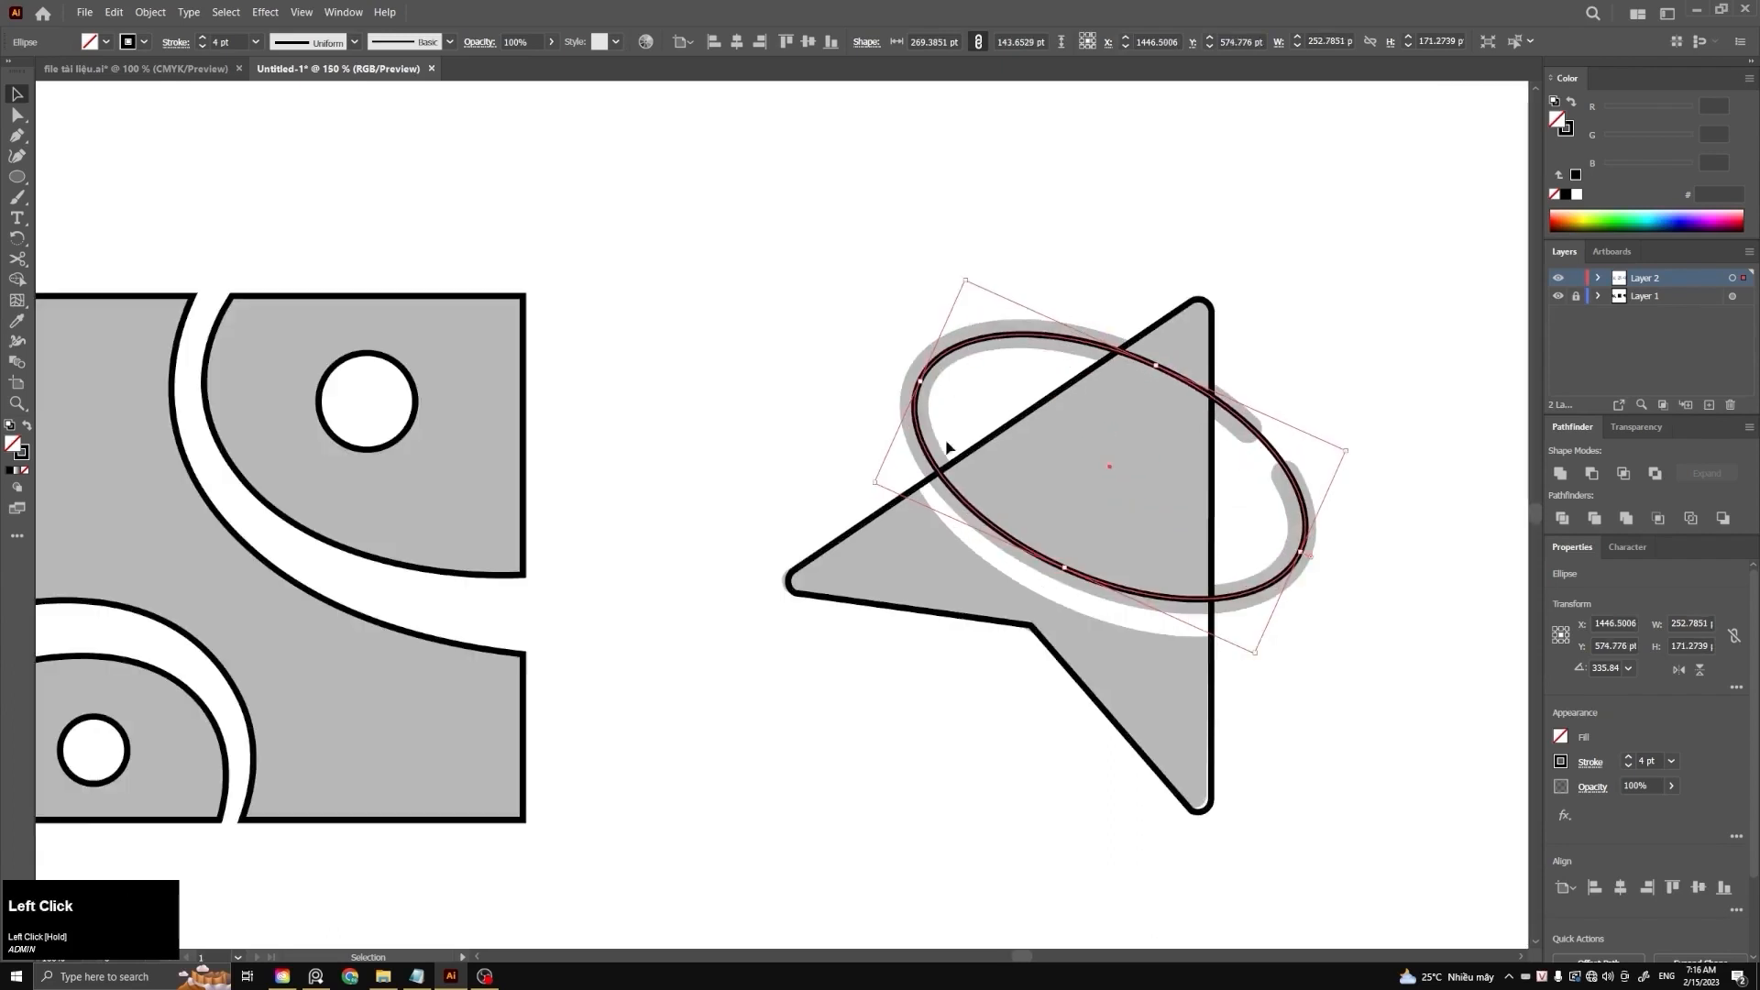
left_click(1062, 254)
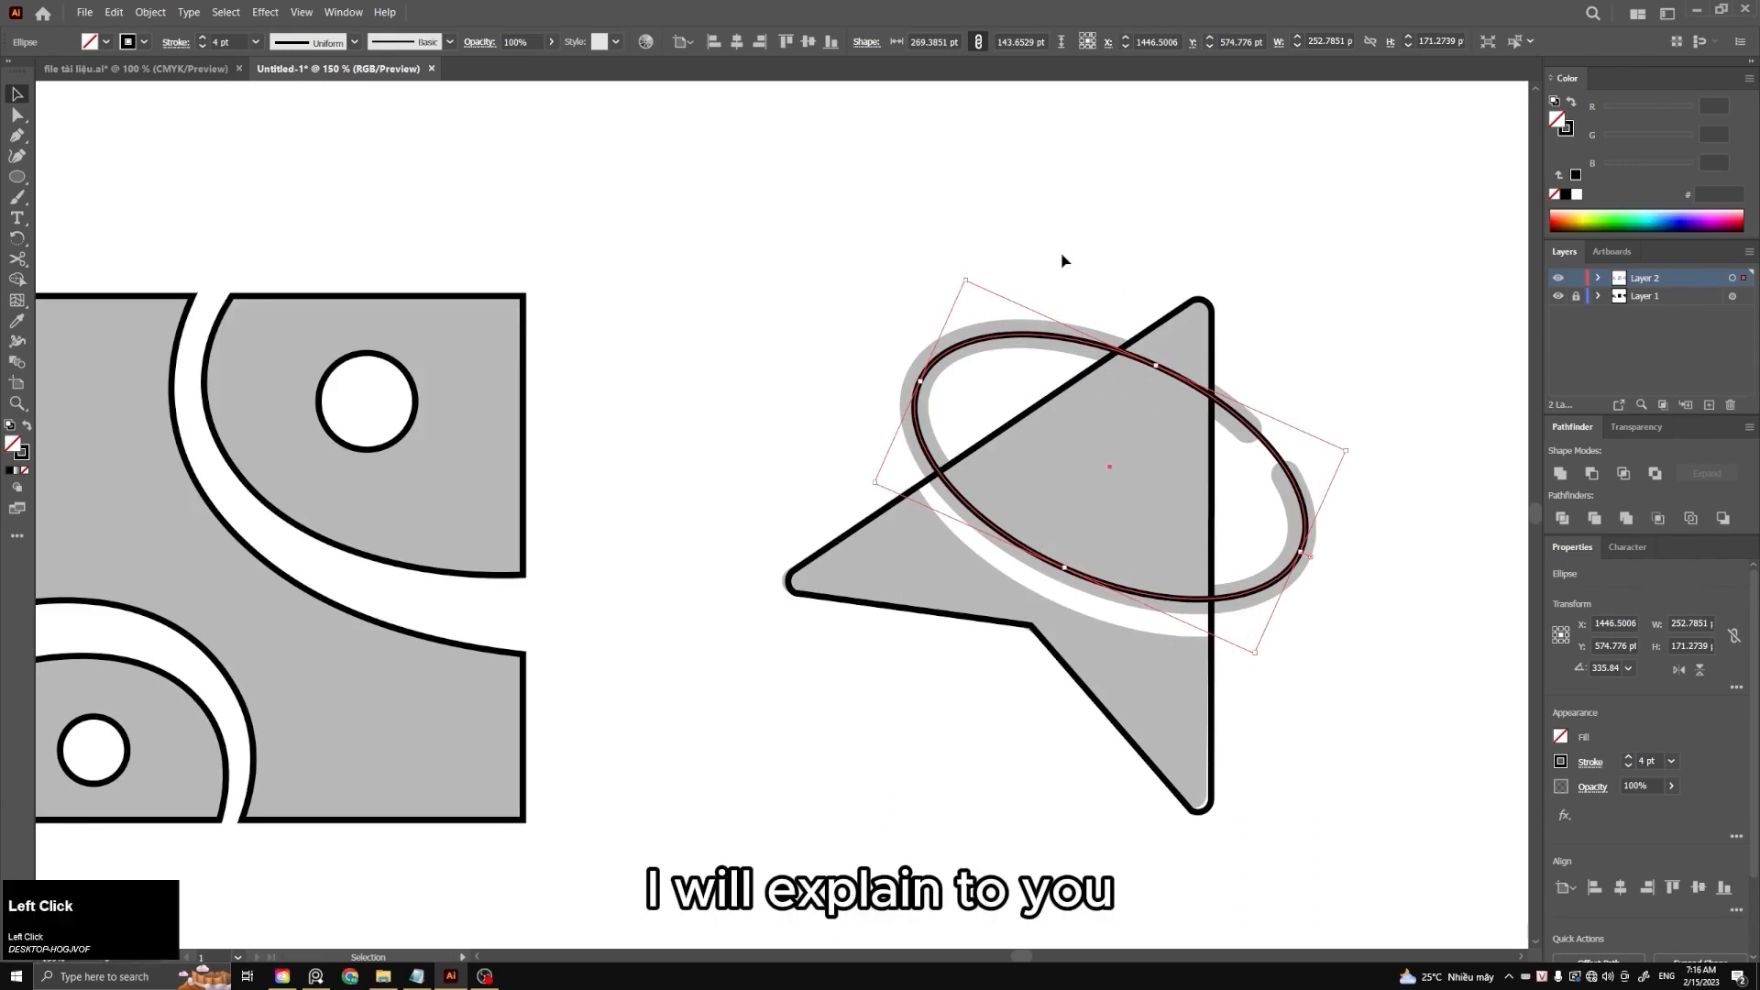
left_click_drag(303, 73, 302, 73)
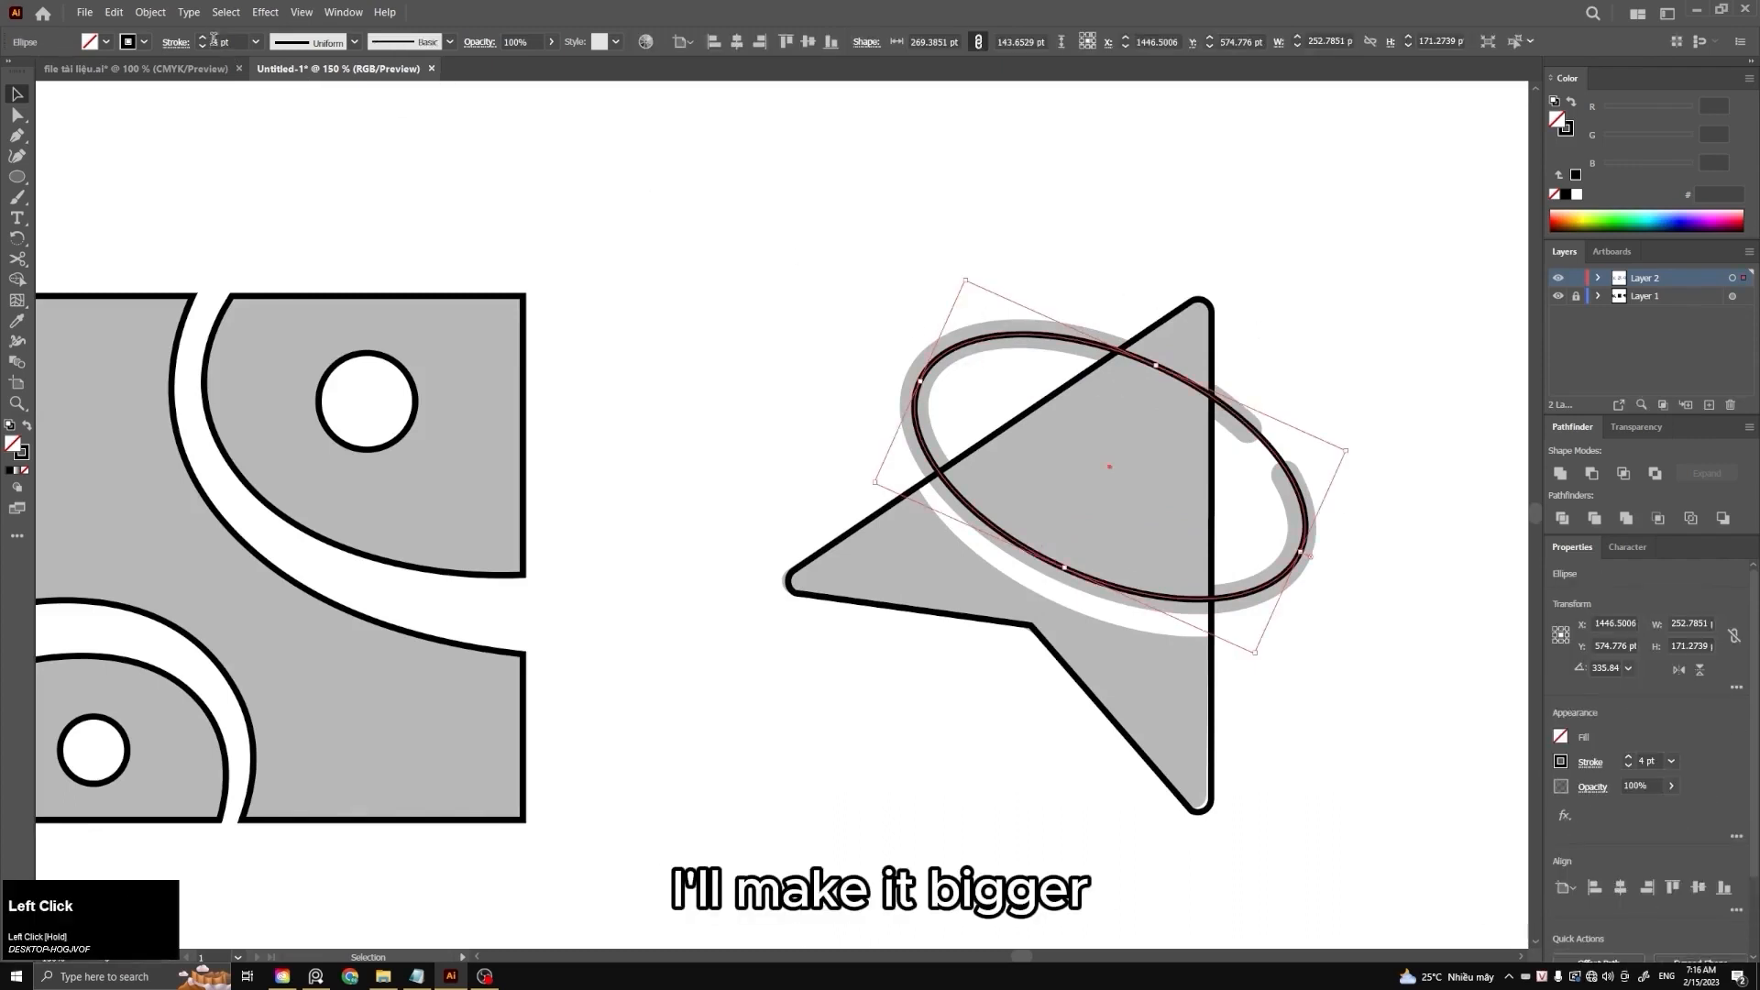
left_click_drag(205, 41, 212, 44)
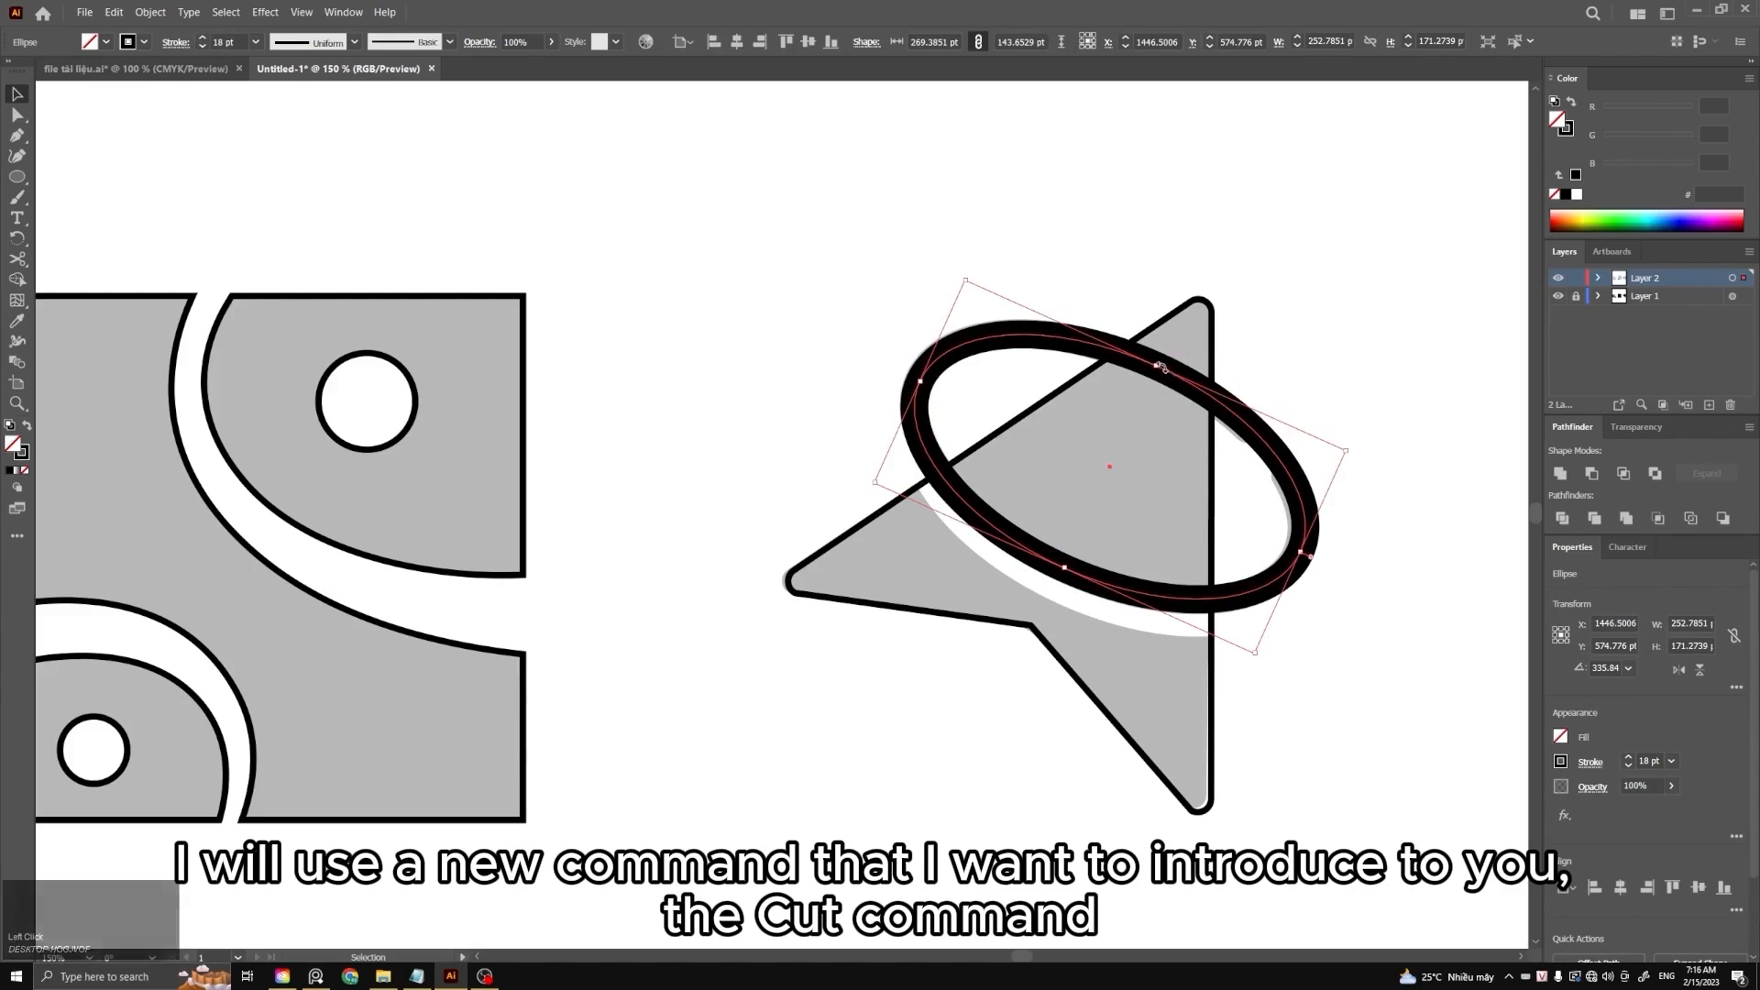
left_click_drag(1155, 366, 1157, 372)
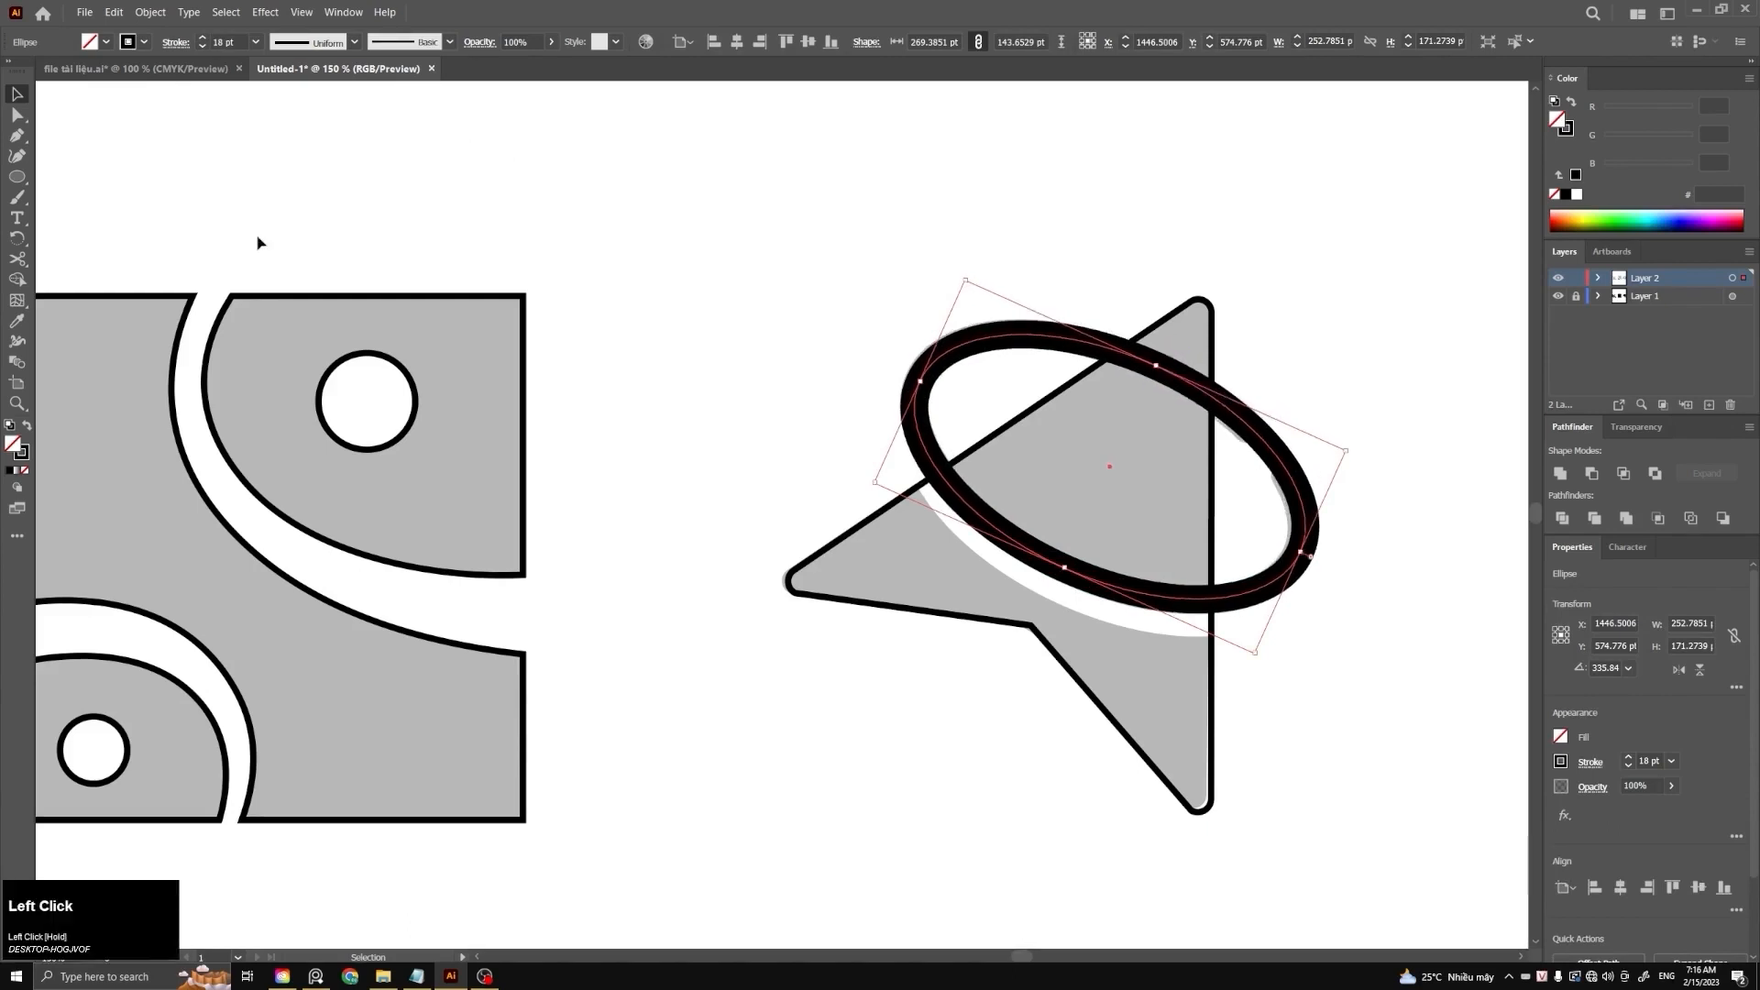
Cut the ellipse with the Scissors tool at both ends of the ring's gap and delete the segment between them
left_click(20, 263)
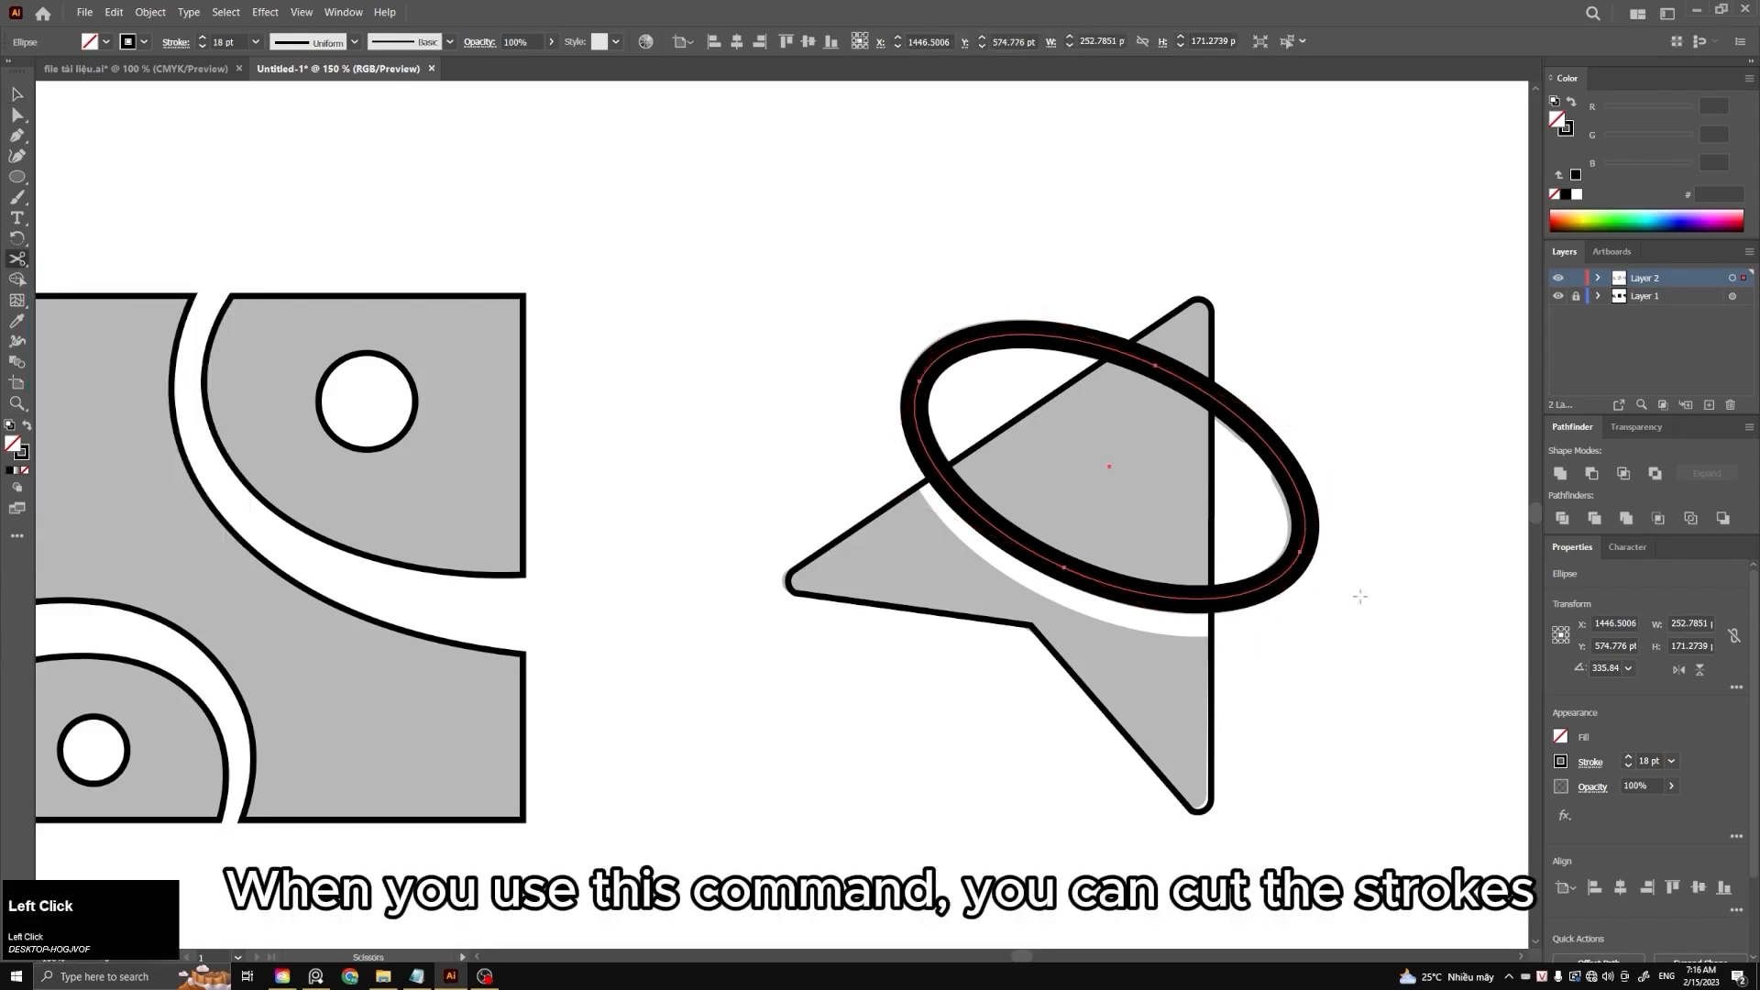
left_click(1255, 431)
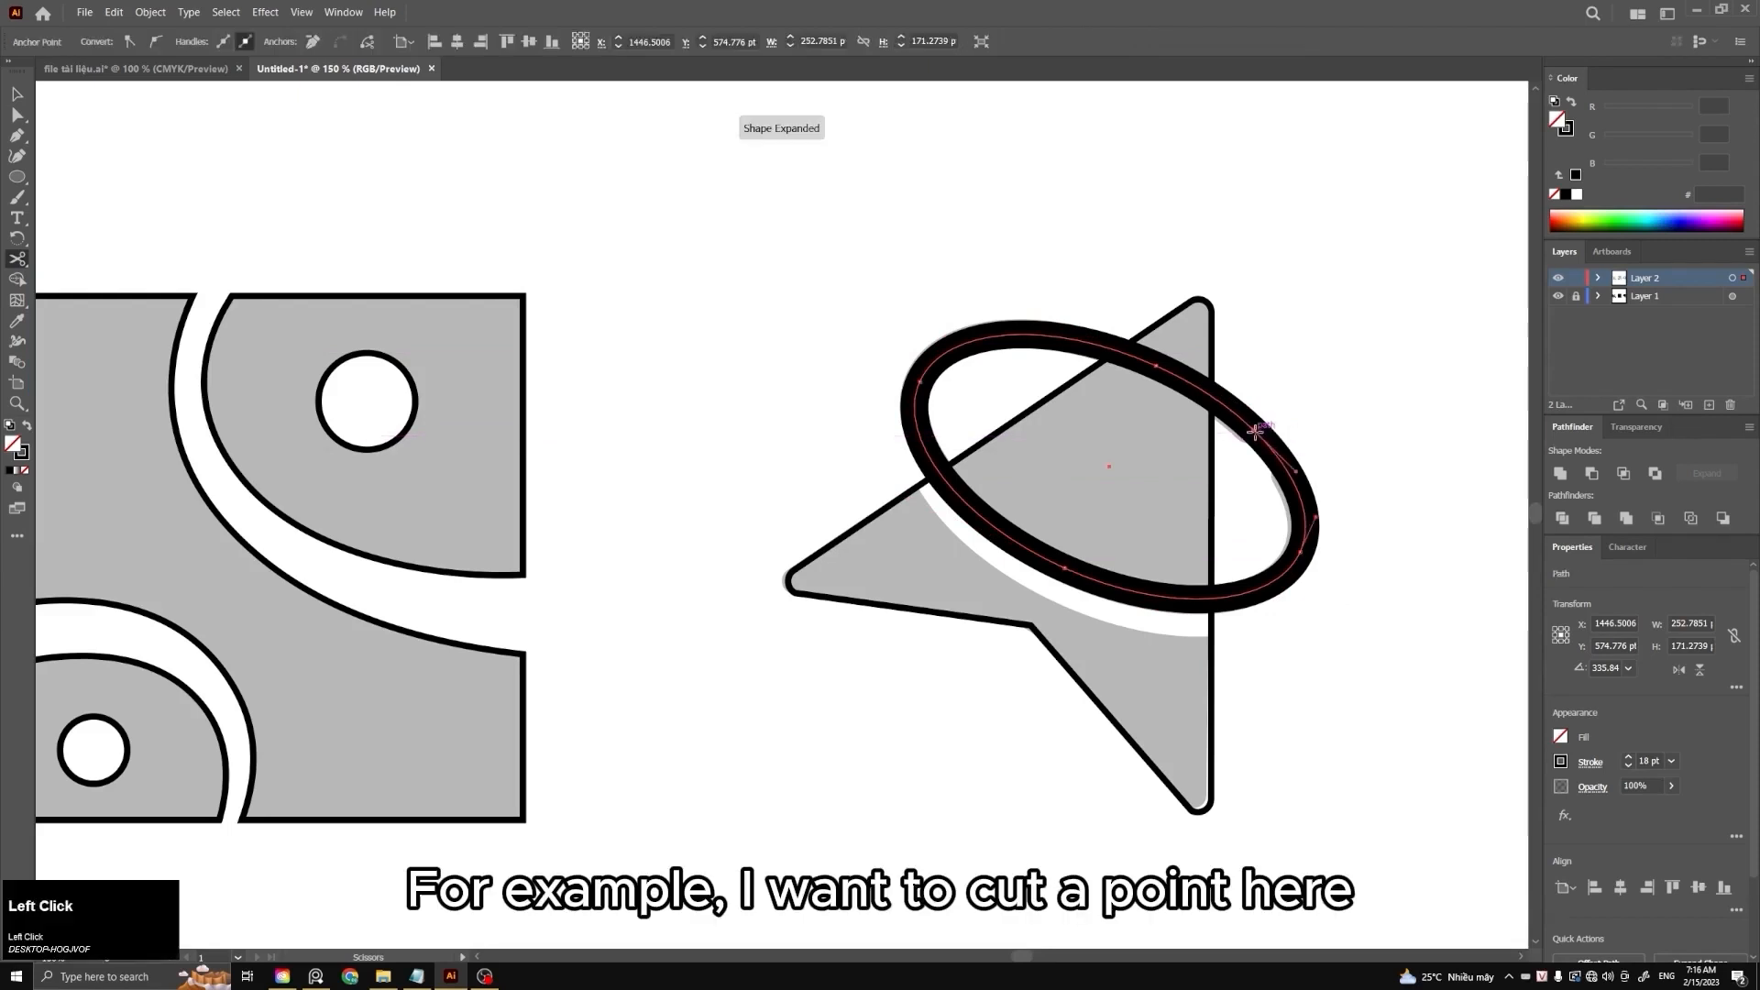
left_click(1288, 469)
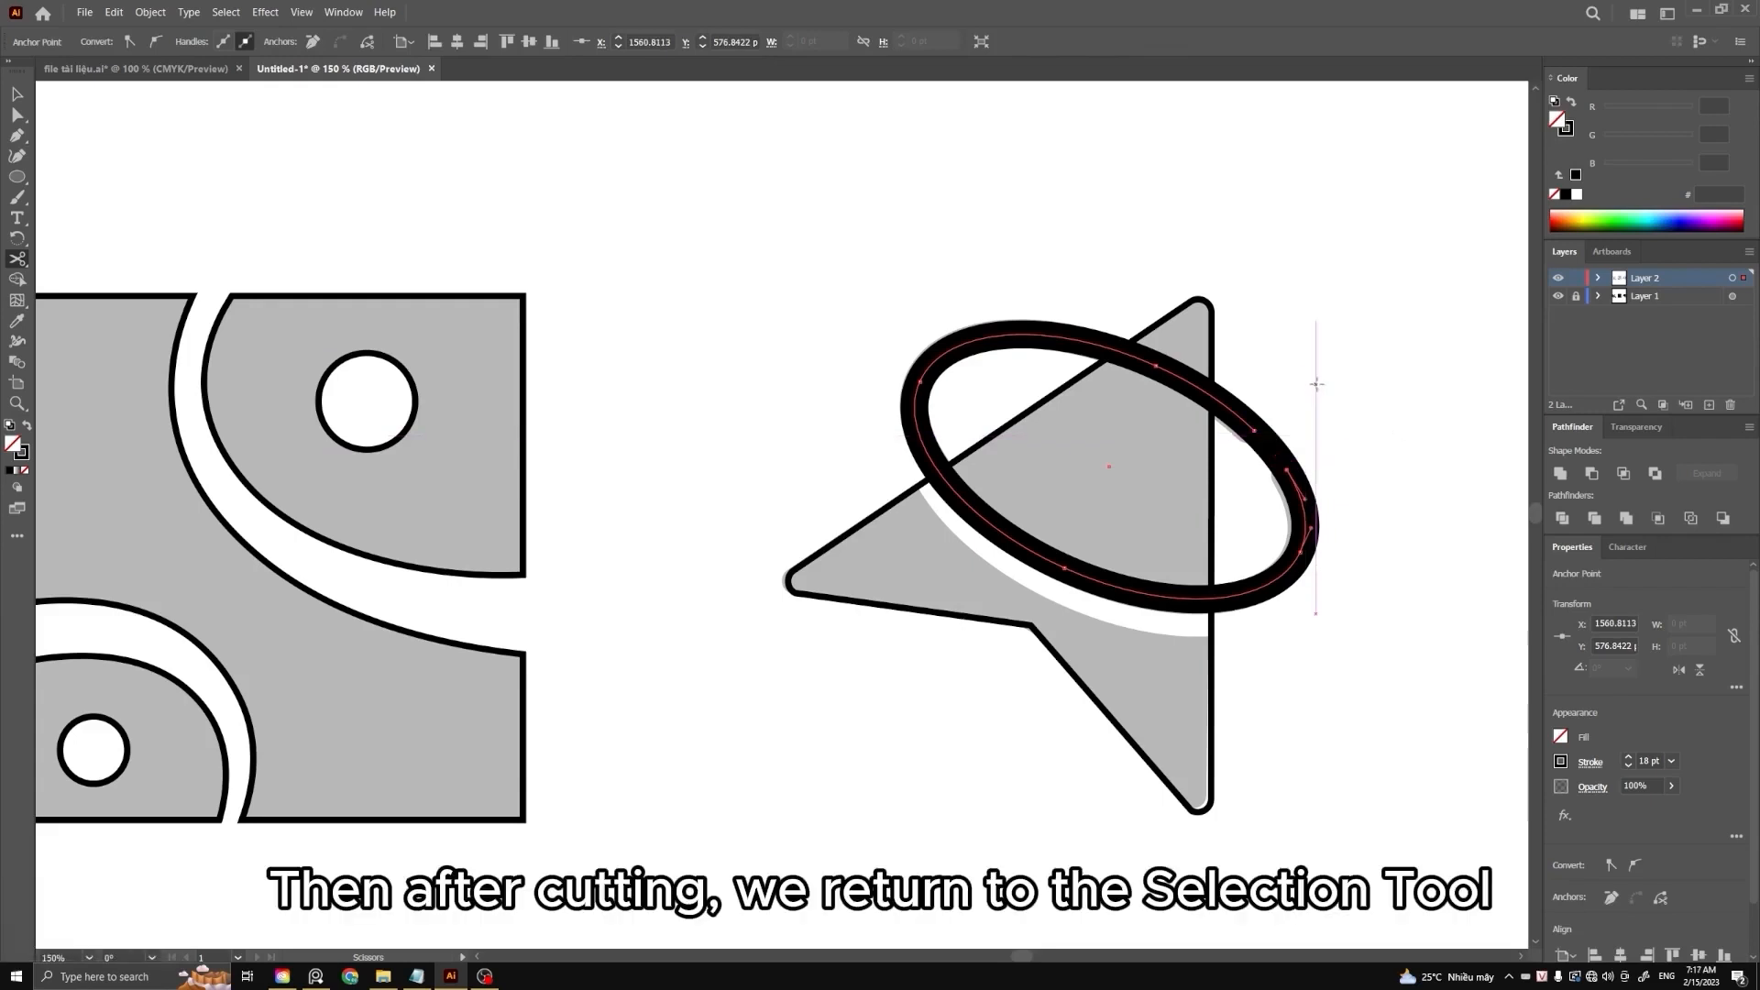
key("v")
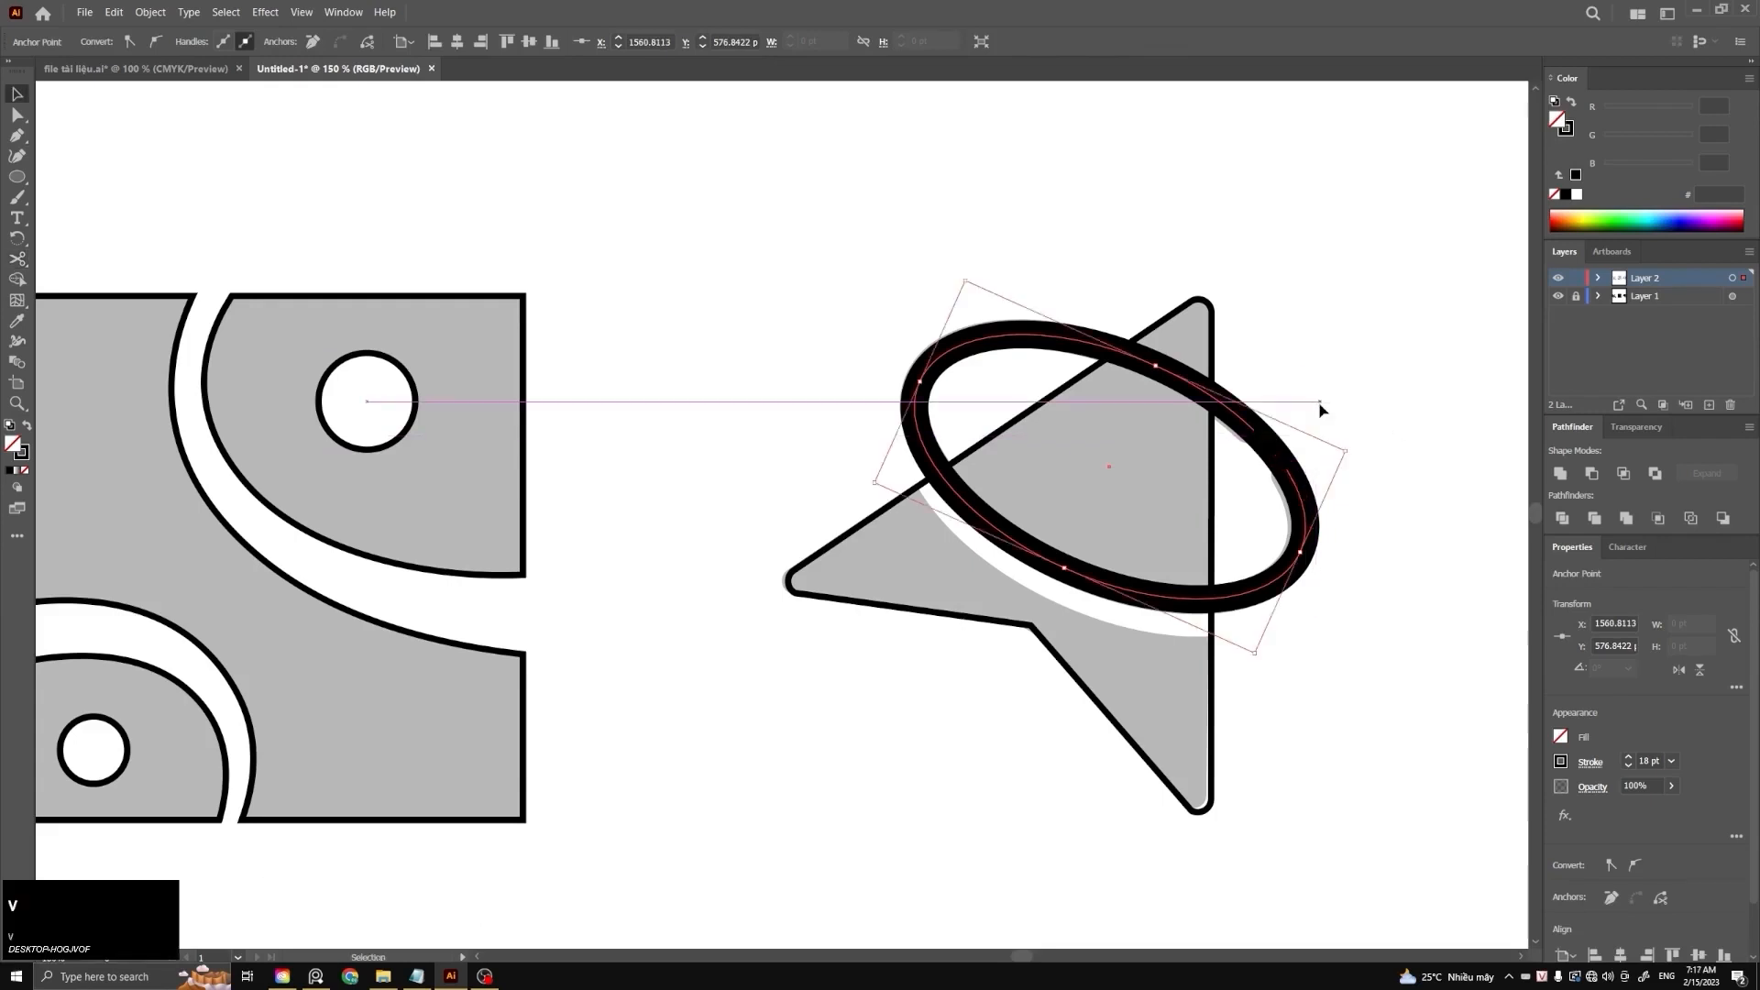
left_click(1320, 405)
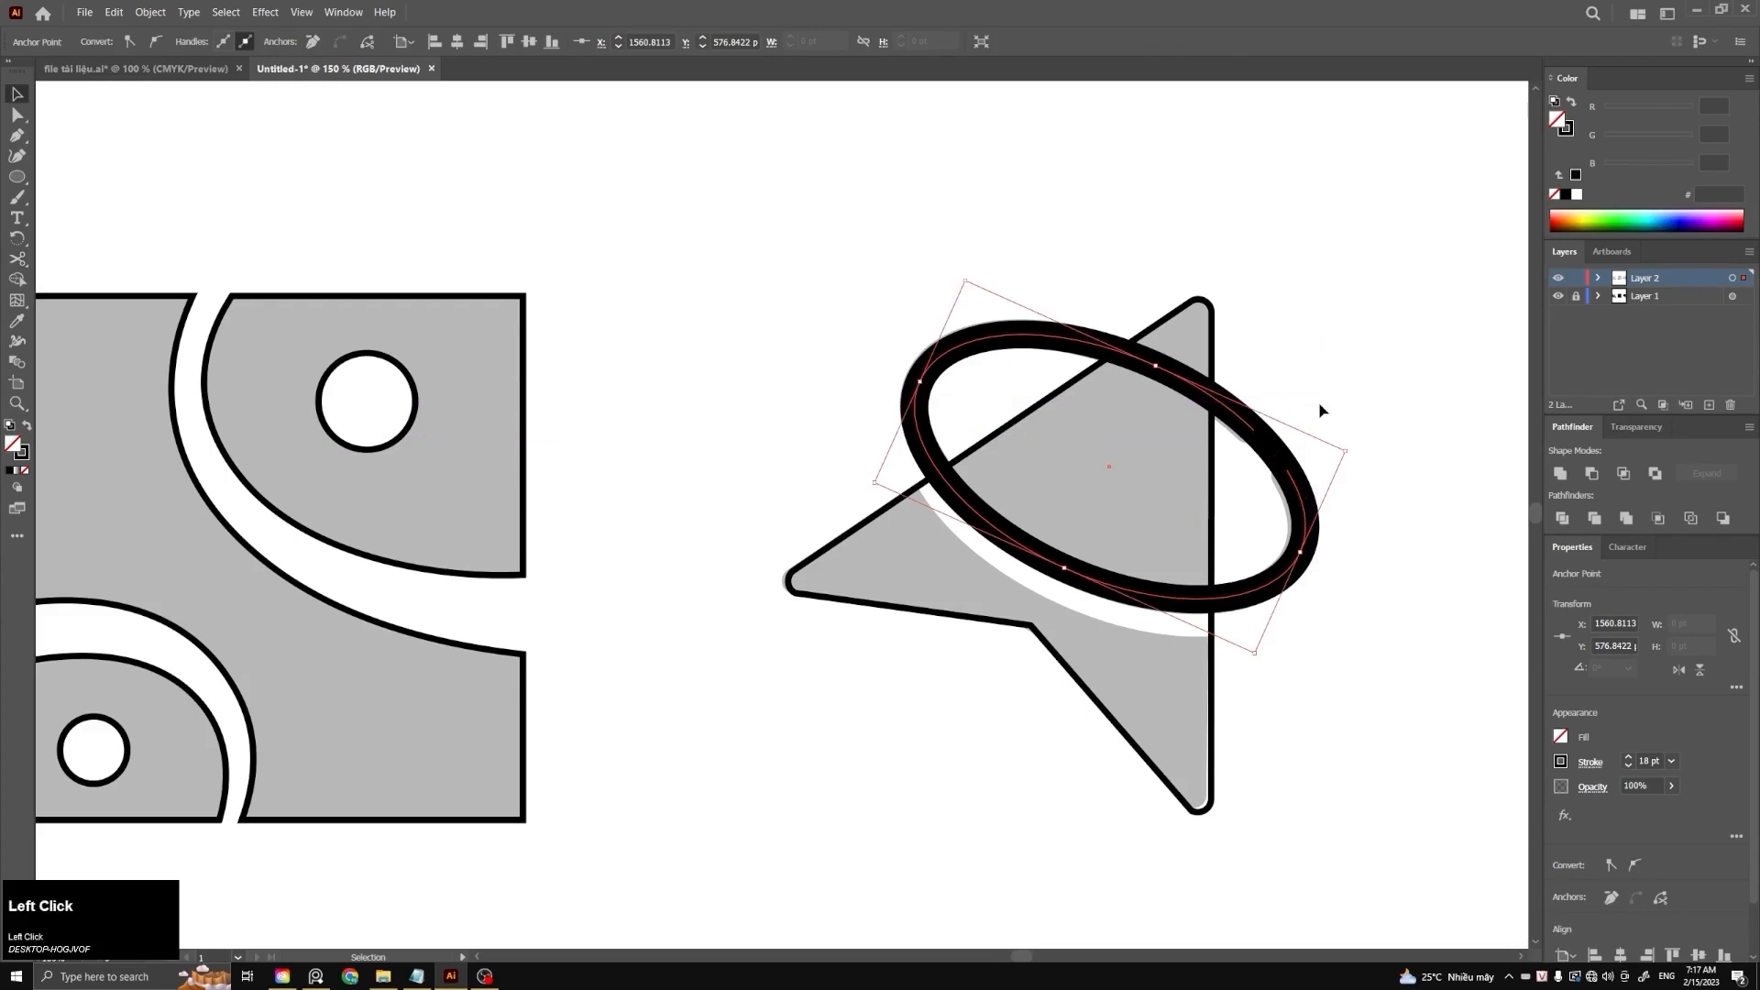
left_click(1272, 451)
key("Delete")
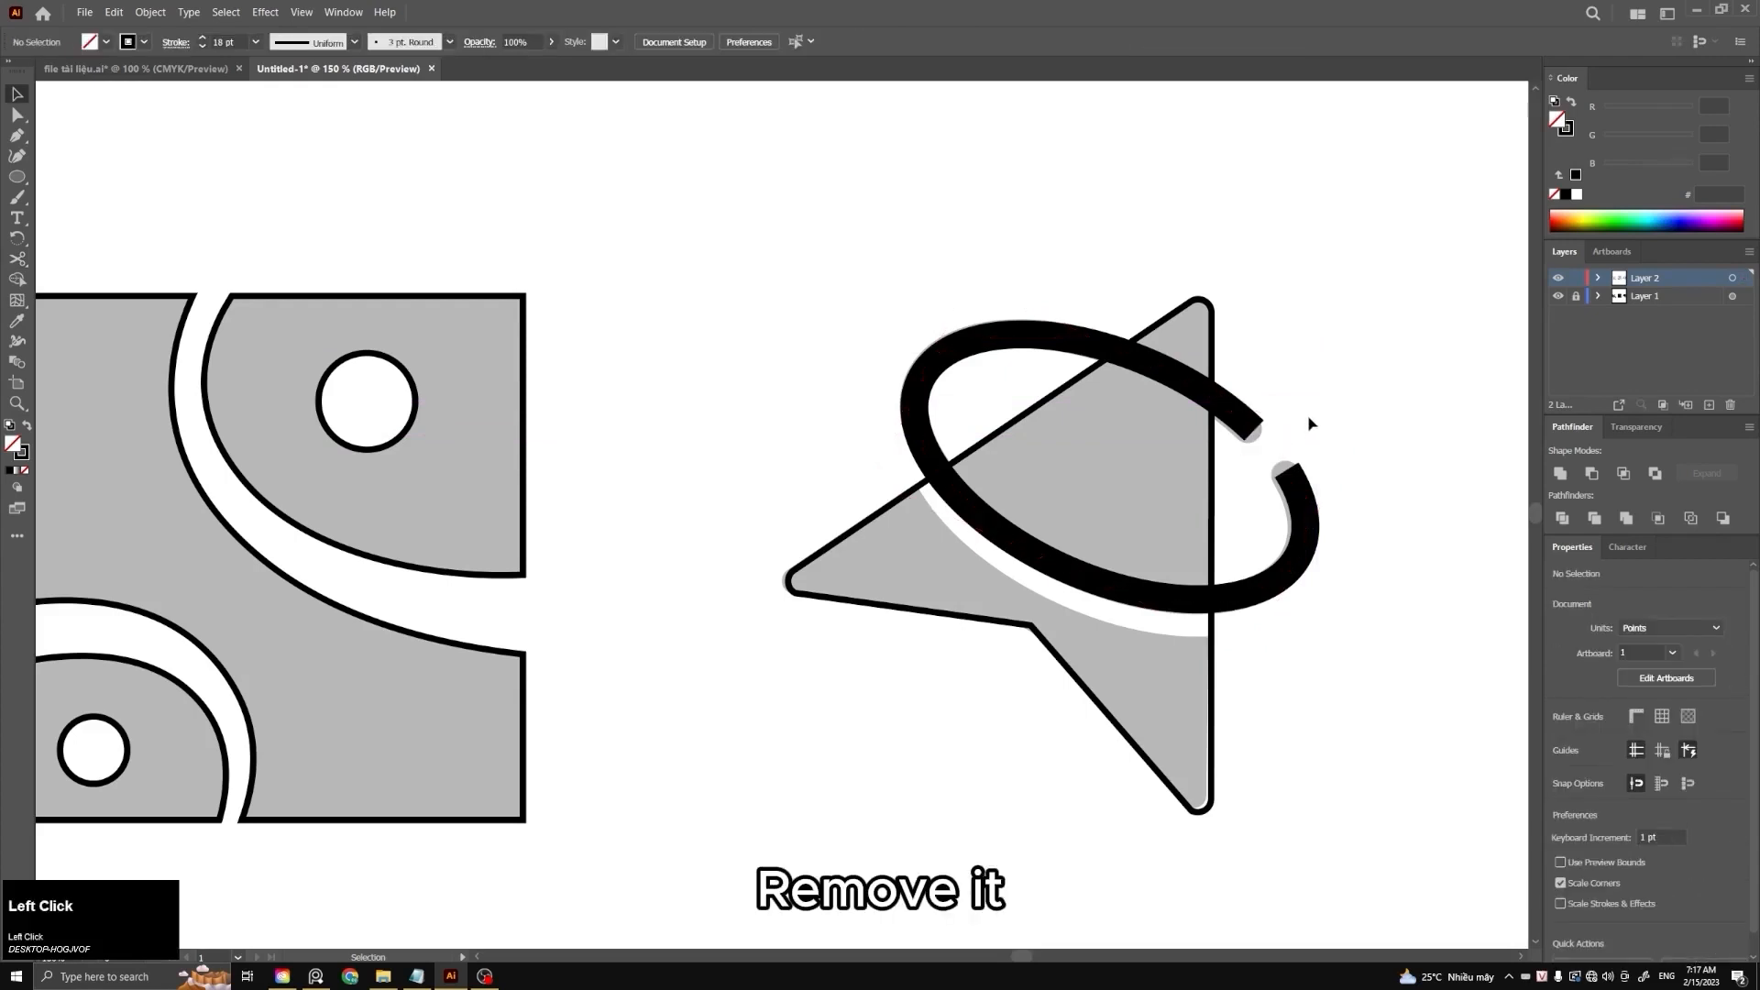
Give the open ring's stroke a Round Cap
left_click(1243, 421)
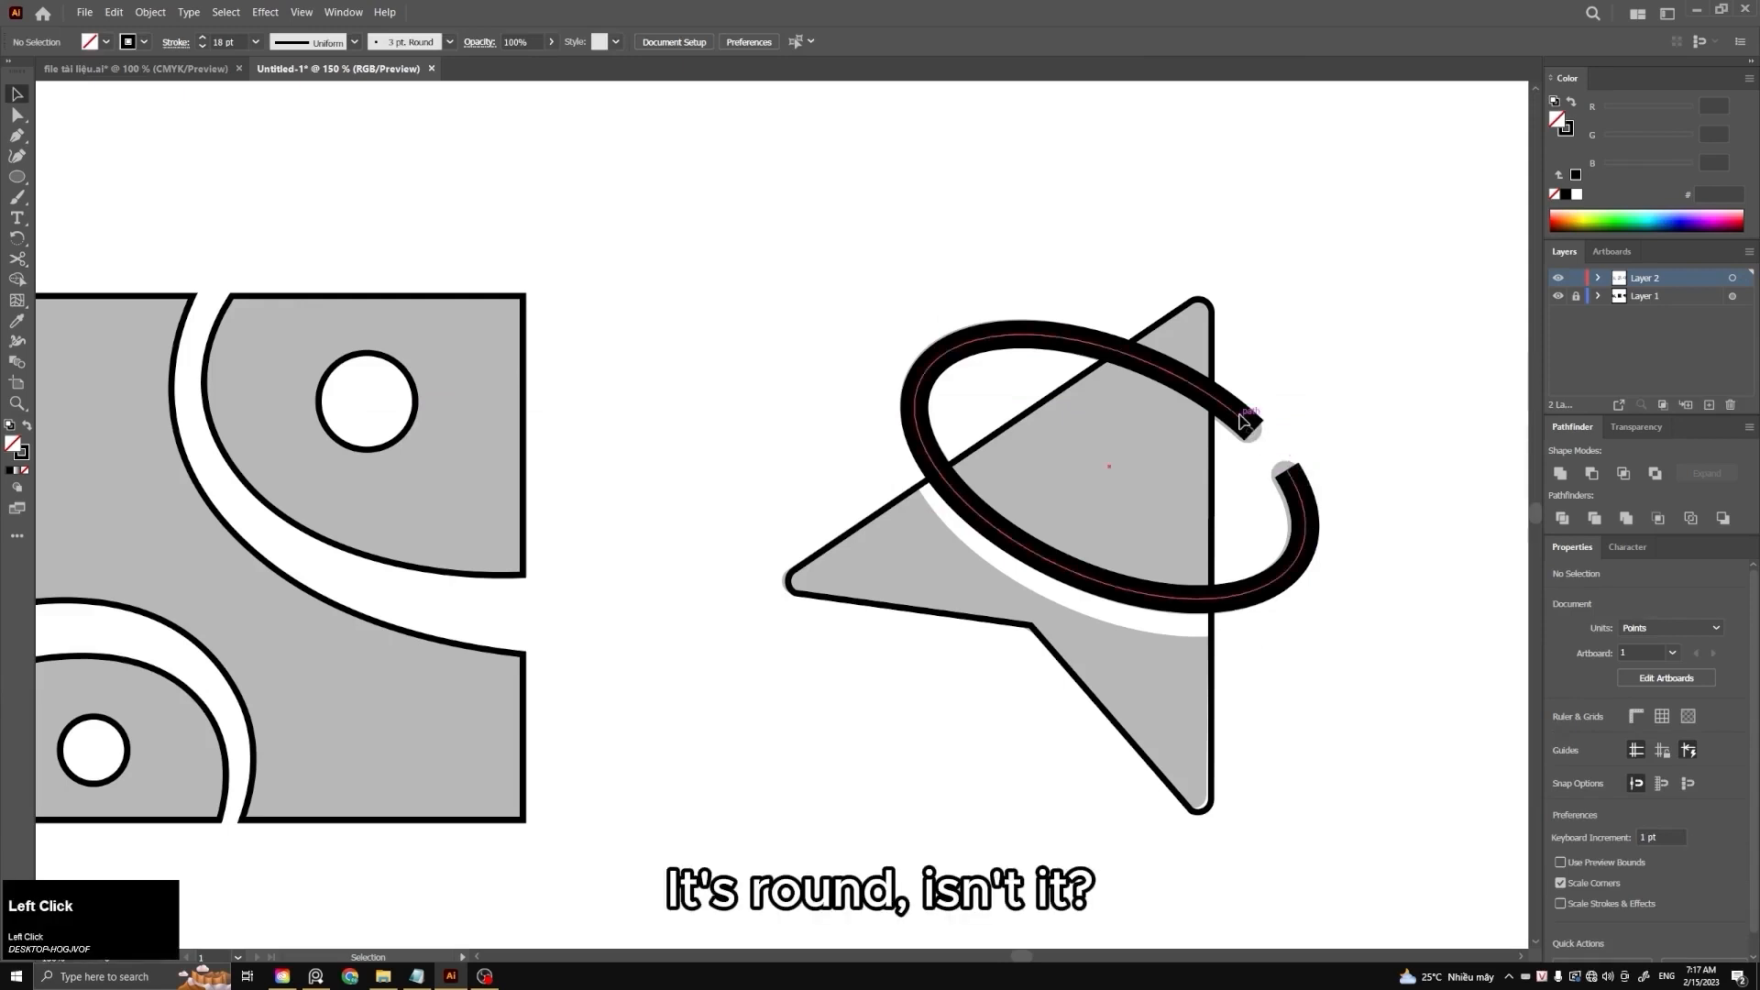
left_click(176, 43)
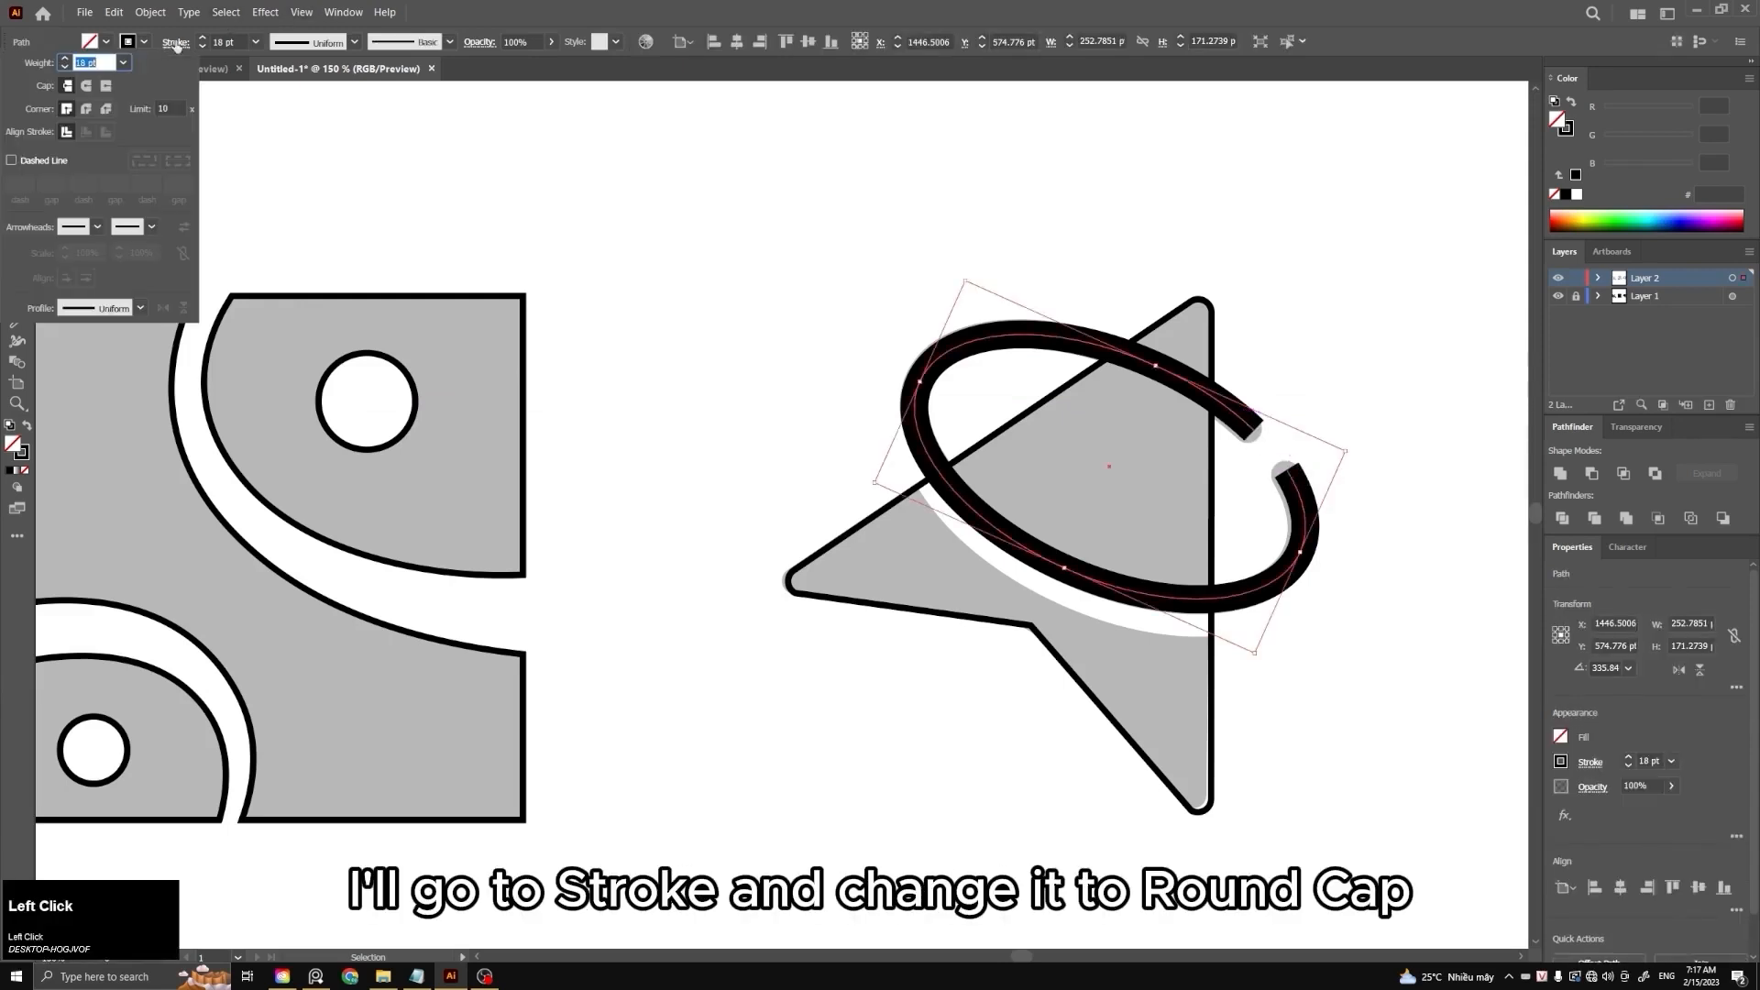
left_click(87, 86)
left_click(469, 193)
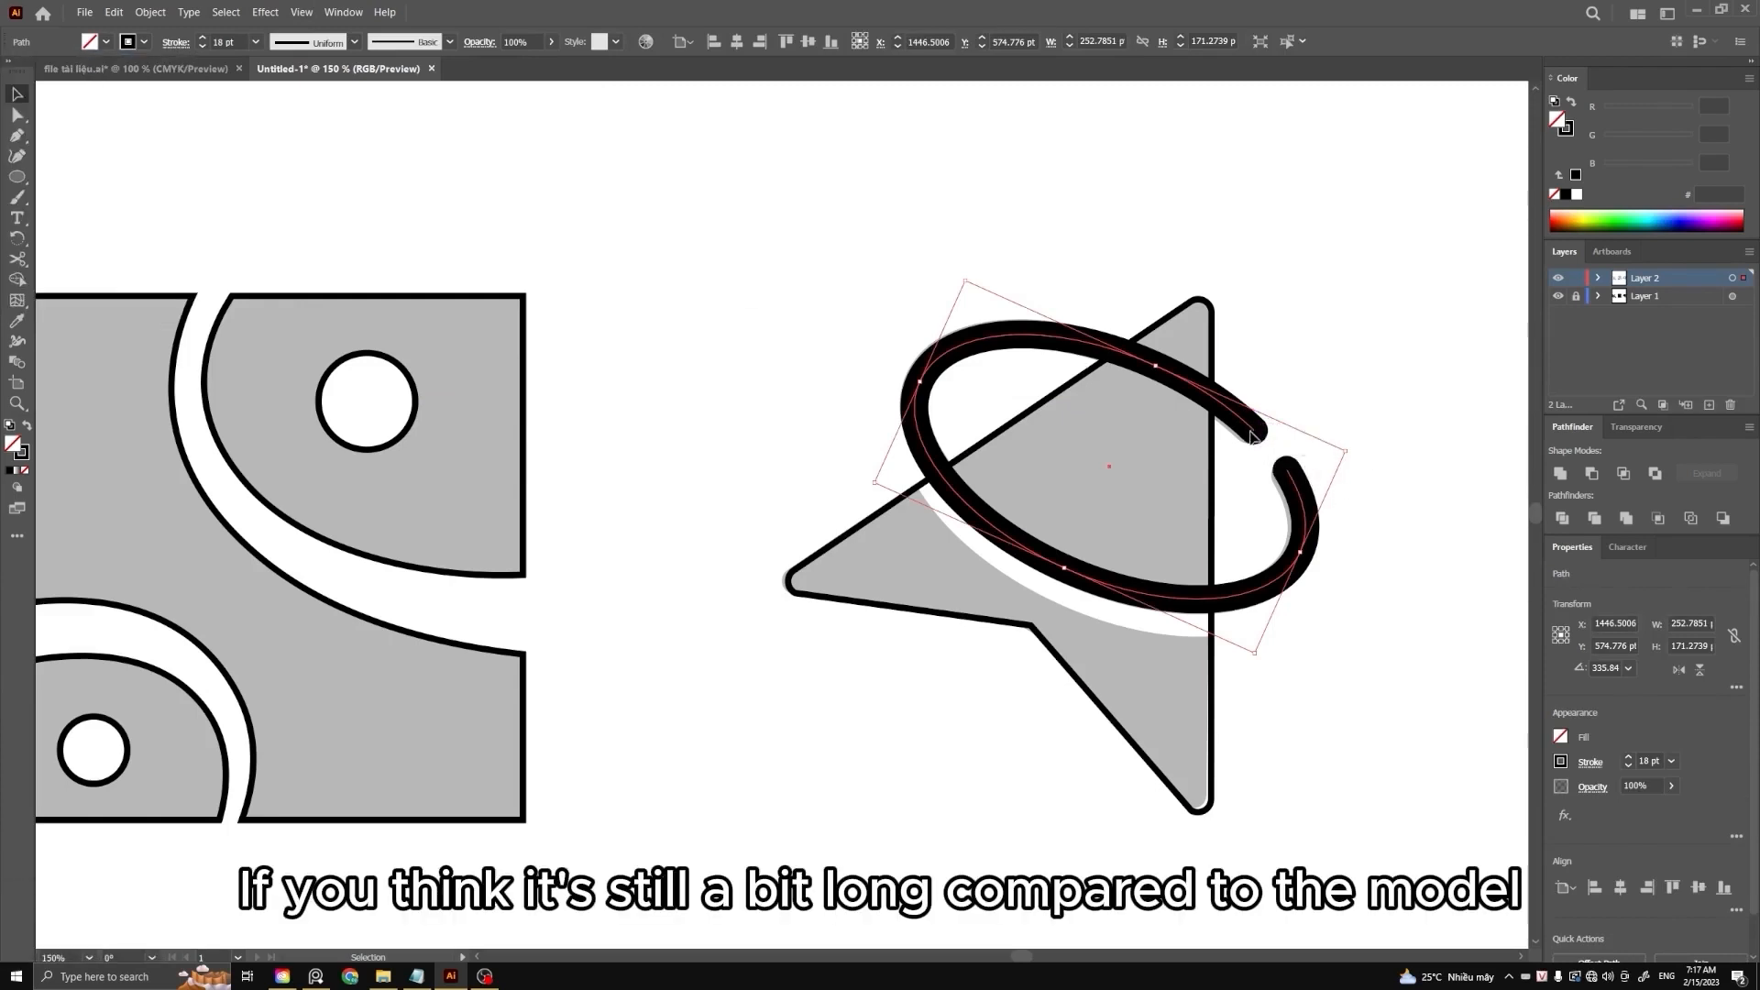
Shorten the ring's upper end by cutting it slightly inward with the Scissors tool and deleting the leftover tip
key("c")
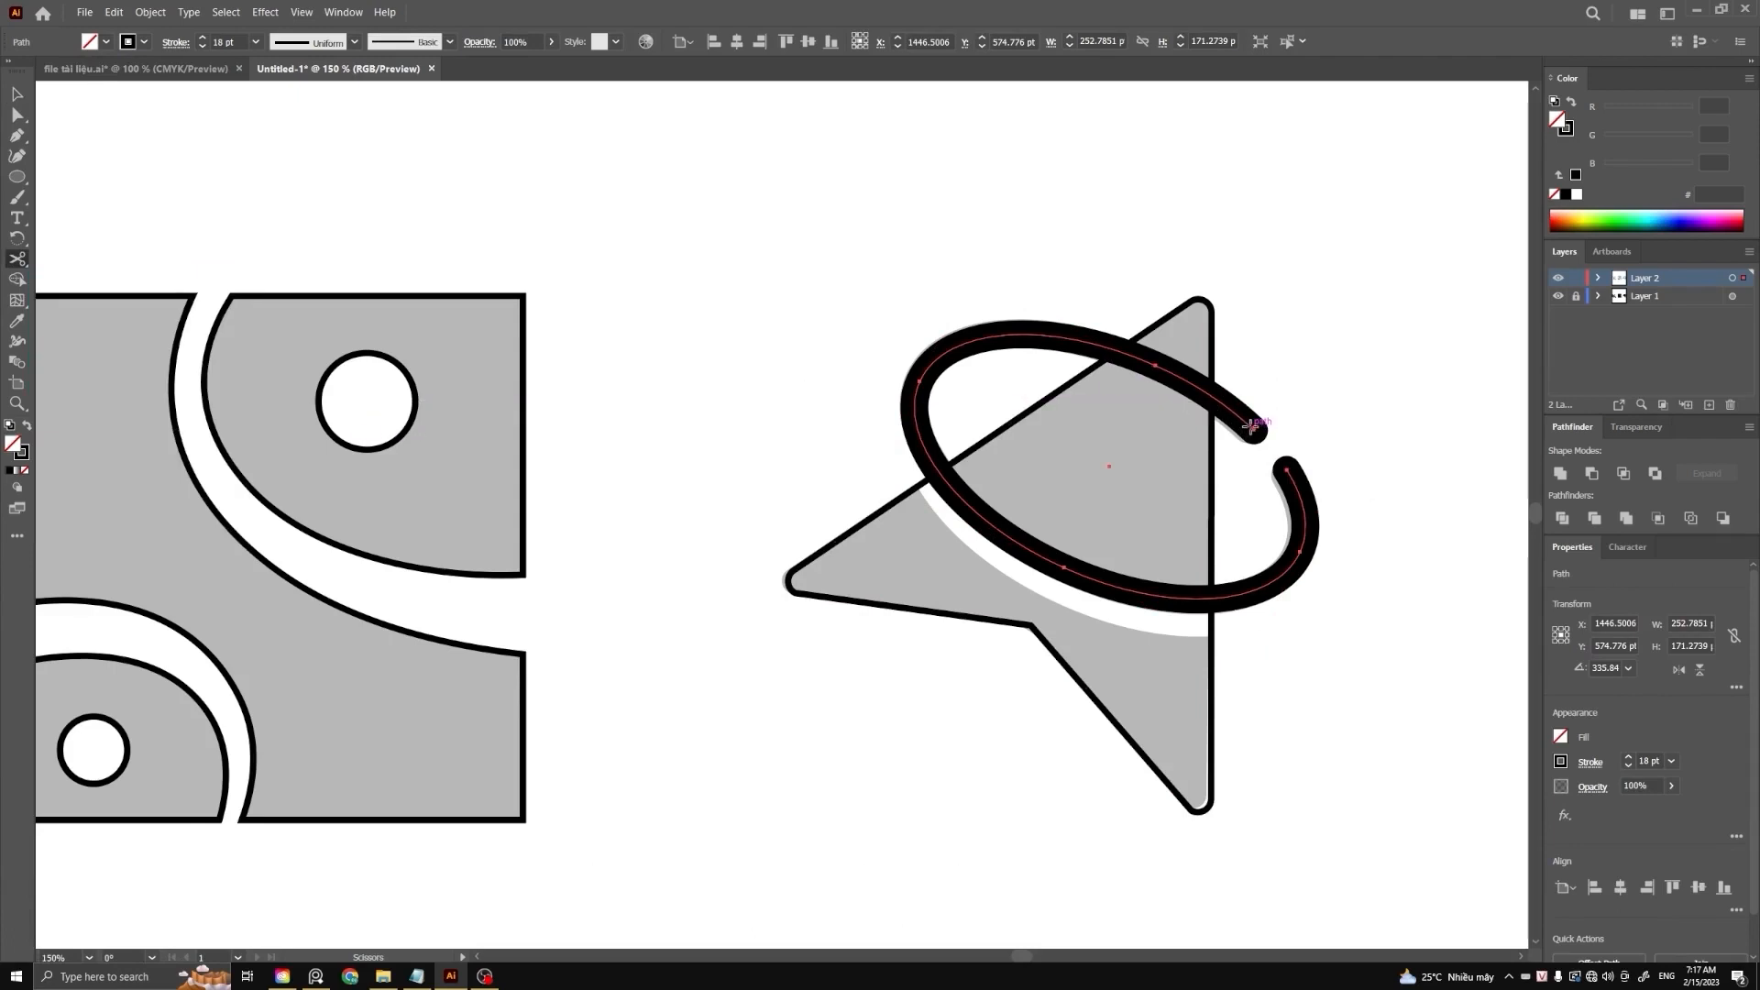
left_click(1252, 427)
left_click(1256, 434)
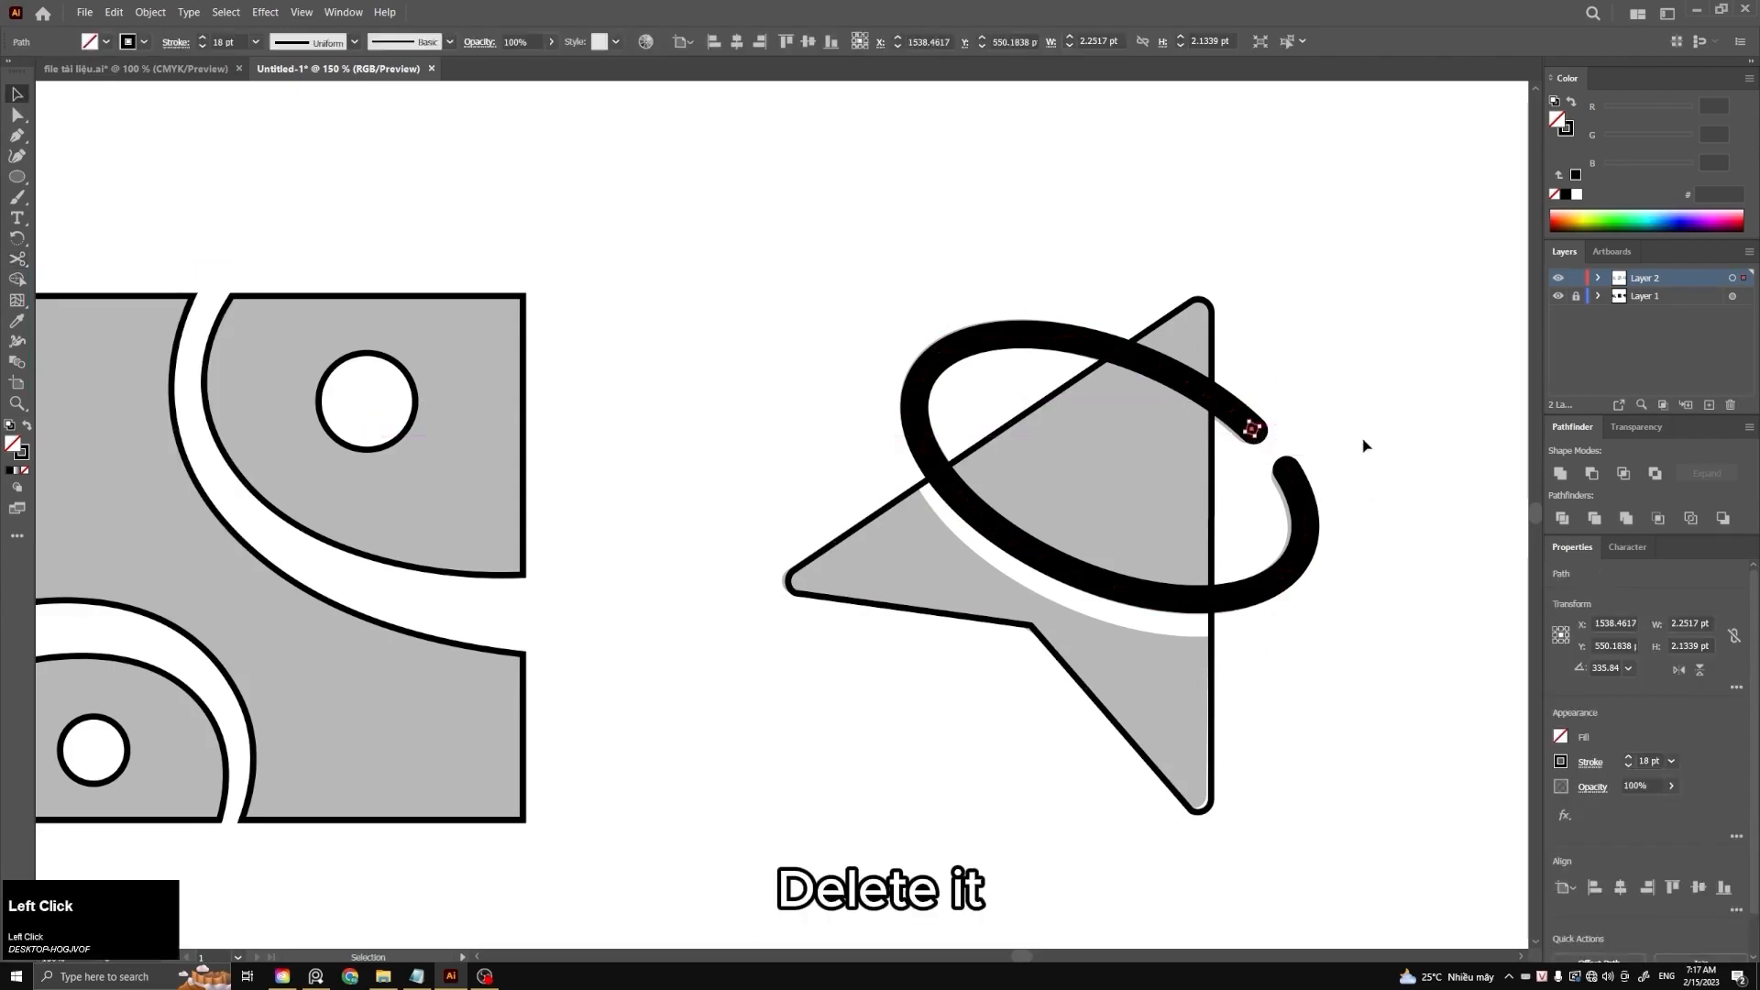
key("Delete")
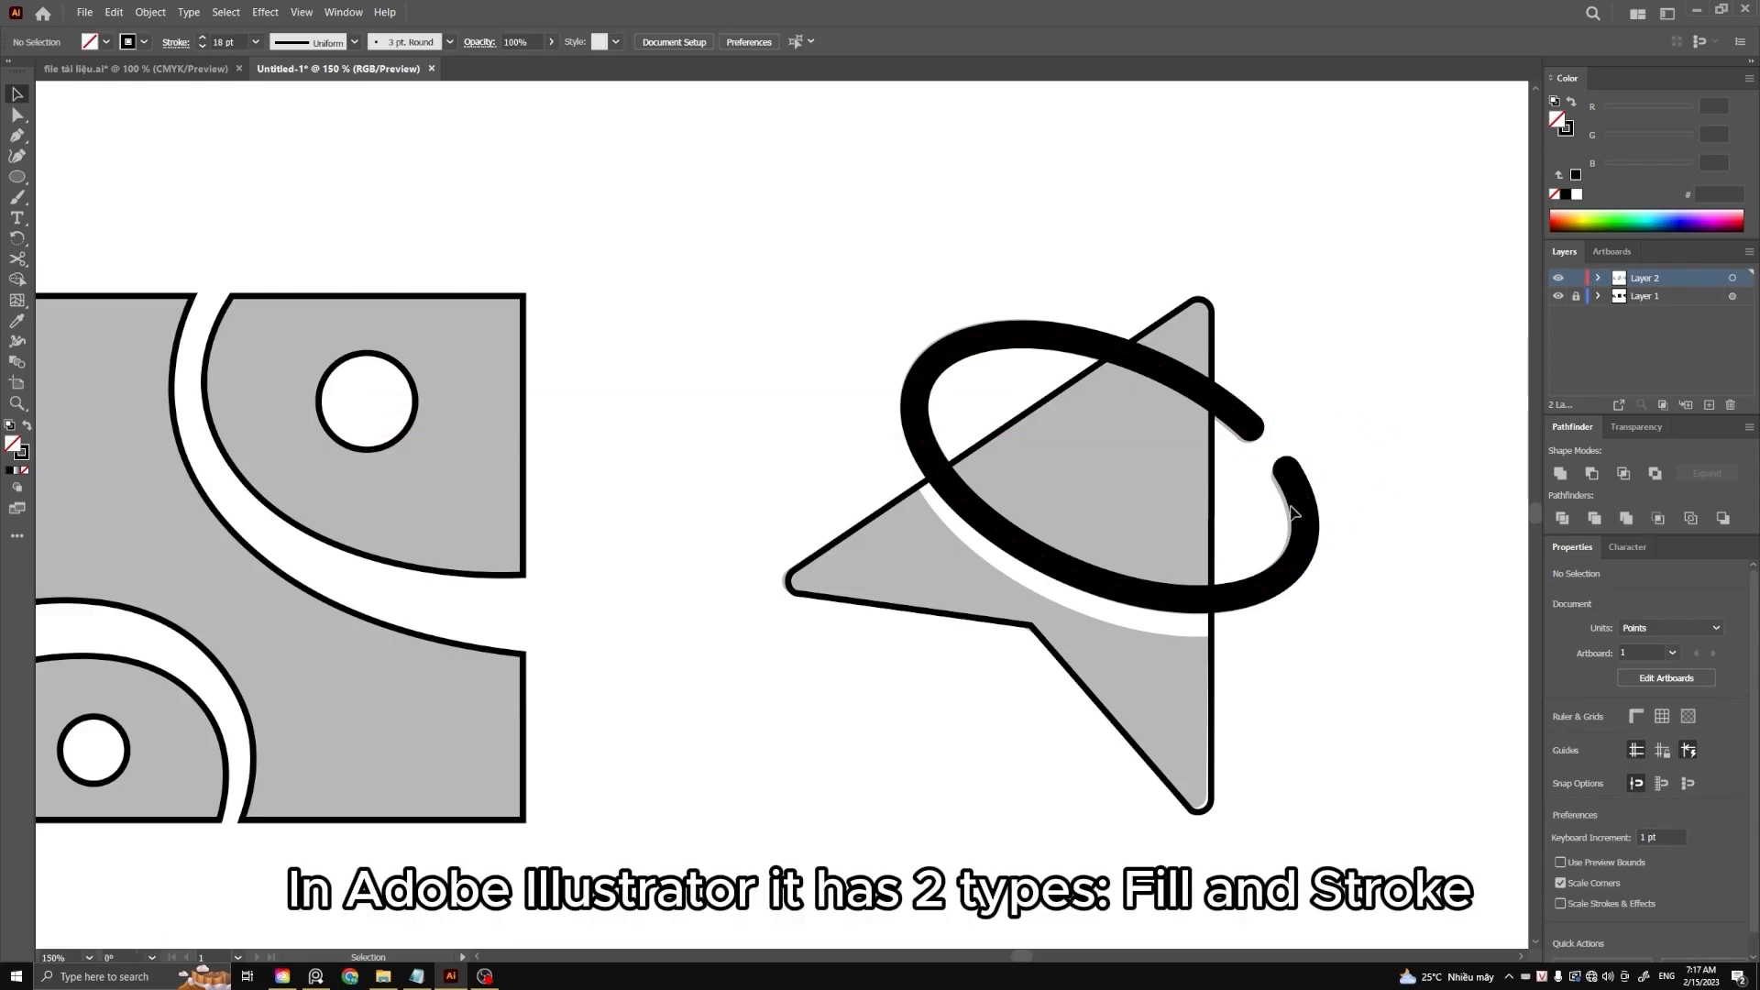
left_click(835, 213)
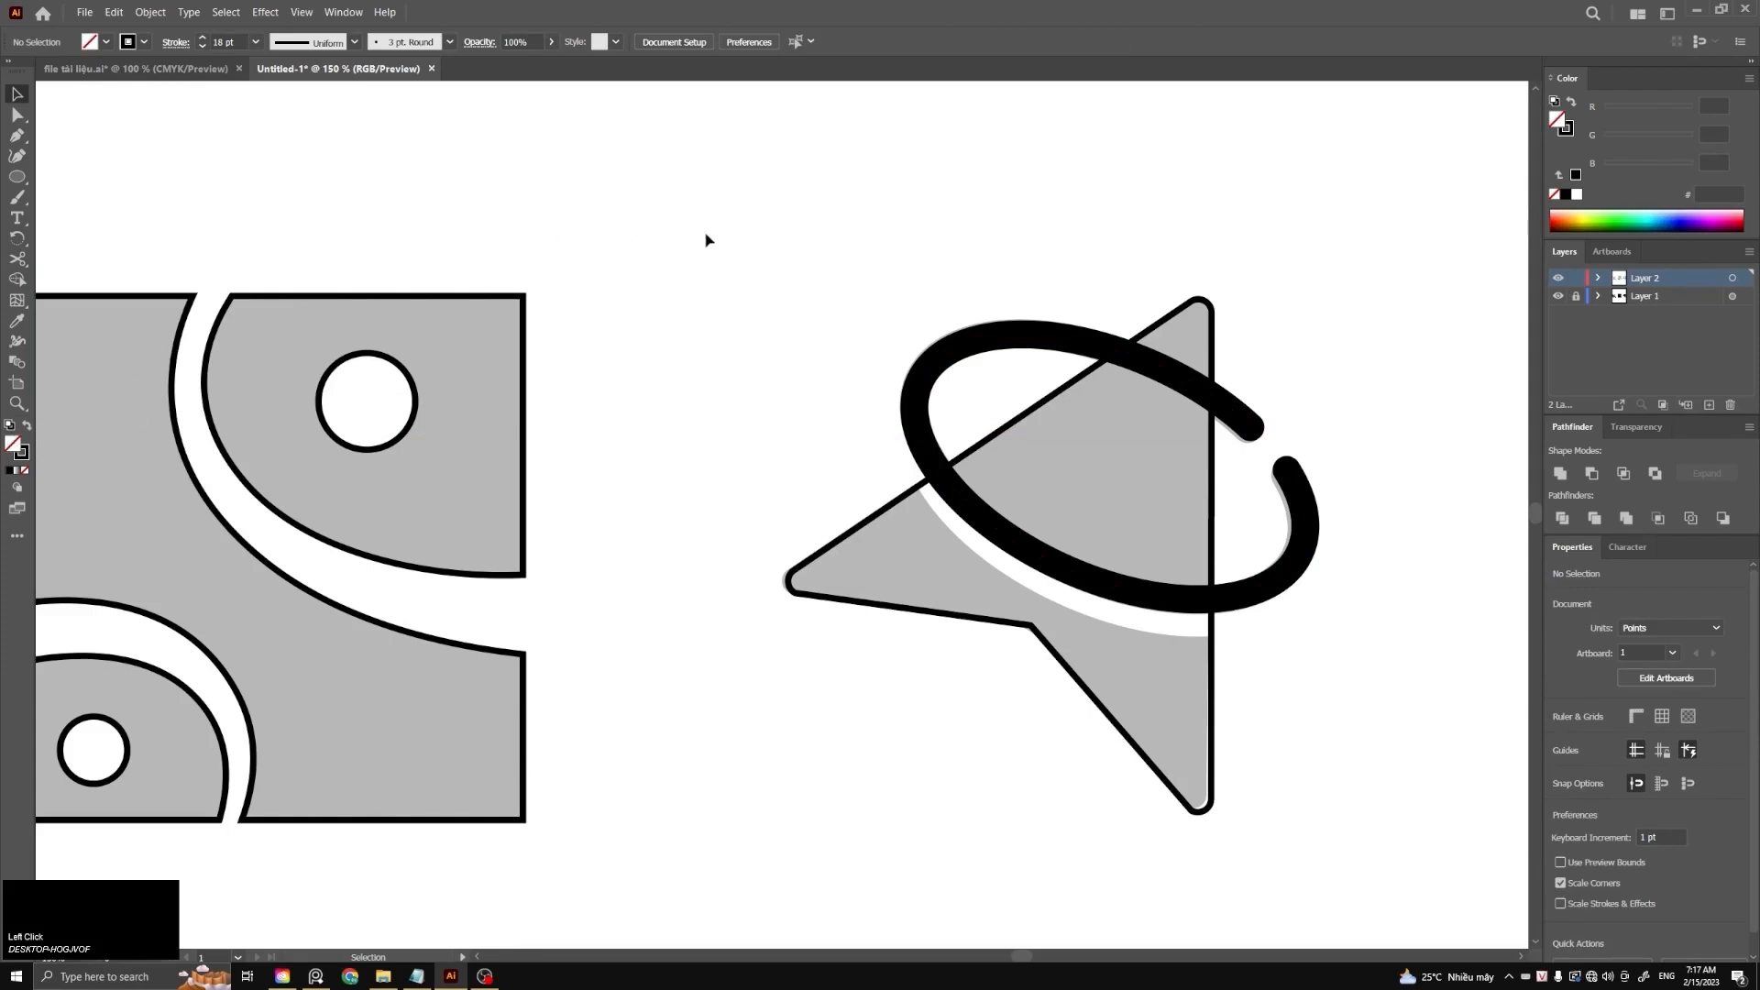
Draw a black-filled square about 66 pt wide without a stroke above the icons and duplicate it to the right
key("m")
mouse_move(611, 156)
left_mouse_down()
mouse_move(714, 260)
mouse_move(817, 207)
left_mouse_up()
key("shift+x")
key("v")
left_click(754, 203)
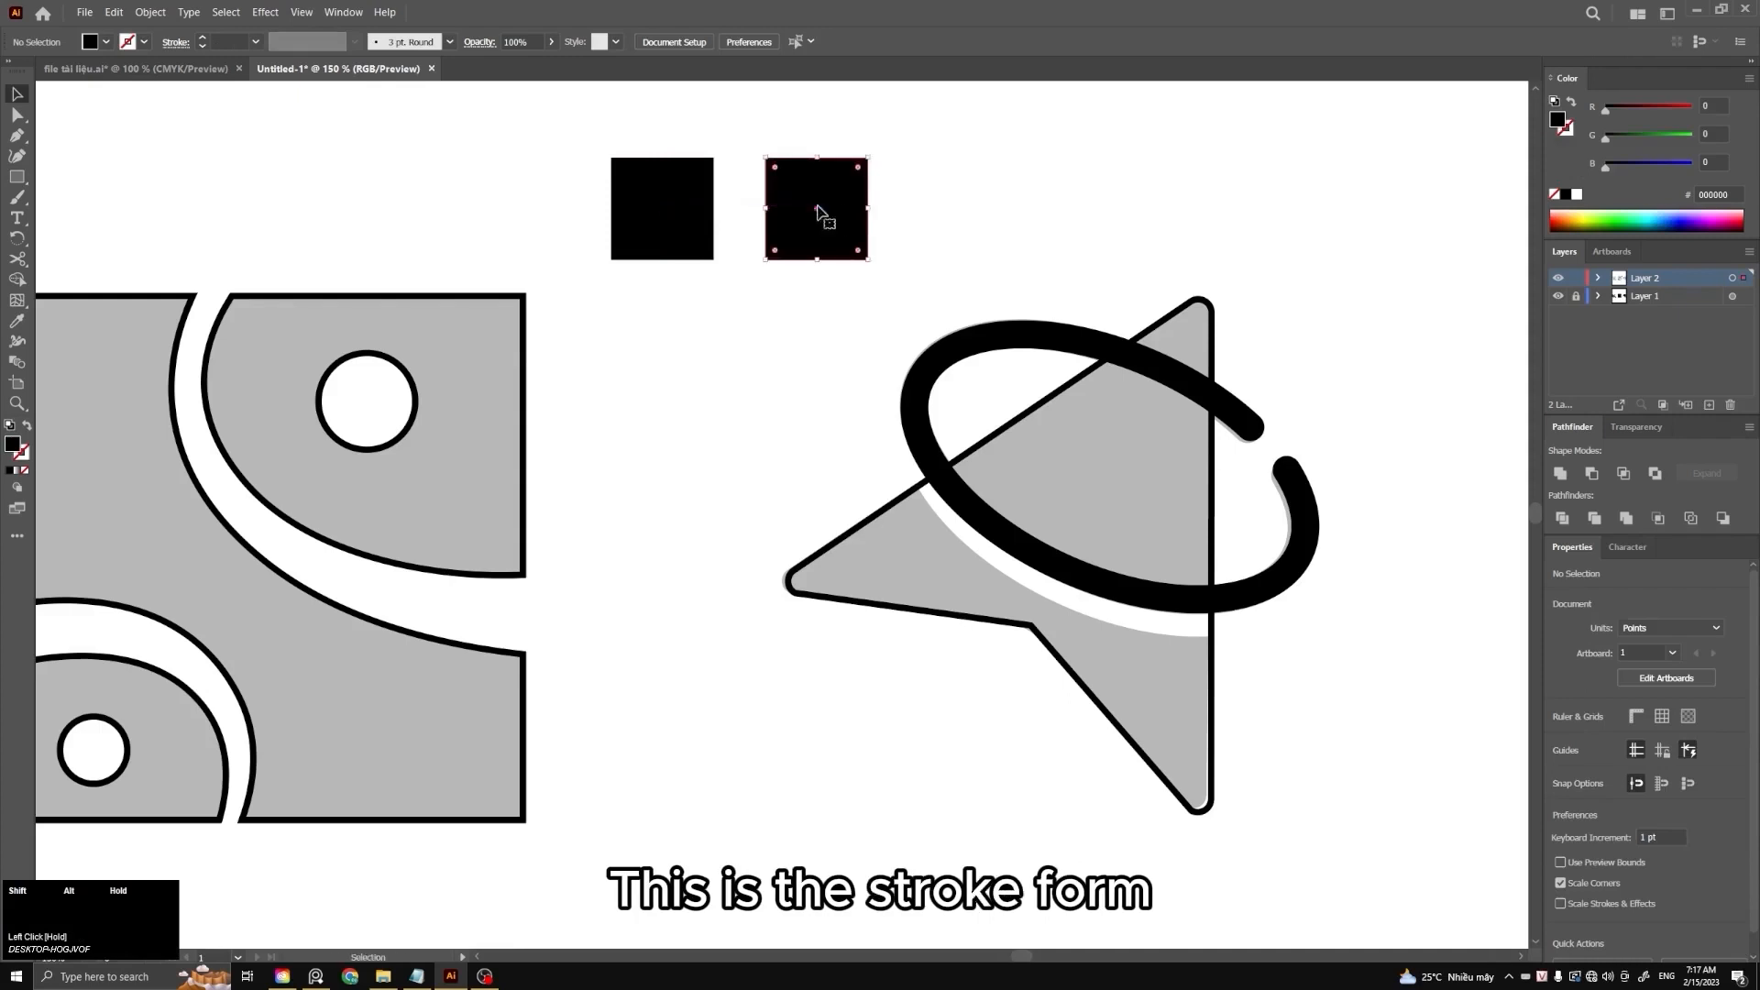
Switch the duplicated square to a black stroke without fill and set its stroke weight to 16 pt
key("d")
left_click(896, 190)
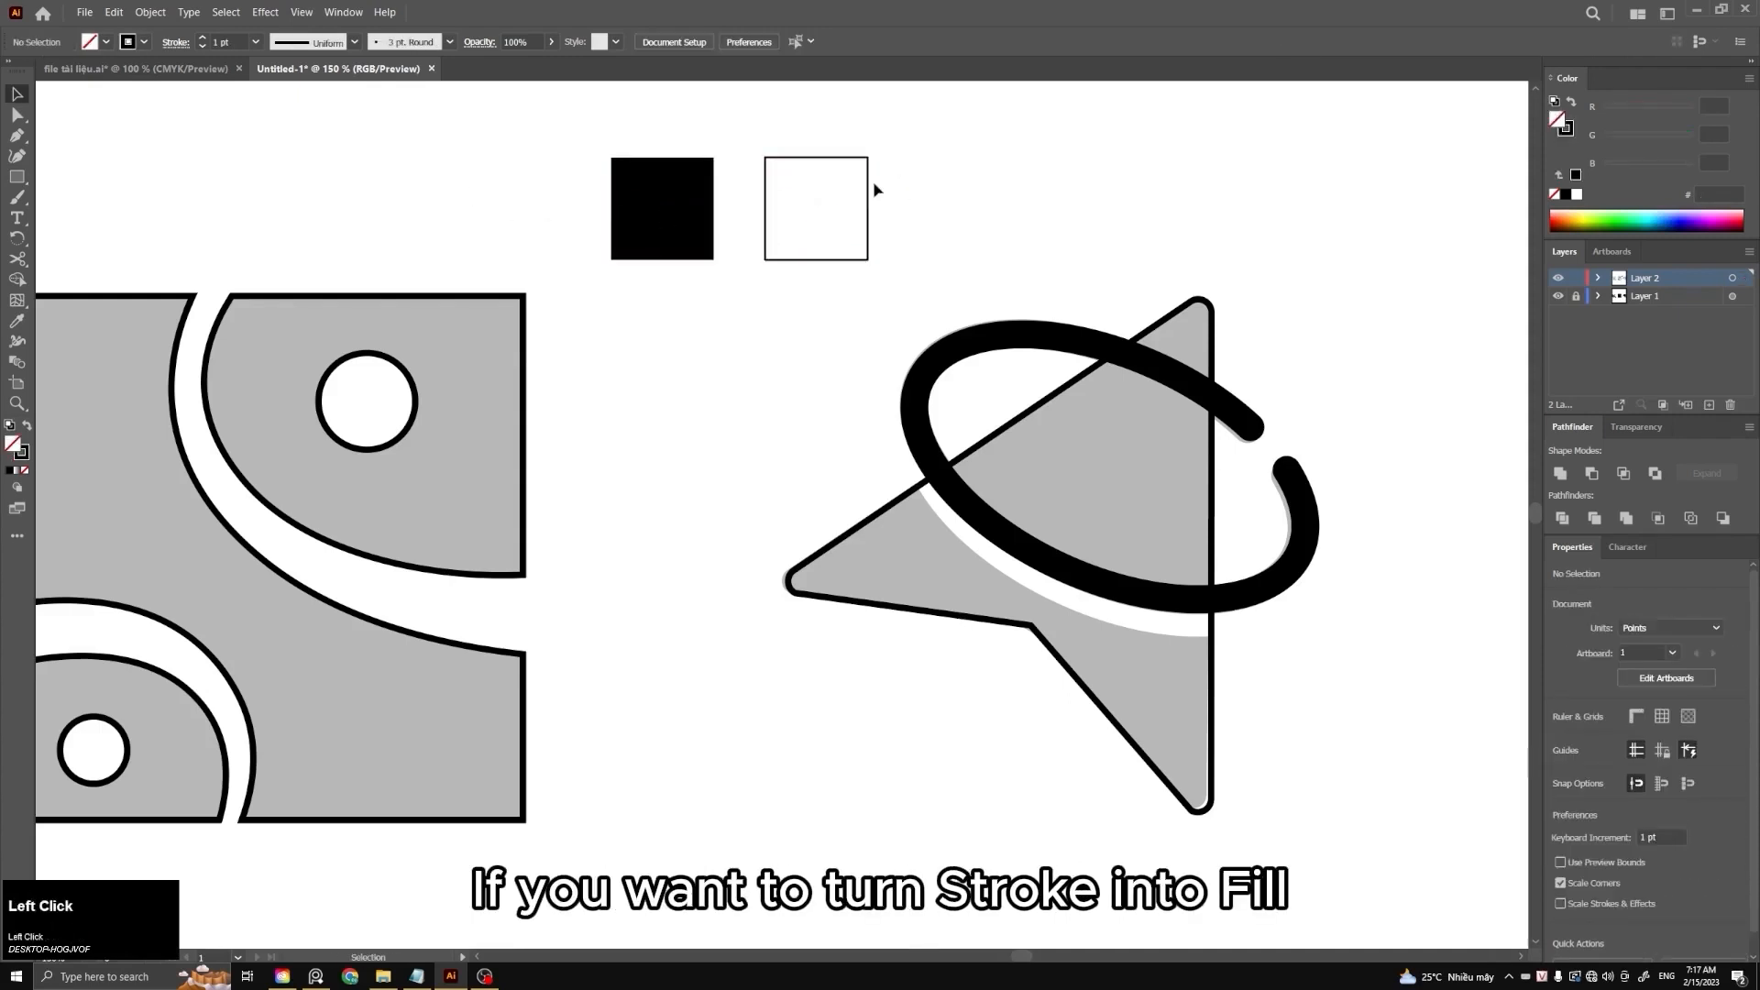
left_click(869, 188)
left_click(203, 38)
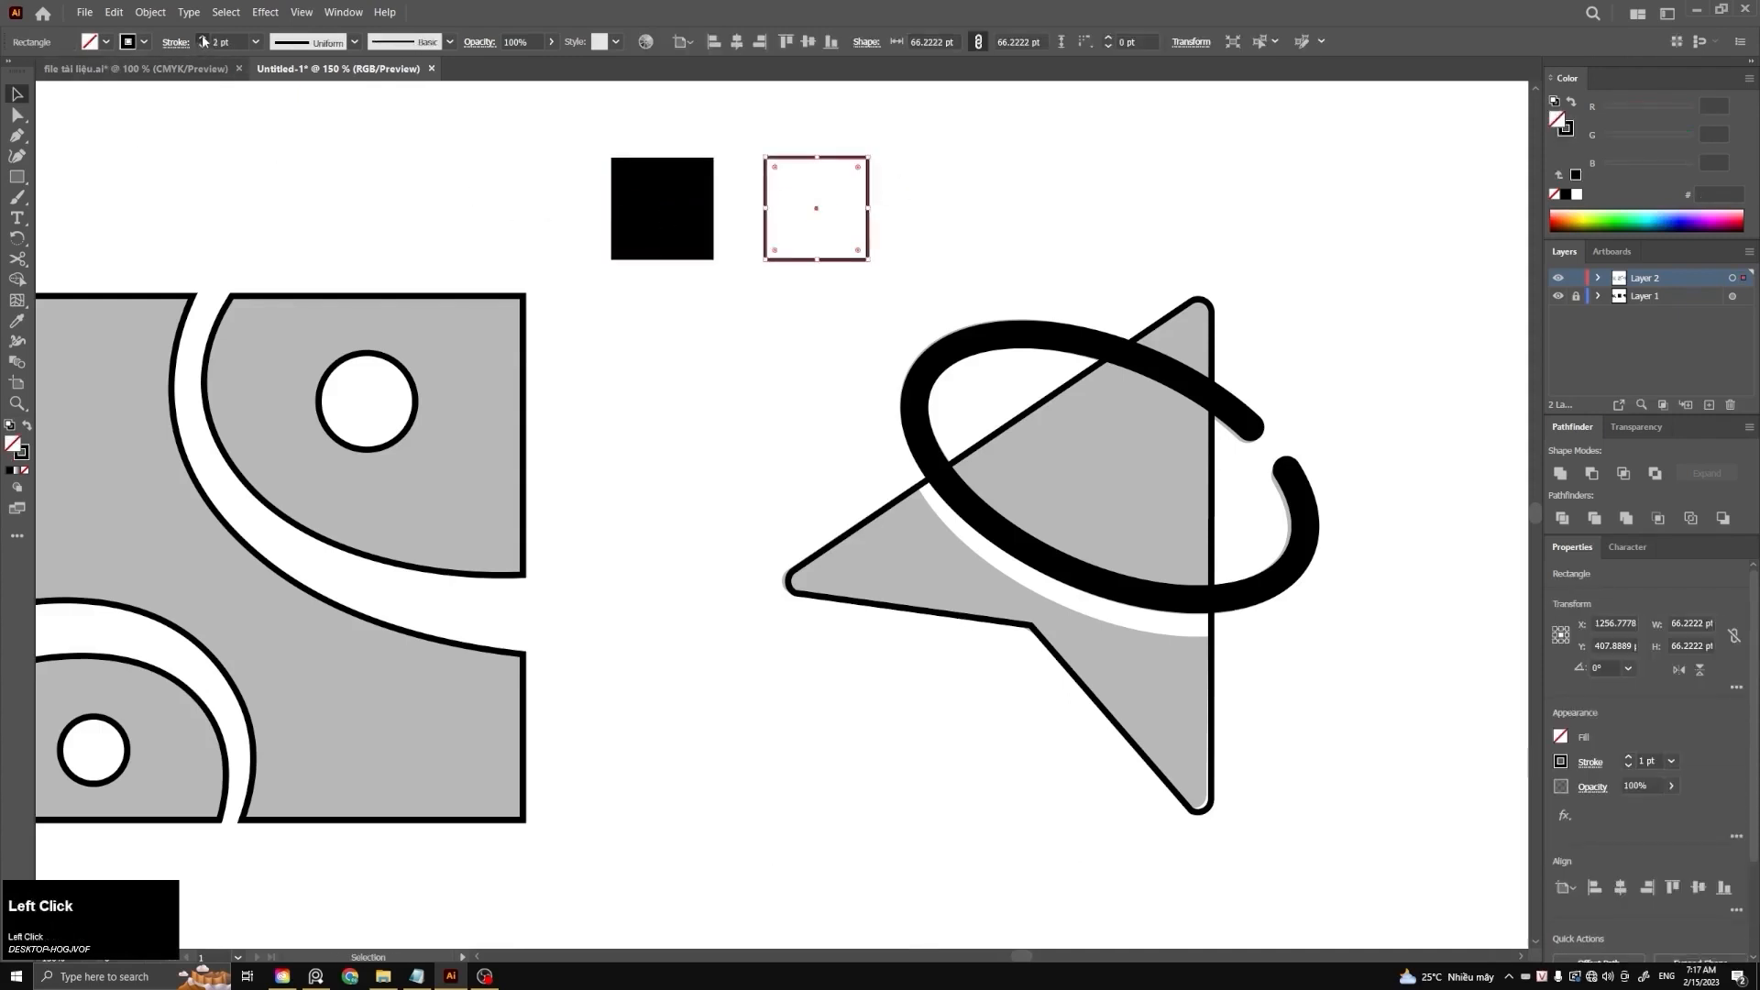
left_click(202, 37)
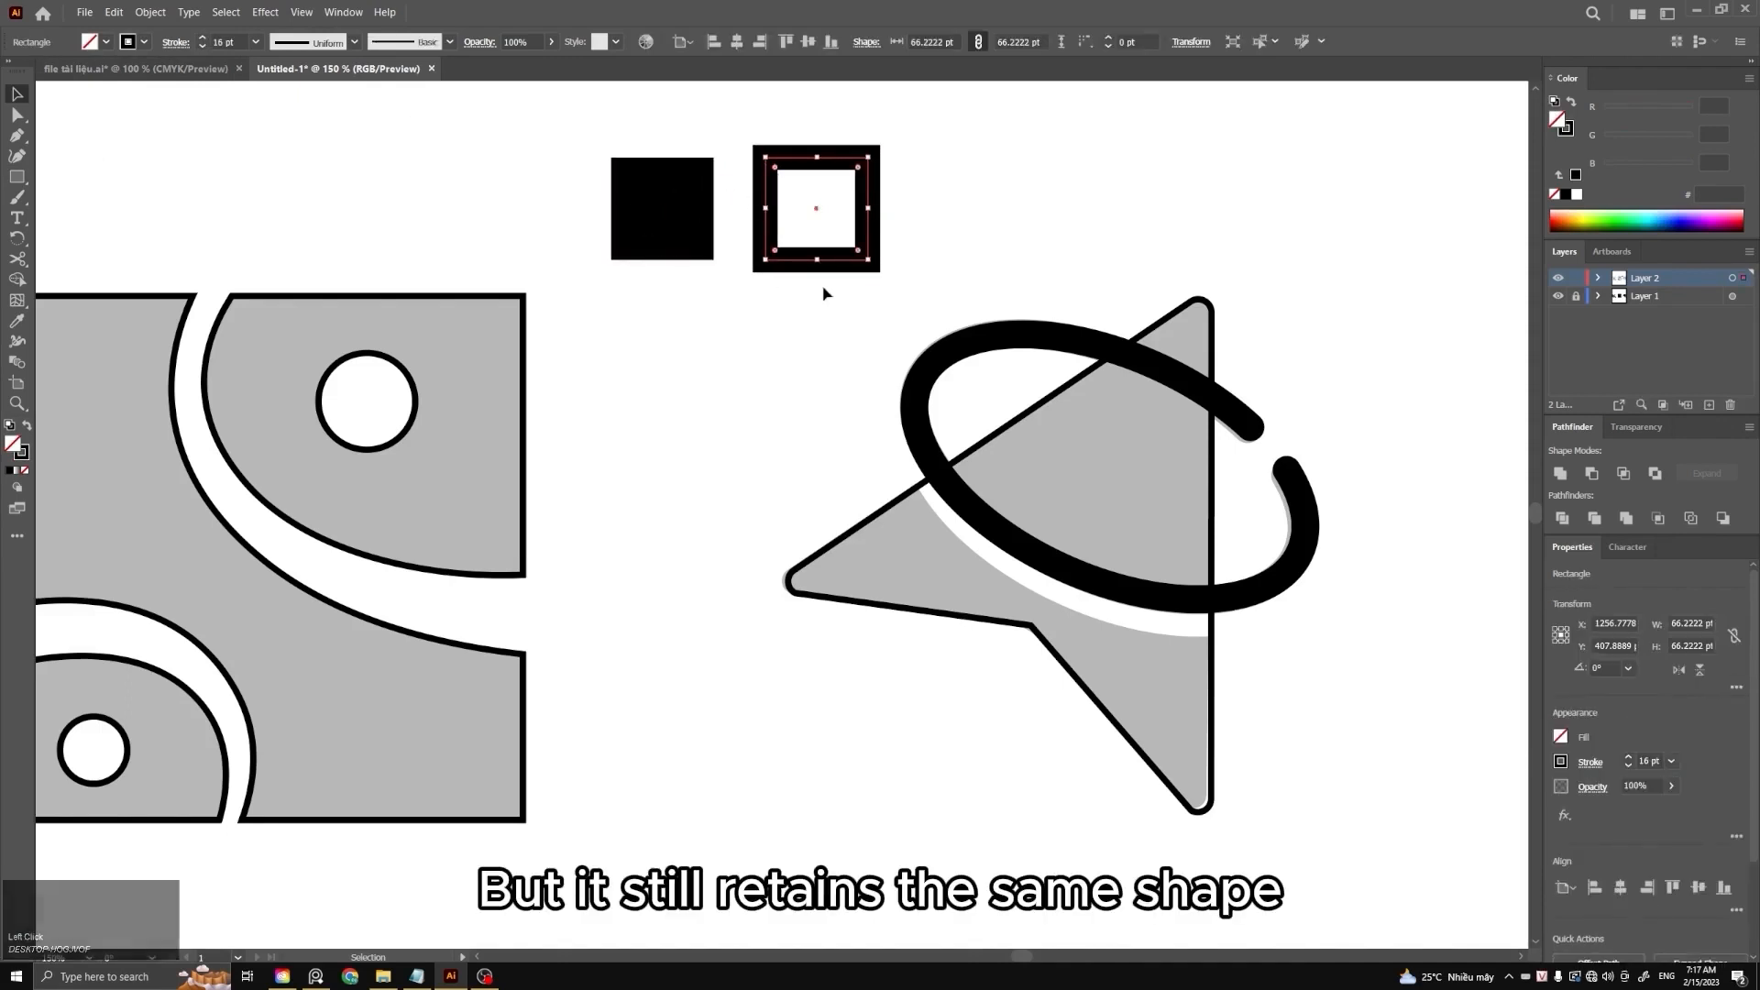
Convert the duplicated square's thick stroke into a filled shape with Outline Stroke
left_click(151, 12)
mouse_move(216, 346)
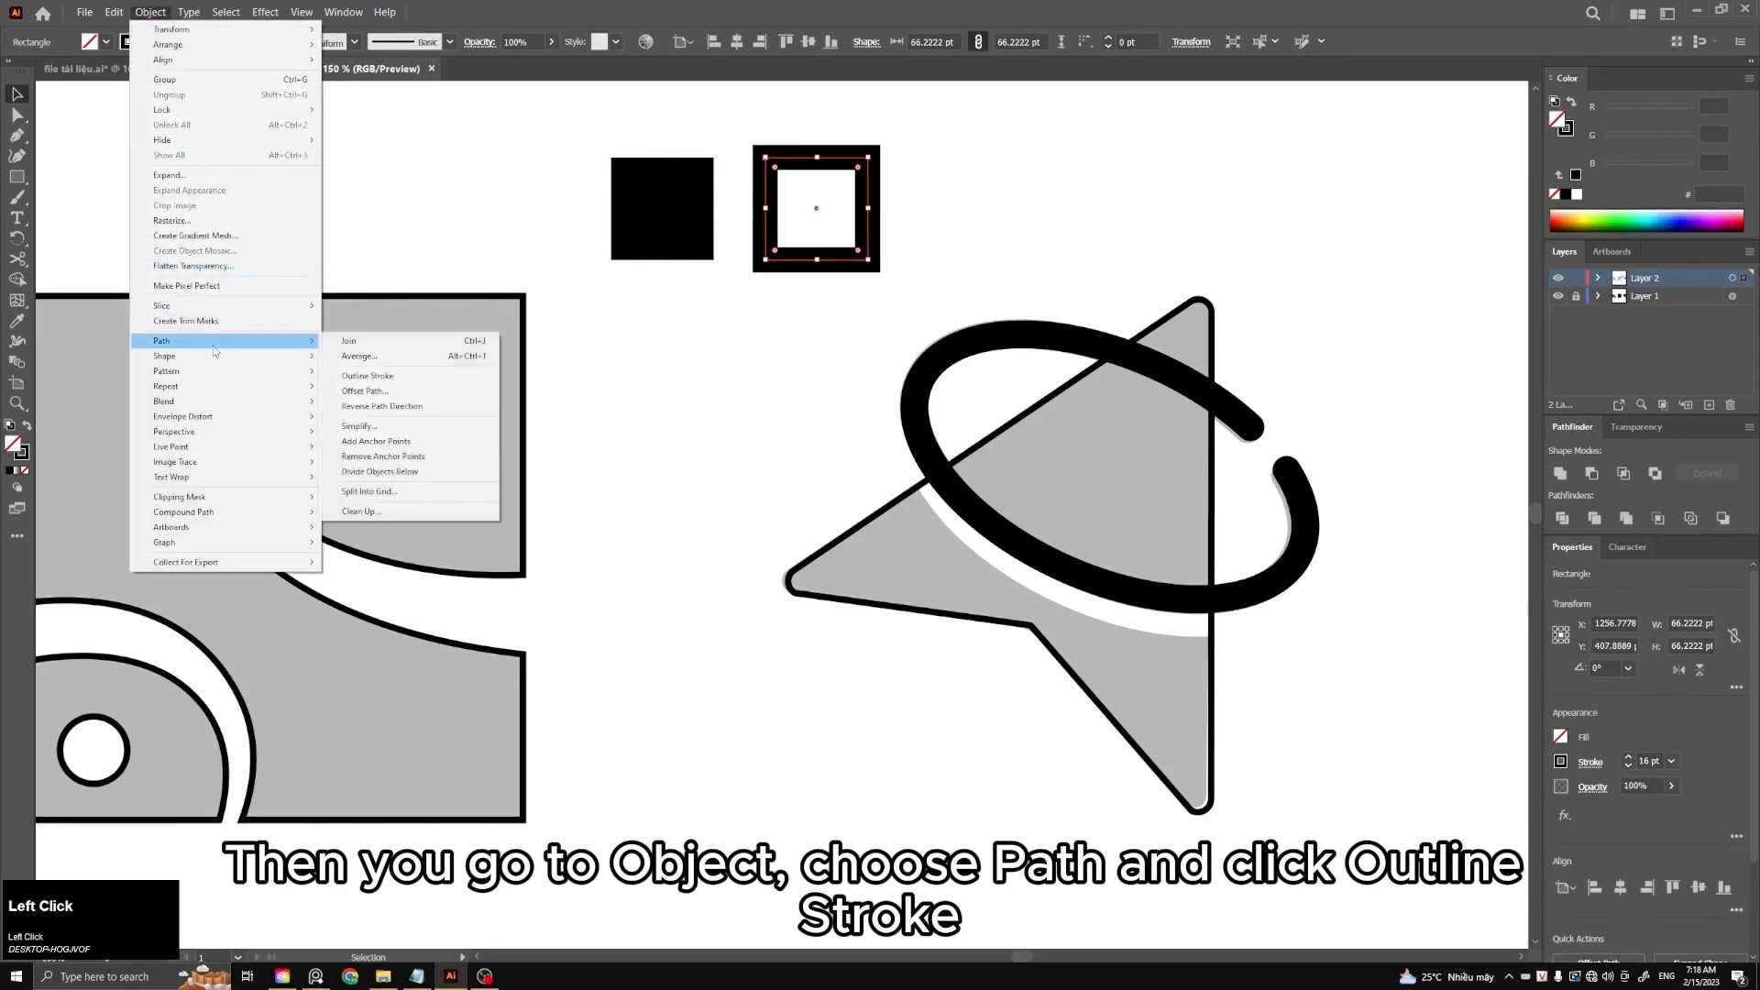
left_click(367, 376)
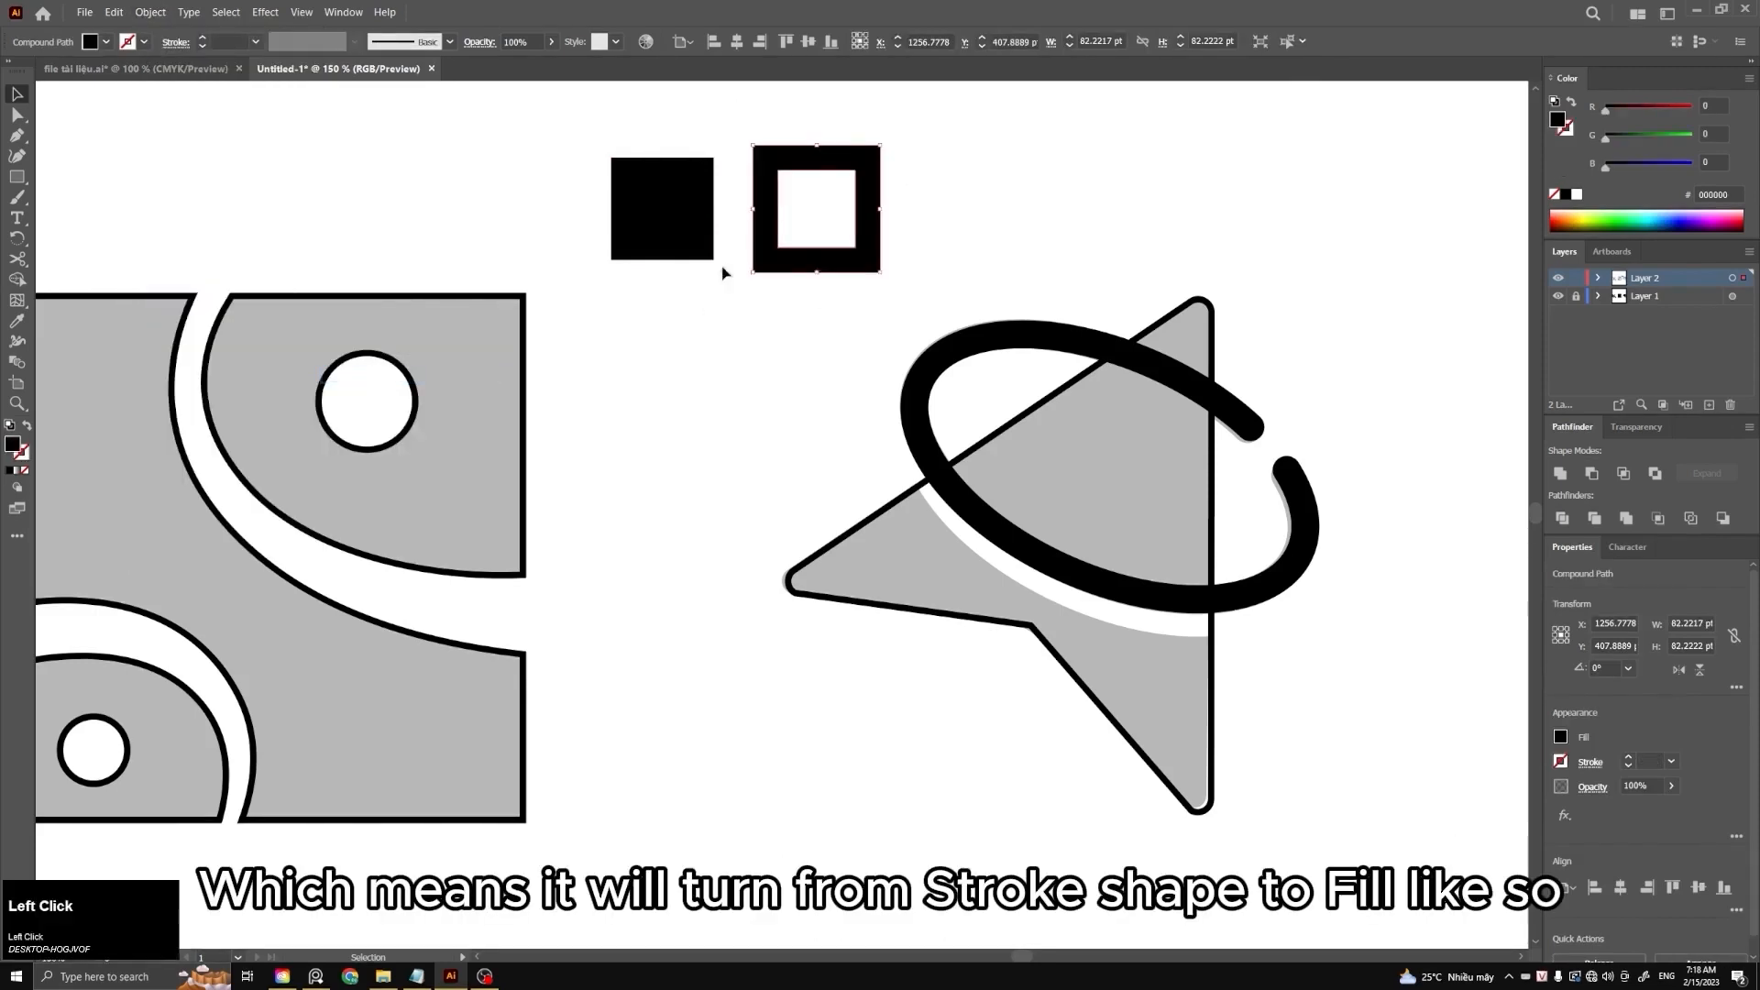
left_click(808, 205)
left_click_drag(767, 181, 747, 170)
left_click_drag(784, 202, 778, 202)
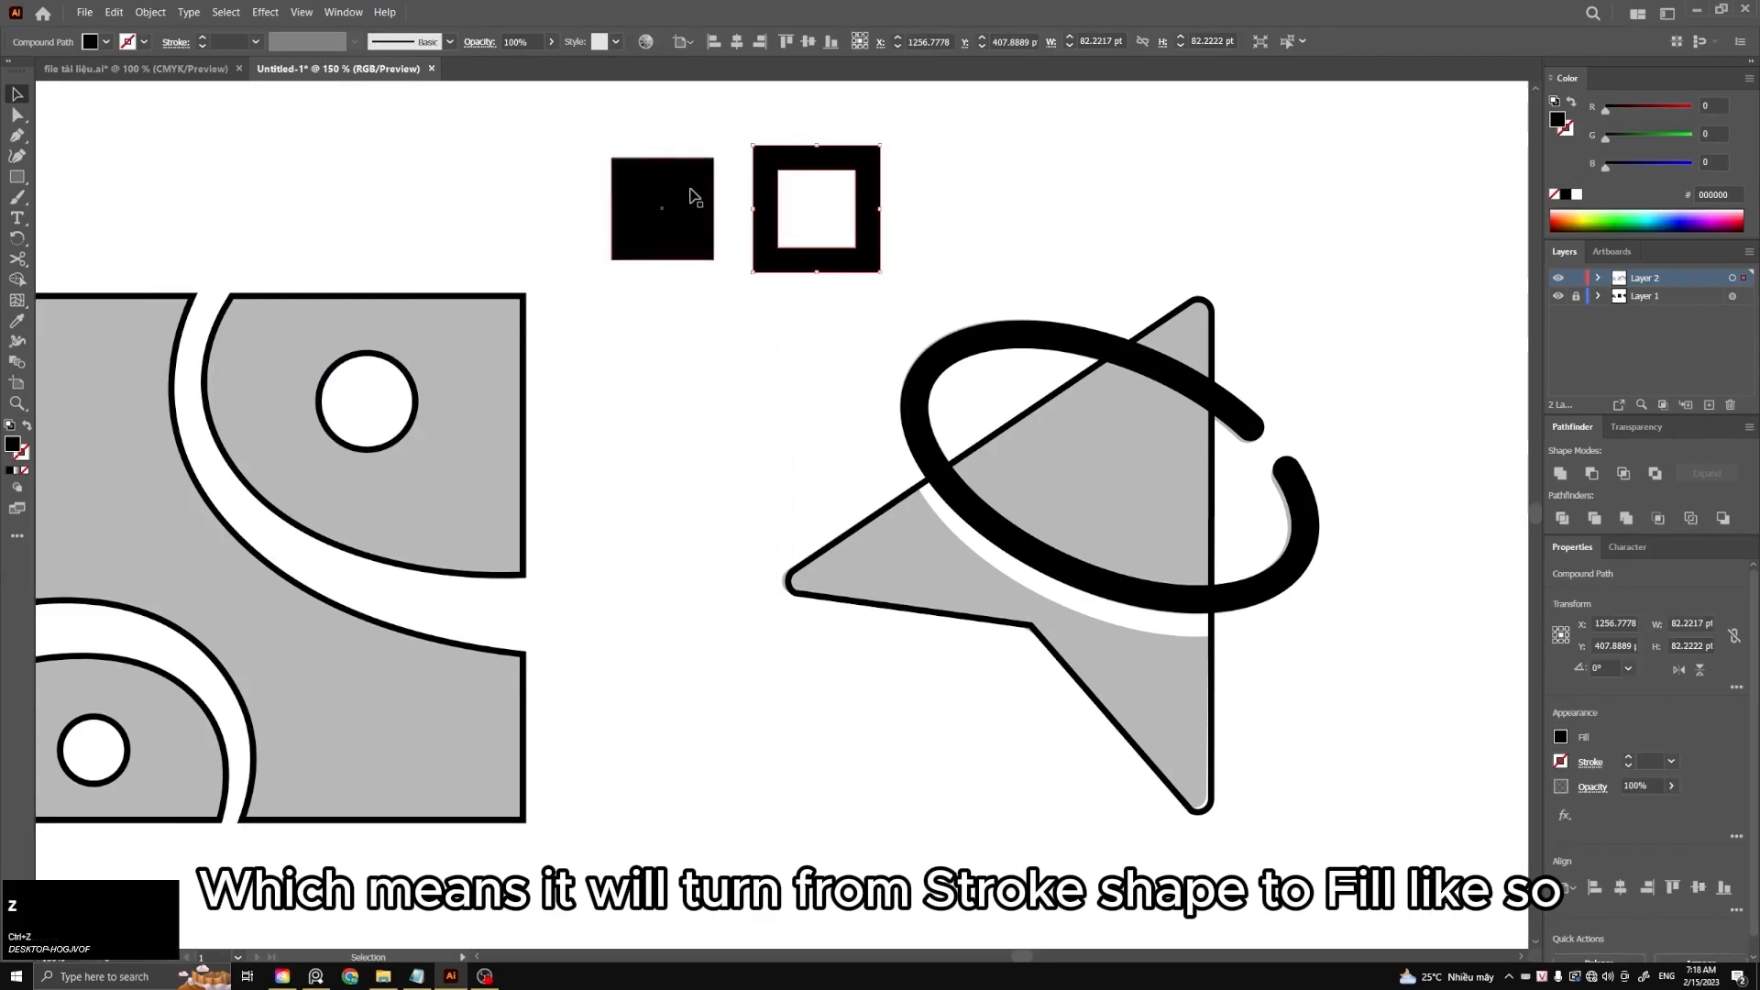
left_click(695, 194)
left_click(757, 202)
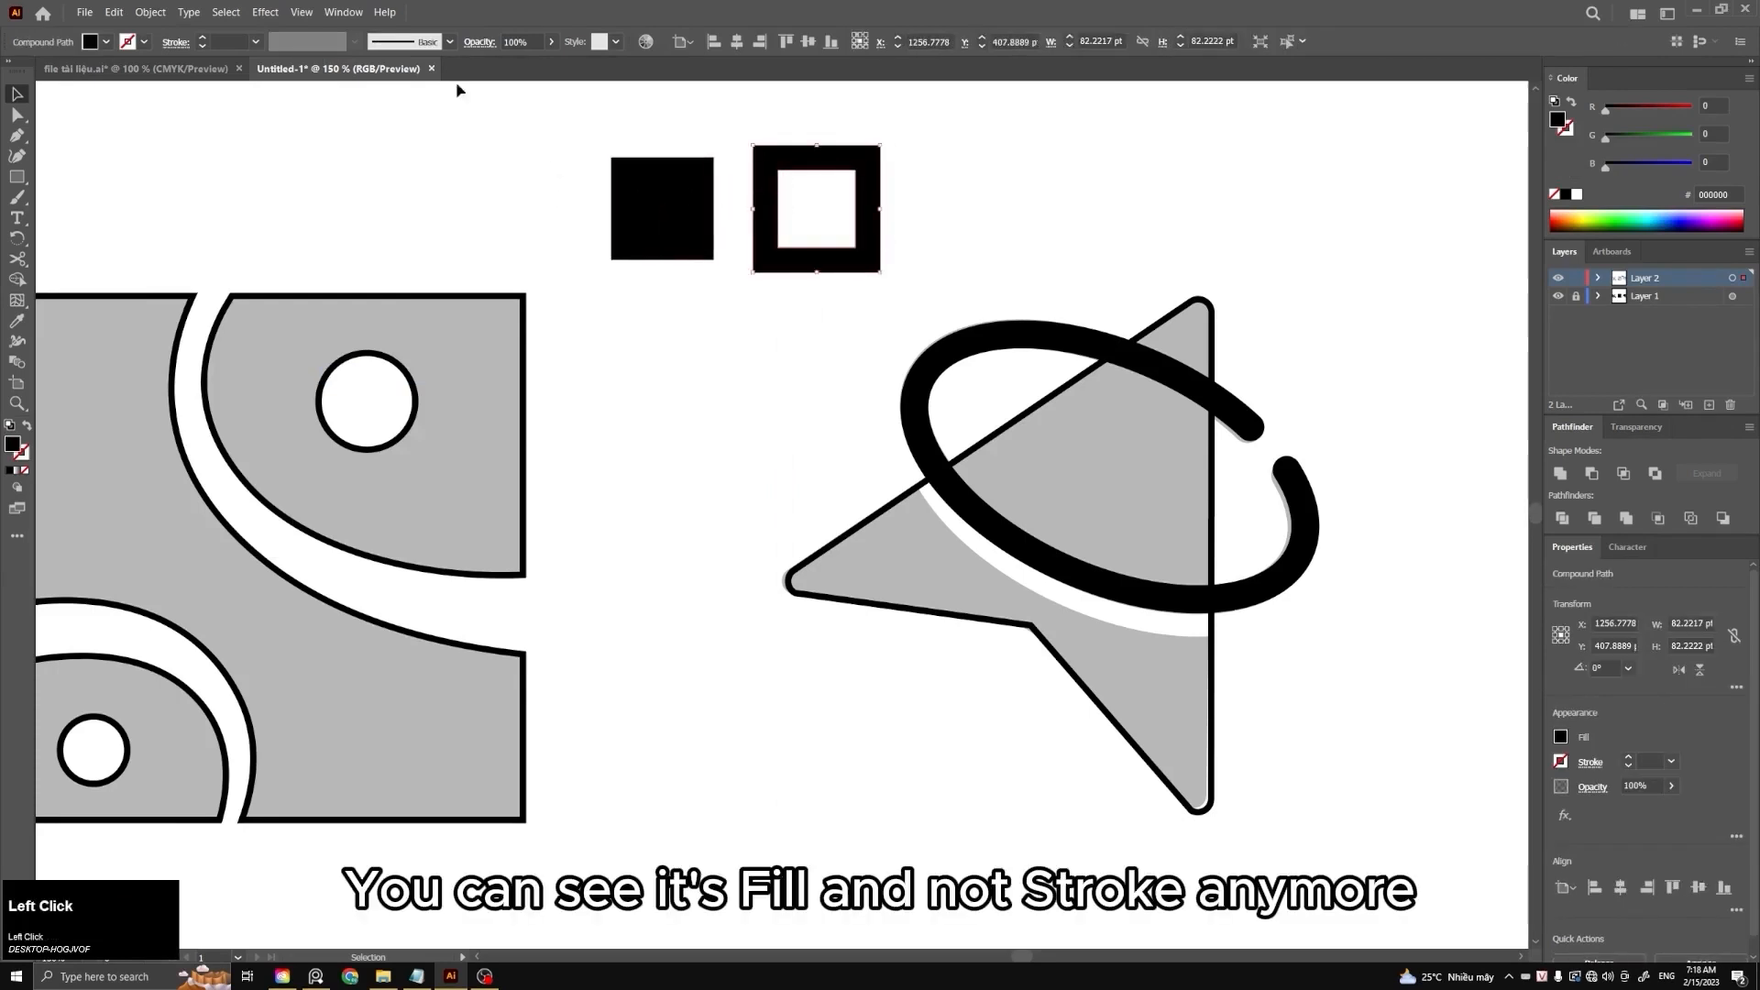
Fill the outlined square frame with magenta (FF00FF)
left_click(106, 42)
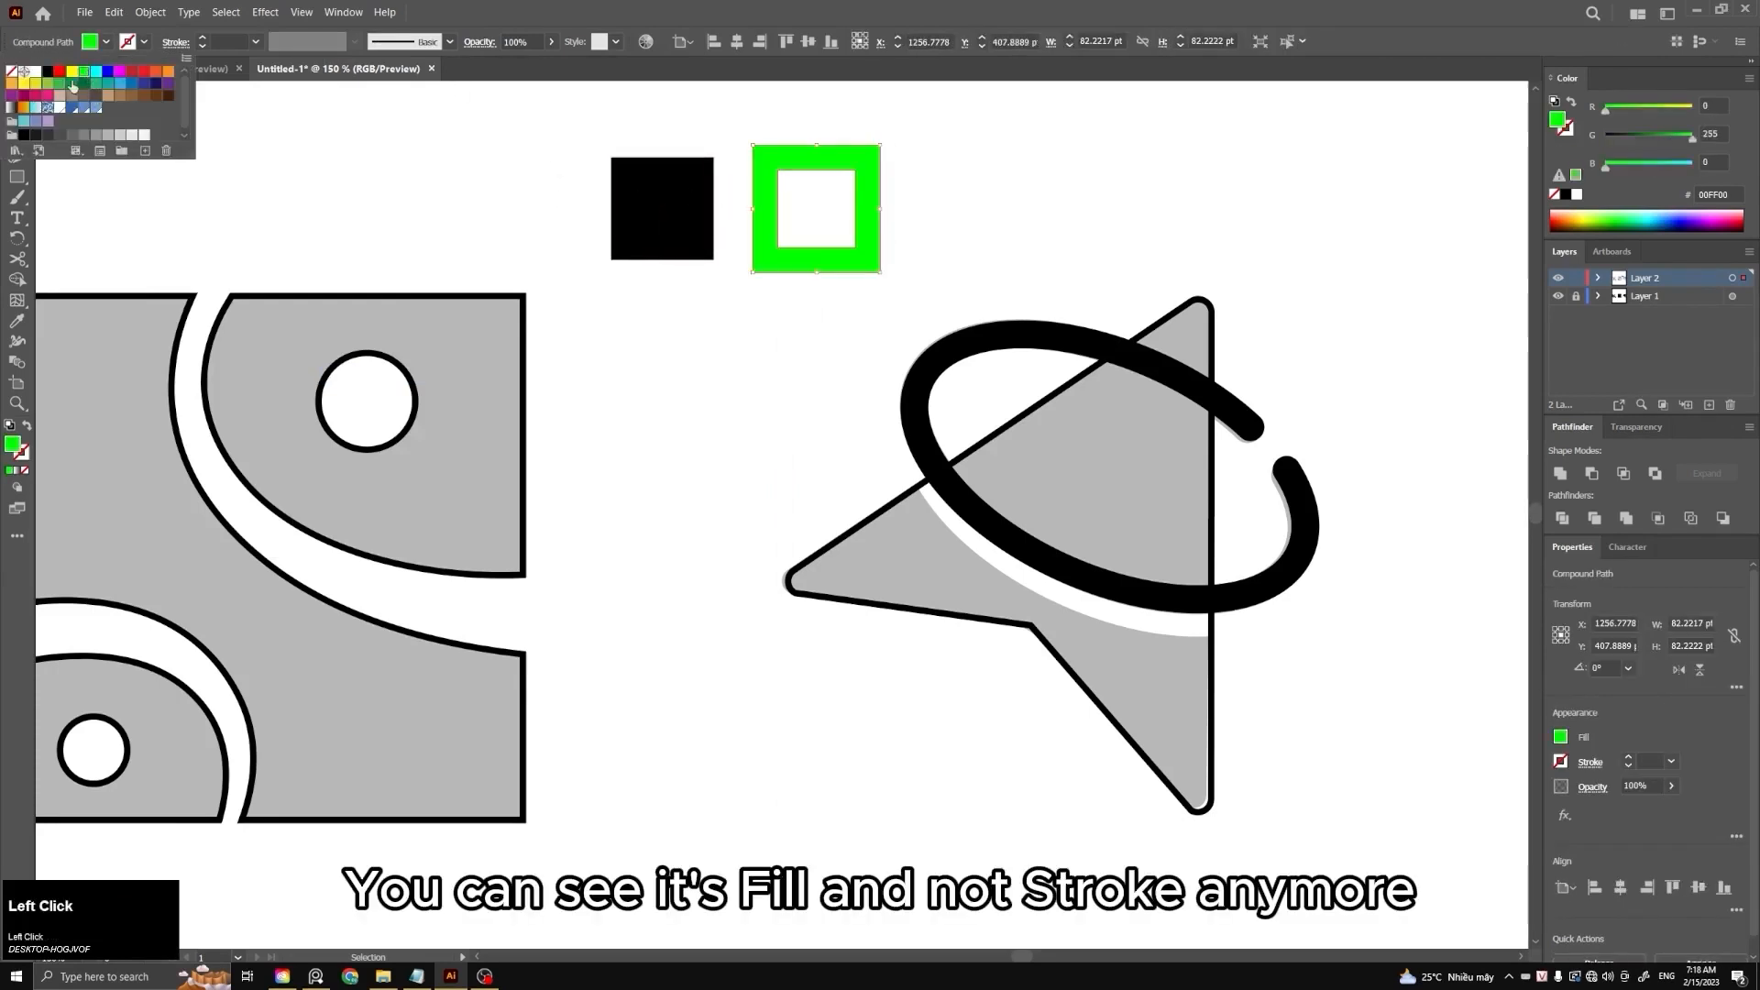
left_click(156, 83)
left_click(144, 71)
left_click(121, 72)
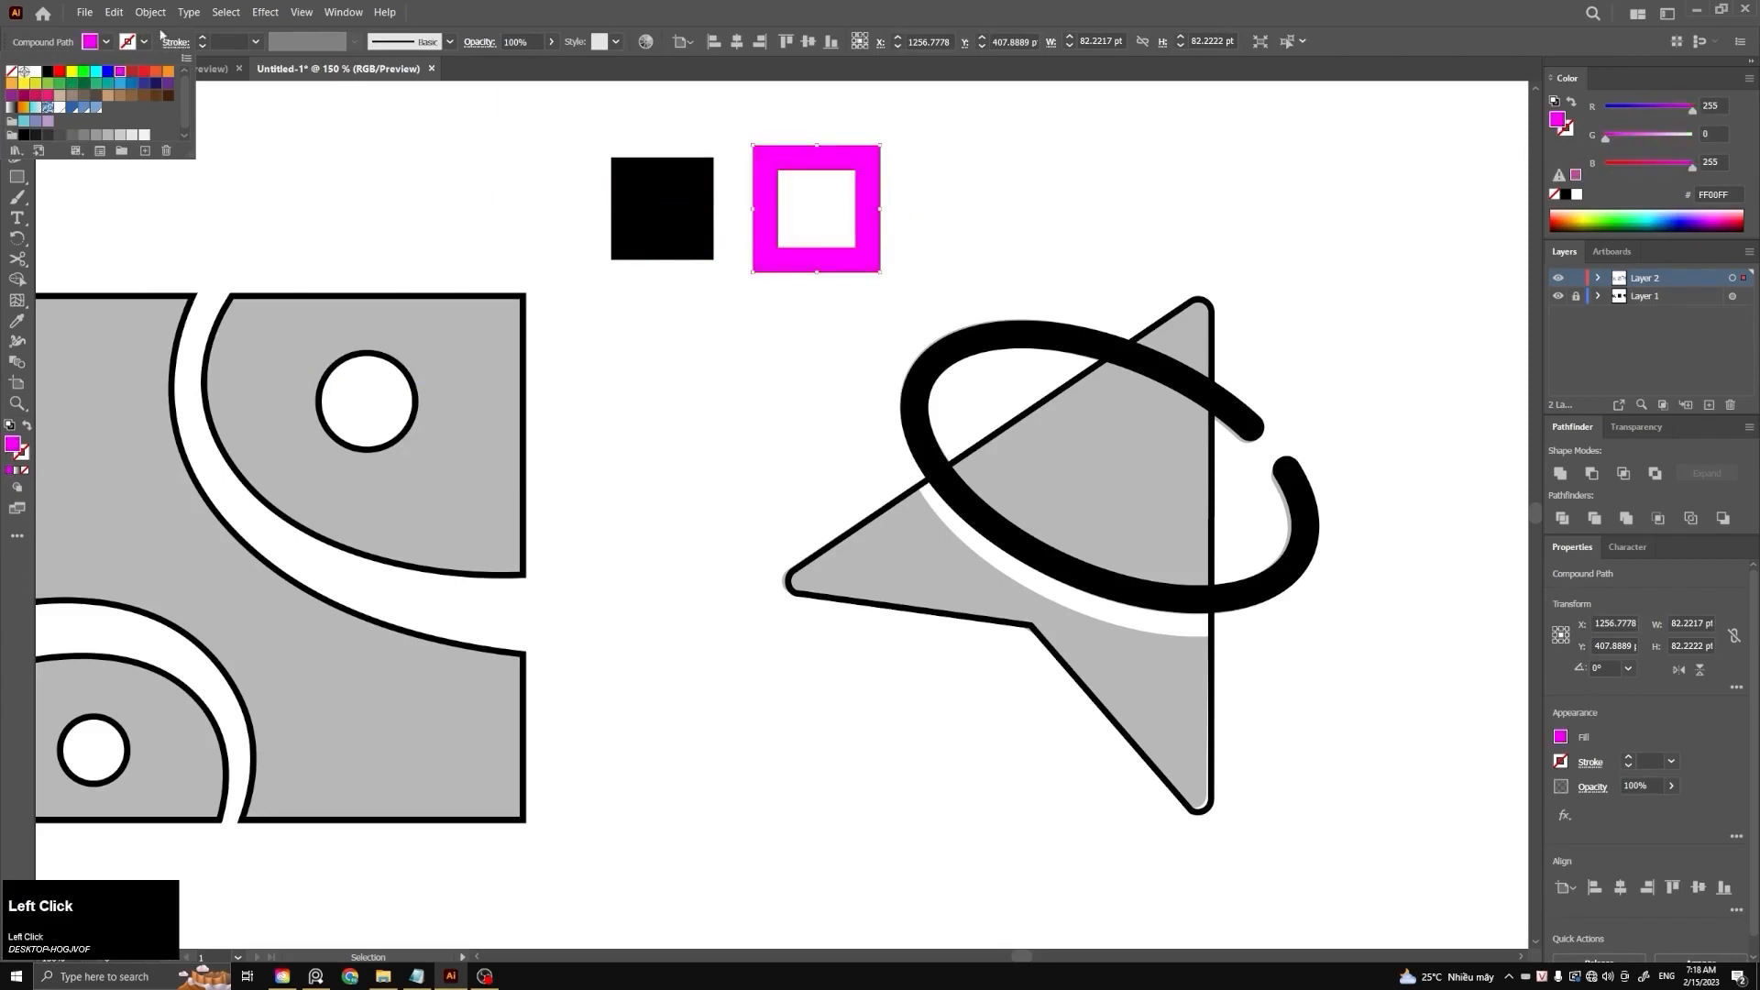
left_click(443, 212)
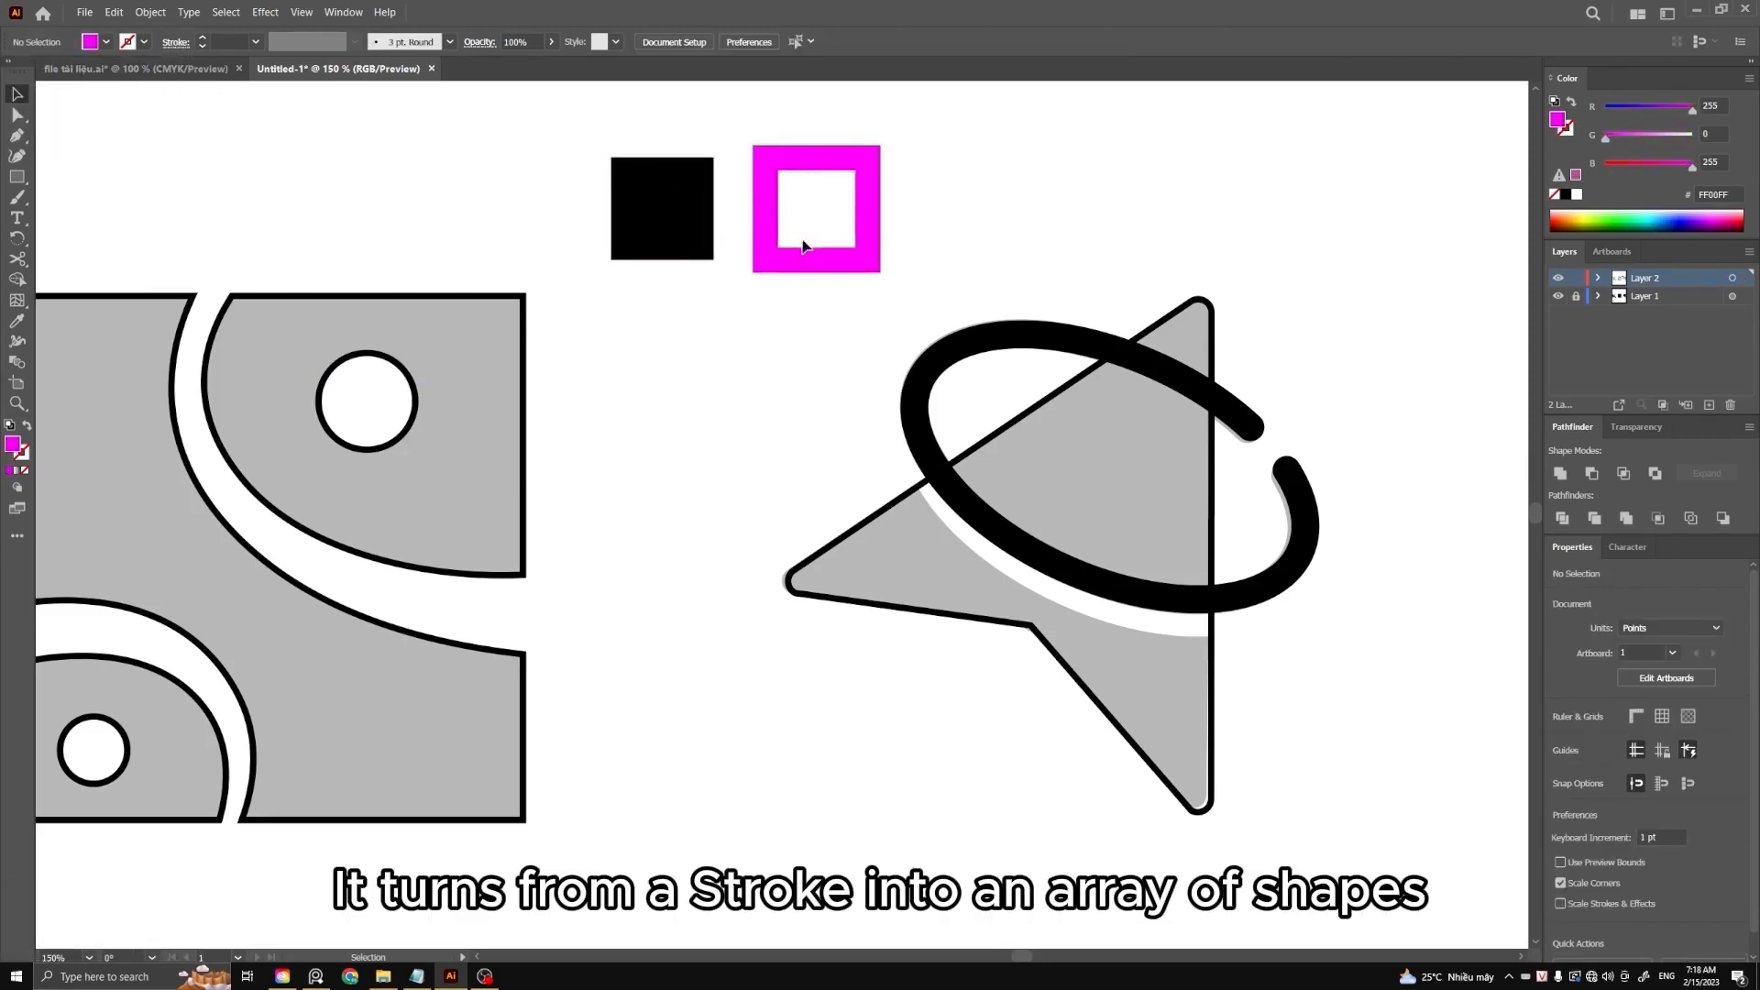
left_click(801, 210)
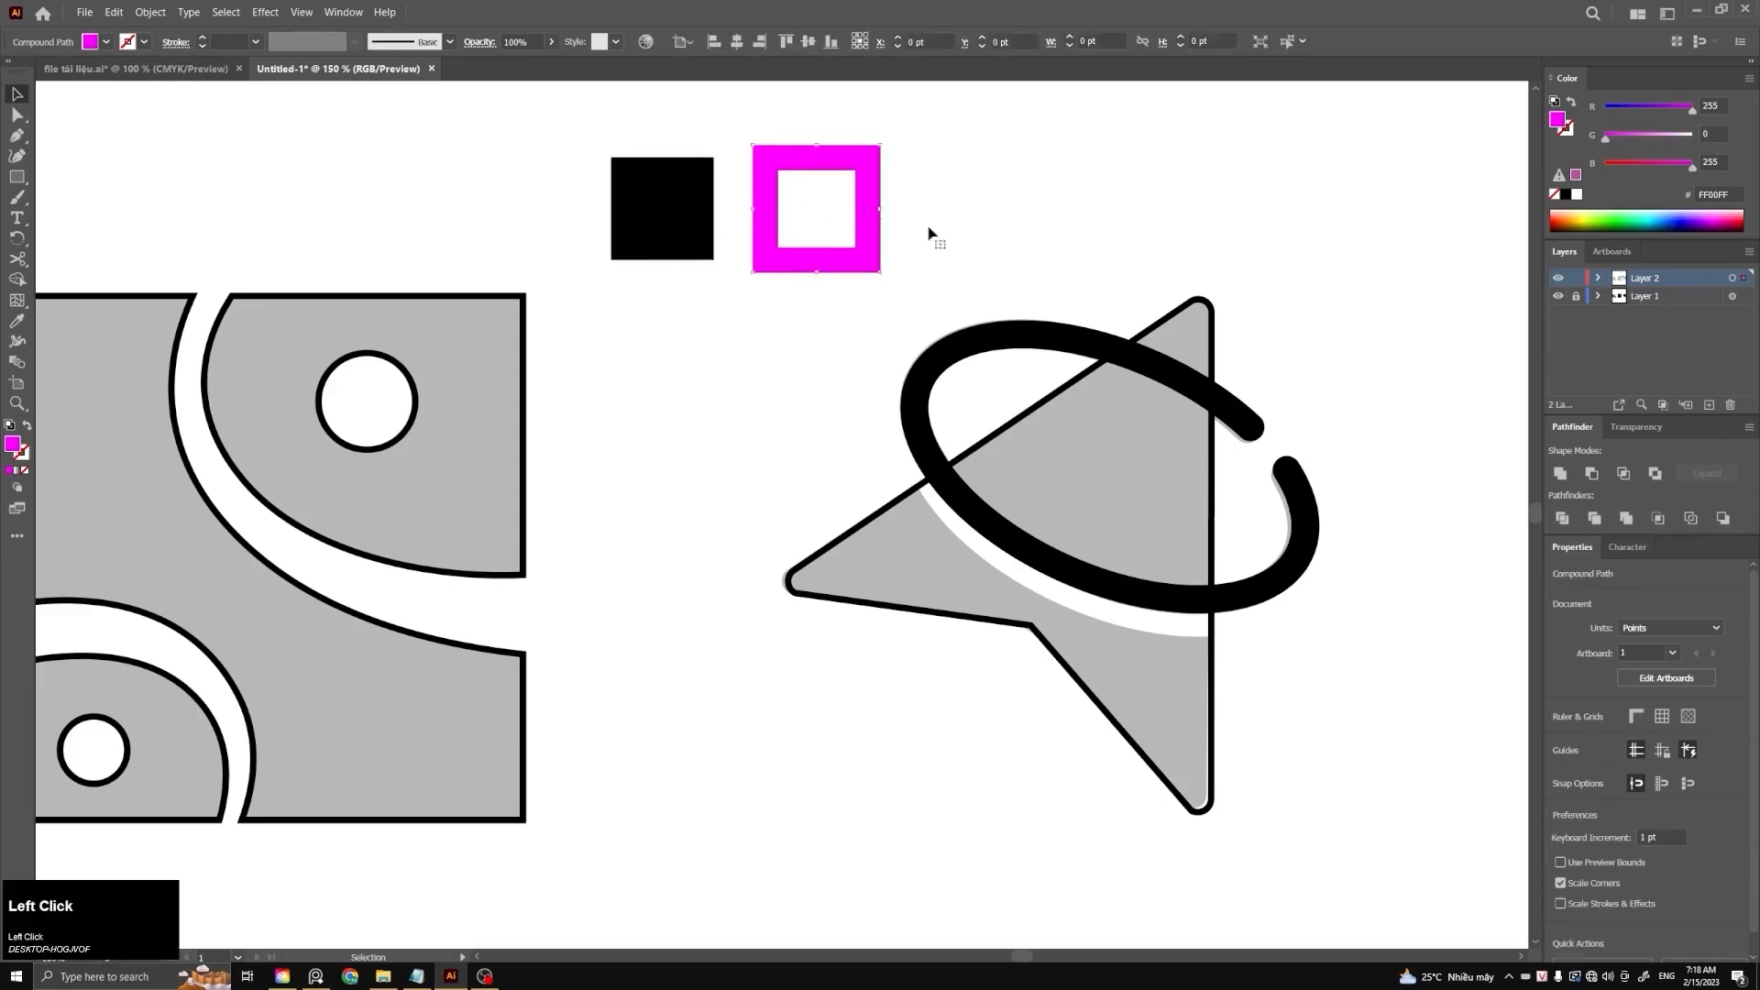
Try converting the star icon's ring from a stroke into a filled shape with Outline Stroke
left_click(1025, 342)
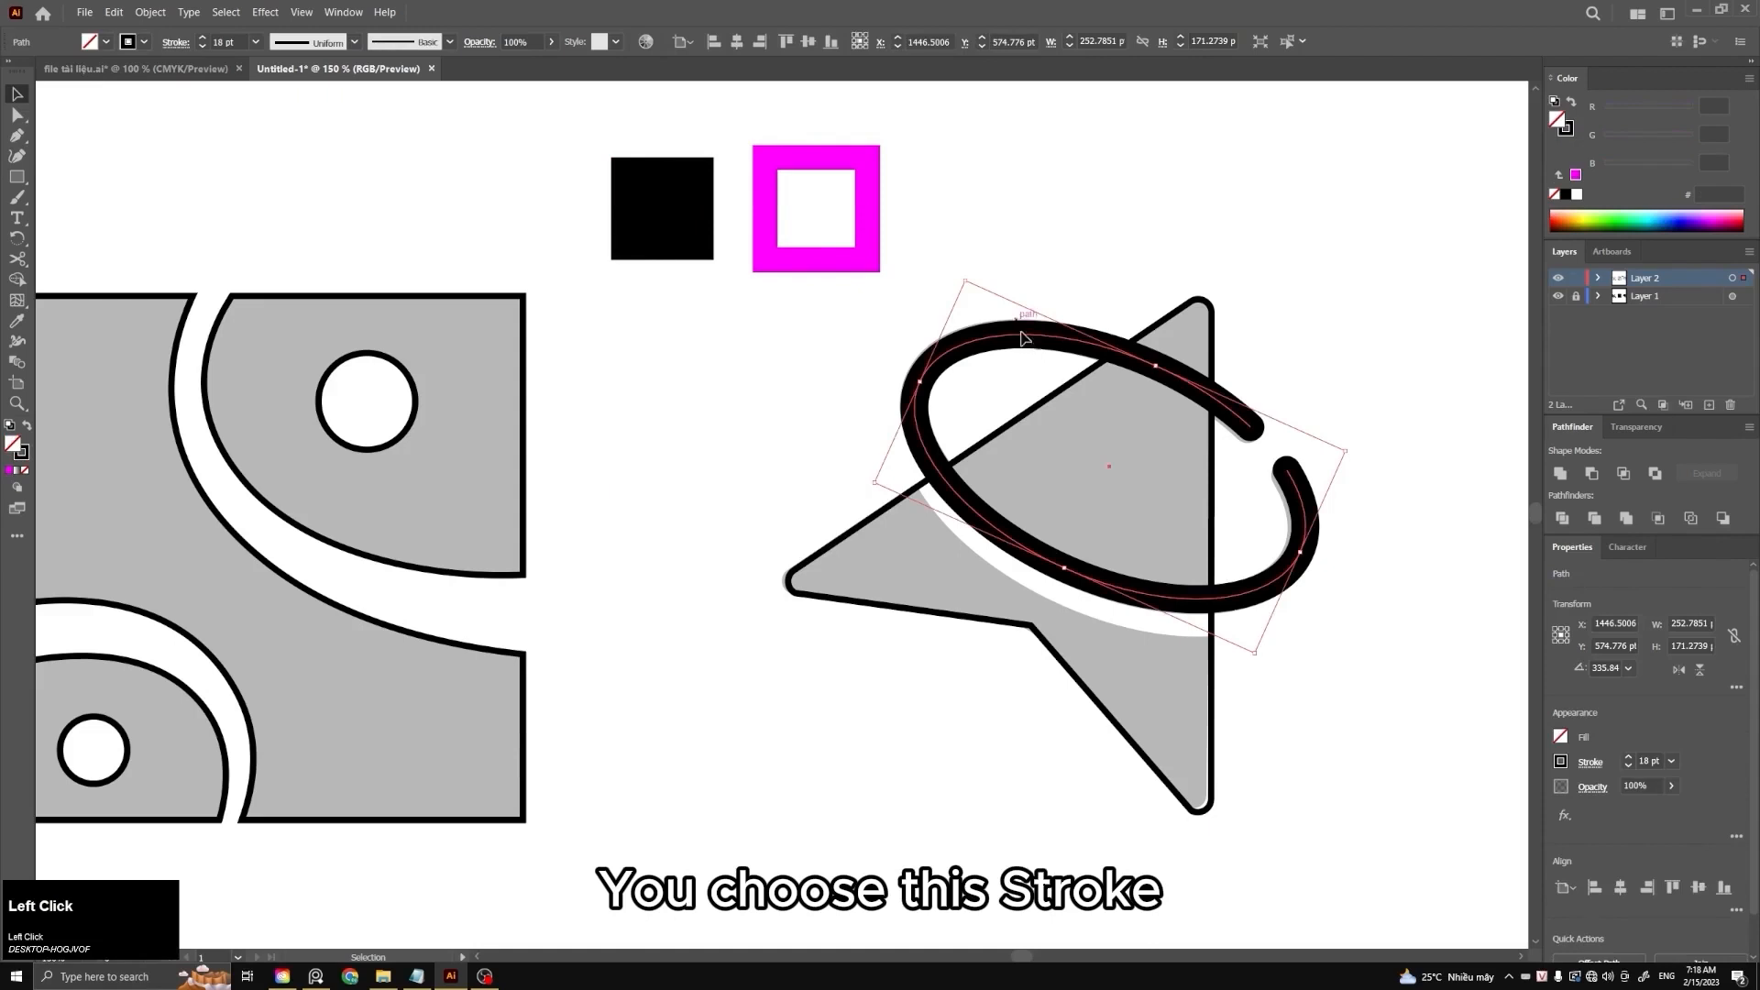
left_click(150, 12)
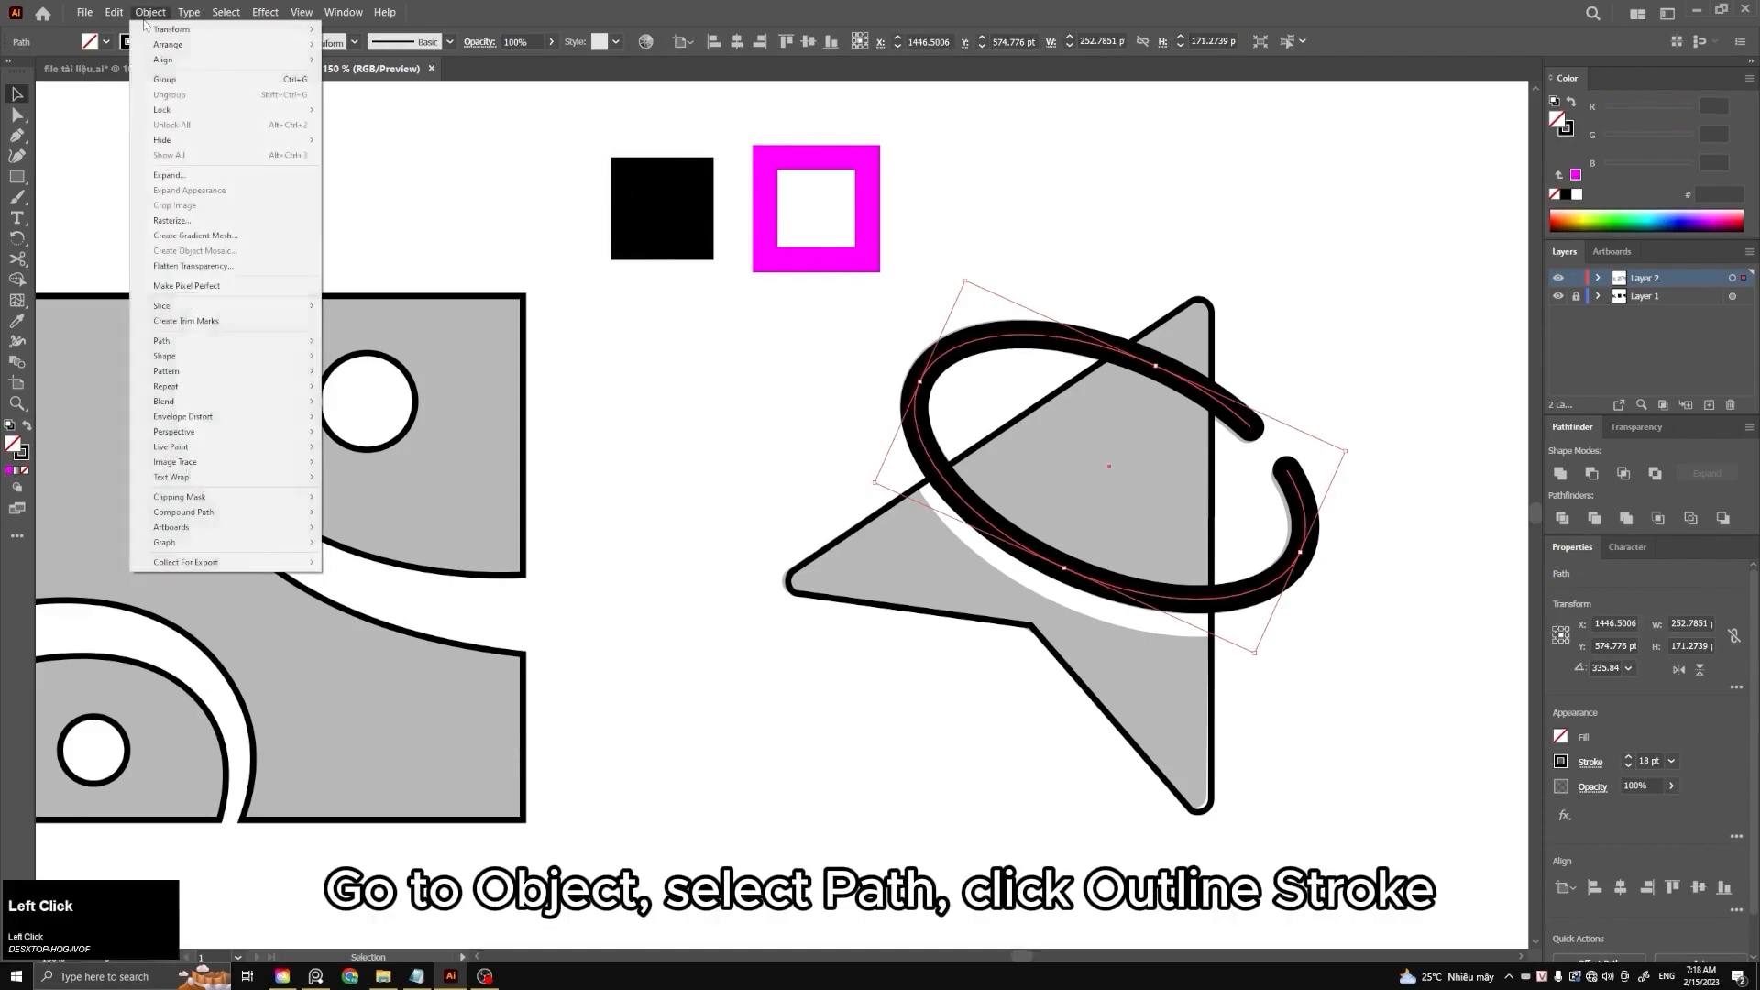
mouse_move(237, 342)
left_click(367, 376)
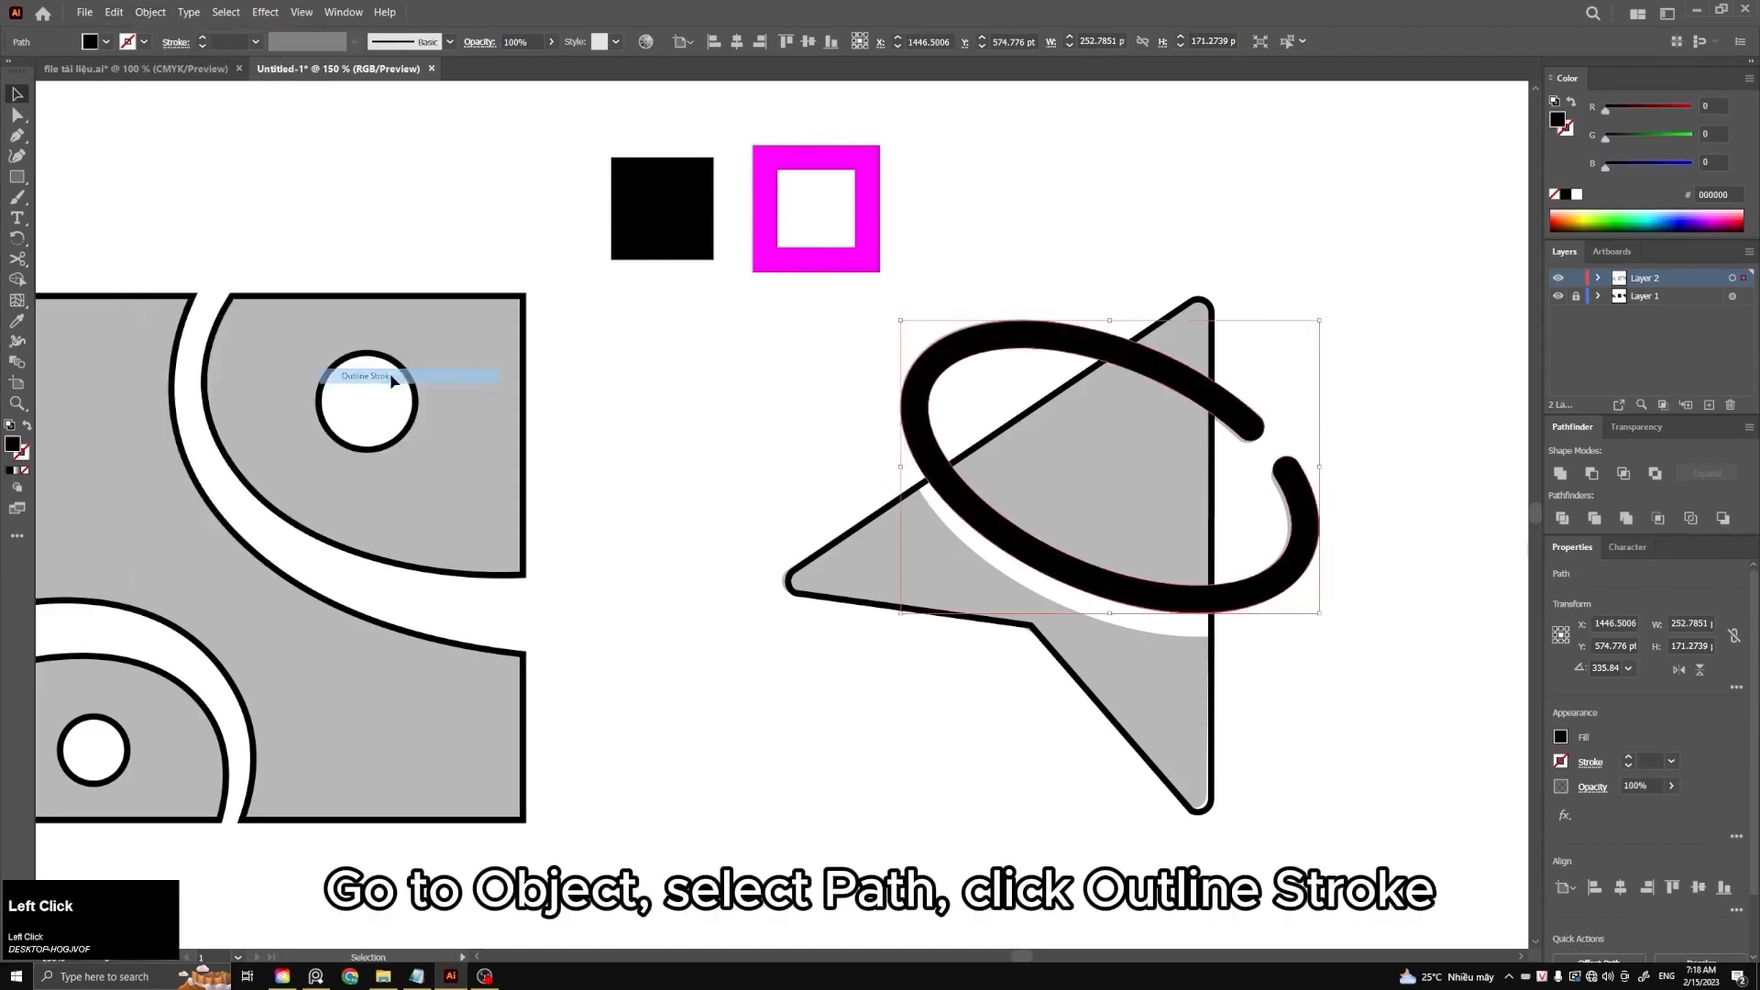
Try moving the outlined ring slightly off the grey reference, and undo the move
left_click(1121, 429)
left_click_drag(1247, 418, 1234, 423)
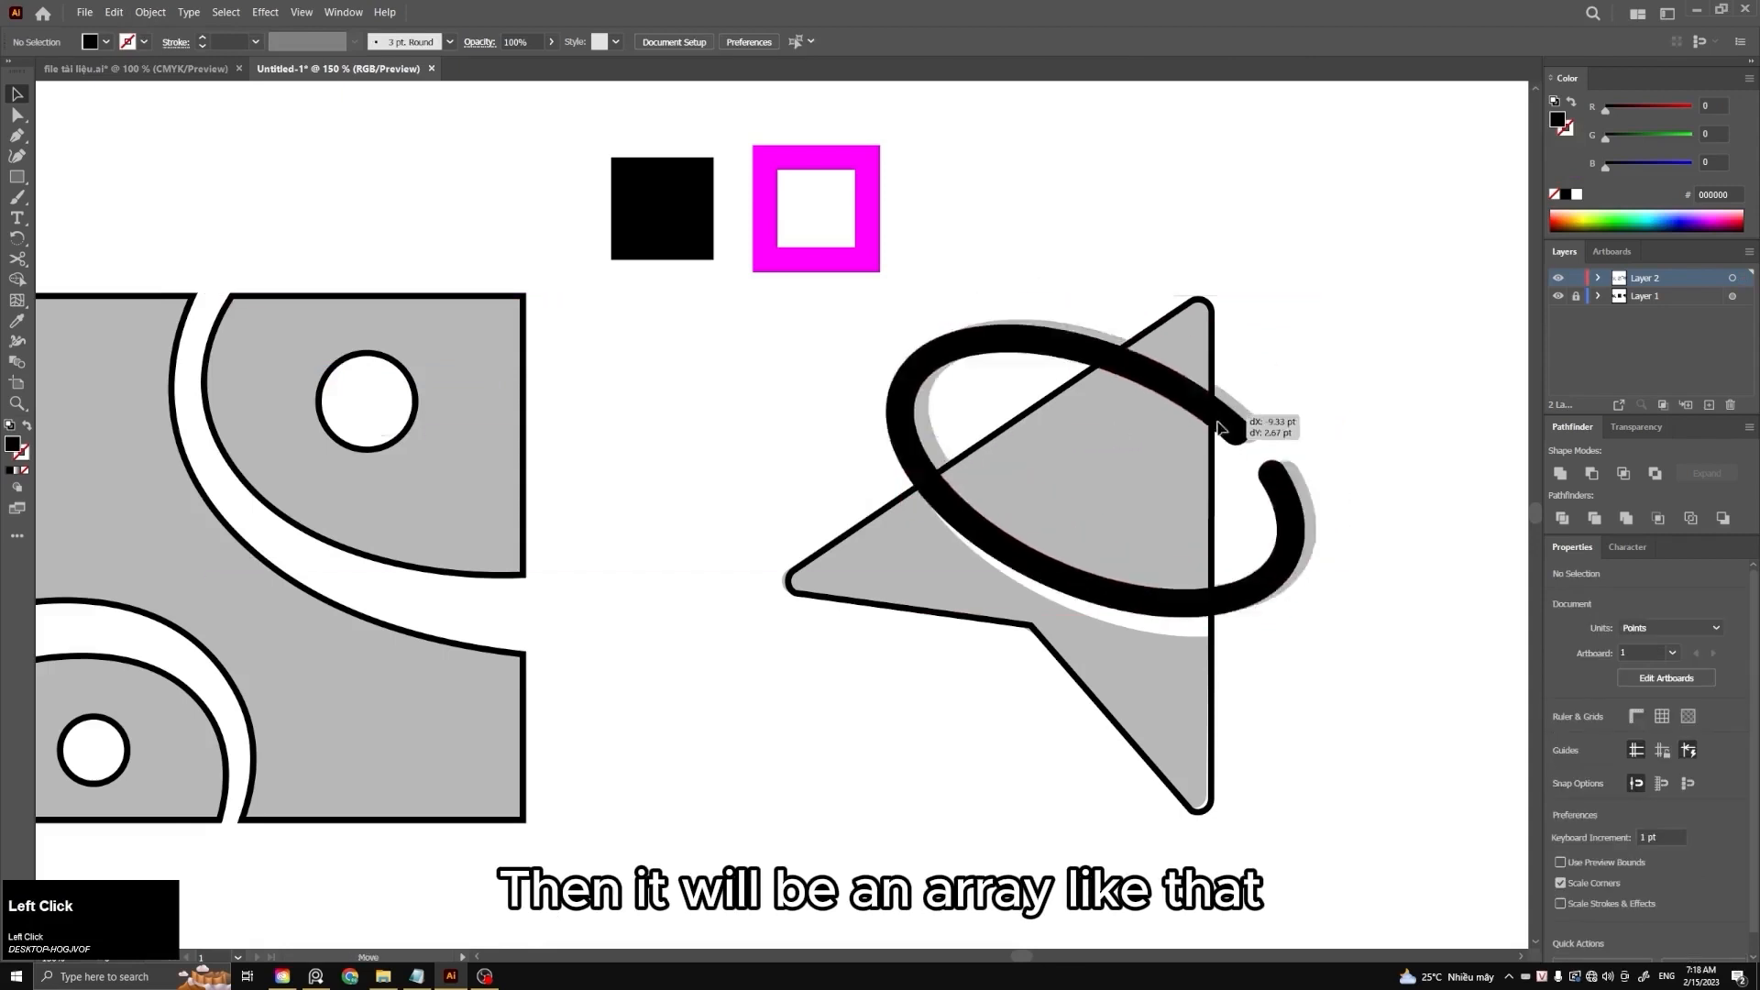
key("ctrl+z")
left_click(1352, 352)
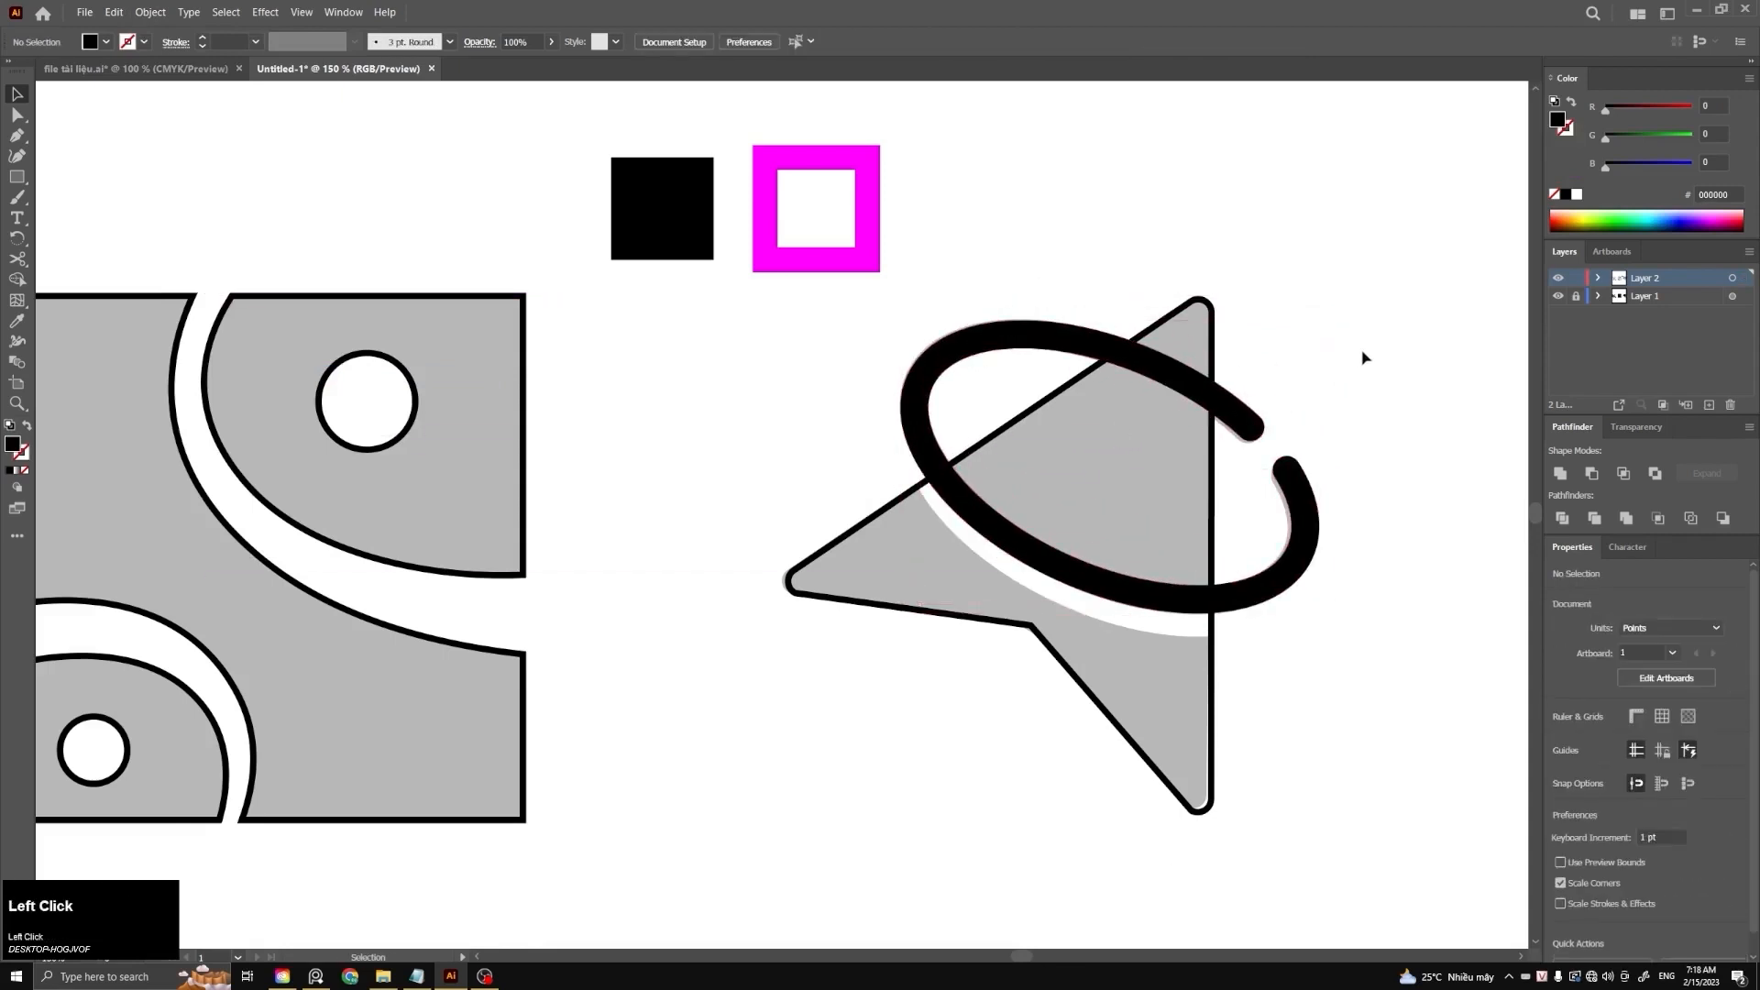
left_click(1004, 347)
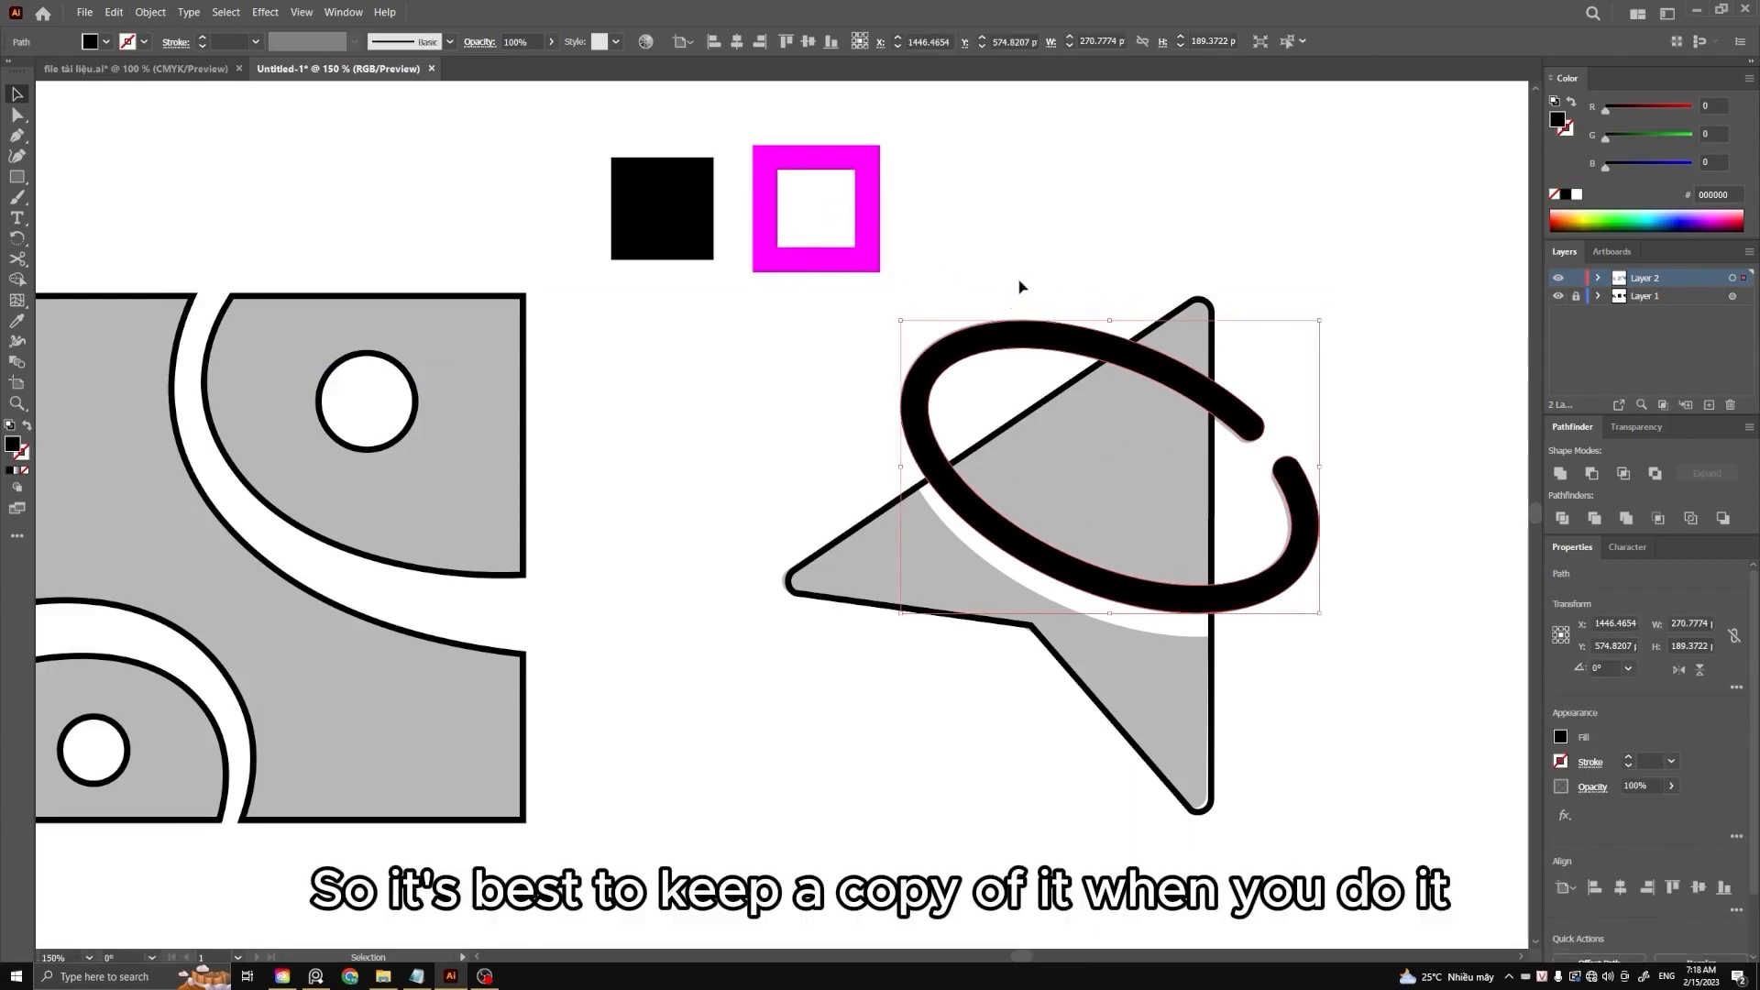
left_click(1032, 302)
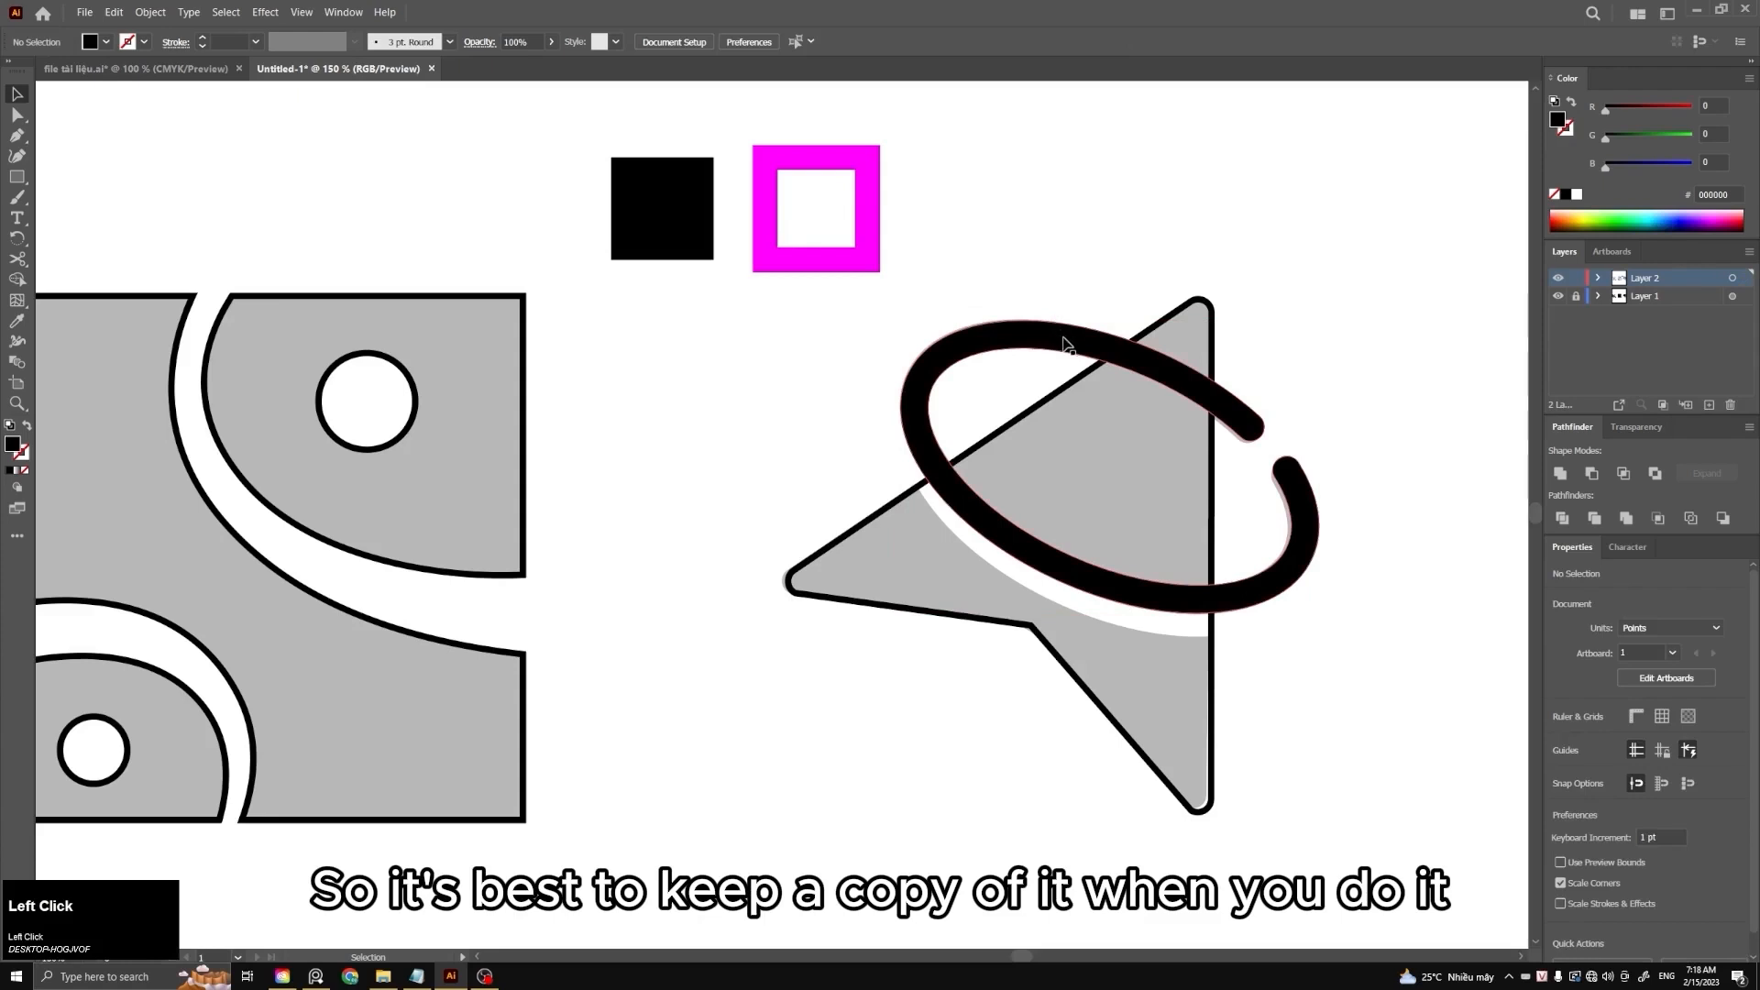
Undo the ring's stroke outlining and place a copy of the ring and star outline beside the artboard
scroll(1337, 658, "down", 1)
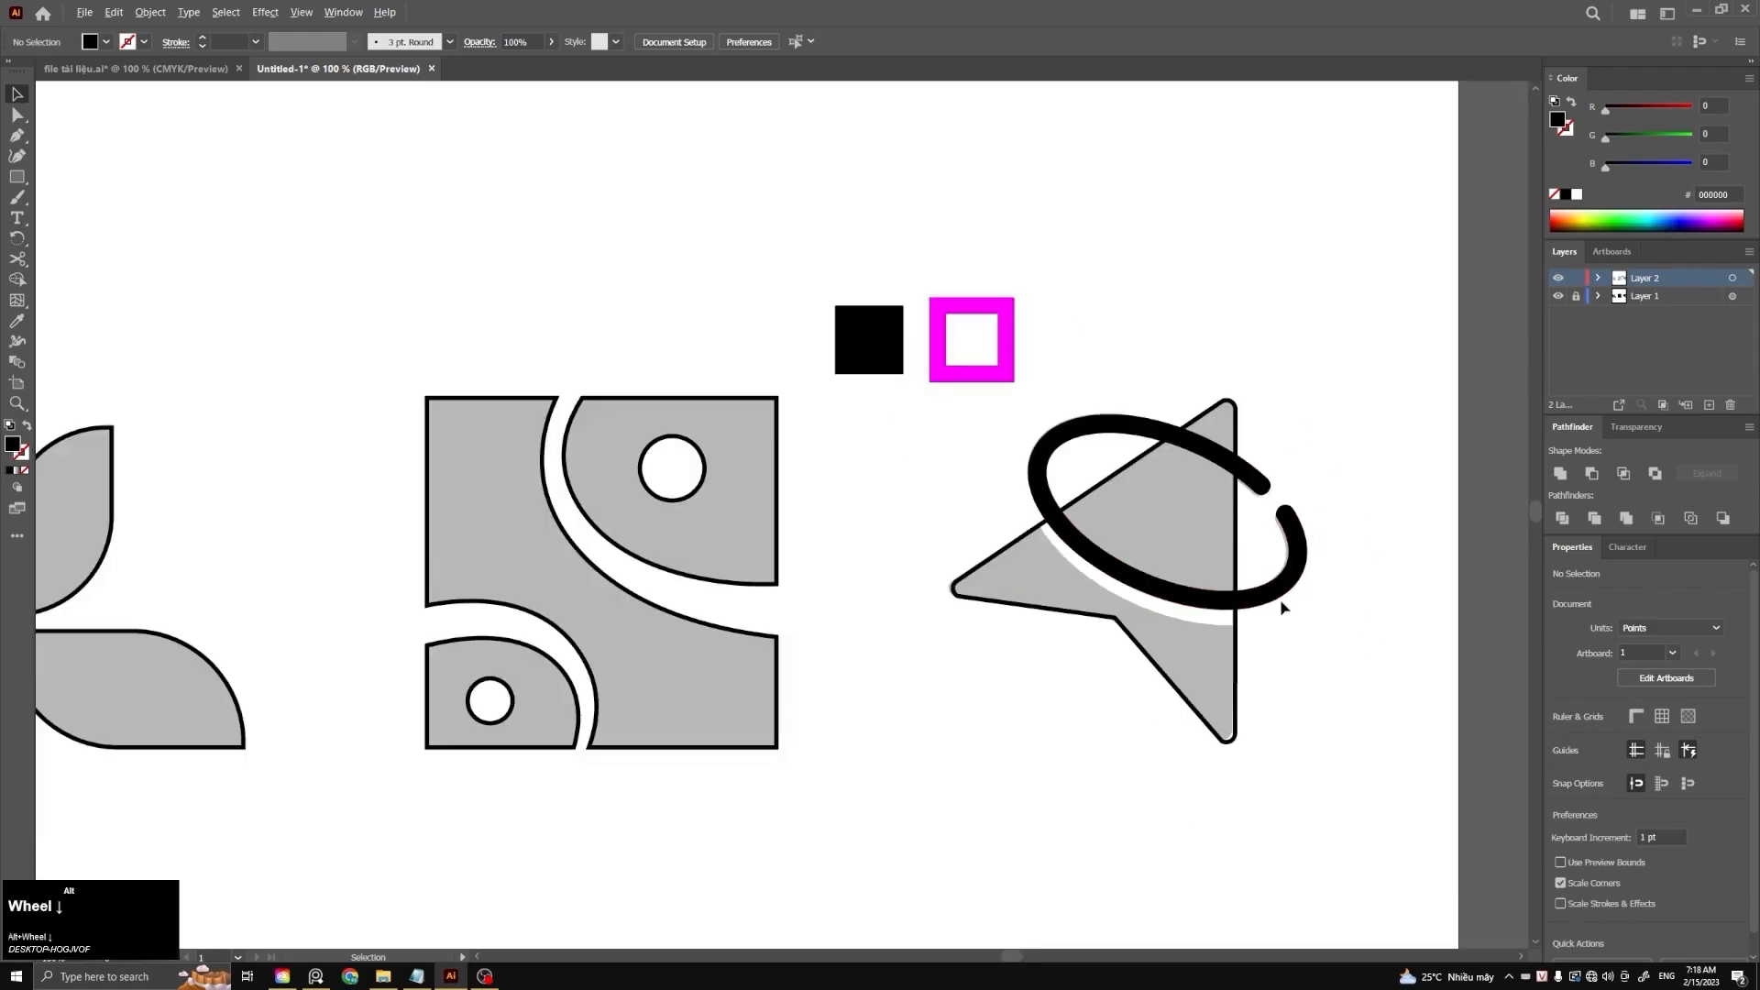
key("space")
mouse_move(1320, 675)
left_mouse_down()
mouse_move(969, 631)
mouse_move(690, 372)
left_mouse_up()
key("ctrl+z")
left_click(997, 667)
left_click_drag(997, 666, 695, 339)
left_click_drag(848, 410, 1406, 476)
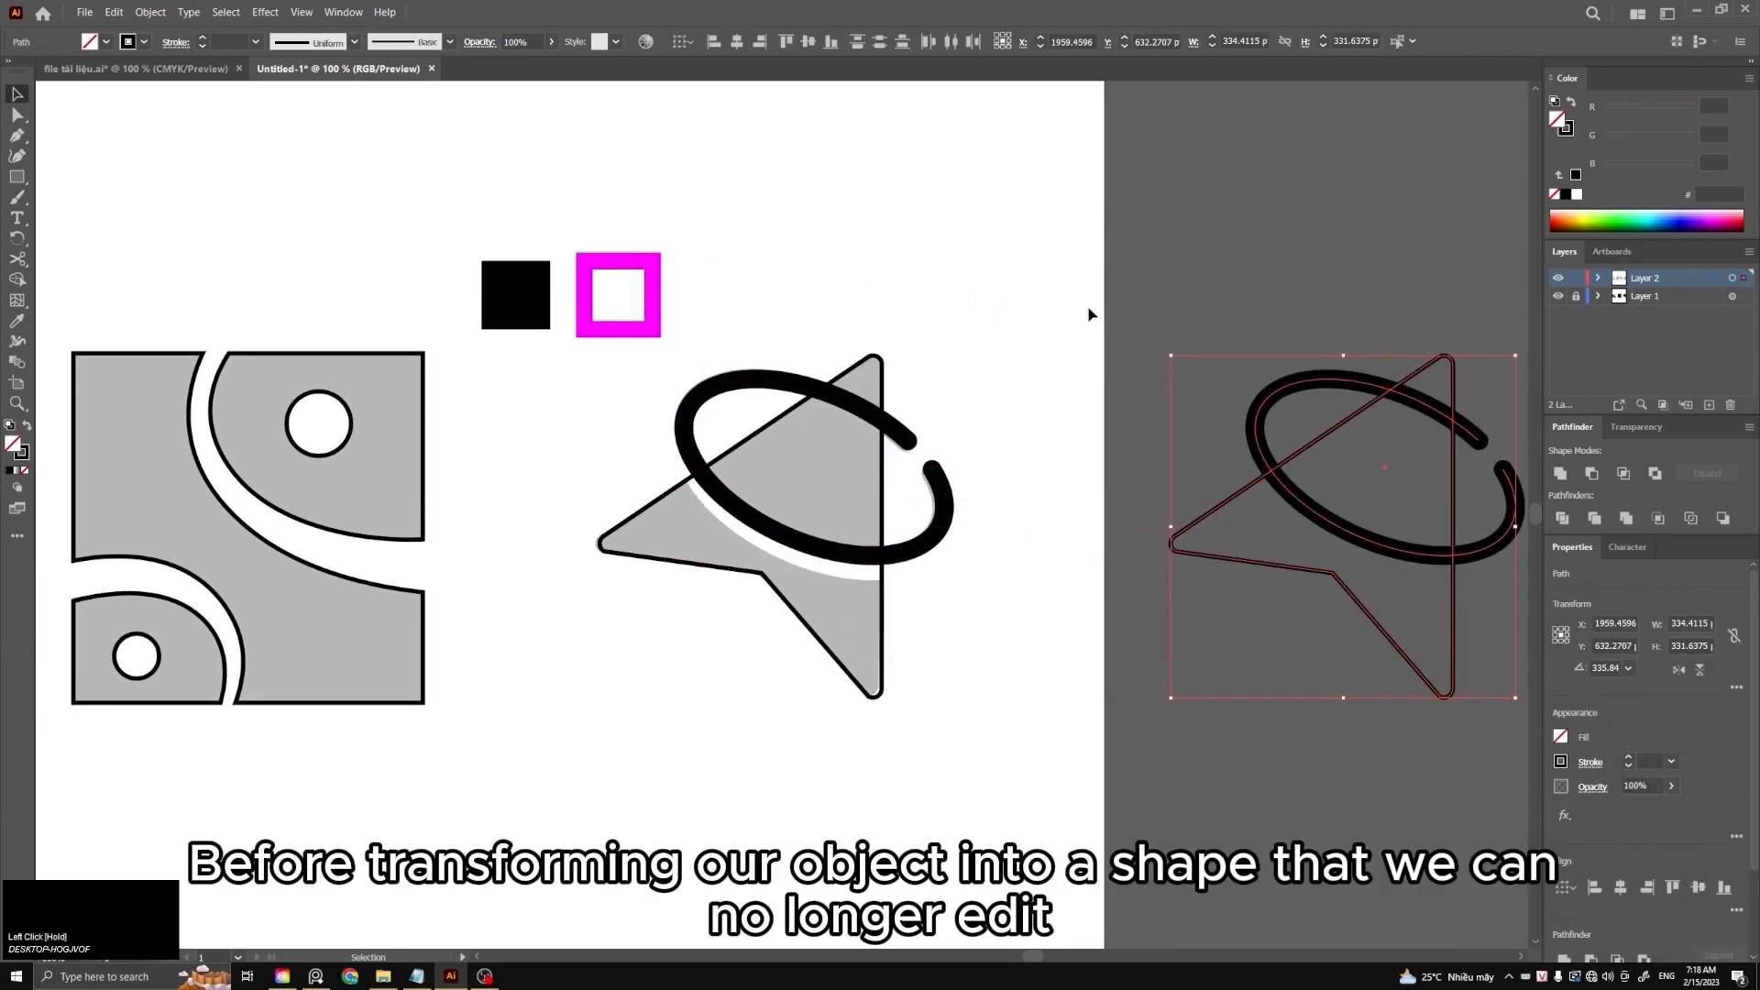
left_click(1041, 367)
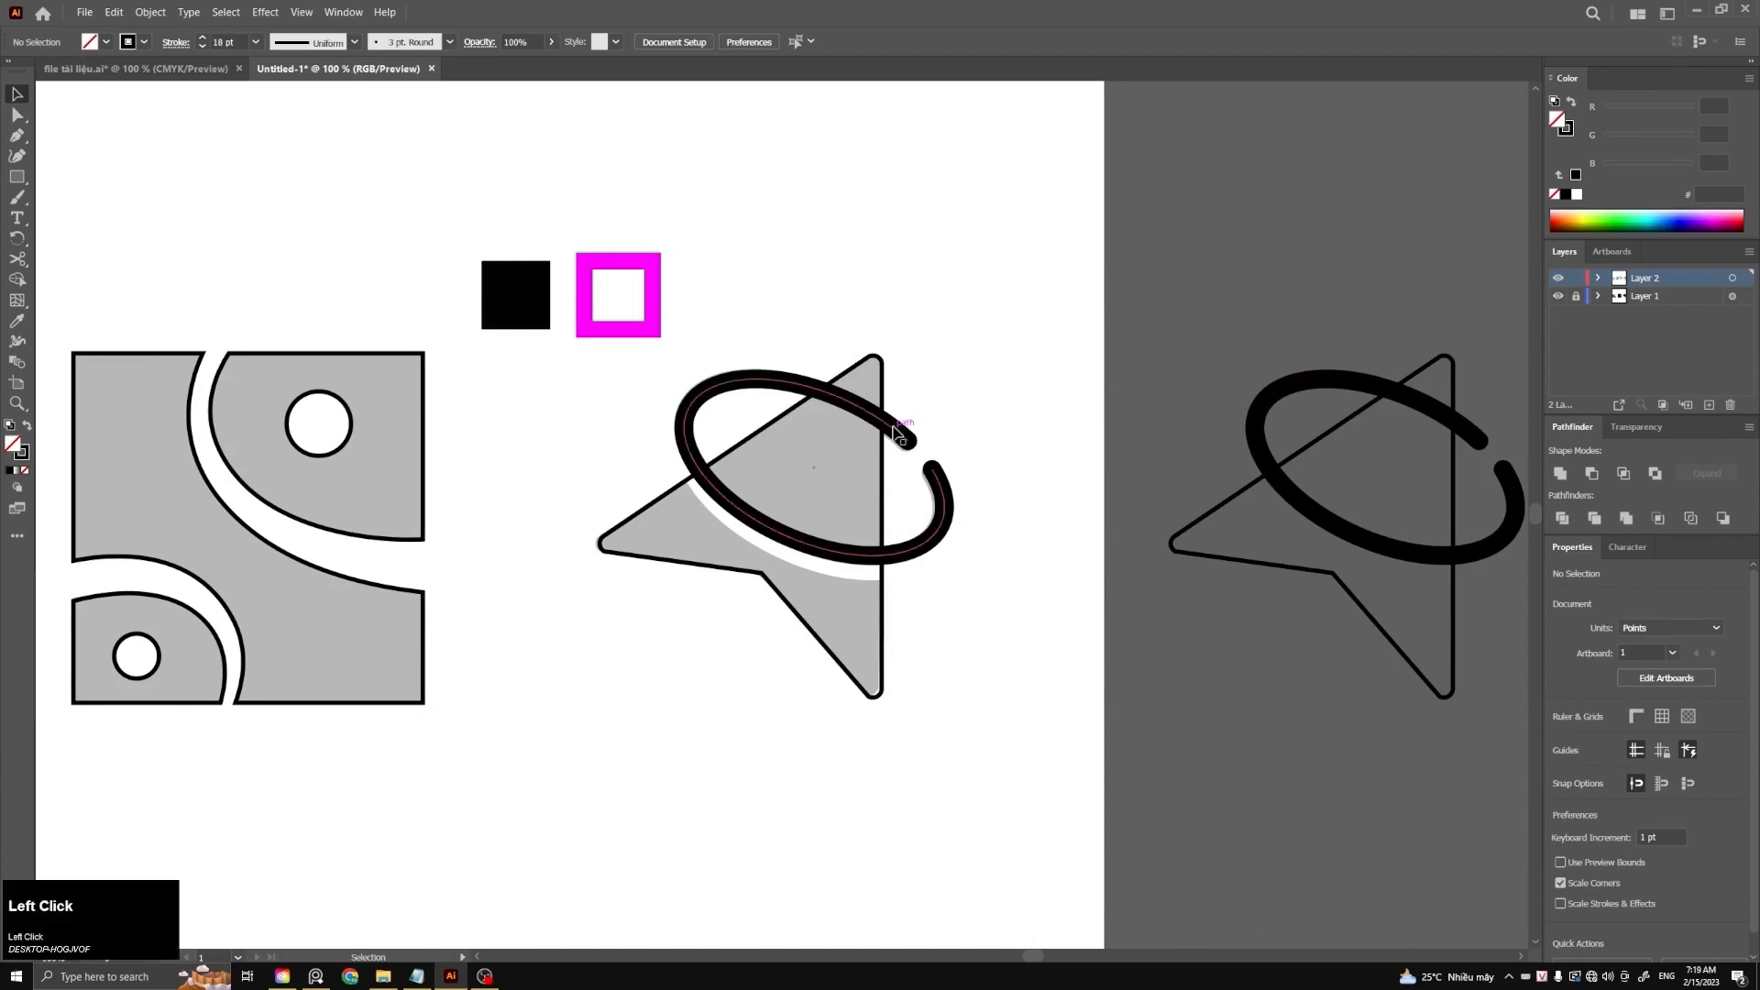
Try resizing the ring over the star and pulling its upper end point inward, and undo these changes
left_click(768, 381)
left_click_drag(850, 401, 983, 419)
left_click(1321, 418)
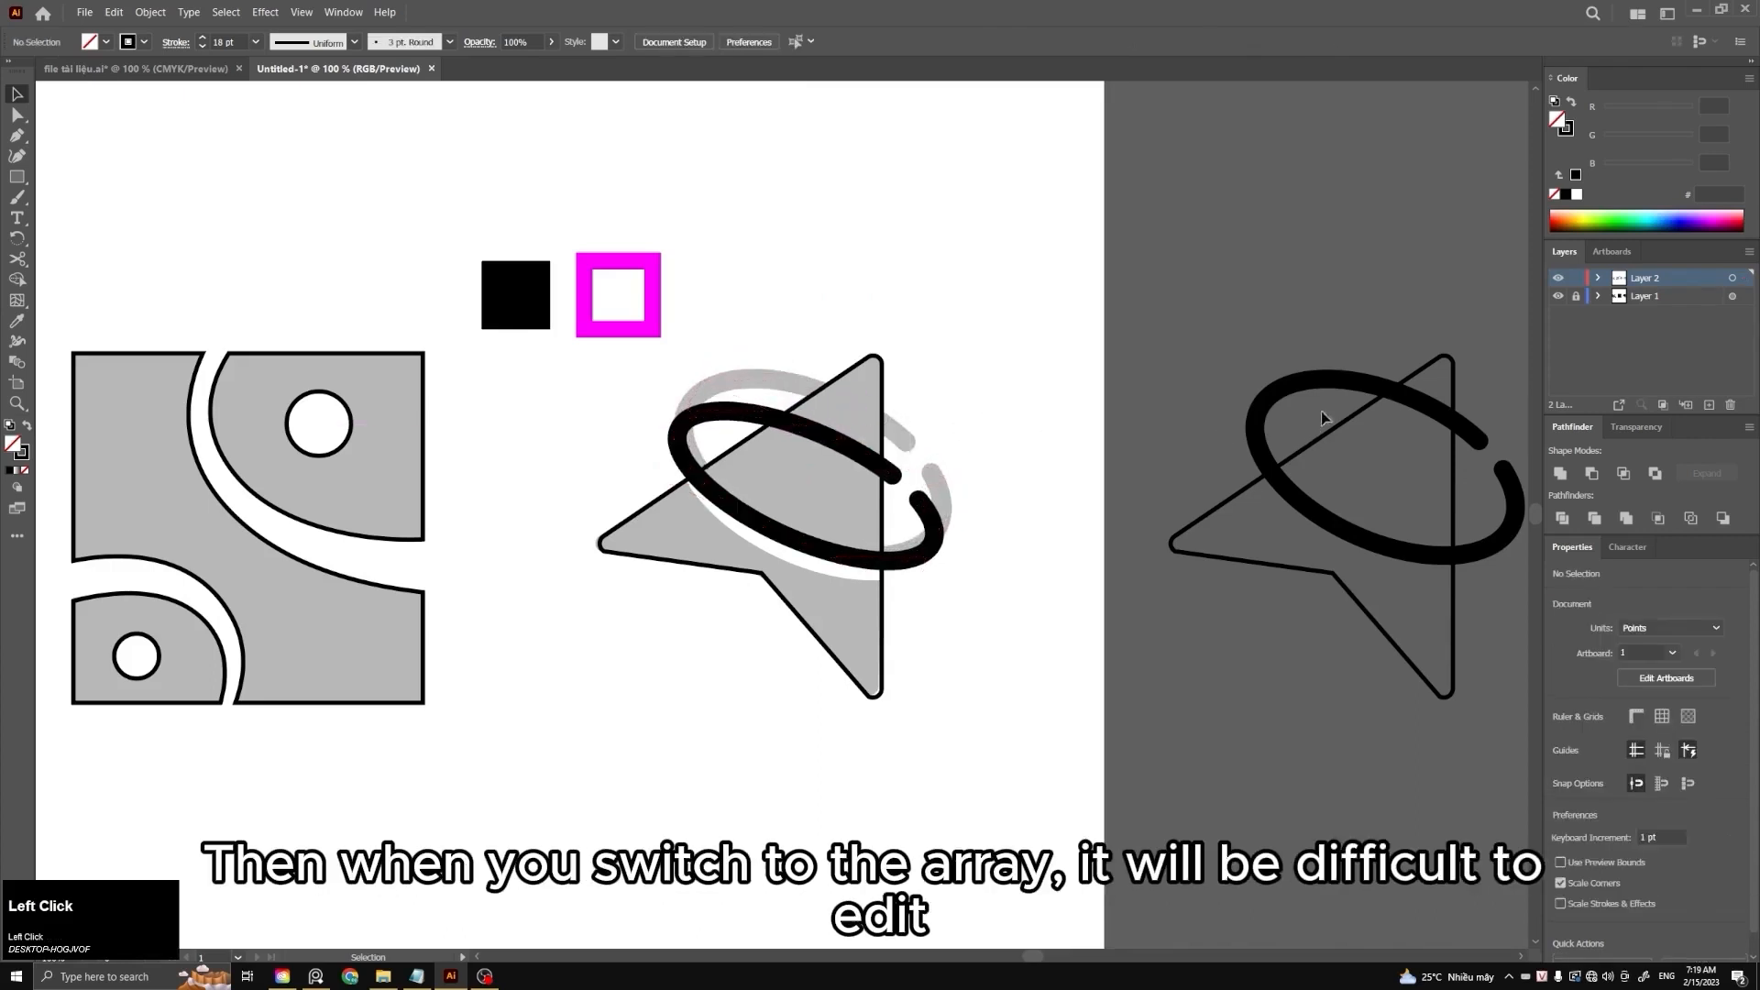
left_click(796, 545)
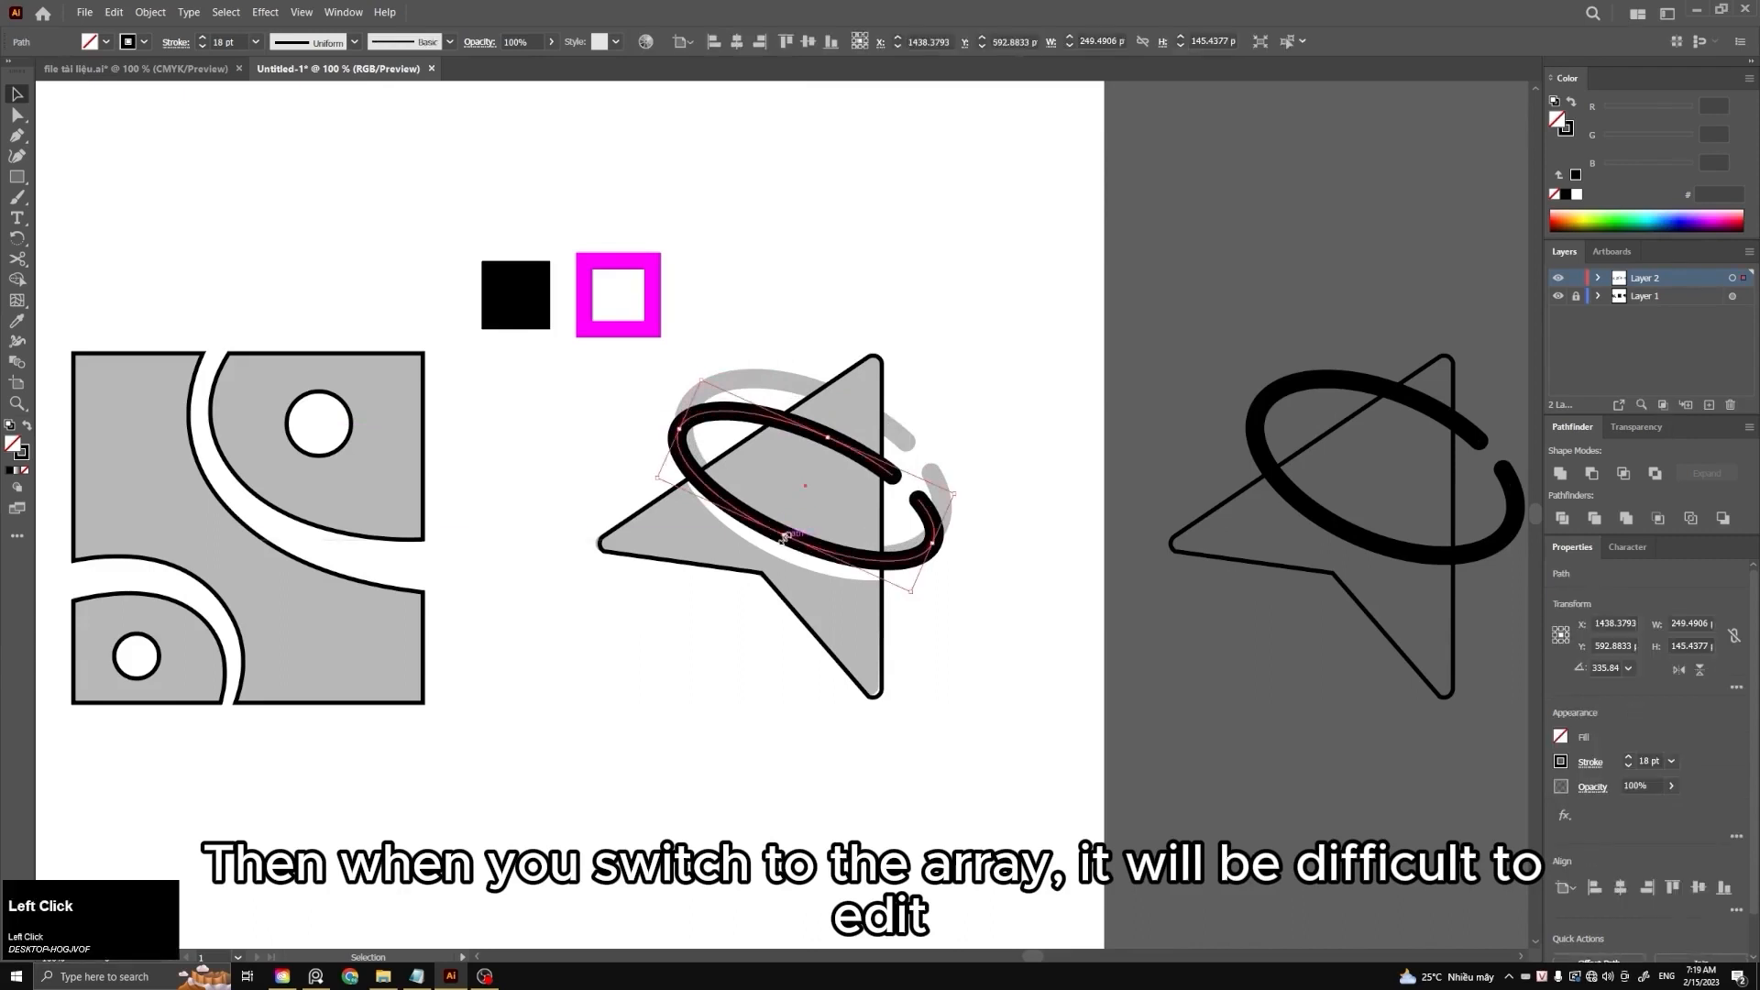
key("a")
left_click(894, 476)
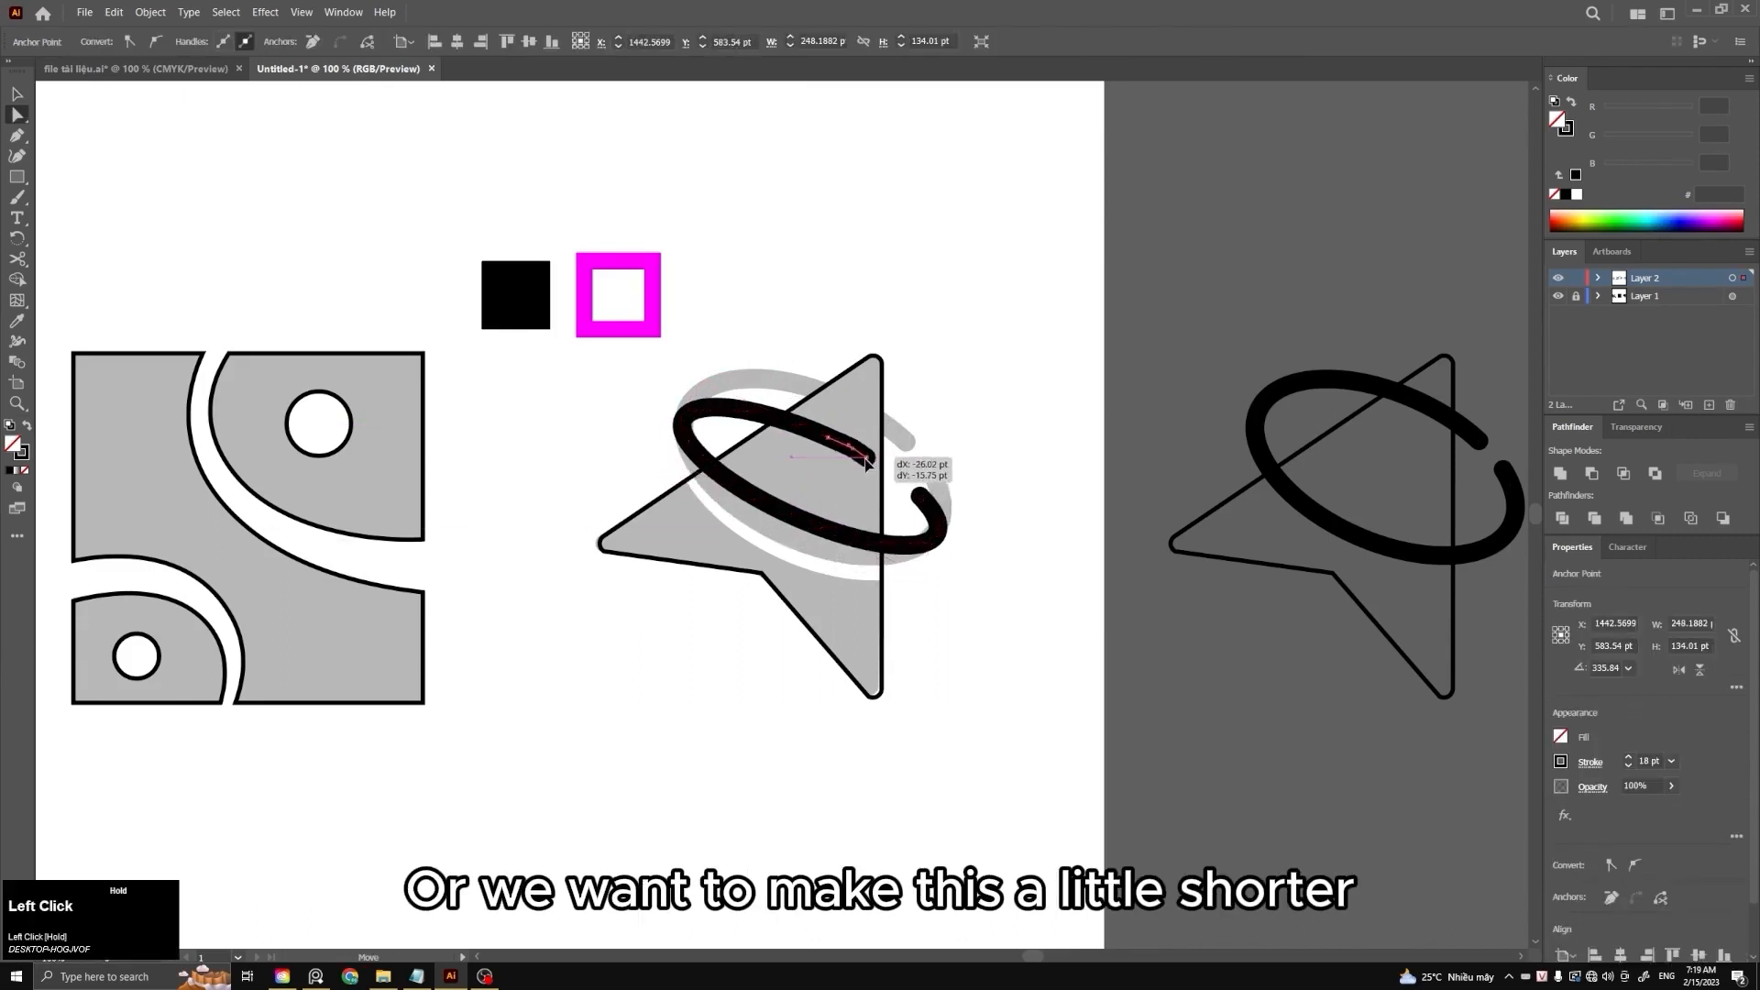
key("ctrl+z")
left_click(961, 422)
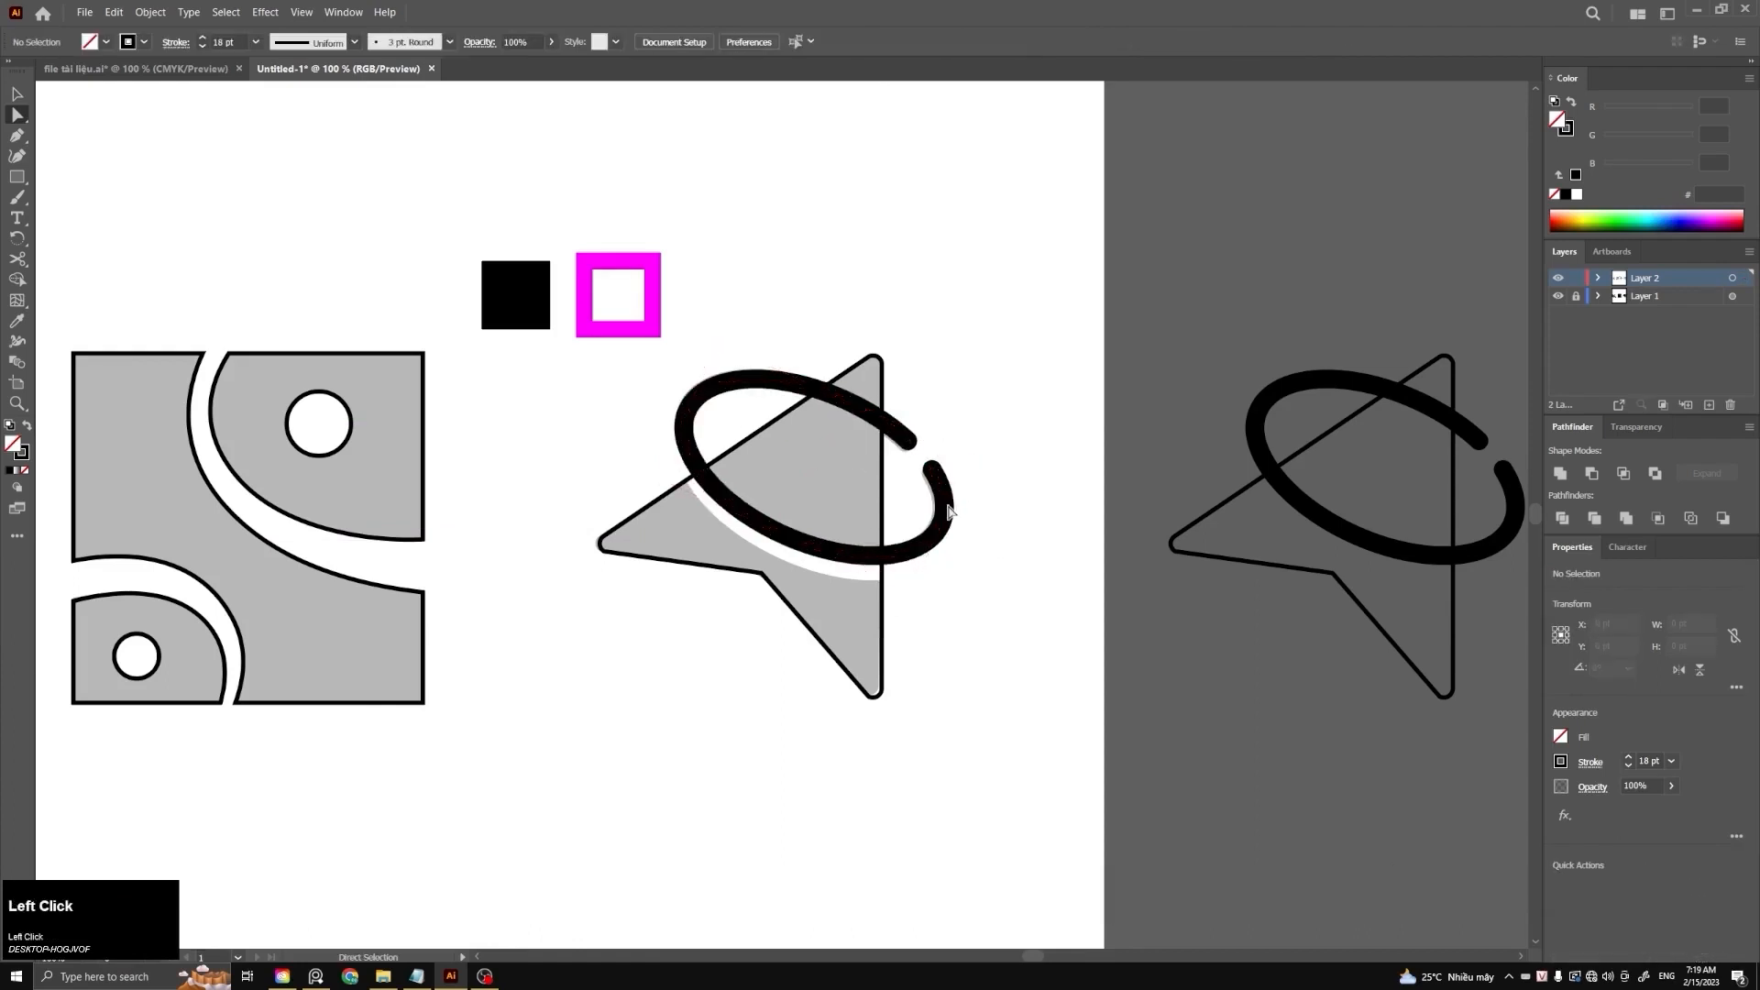
Apply Outline Stroke to the ring over the grey star, leaving the copy beside the artboard as a stroke
key("v")
left_click(944, 500)
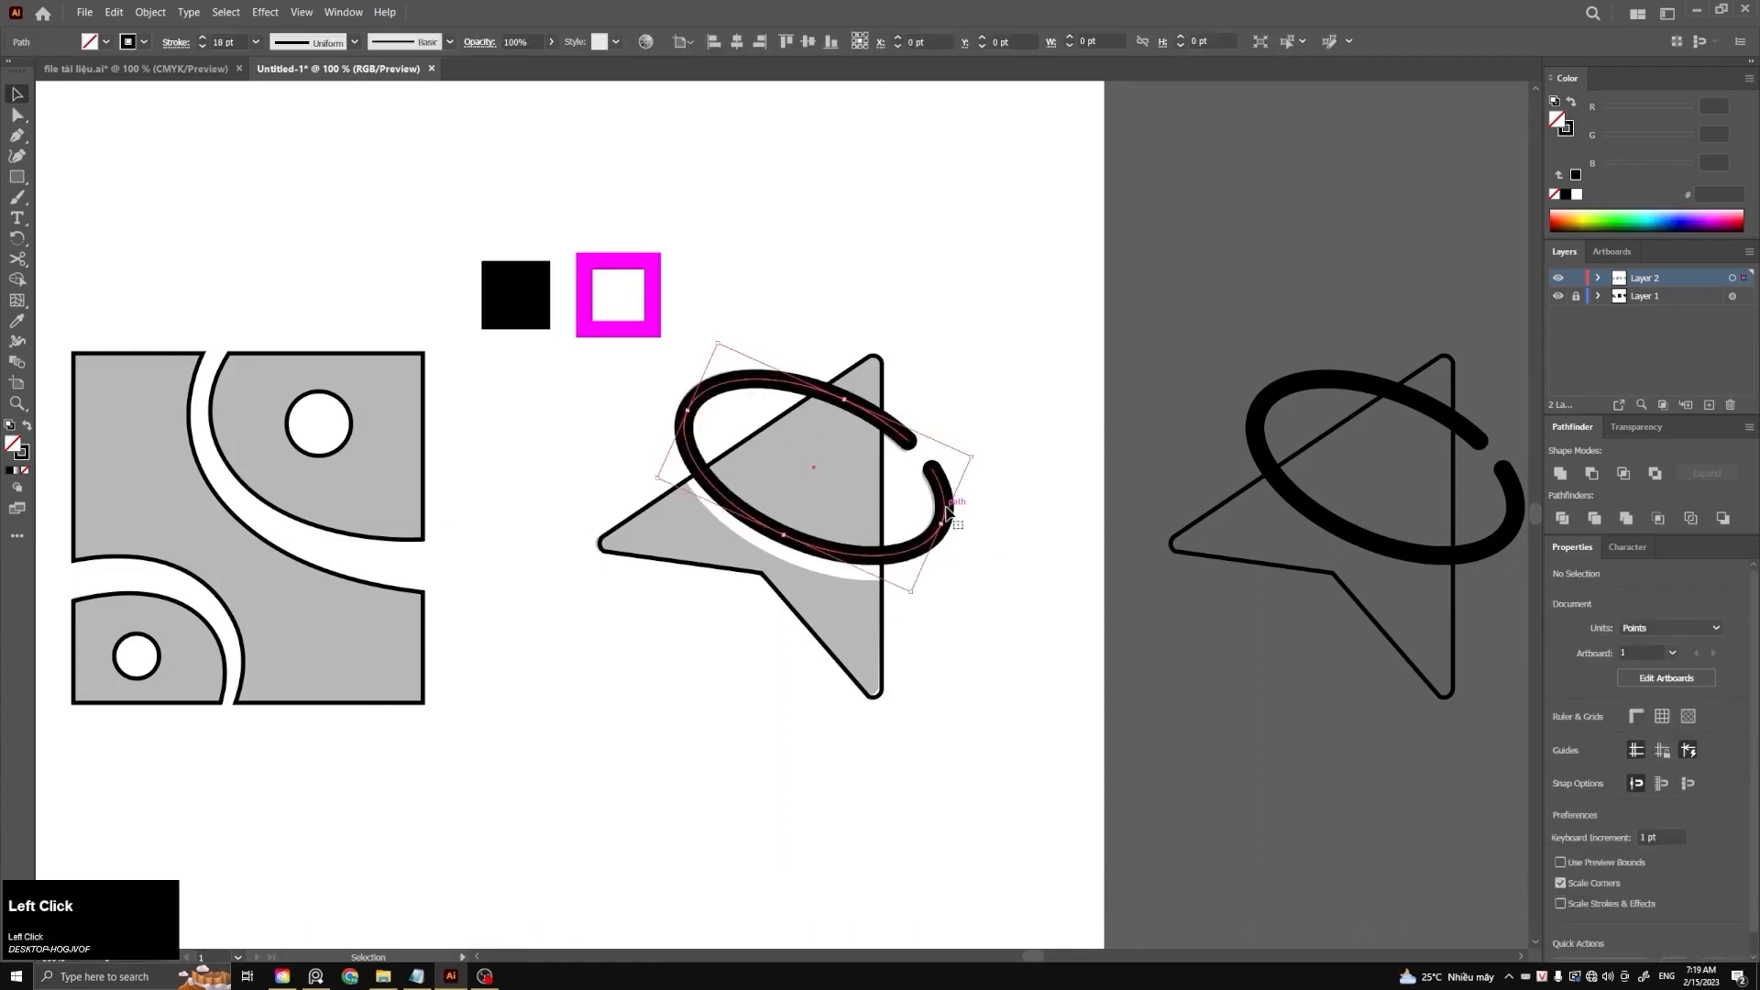
left_click(150, 12)
mouse_move(183, 340)
left_click(417, 378)
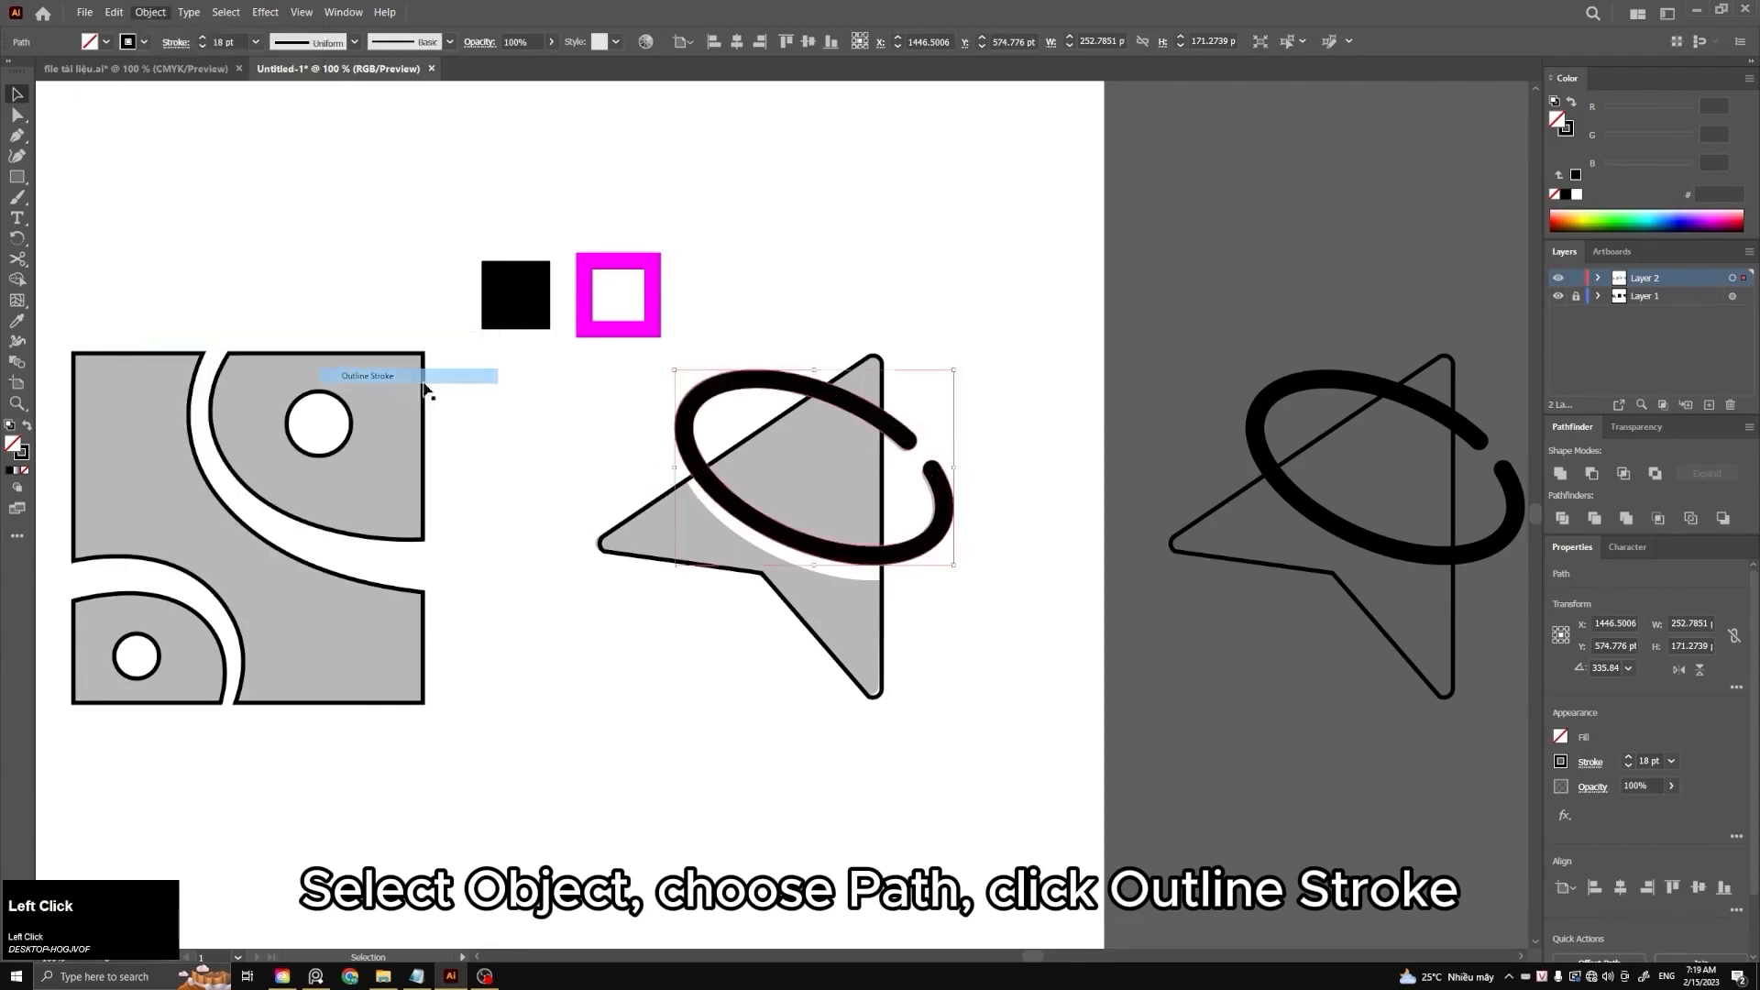
left_click(931, 362)
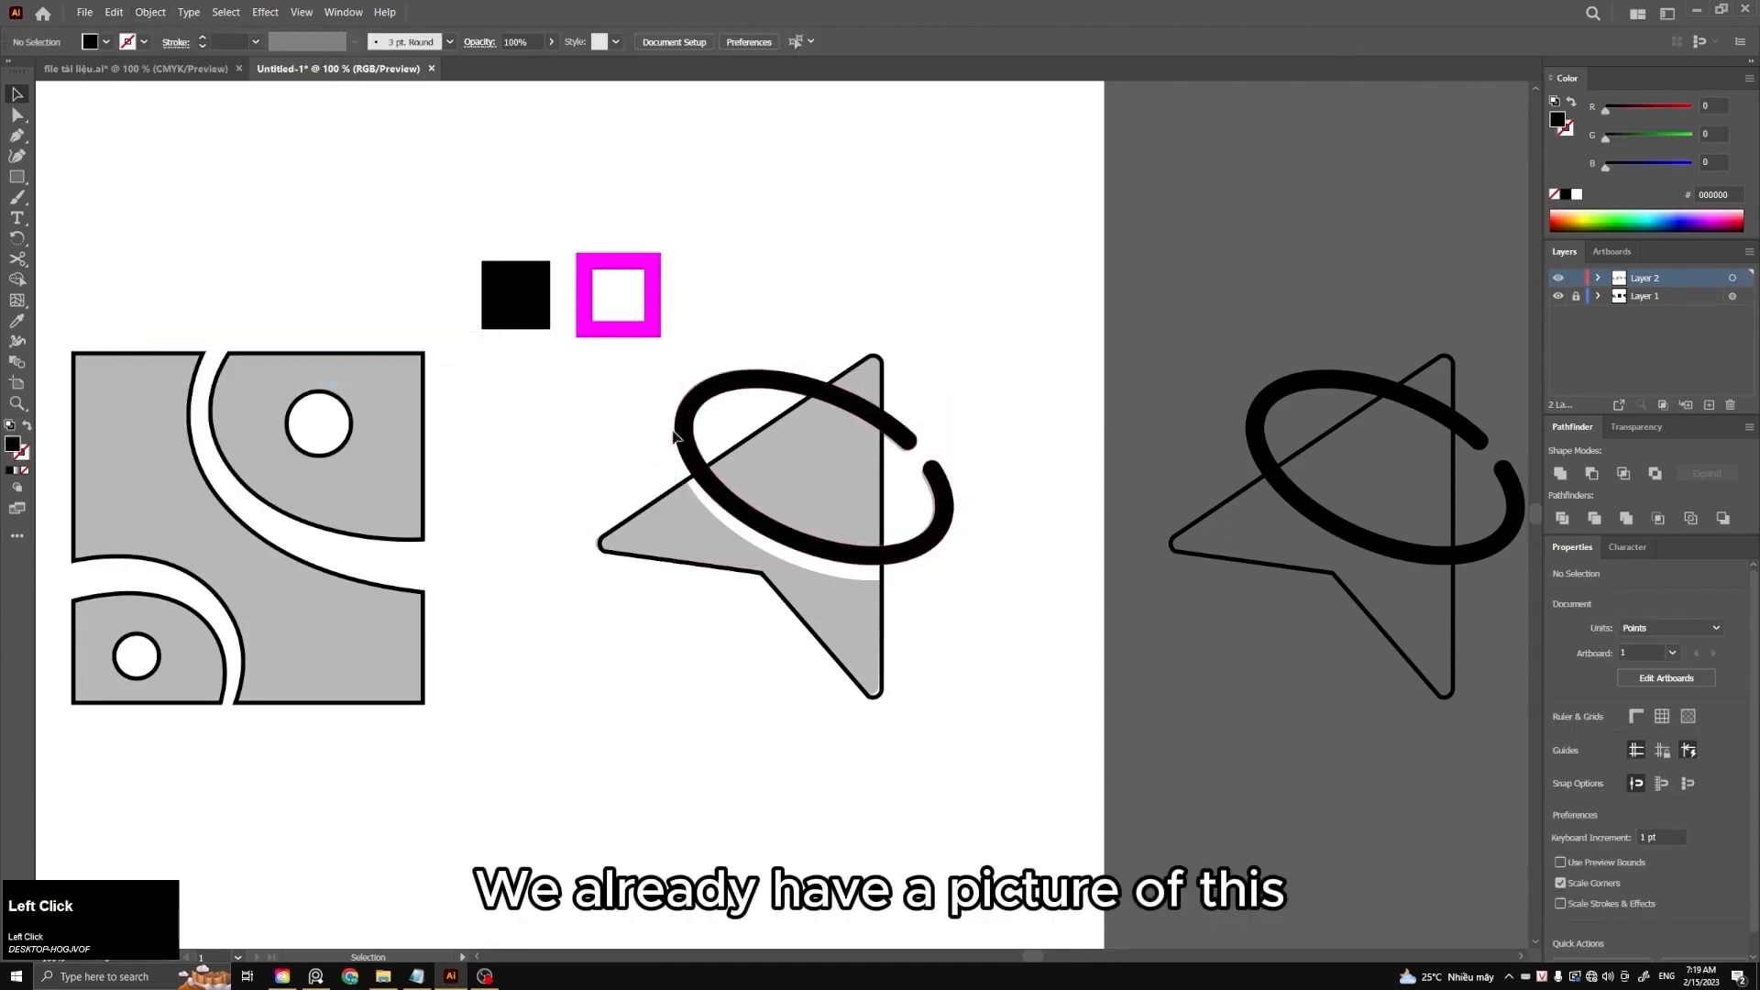
Copy the star outline's unfilled 4 pt black stroke onto the outlined ring with the Eyedropper
left_click(918, 483)
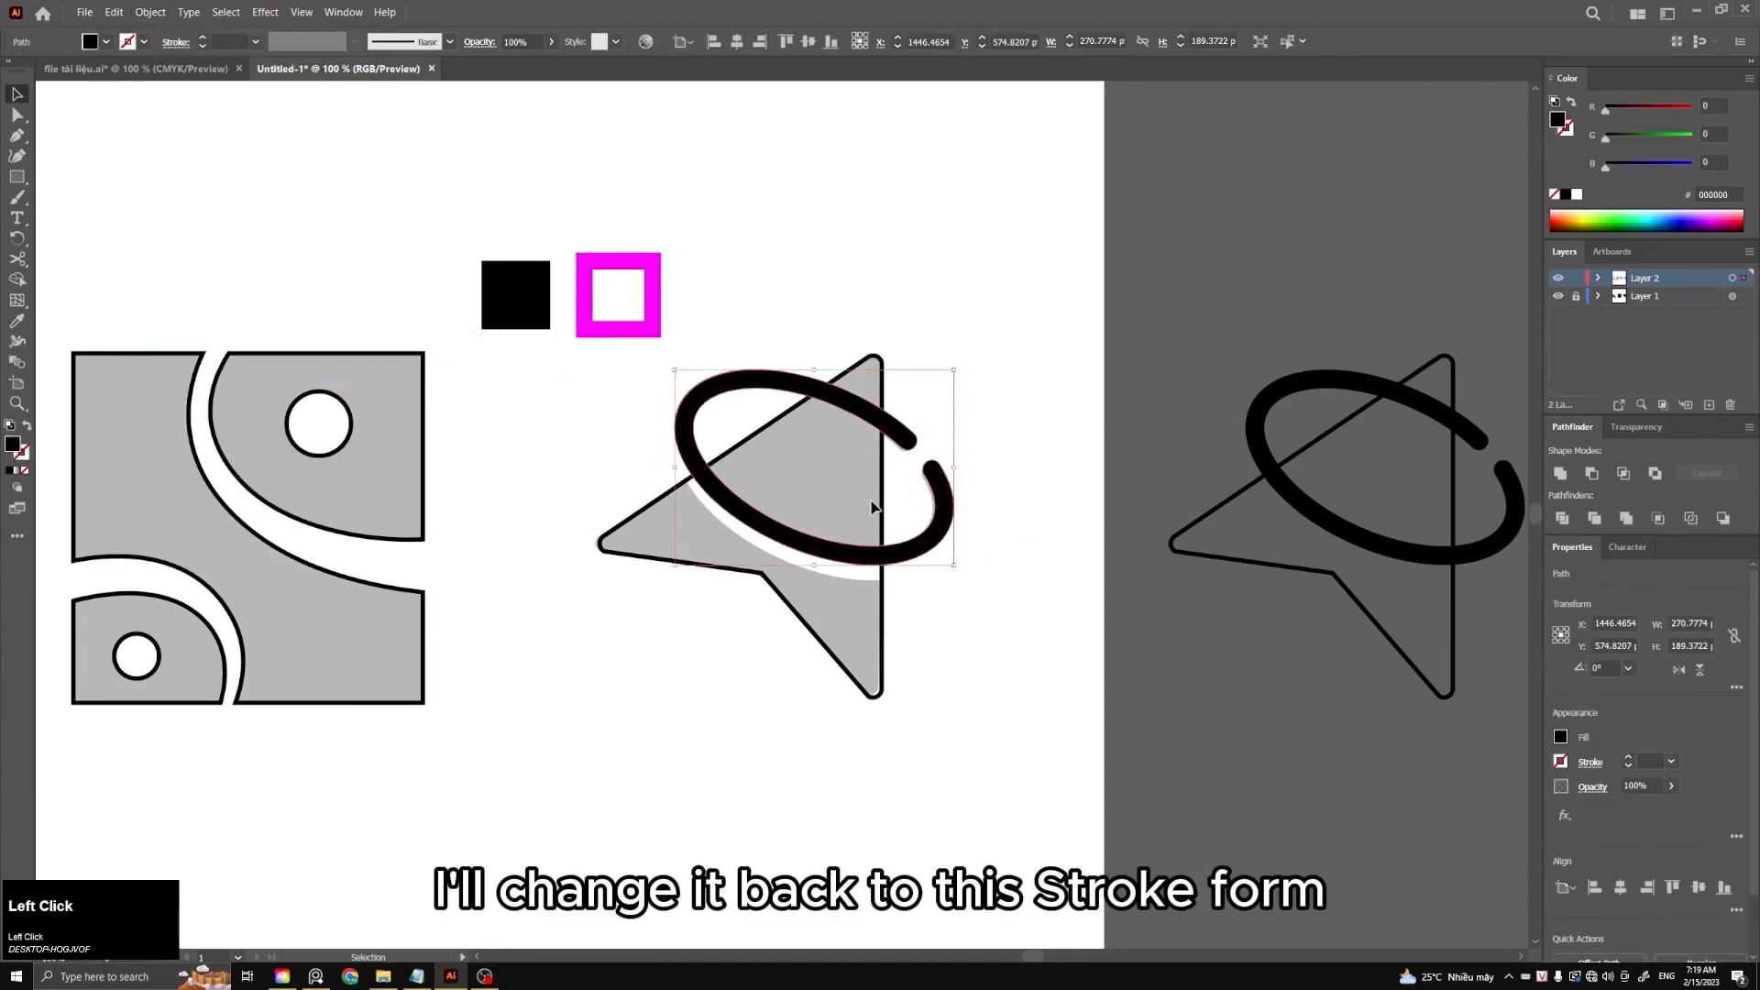
key("i")
left_click(888, 387)
key("v")
left_click(942, 611)
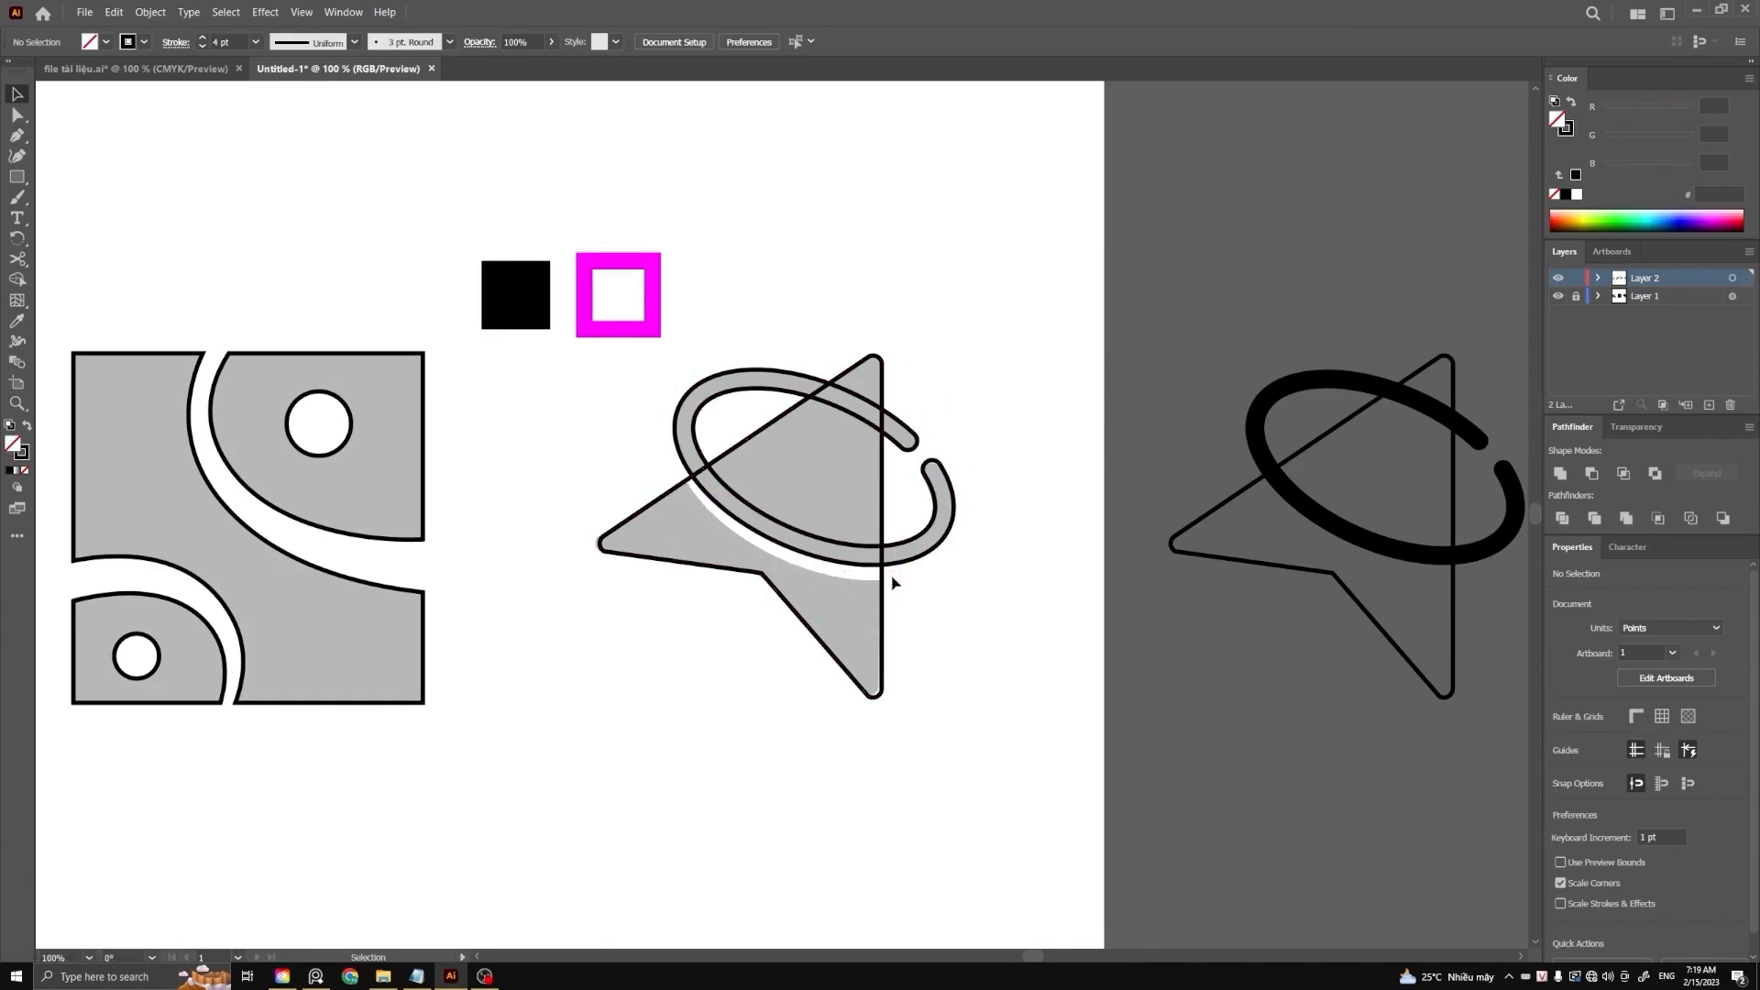
Draw an open Pen curve along the lower edge of the white gap below the ring, extending past both sides of the star
key("p")
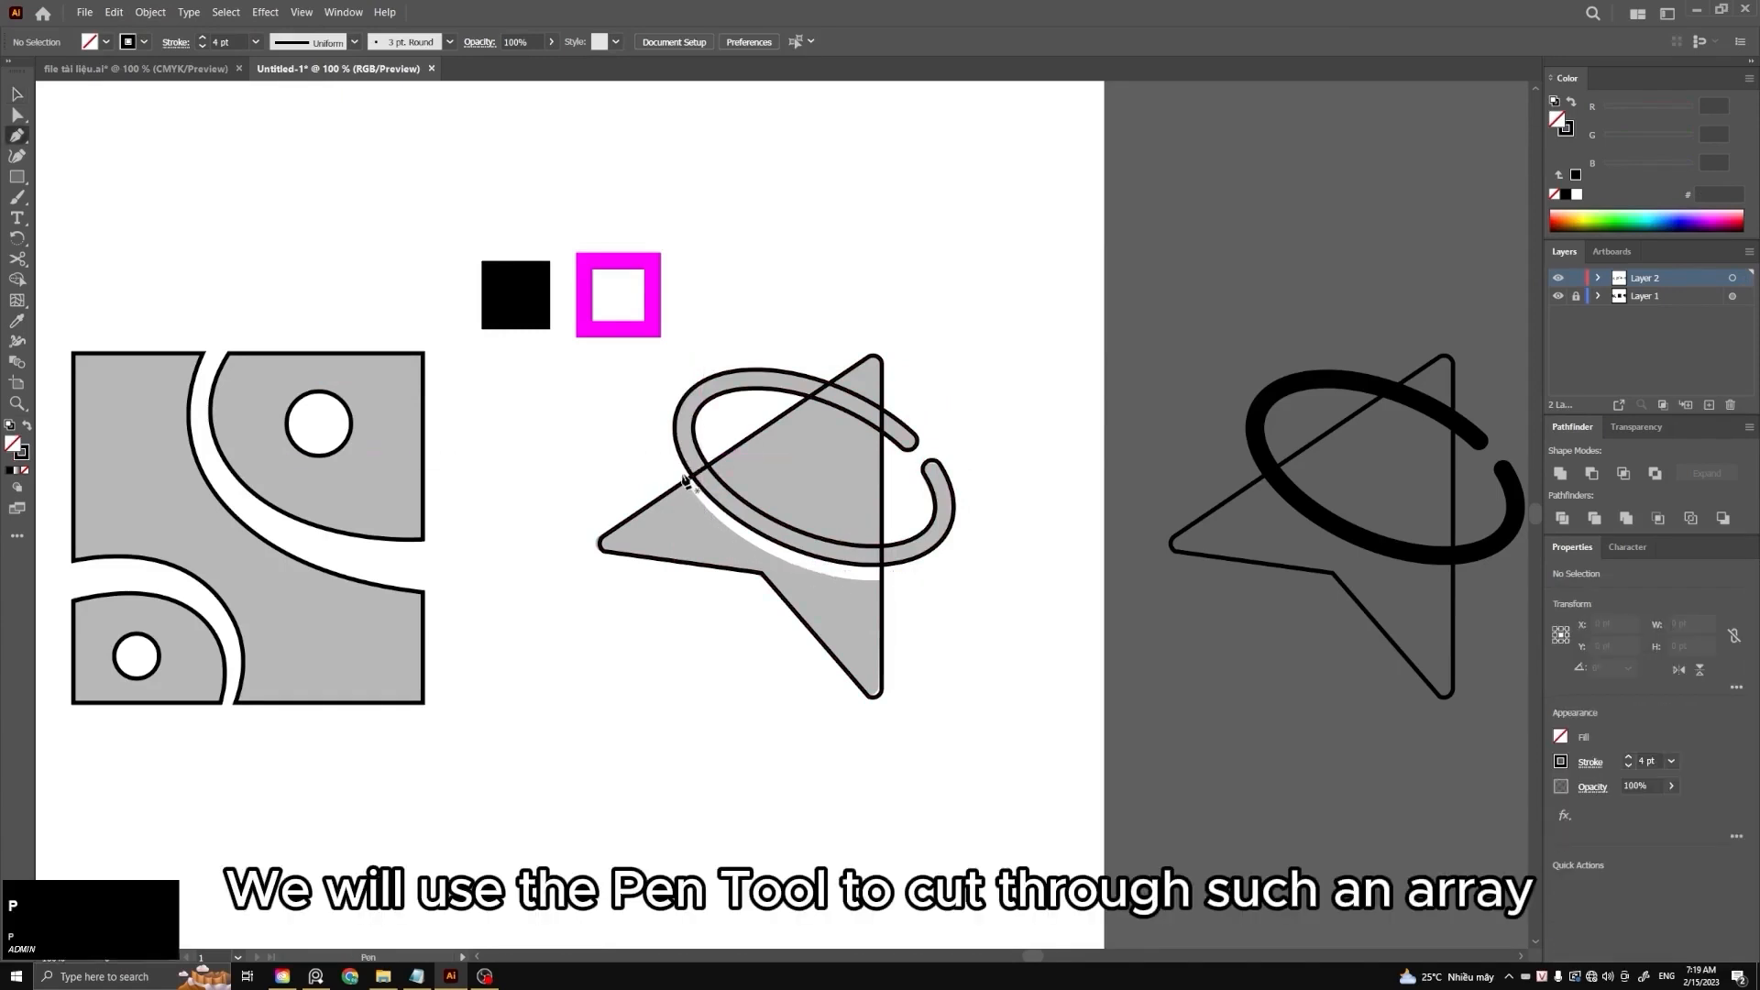
left_click(683, 476)
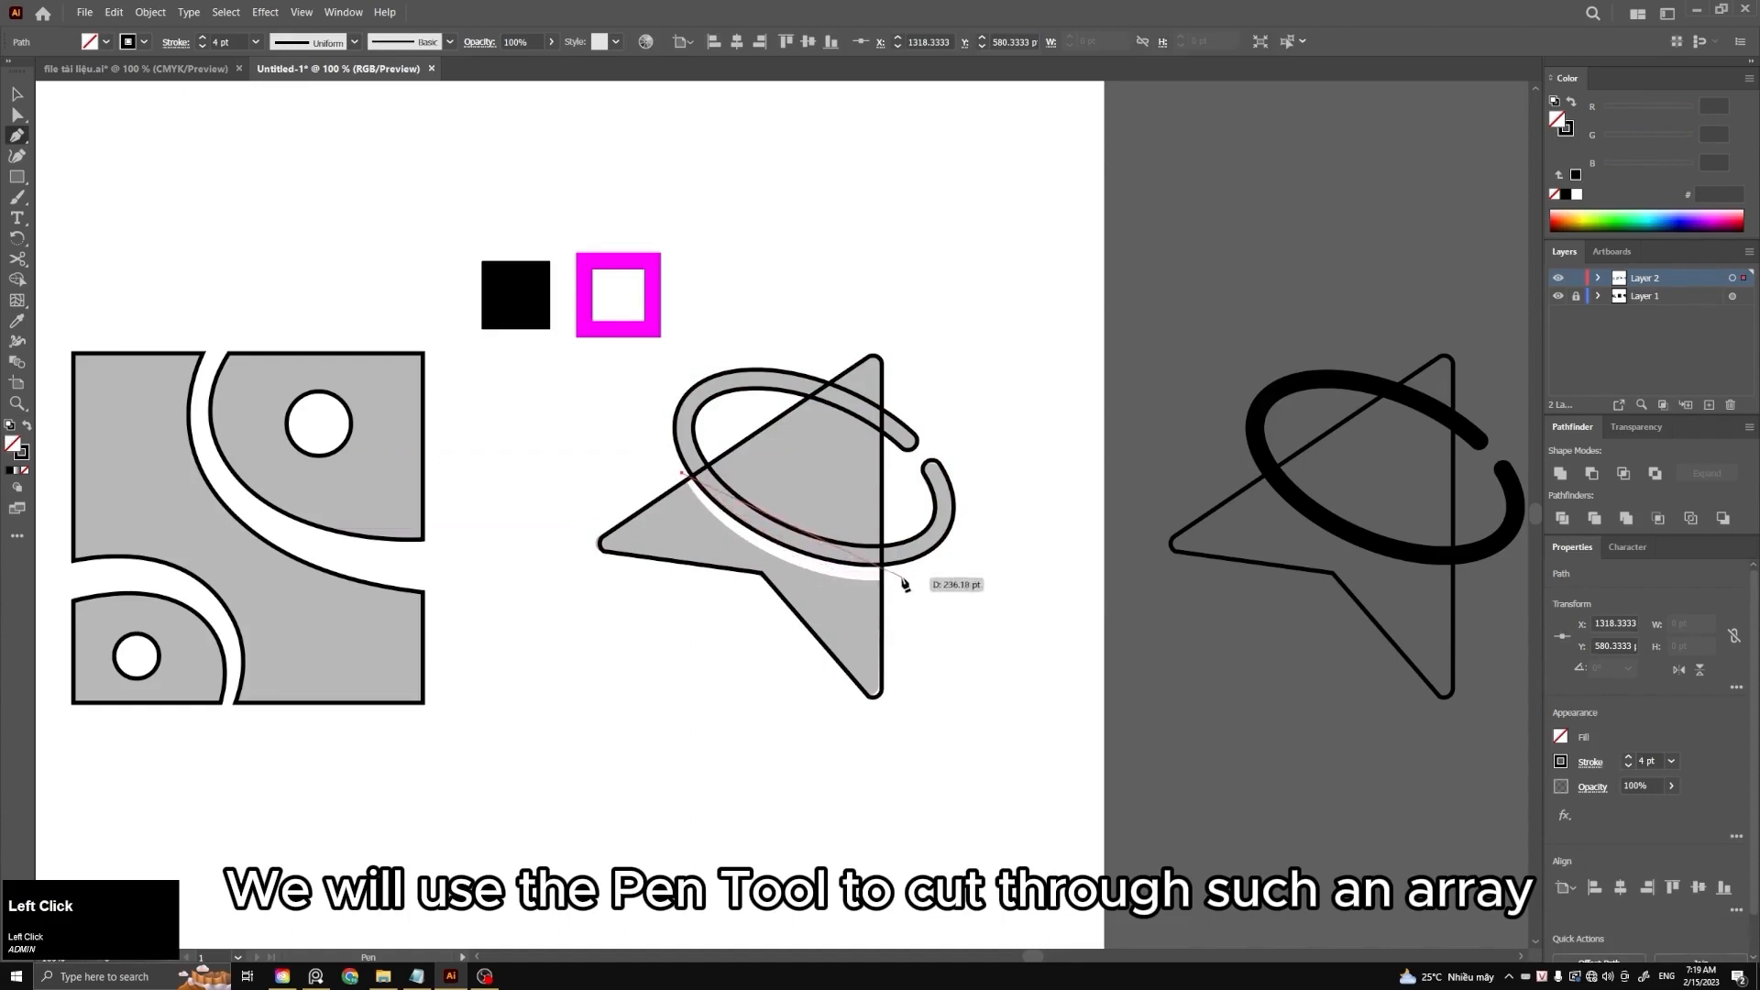
left_click_drag(903, 578, 1119, 528)
key("ctrl+z")
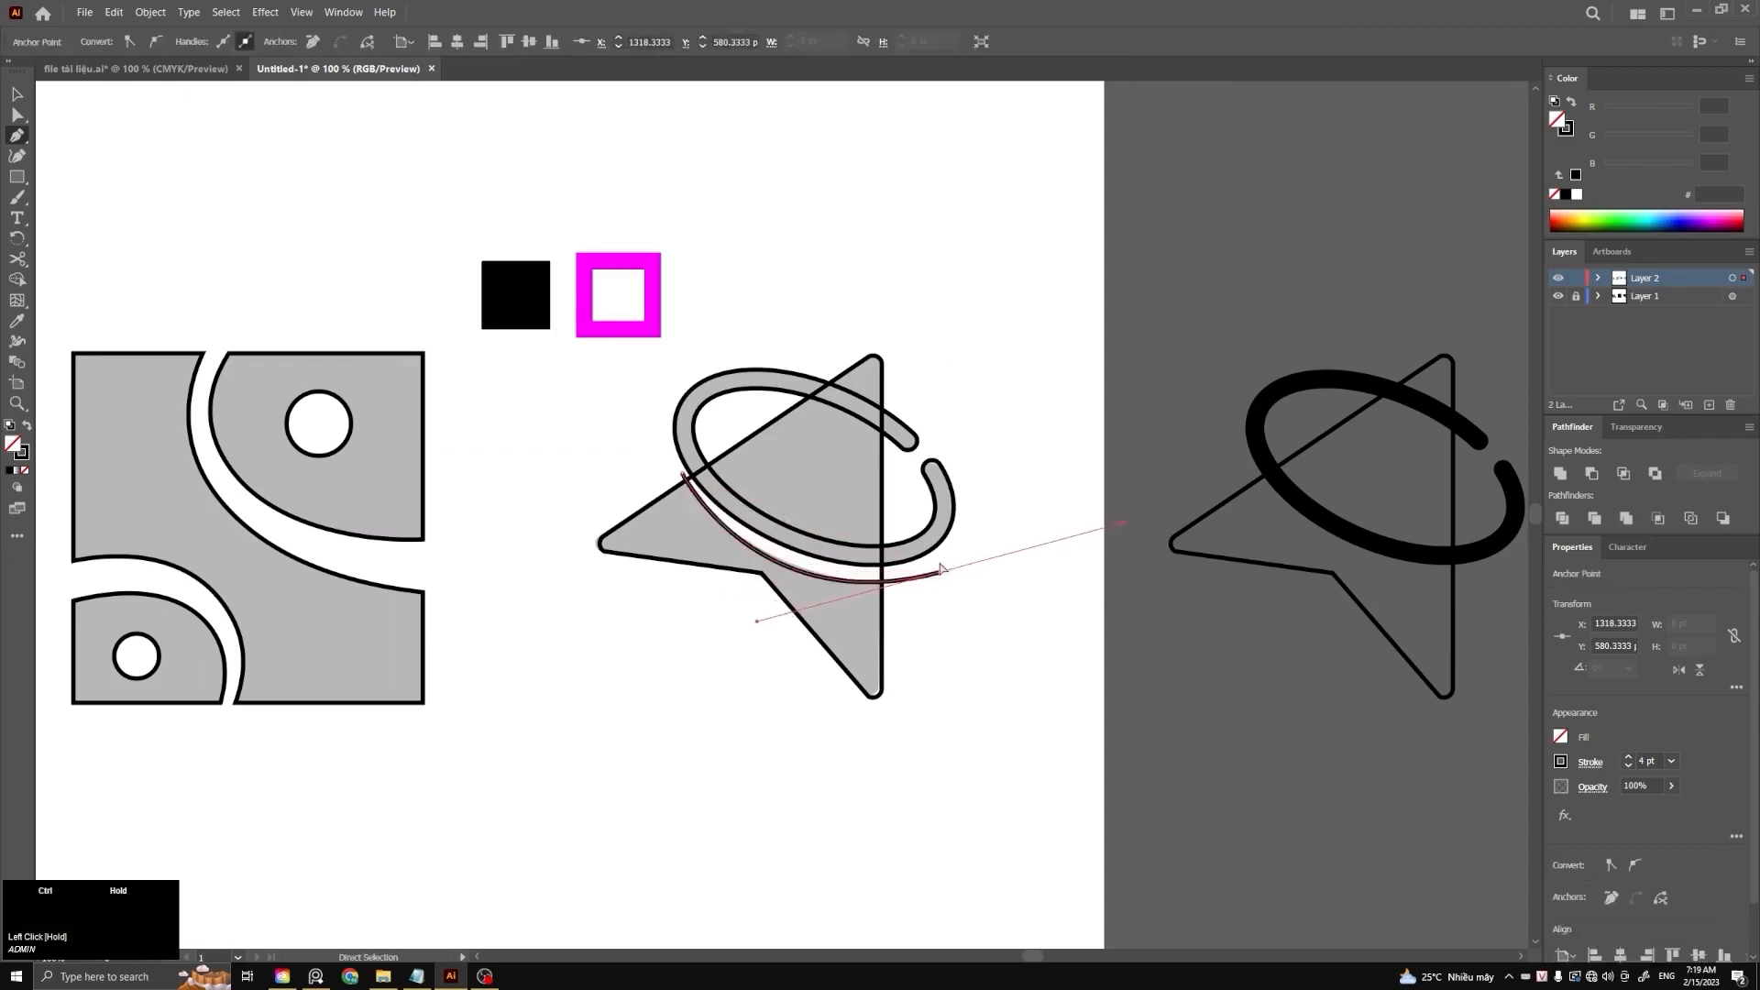
key("ctrl+z")
left_click_drag(828, 576, 932, 596)
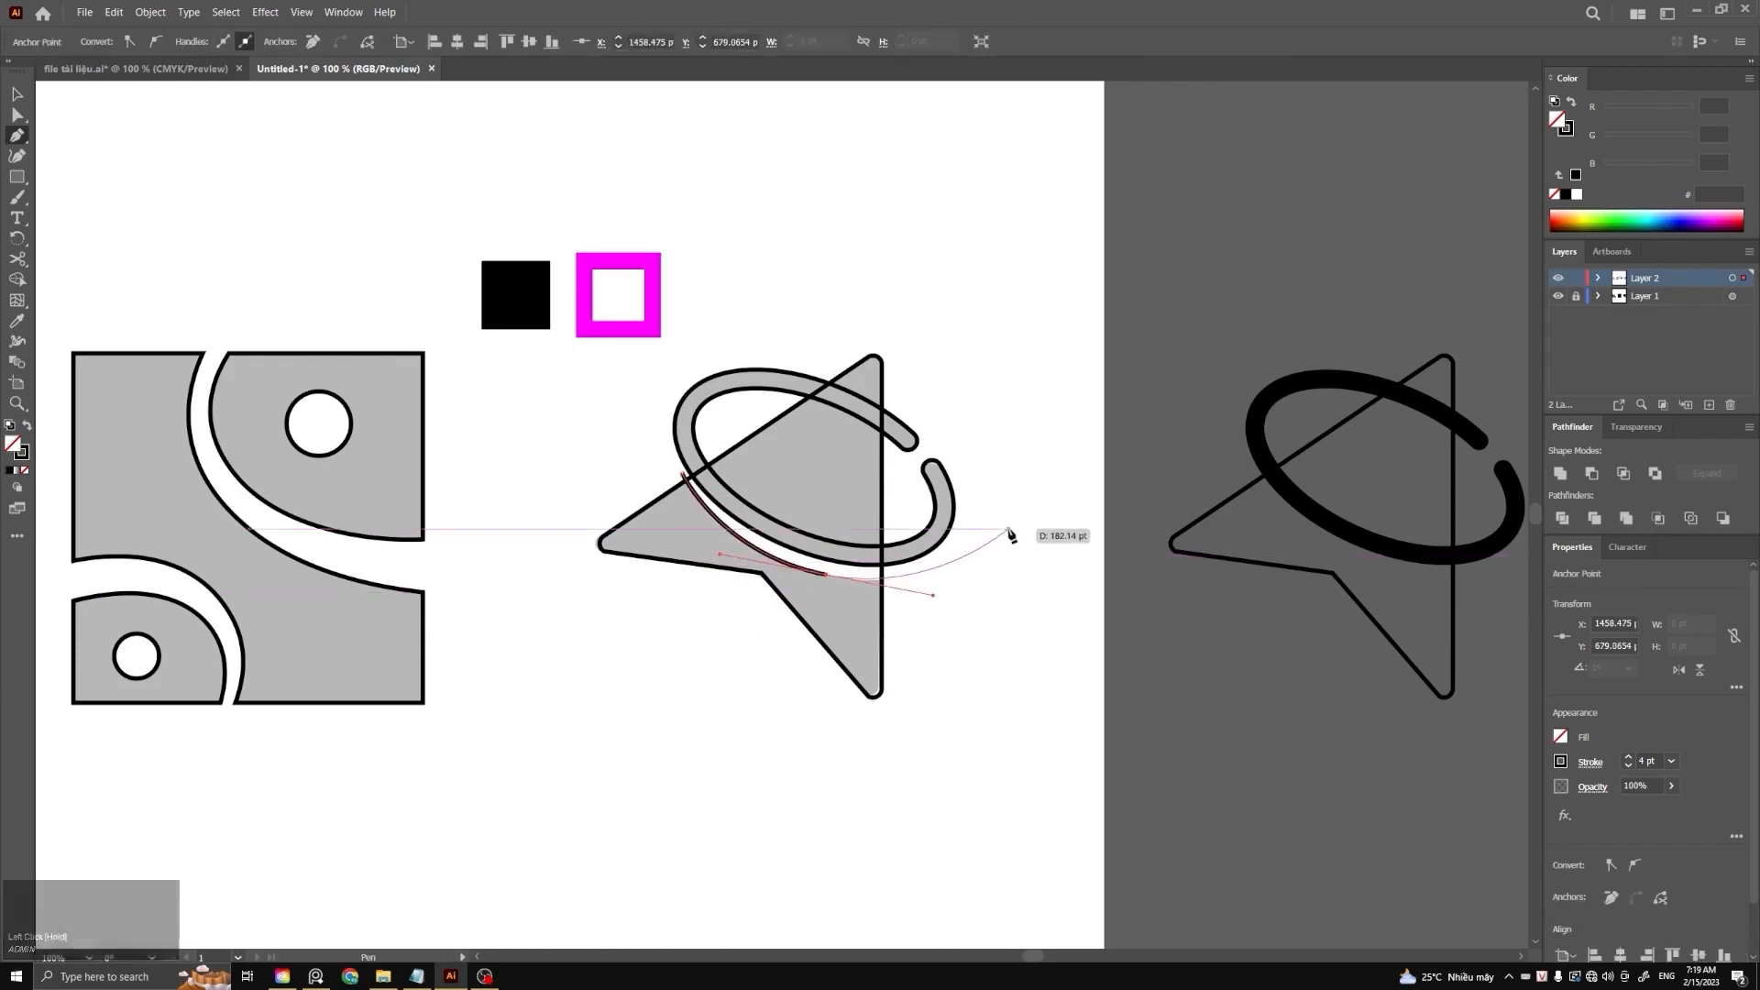
left_click(996, 546)
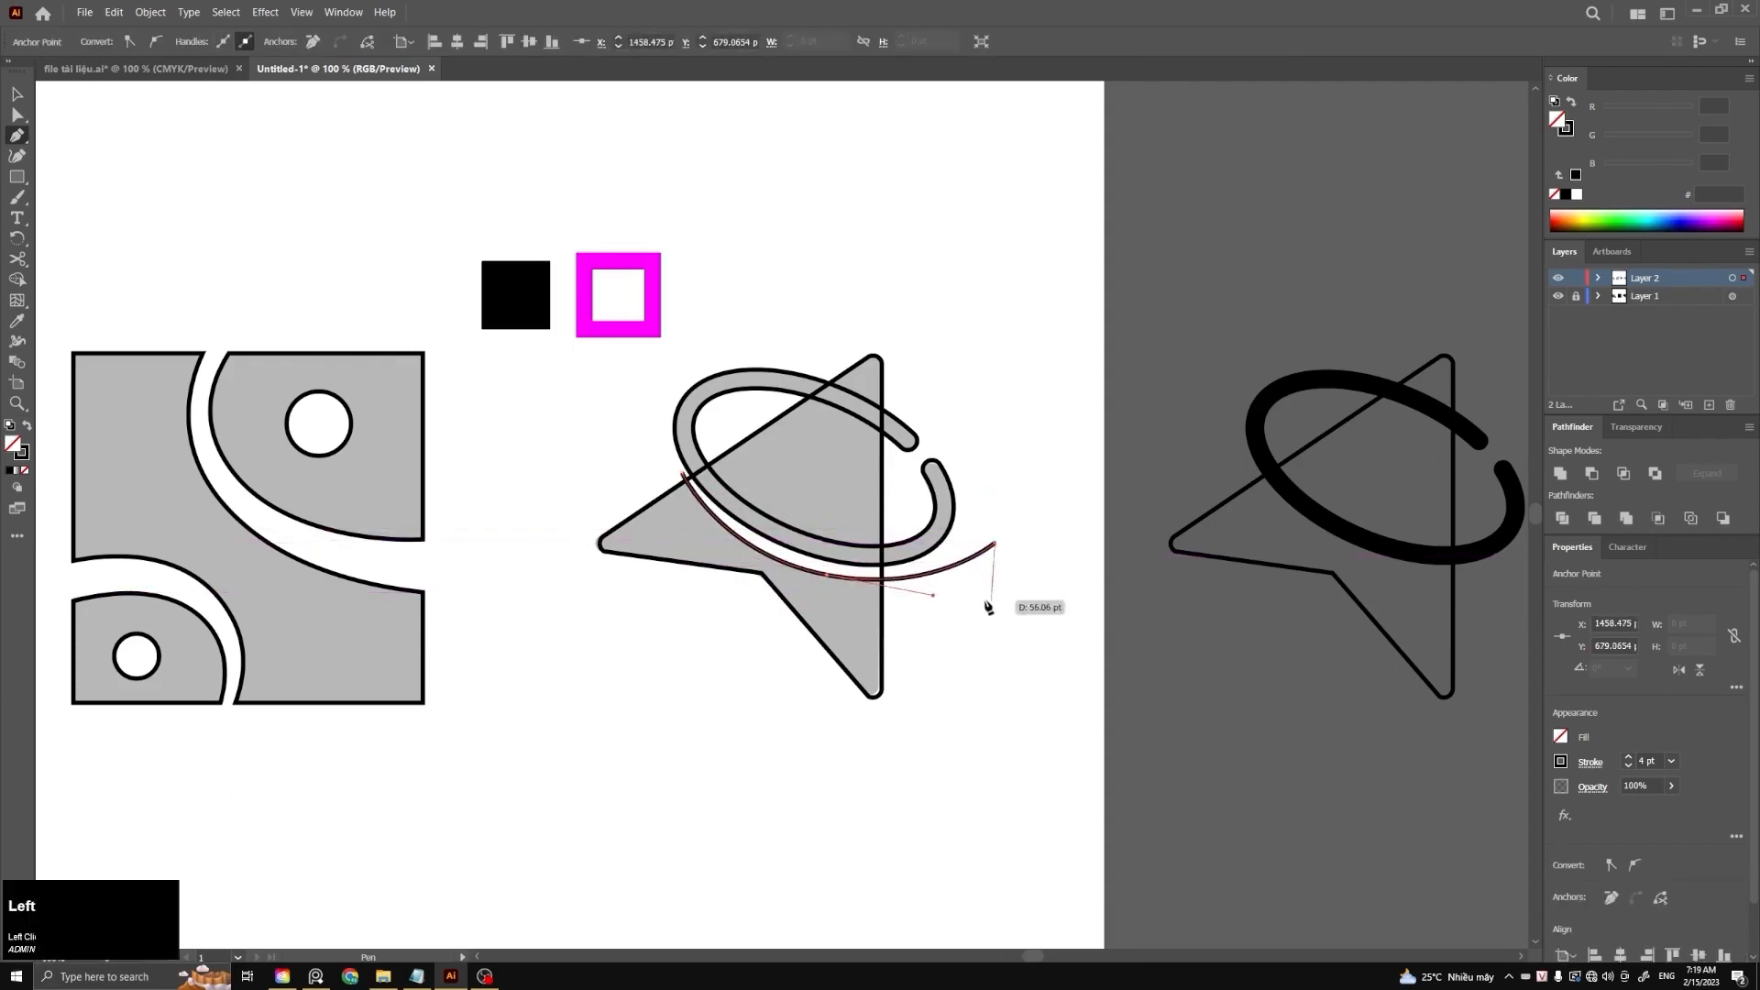
key("v")
left_click(935, 660)
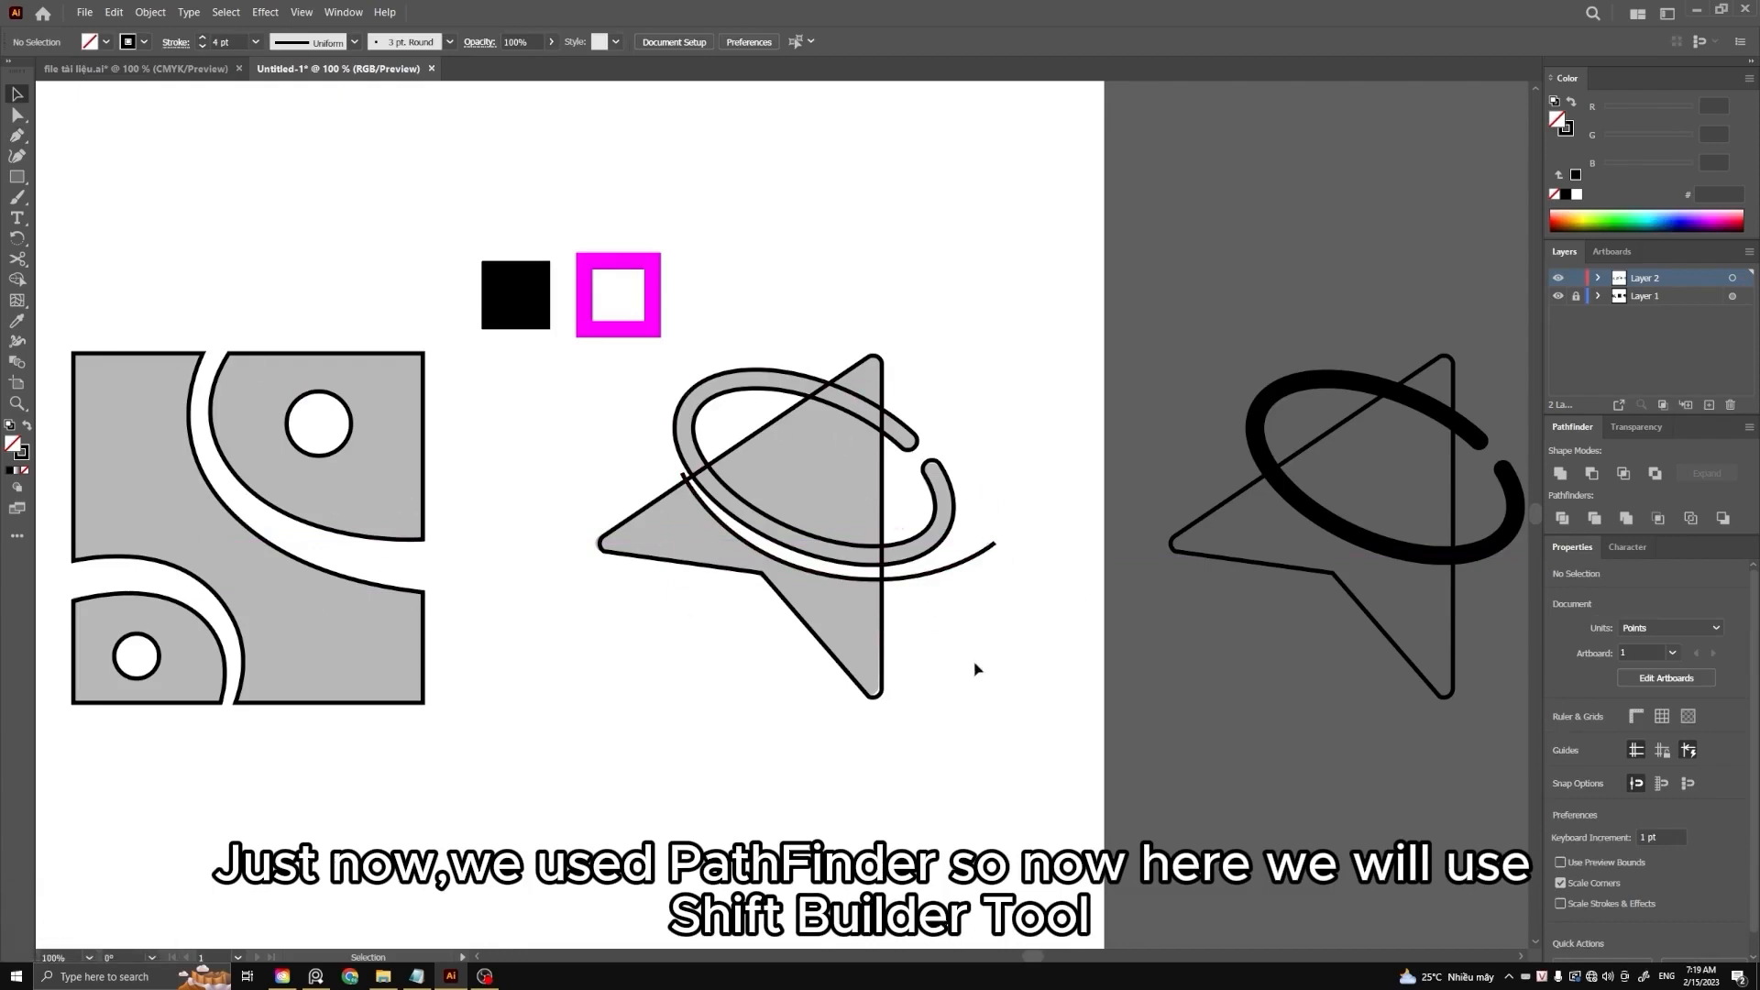
Select the ring, star and cutting curve, and merge the ring with the star's upper part using Shape Builder
left_click_drag(976, 669, 845, 550)
left_click_drag(623, 372, 622, 372)
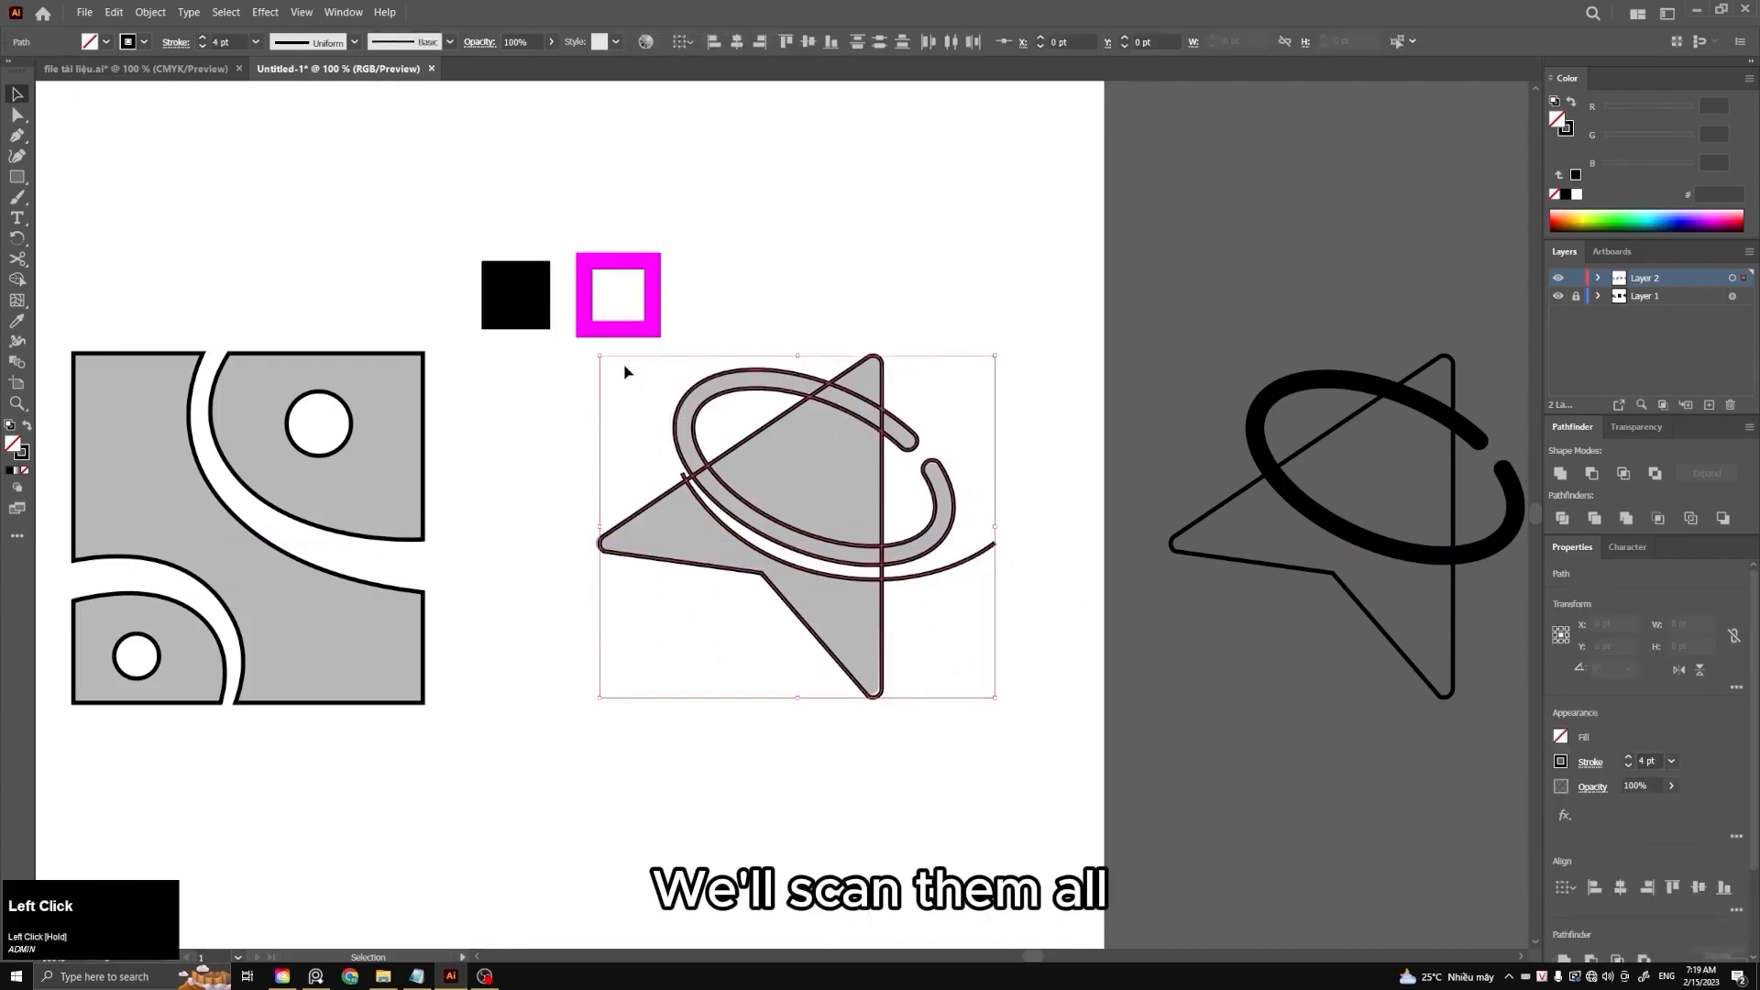
key("shift+m")
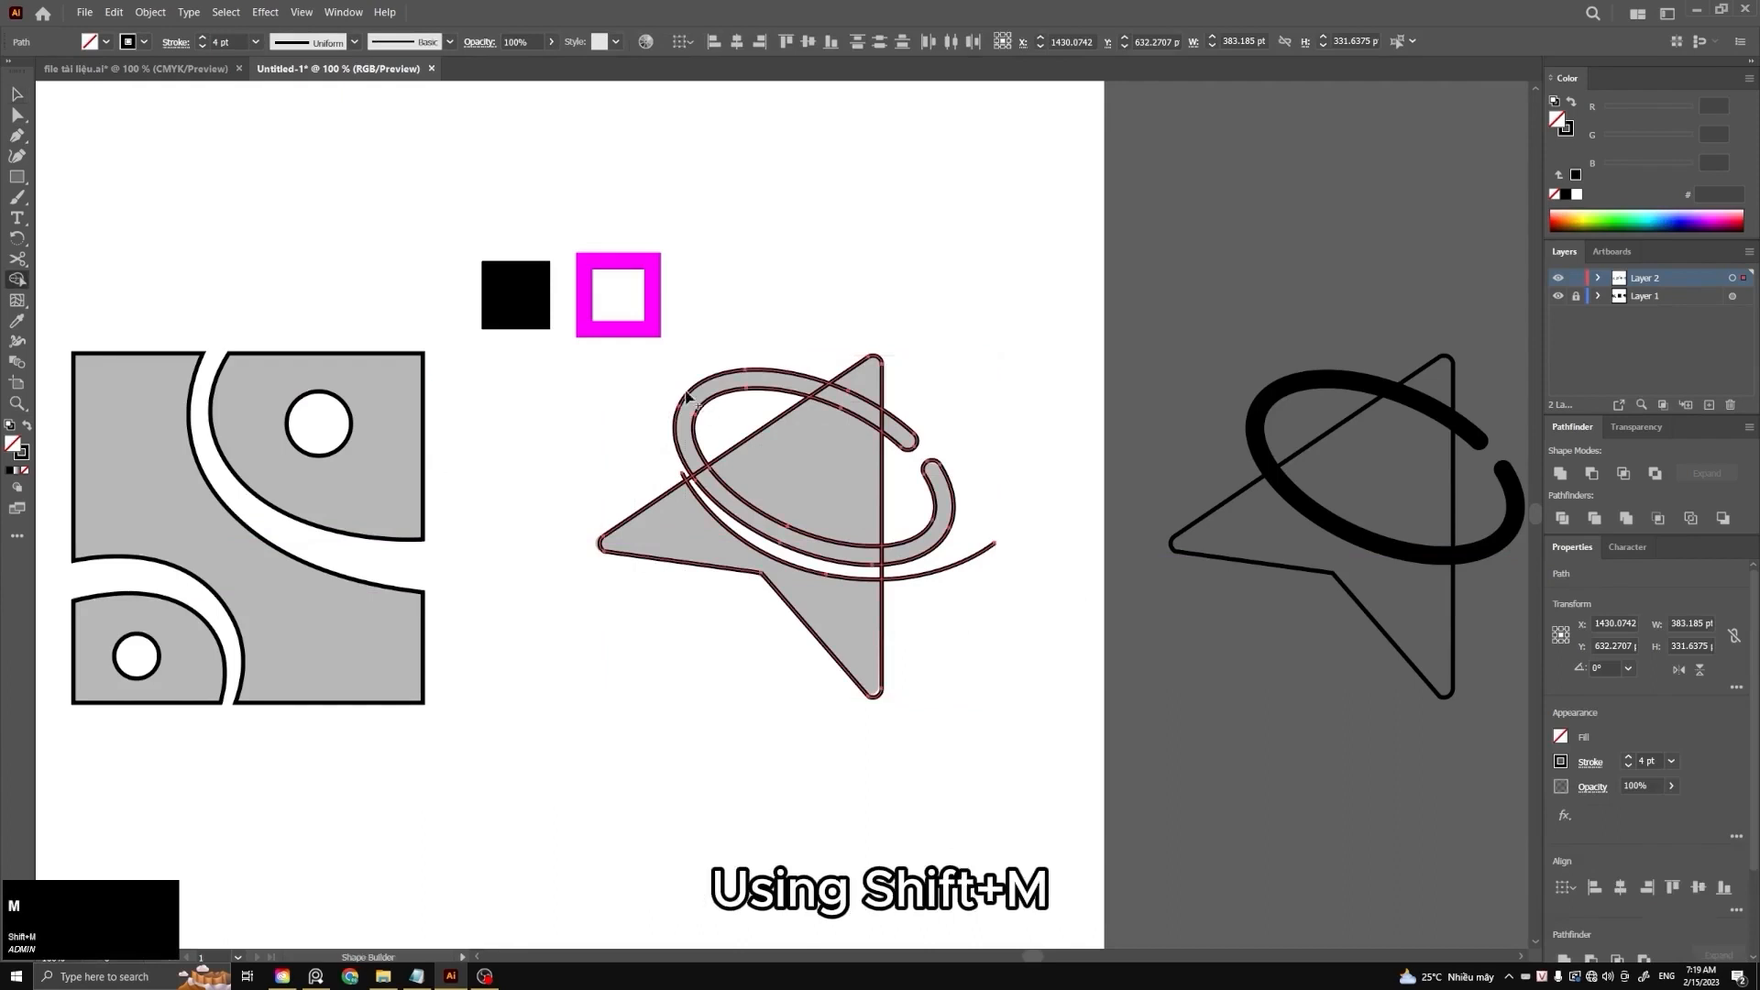
left_click(709, 476)
left_click_drag(839, 396, 903, 438)
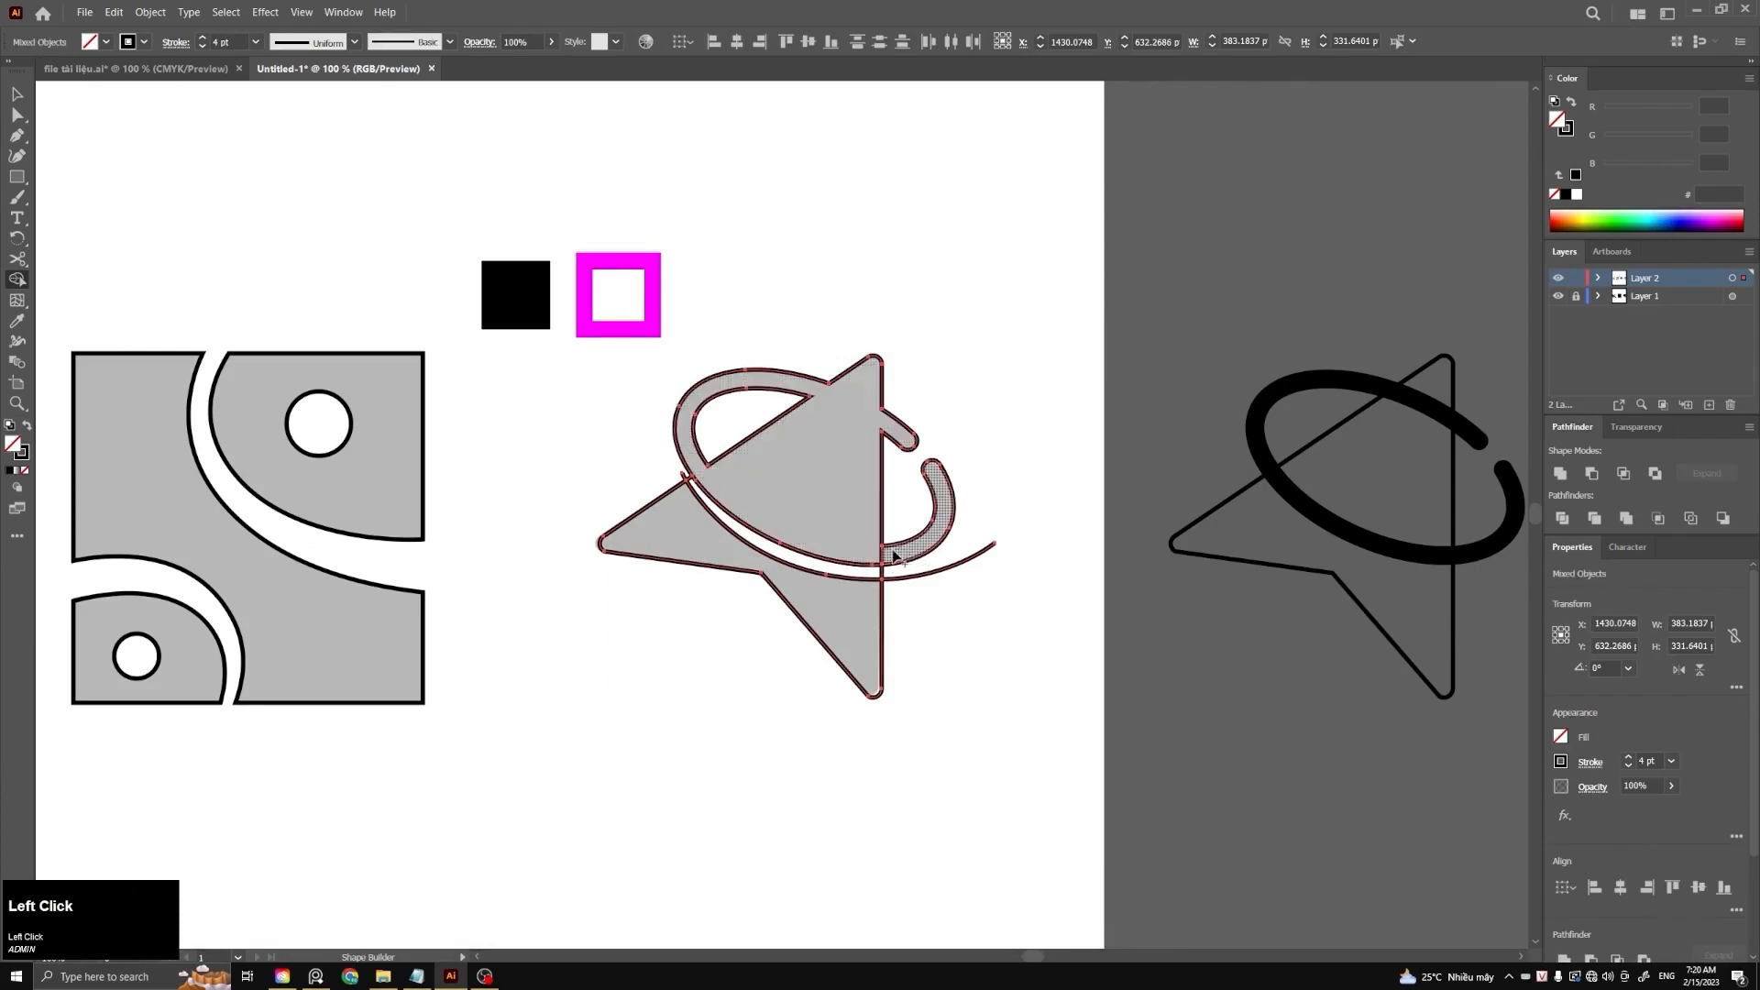
left_click_drag(895, 554, 871, 570)
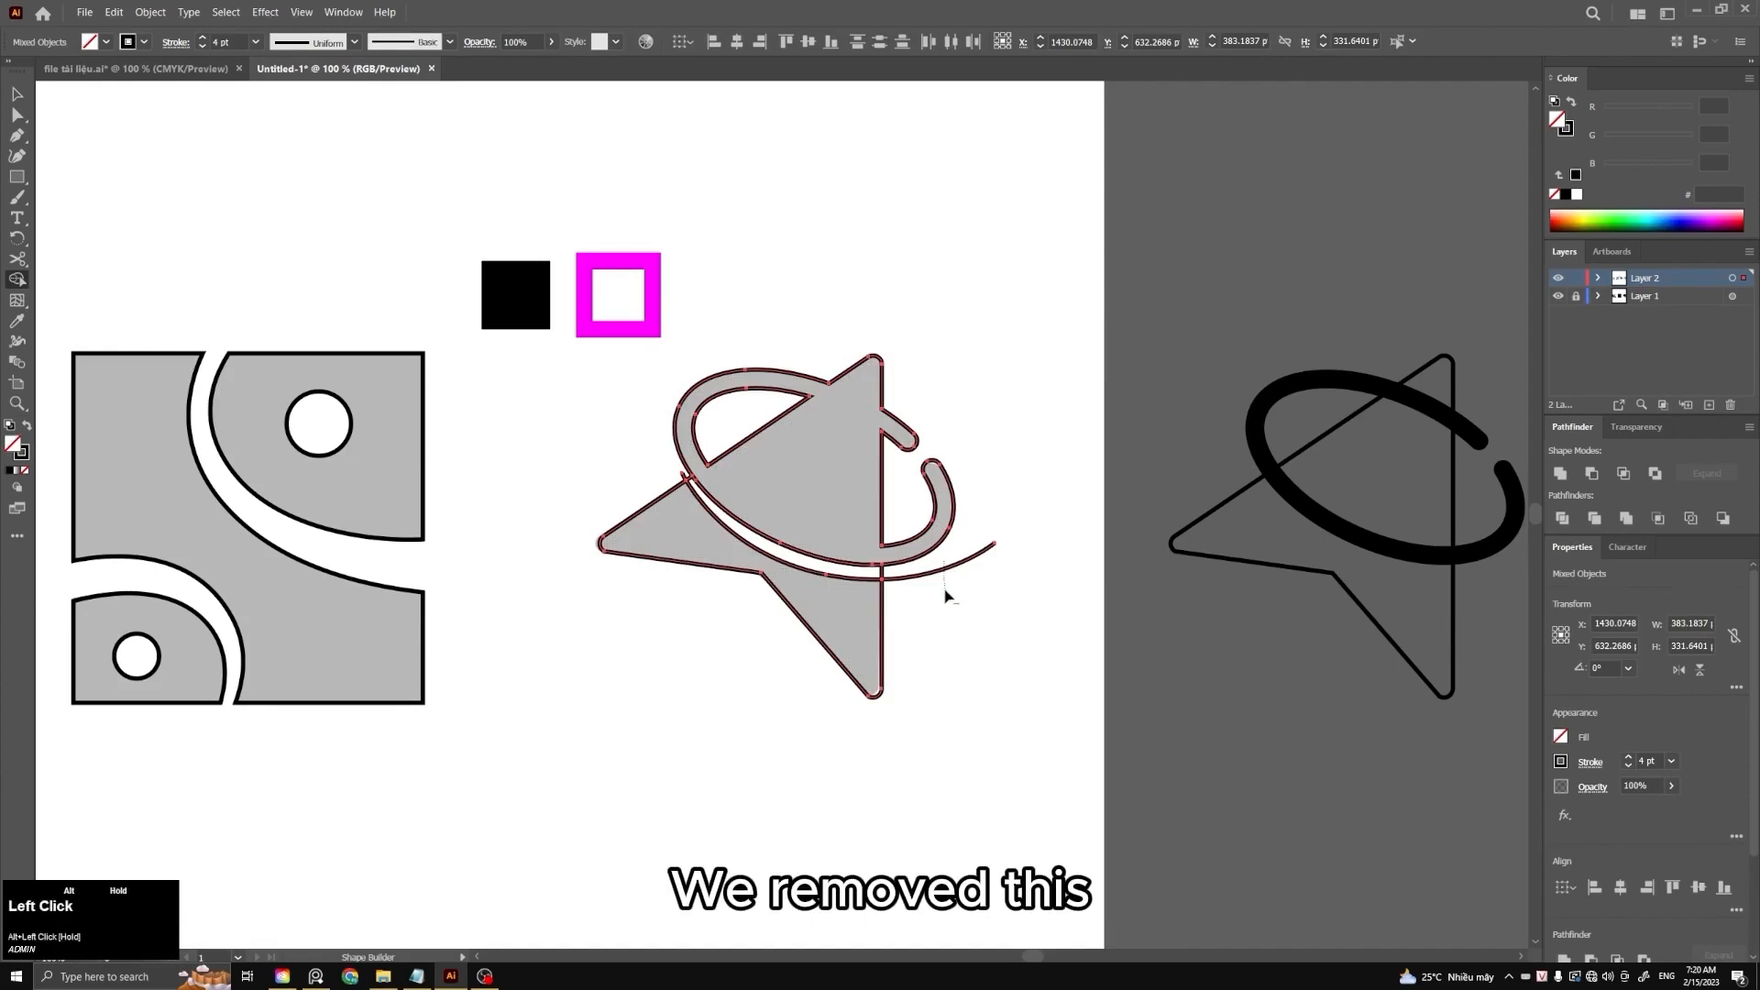
Remove the leftover star edge in the gap and the curve's overhanging ends on both sides with Shape Builder
left_click(912, 575, "alt")
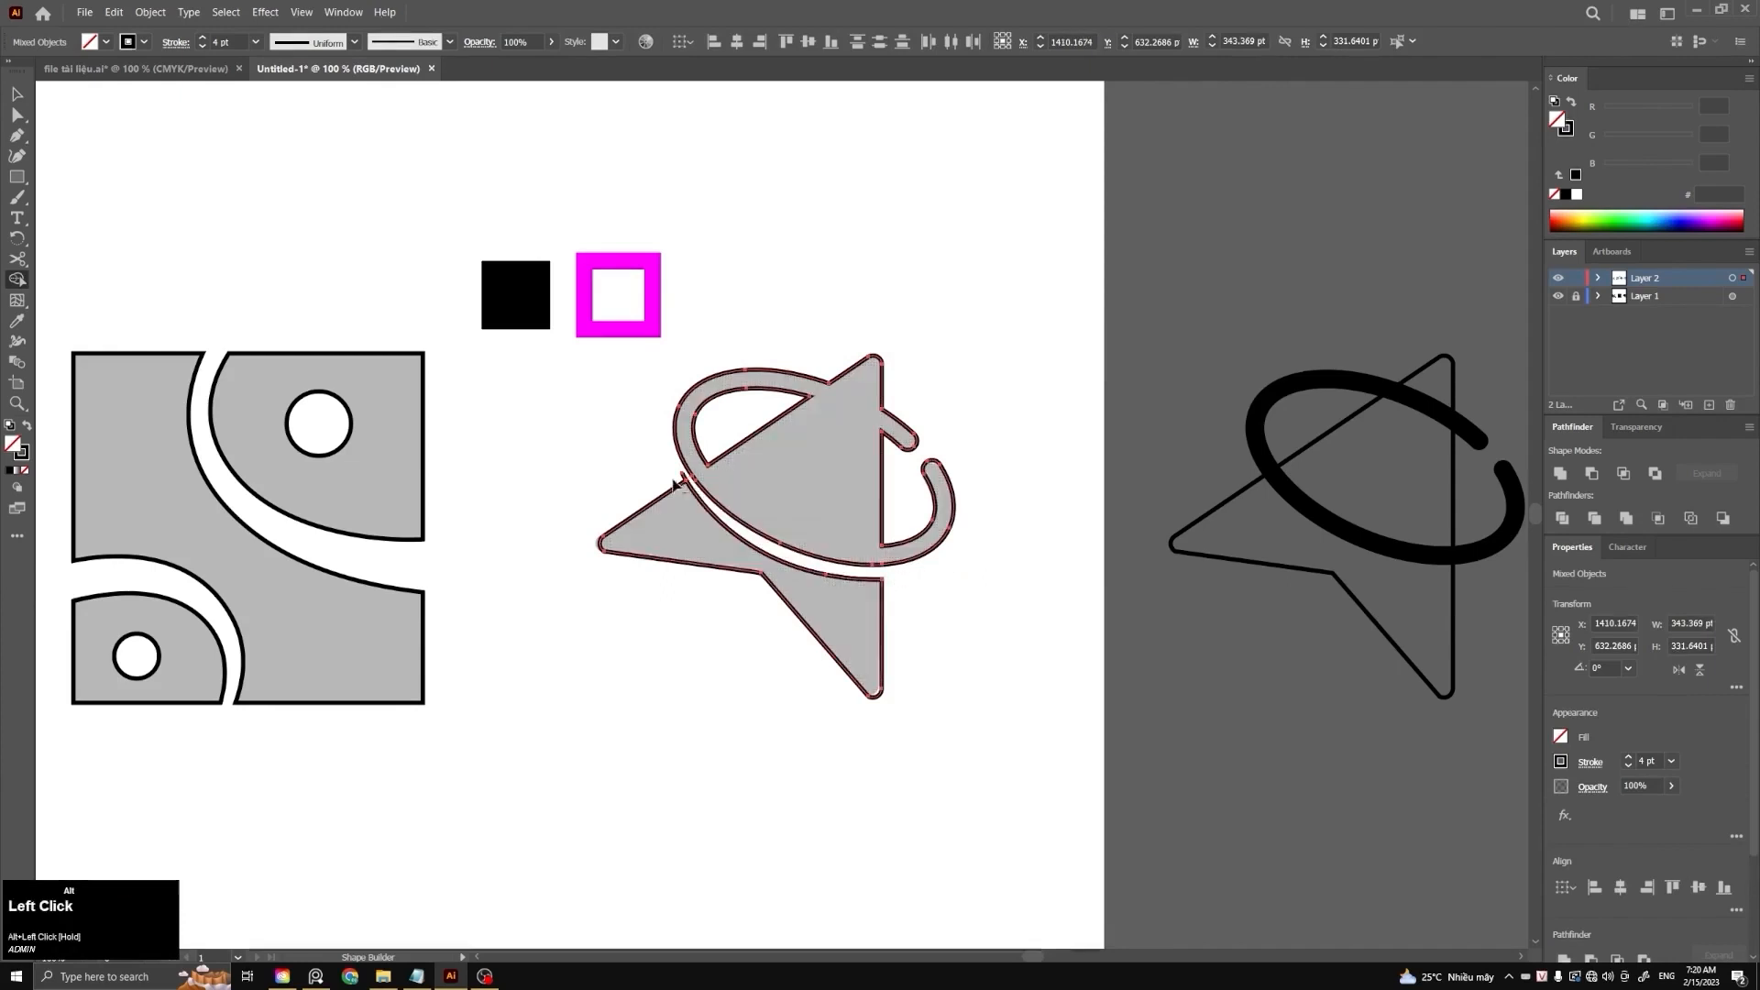
scroll(697, 486, "up", 3, "alt")
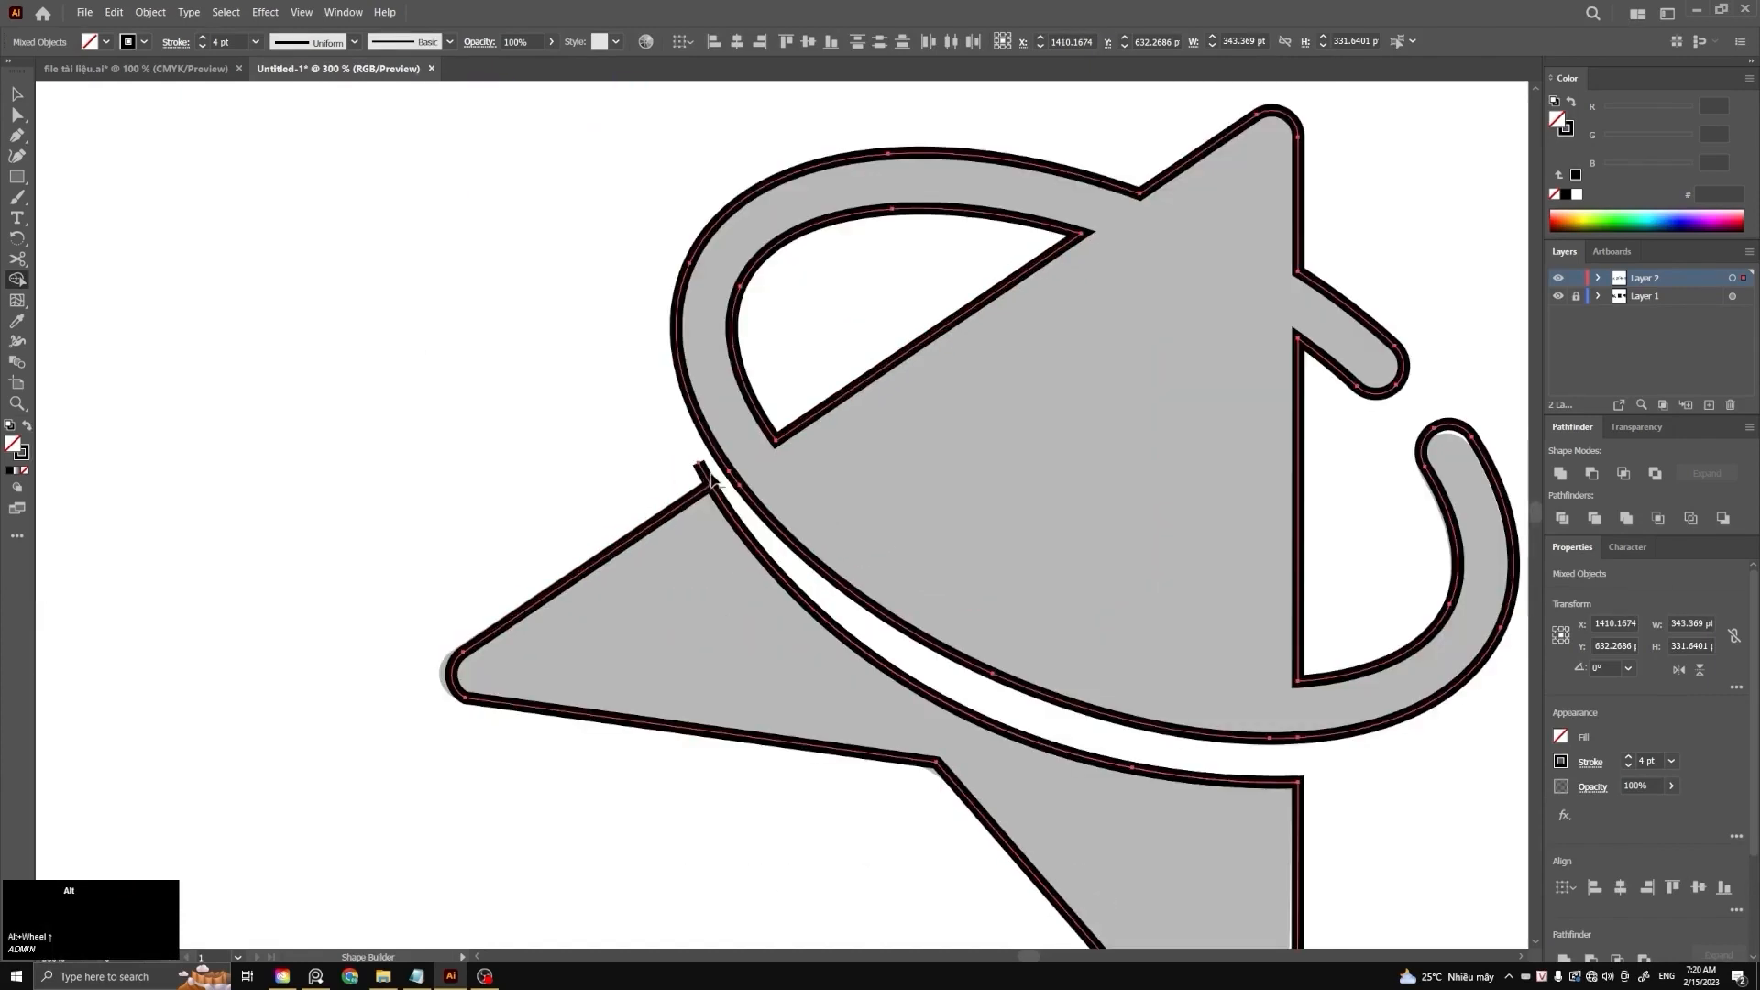
left_click_drag(683, 480, 712, 470, "alt")
scroll(811, 542, "down", 2, "alt")
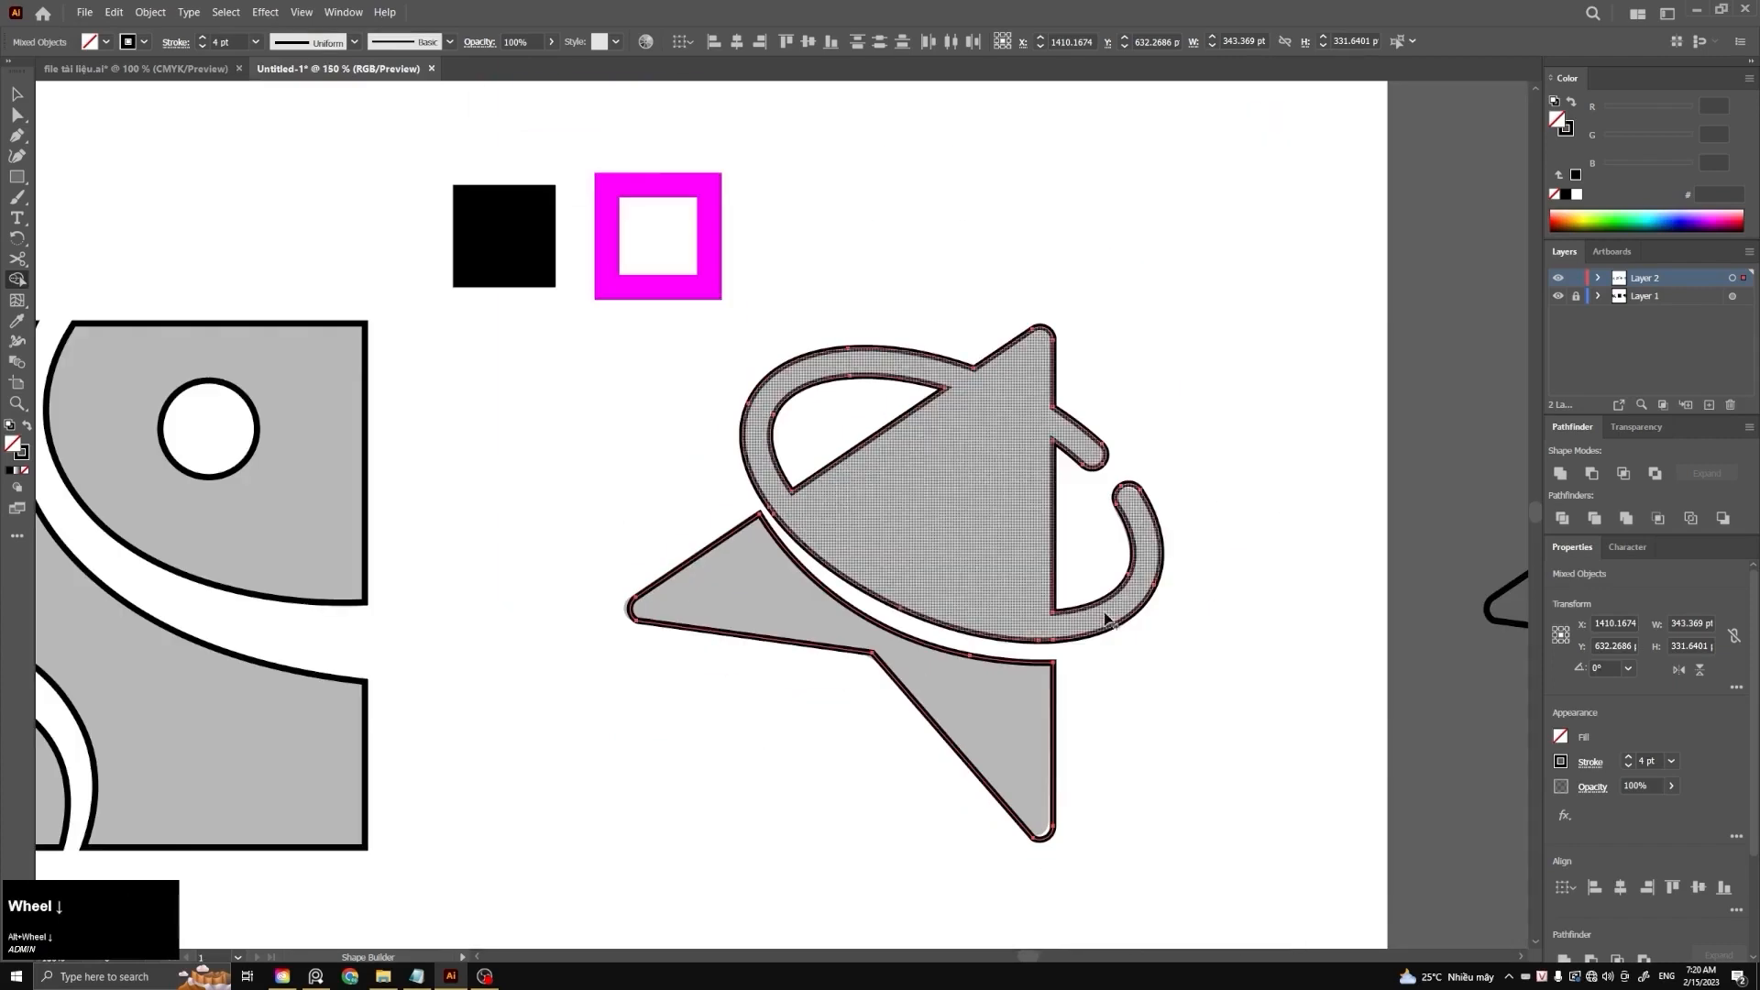
key("v")
left_click(1157, 661)
Try moving the finished star-and-ring outline off its grey template, and undo the move
scroll(1157, 661, "down", 2, "alt")
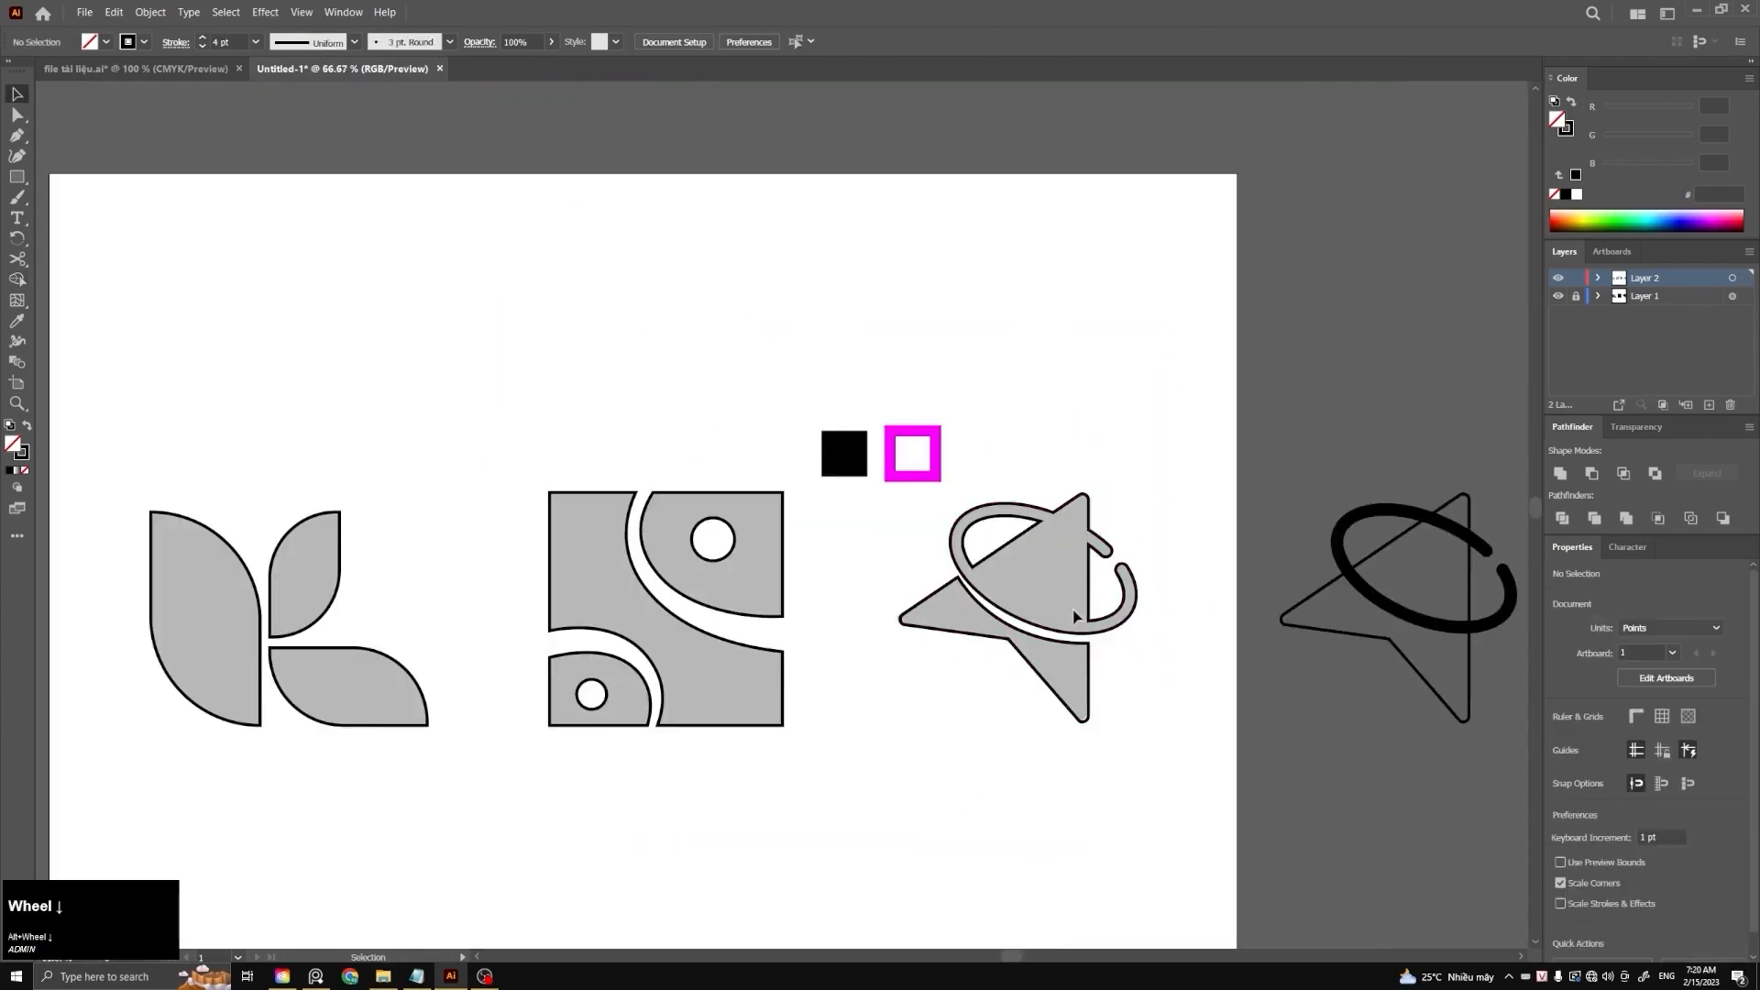
left_click_drag(1123, 532, 1140, 731)
left_click(1030, 577, "shift")
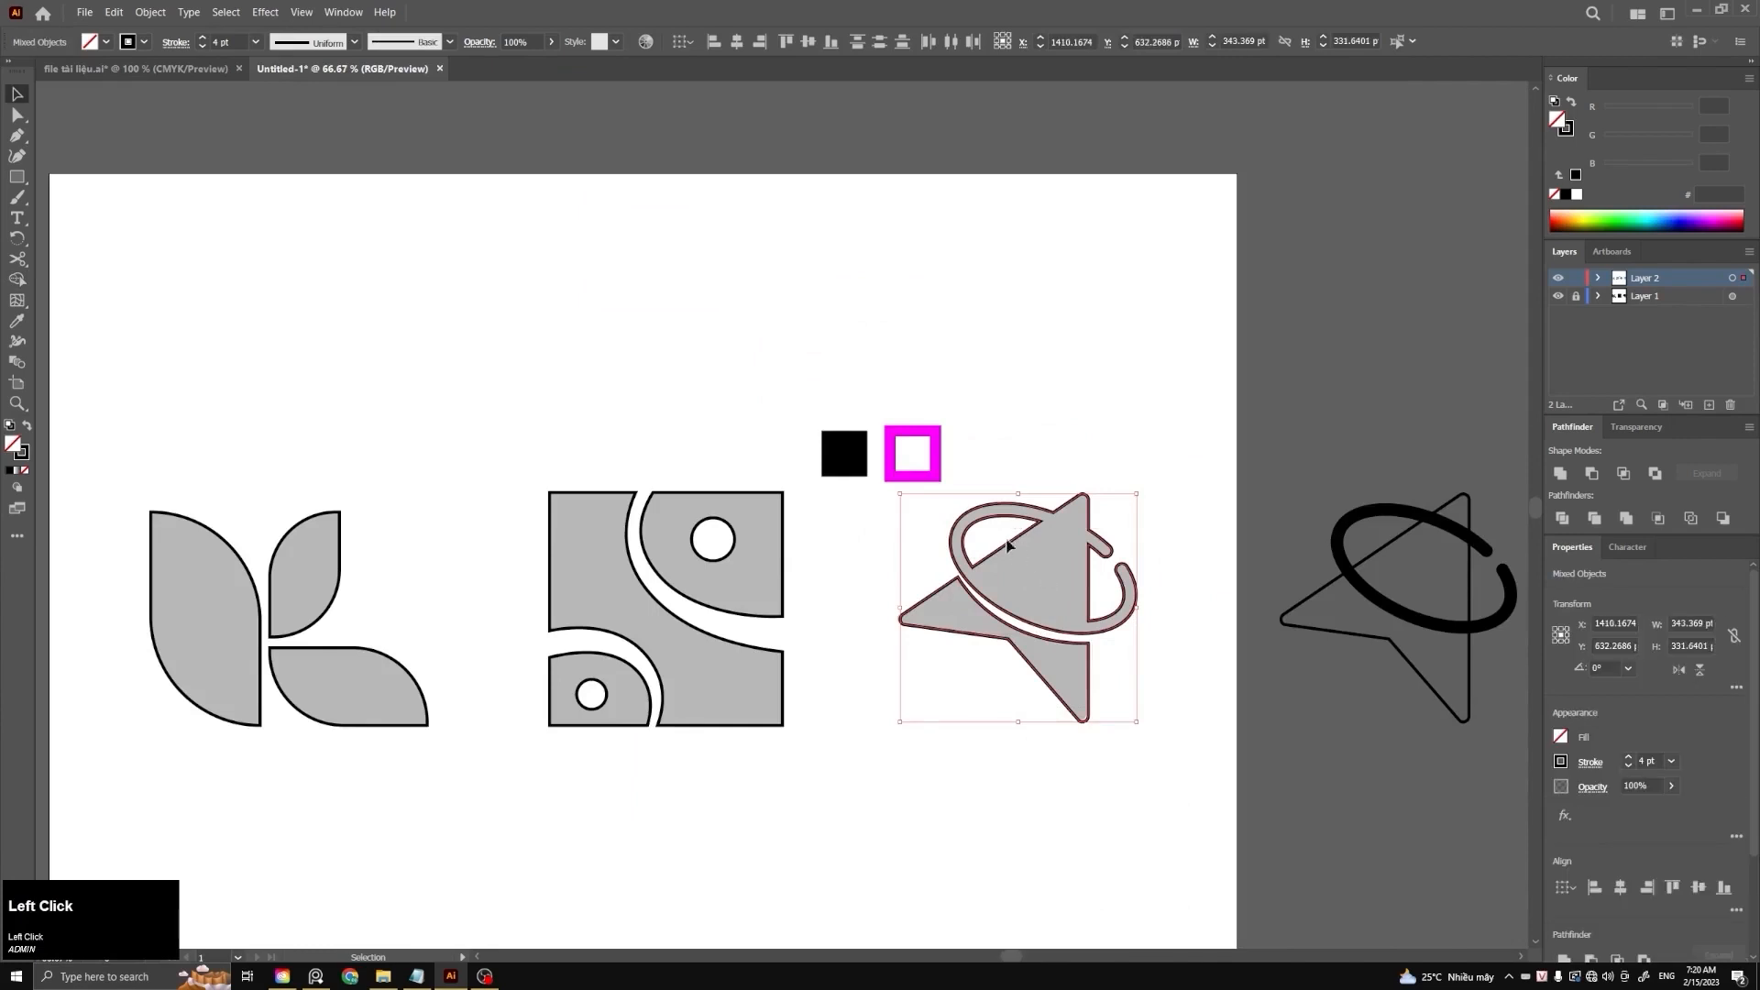
left_click_drag(1007, 550, 784, 617)
key("ctrl+z")
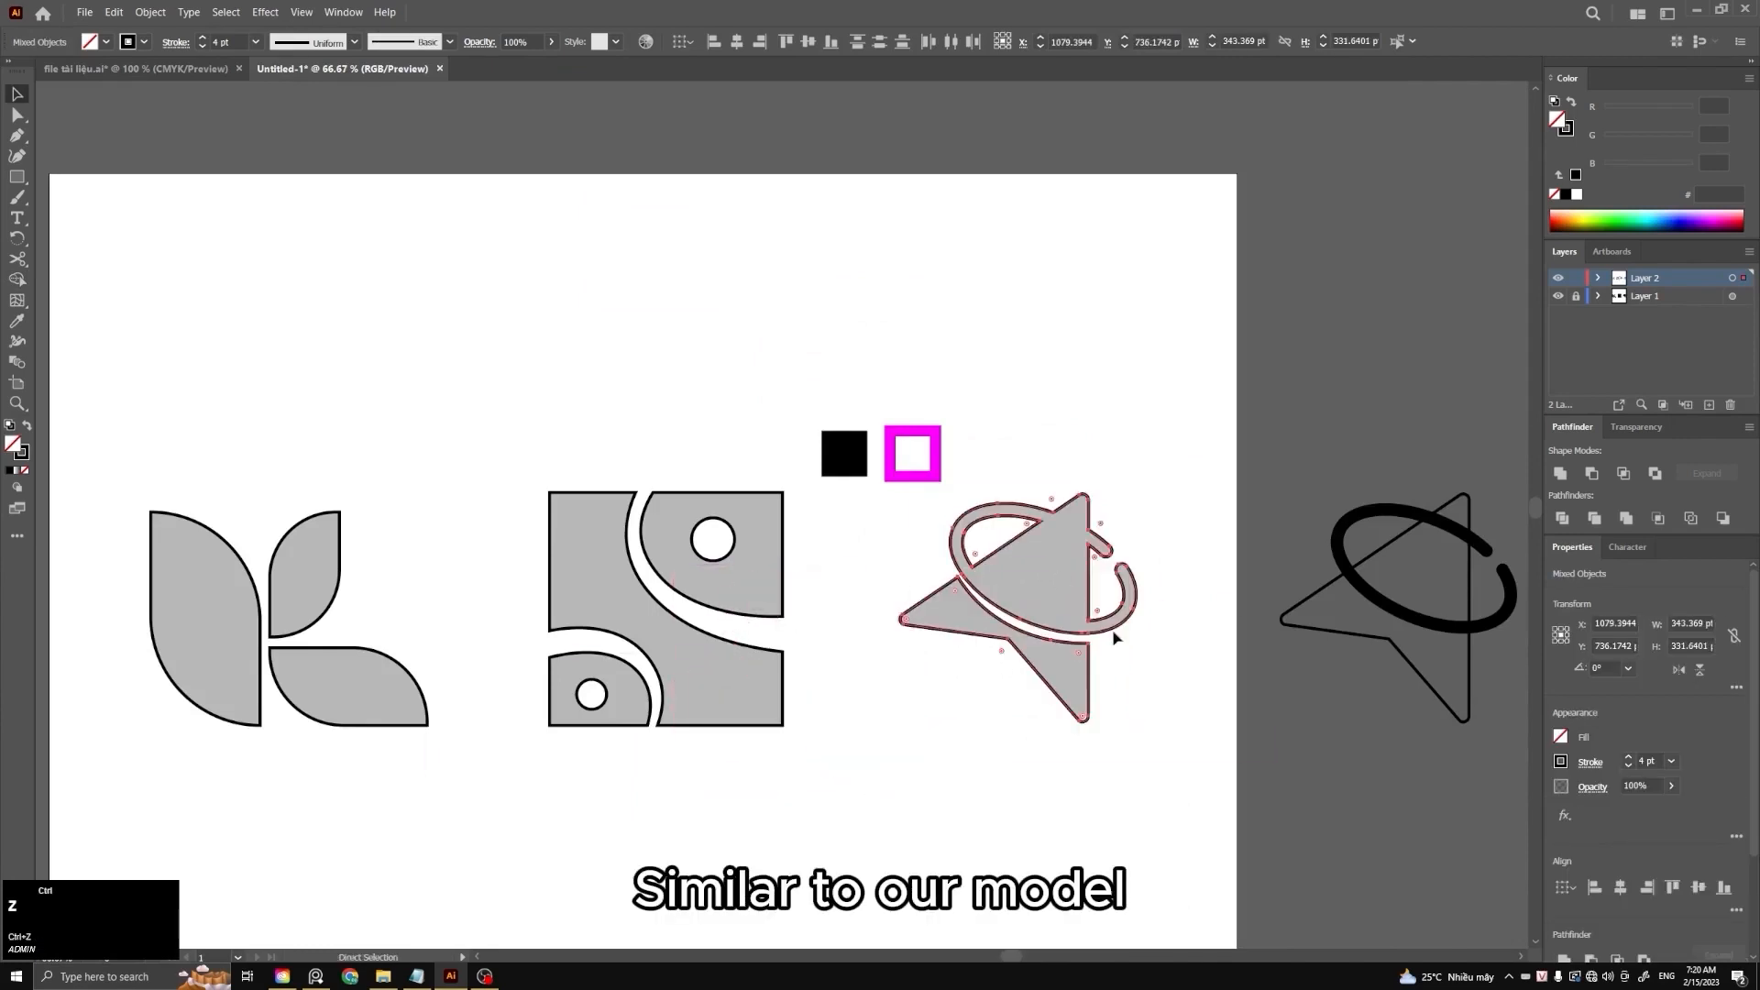
Copy the magenta square frame's FF00FF fill without stroke onto the star-and-ring icon with the Eyedropper
key("o")
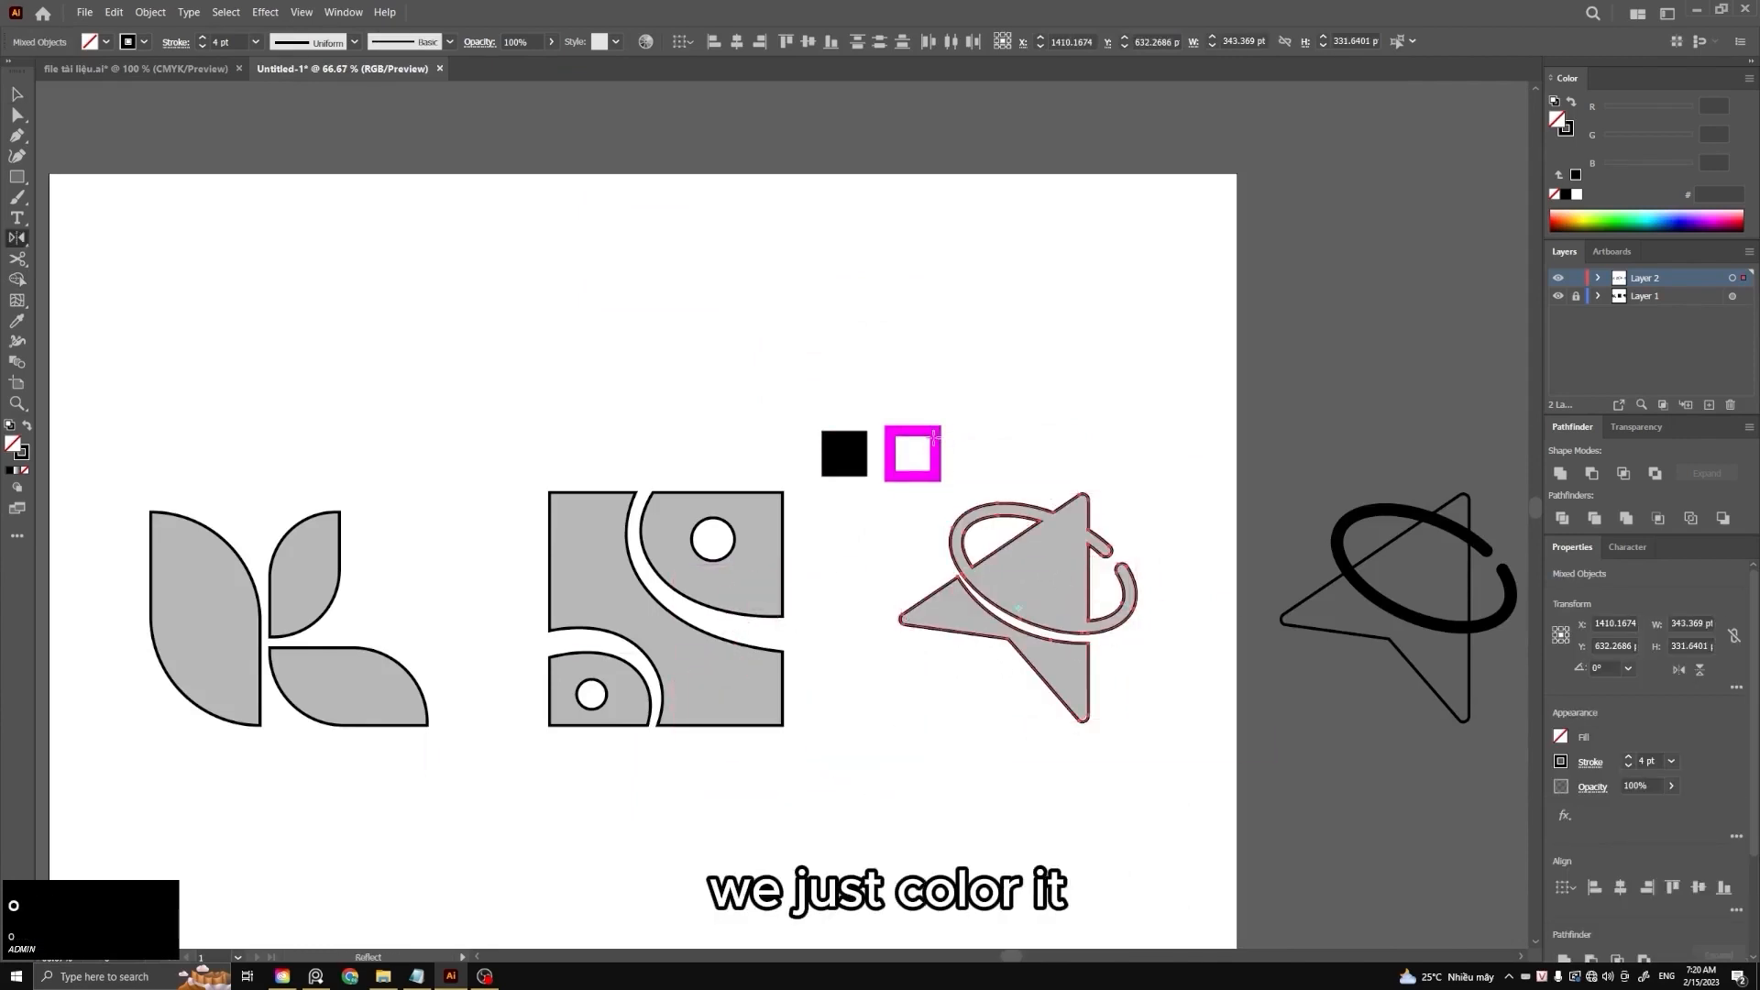
left_click(16, 320)
left_click(938, 442)
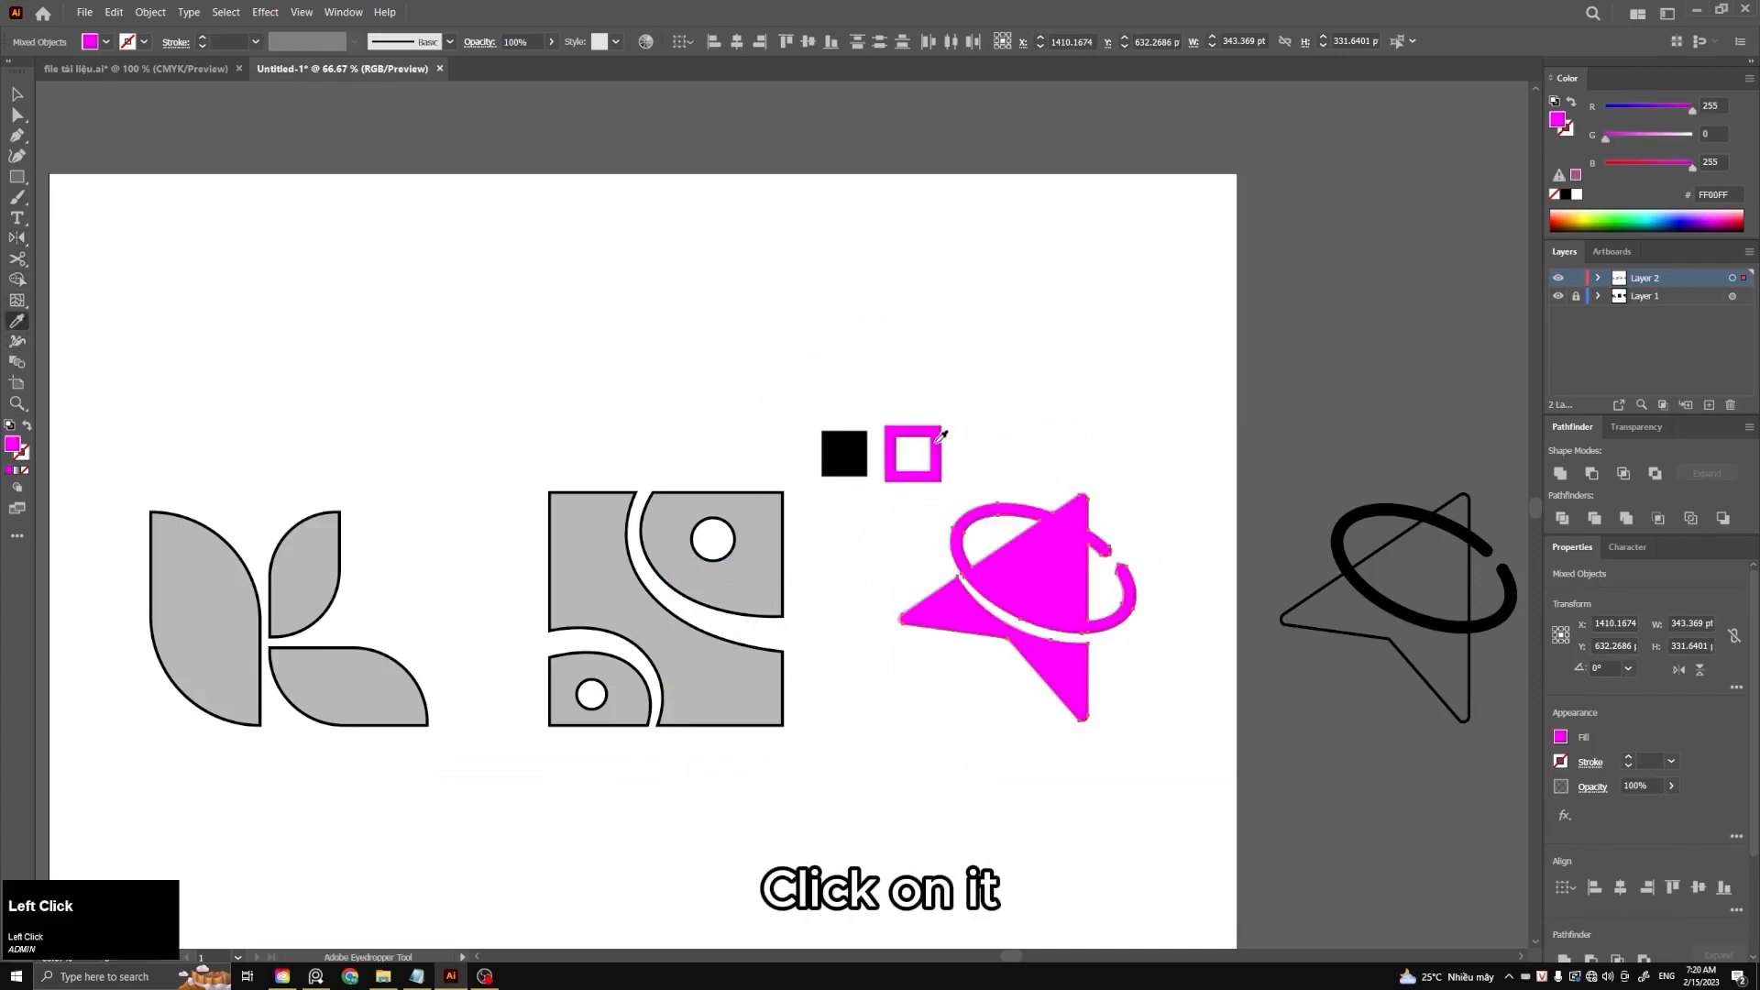
Select all shapes of the square icon and give them the magenta frame's fill with the Eyedropper
key("v")
left_click_drag(765, 773, 543, 513)
key("i")
left_click(898, 434)
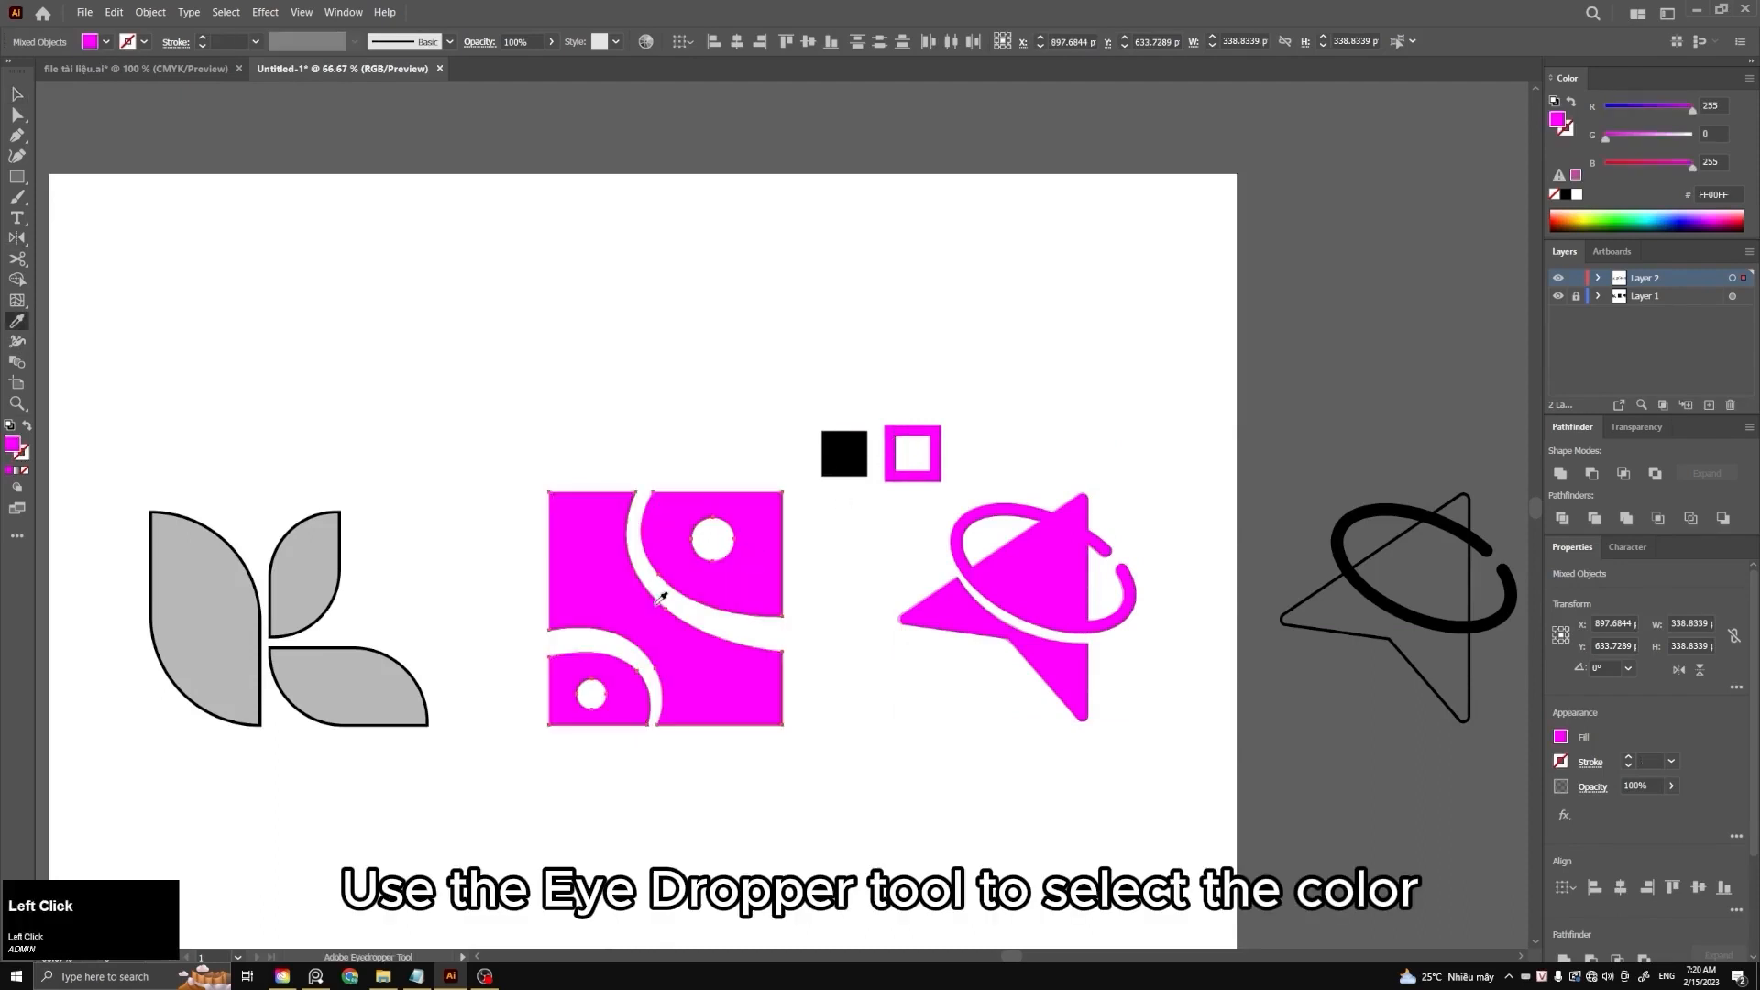
Color the three leaves of the leaf icon one by one with the magenta fill sampled from the already colored shapes
left_click(332, 578, "ctrl")
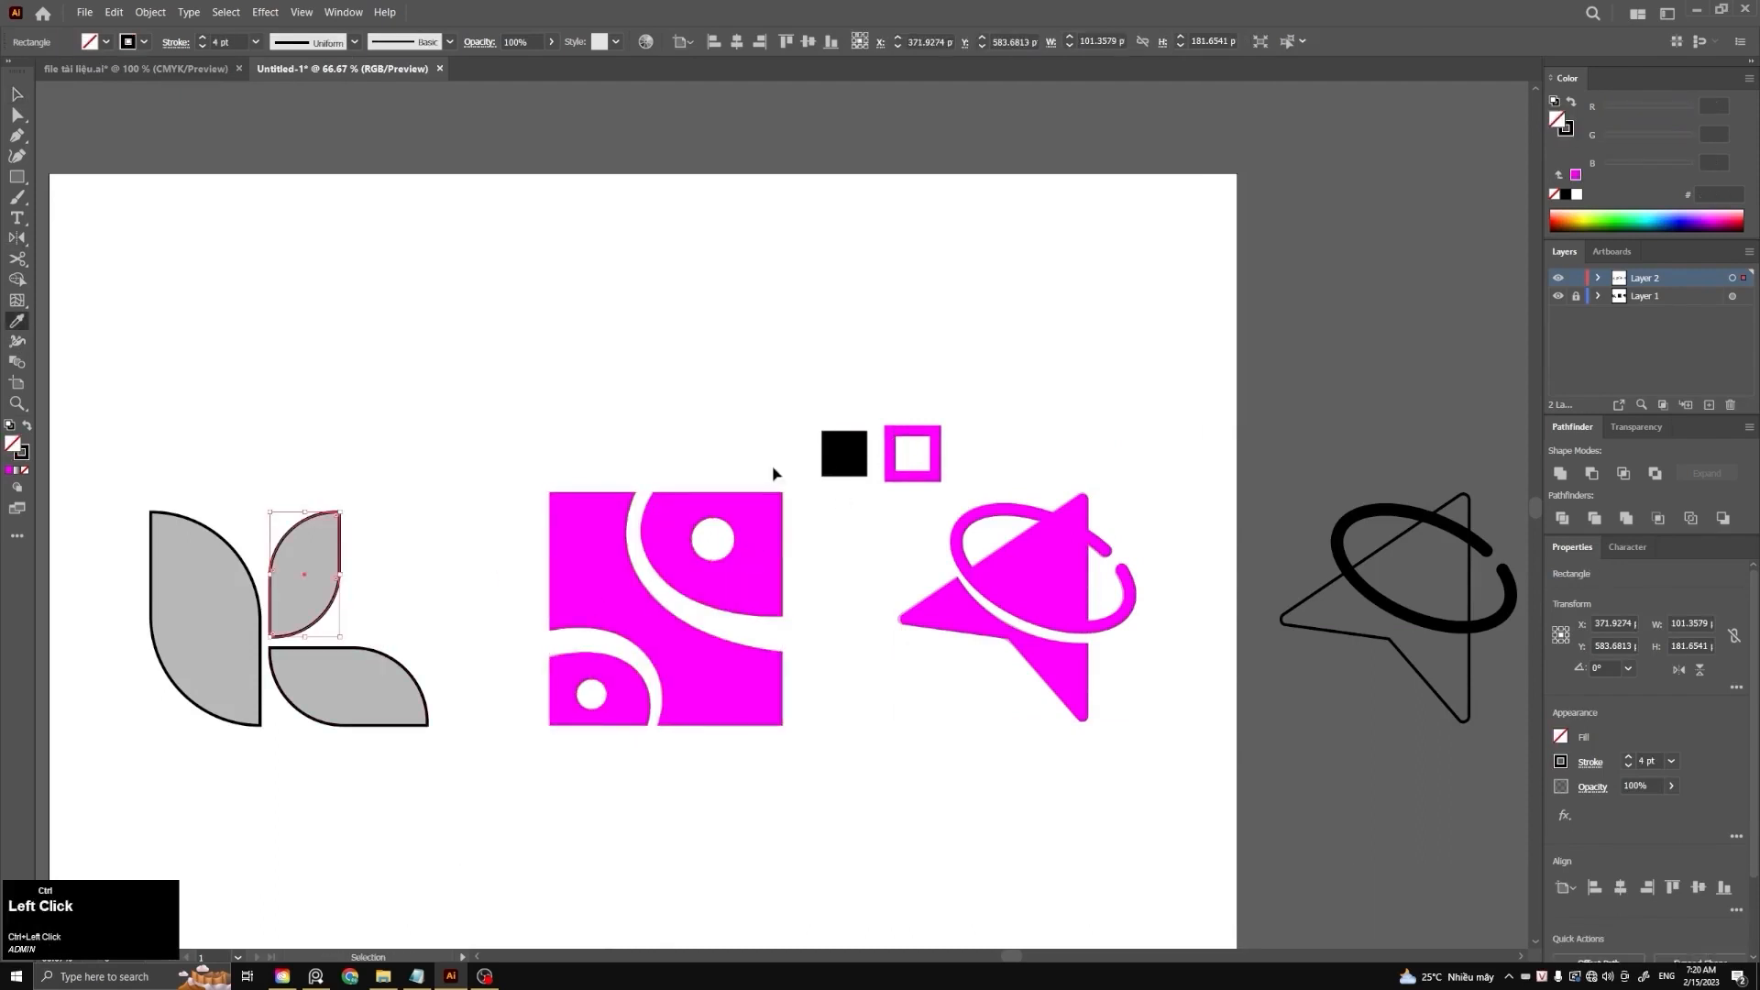
left_click(731, 557)
left_click(400, 674, "ctrl")
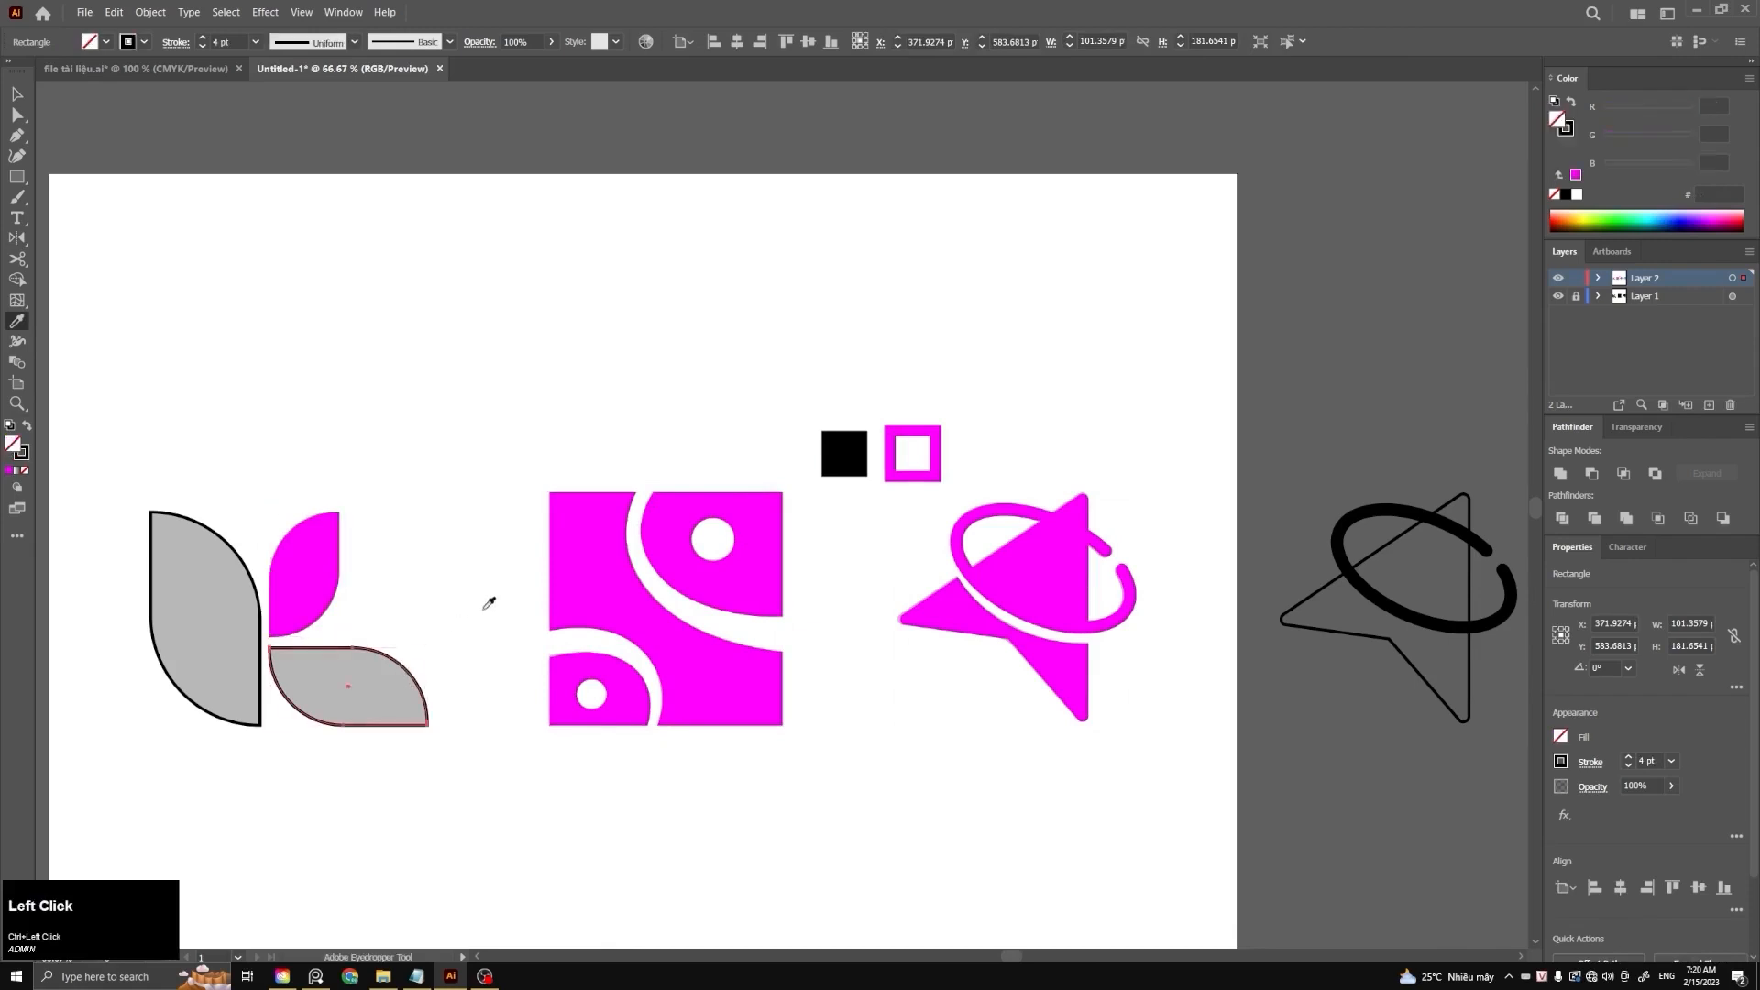
left_click(587, 587)
left_click(257, 616, "ctrl")
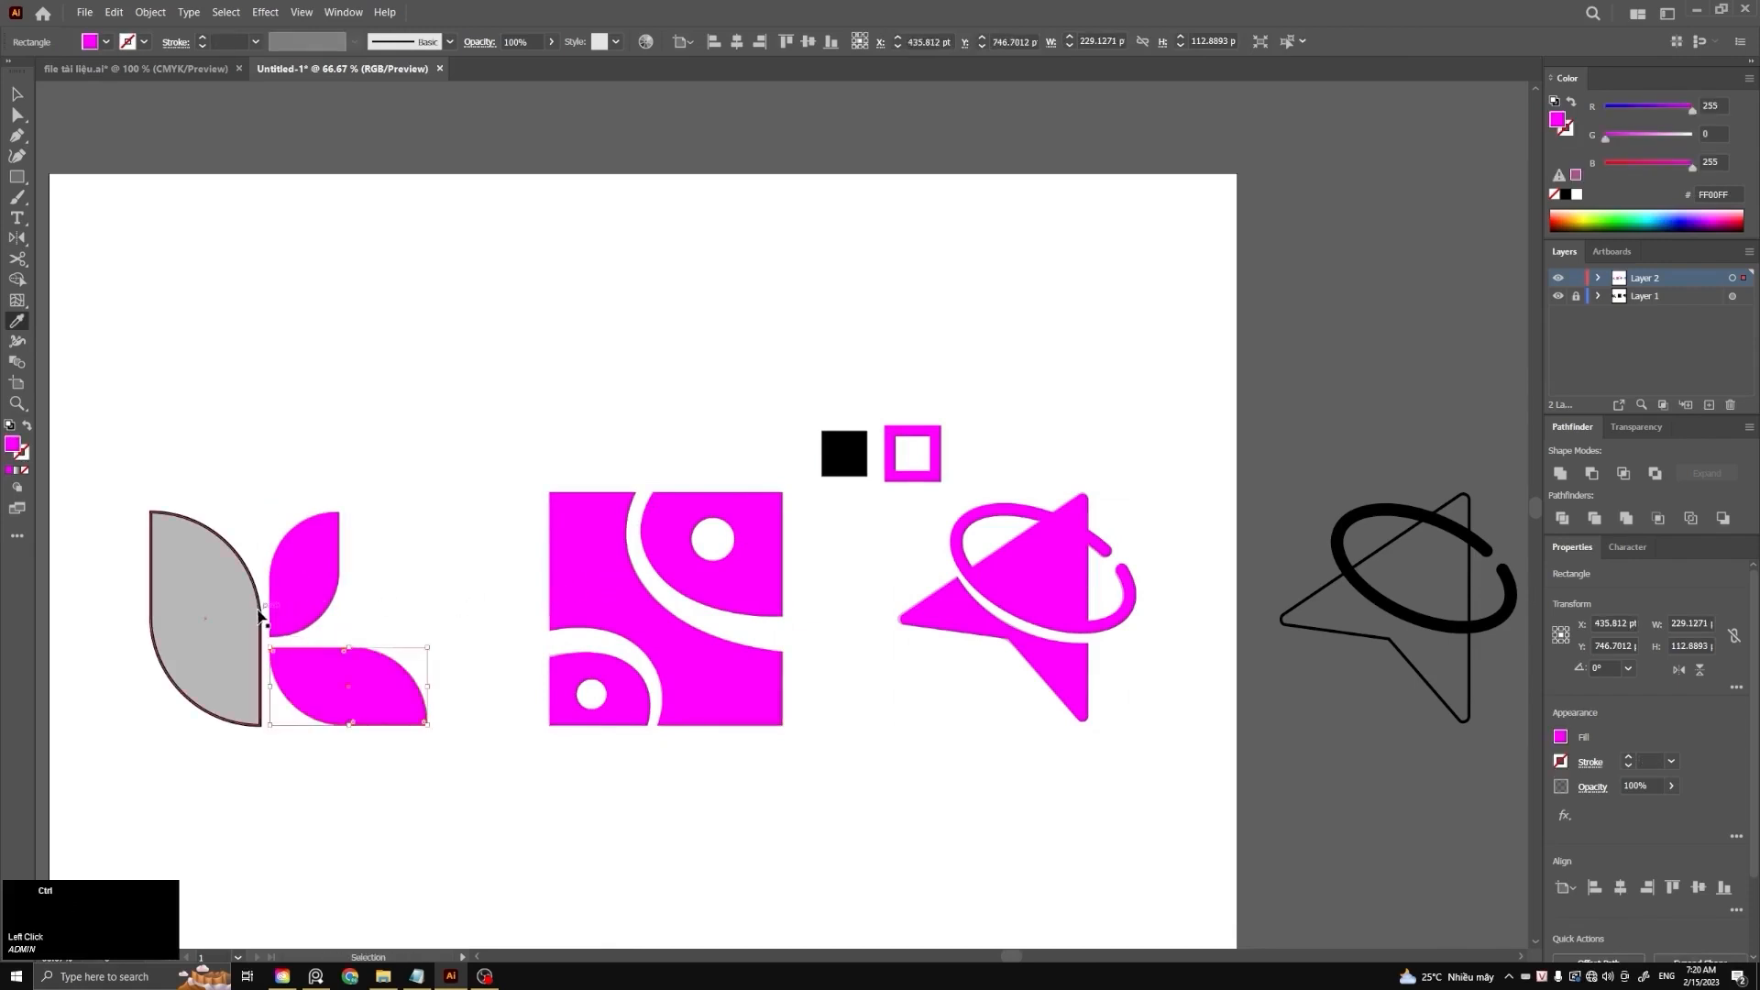
left_click(295, 581)
key("v")
left_click(421, 538)
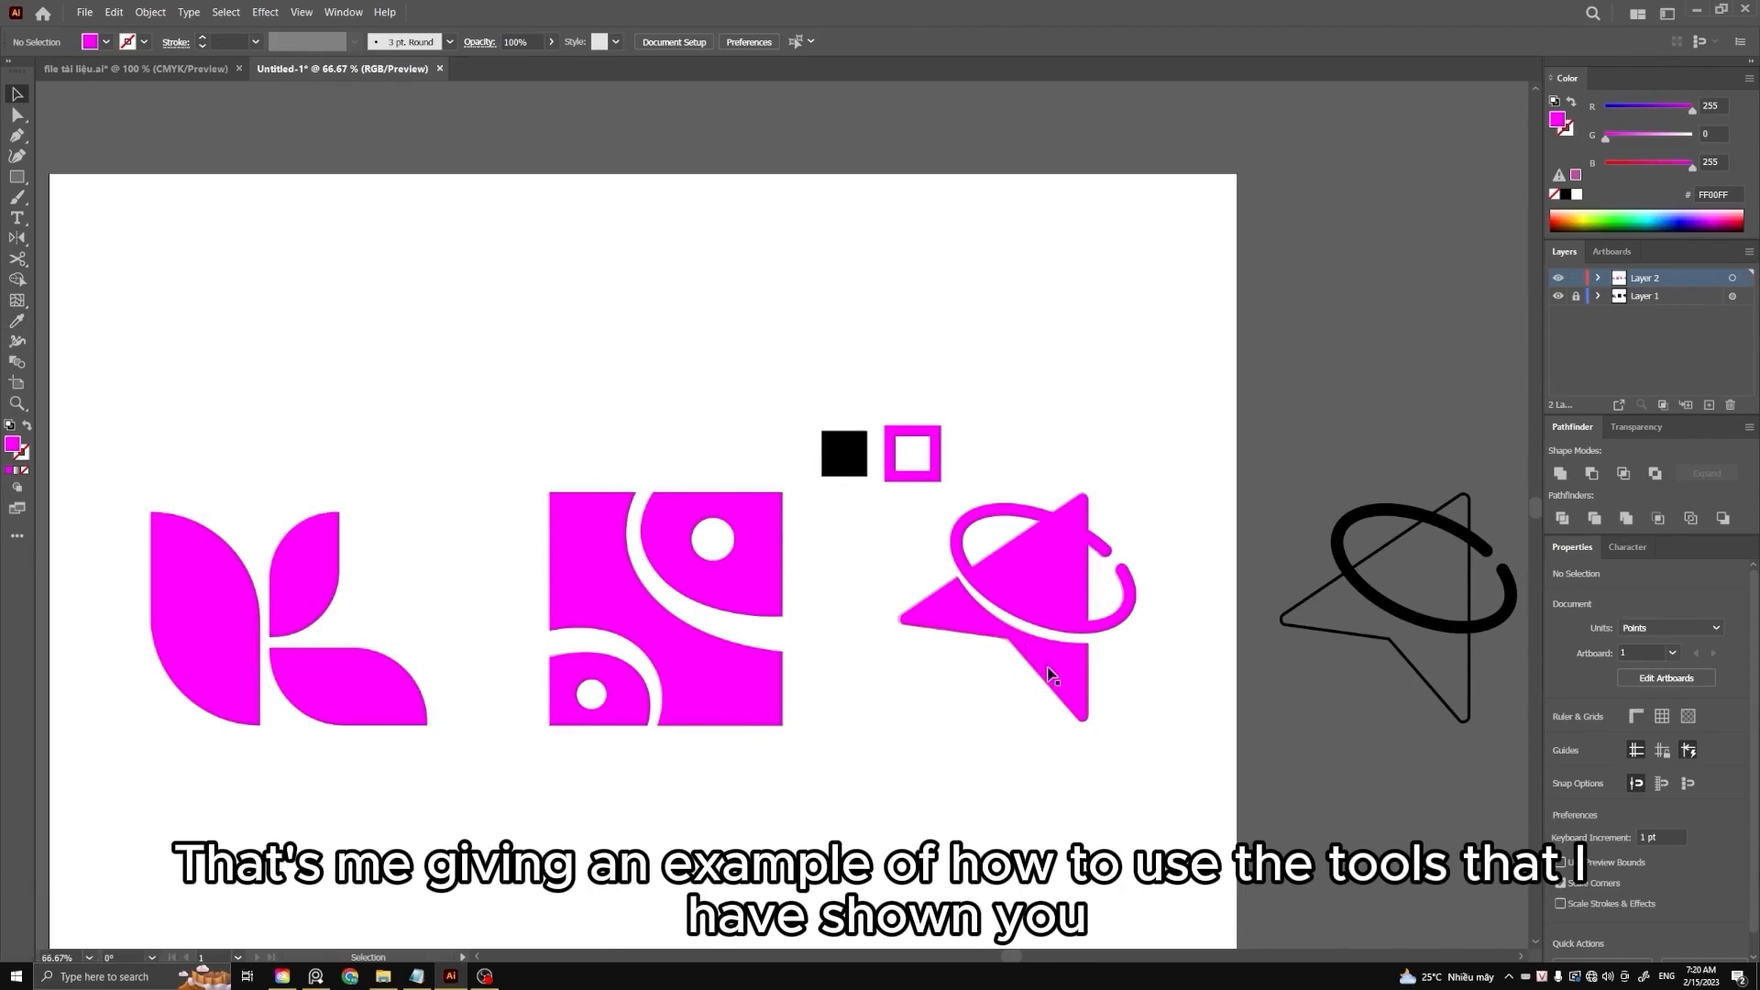
Delete the black square and the magenta square frame above the icons
left_click_drag(899, 639, 1022, 559)
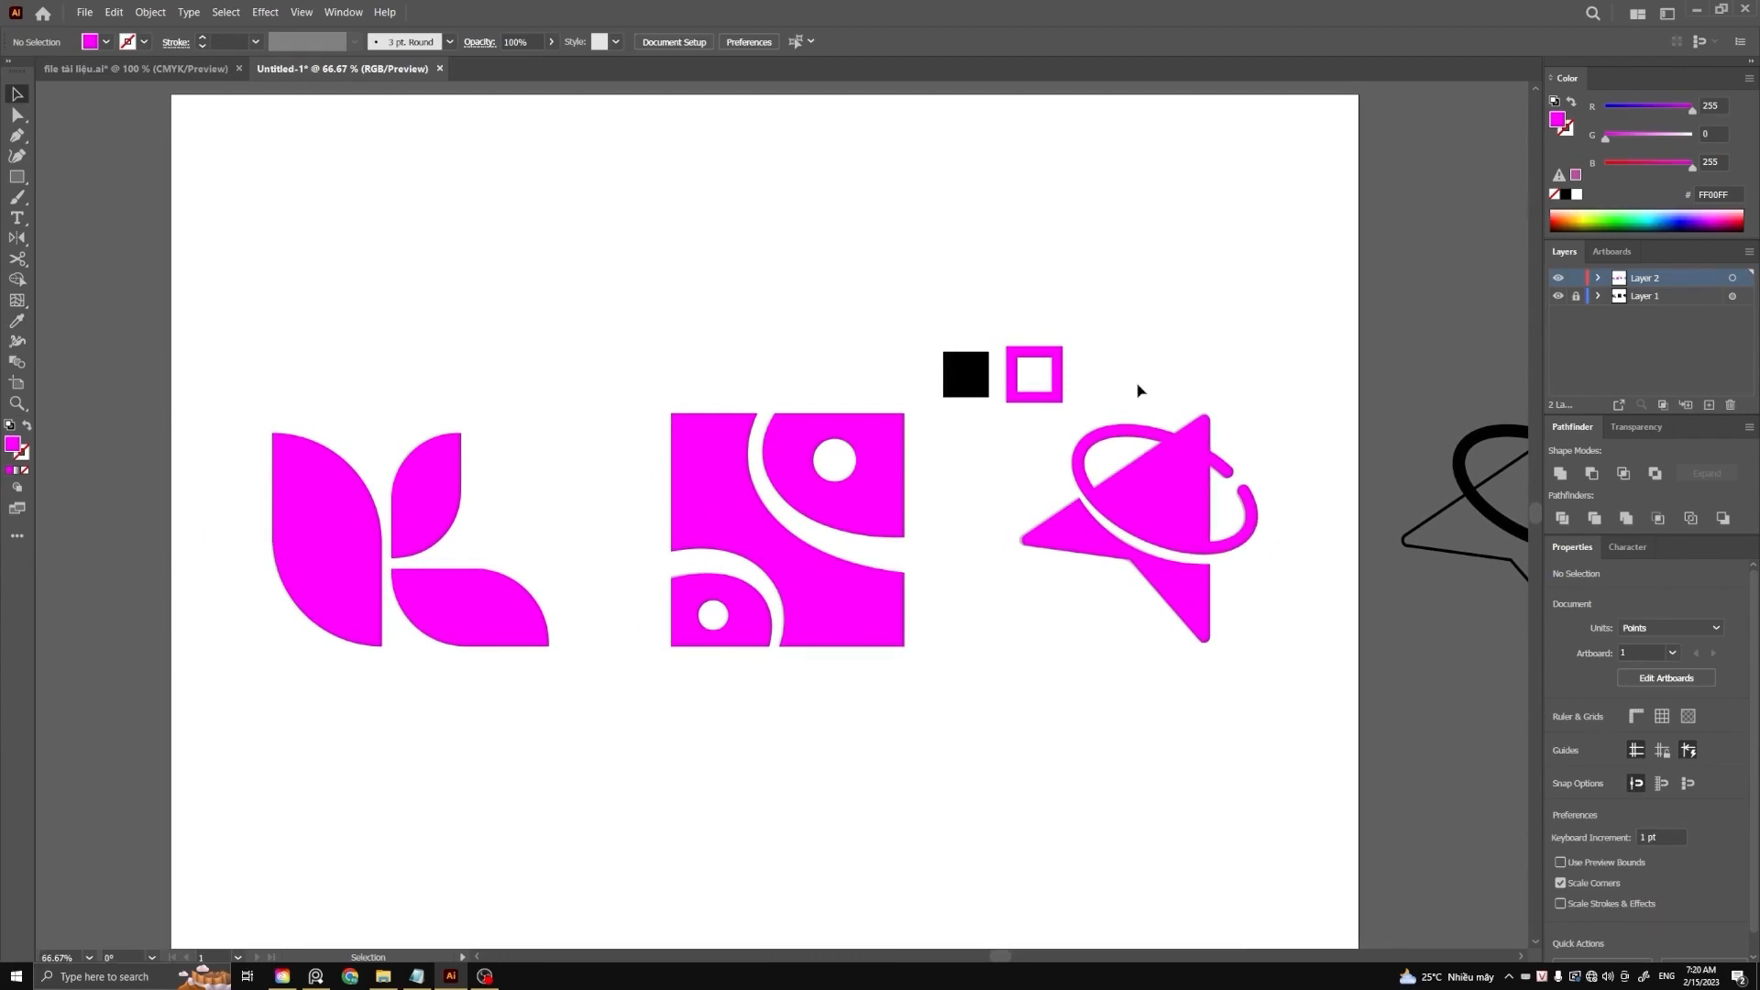
left_click_drag(1082, 418, 910, 342)
key("Delete")
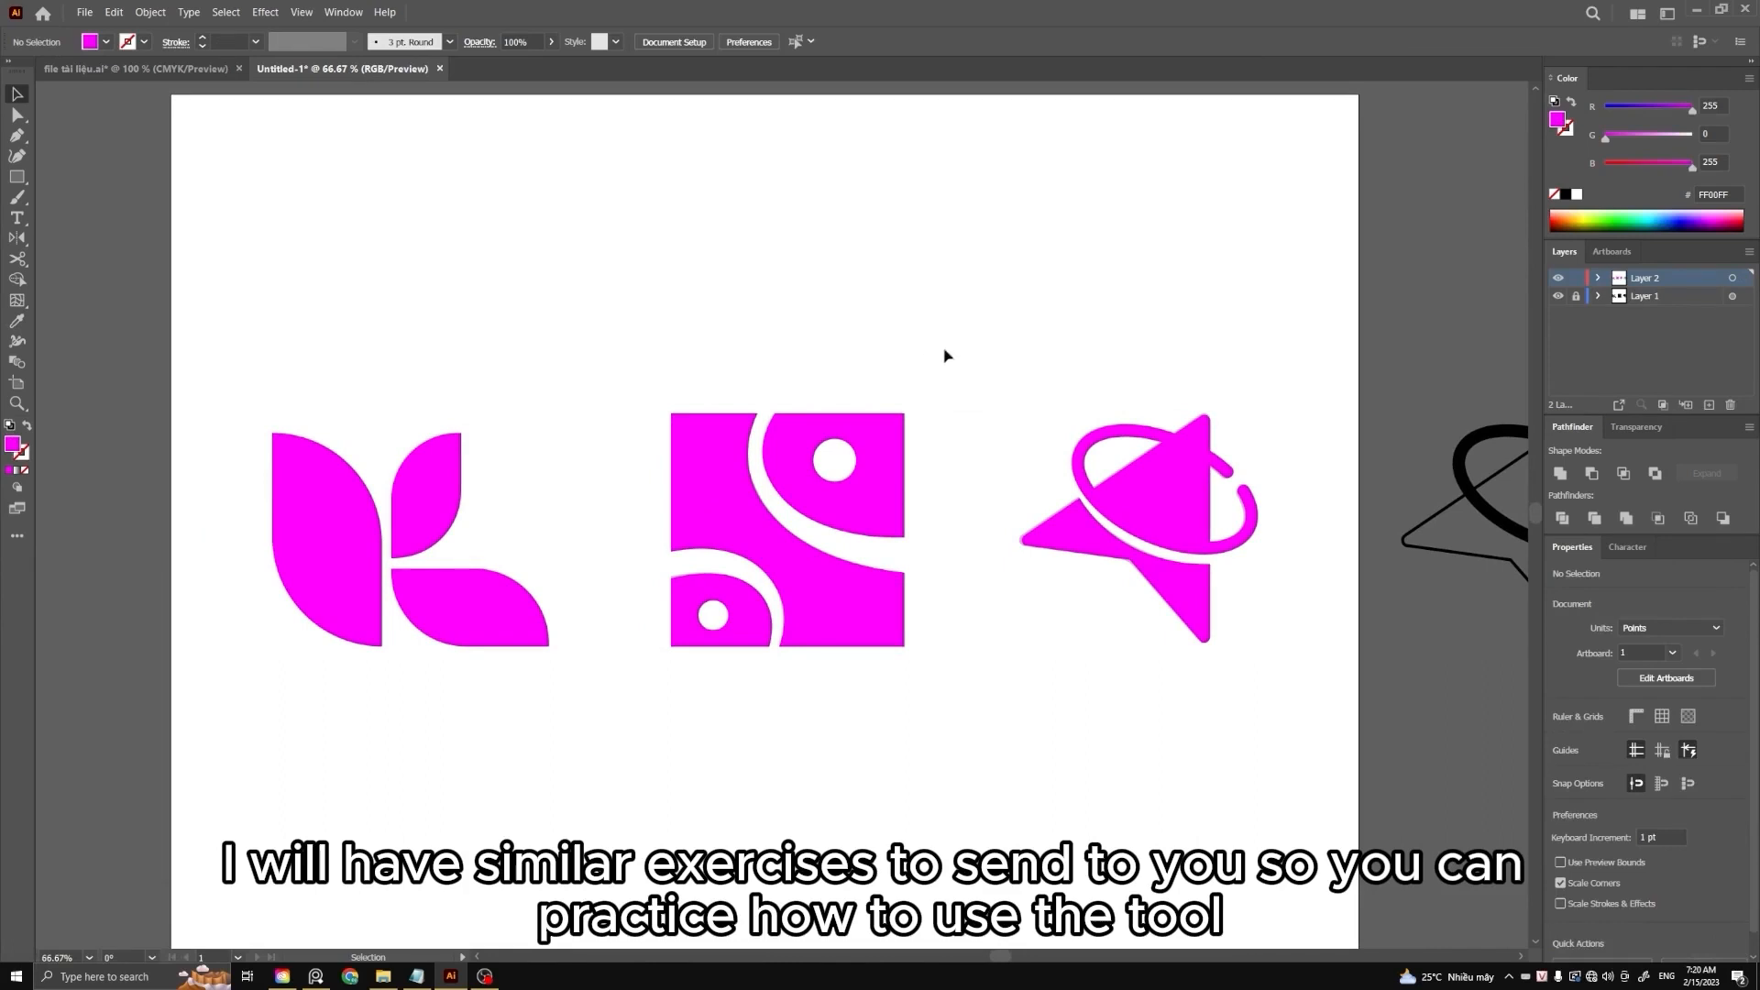
left_click_drag(960, 370, 963, 362)
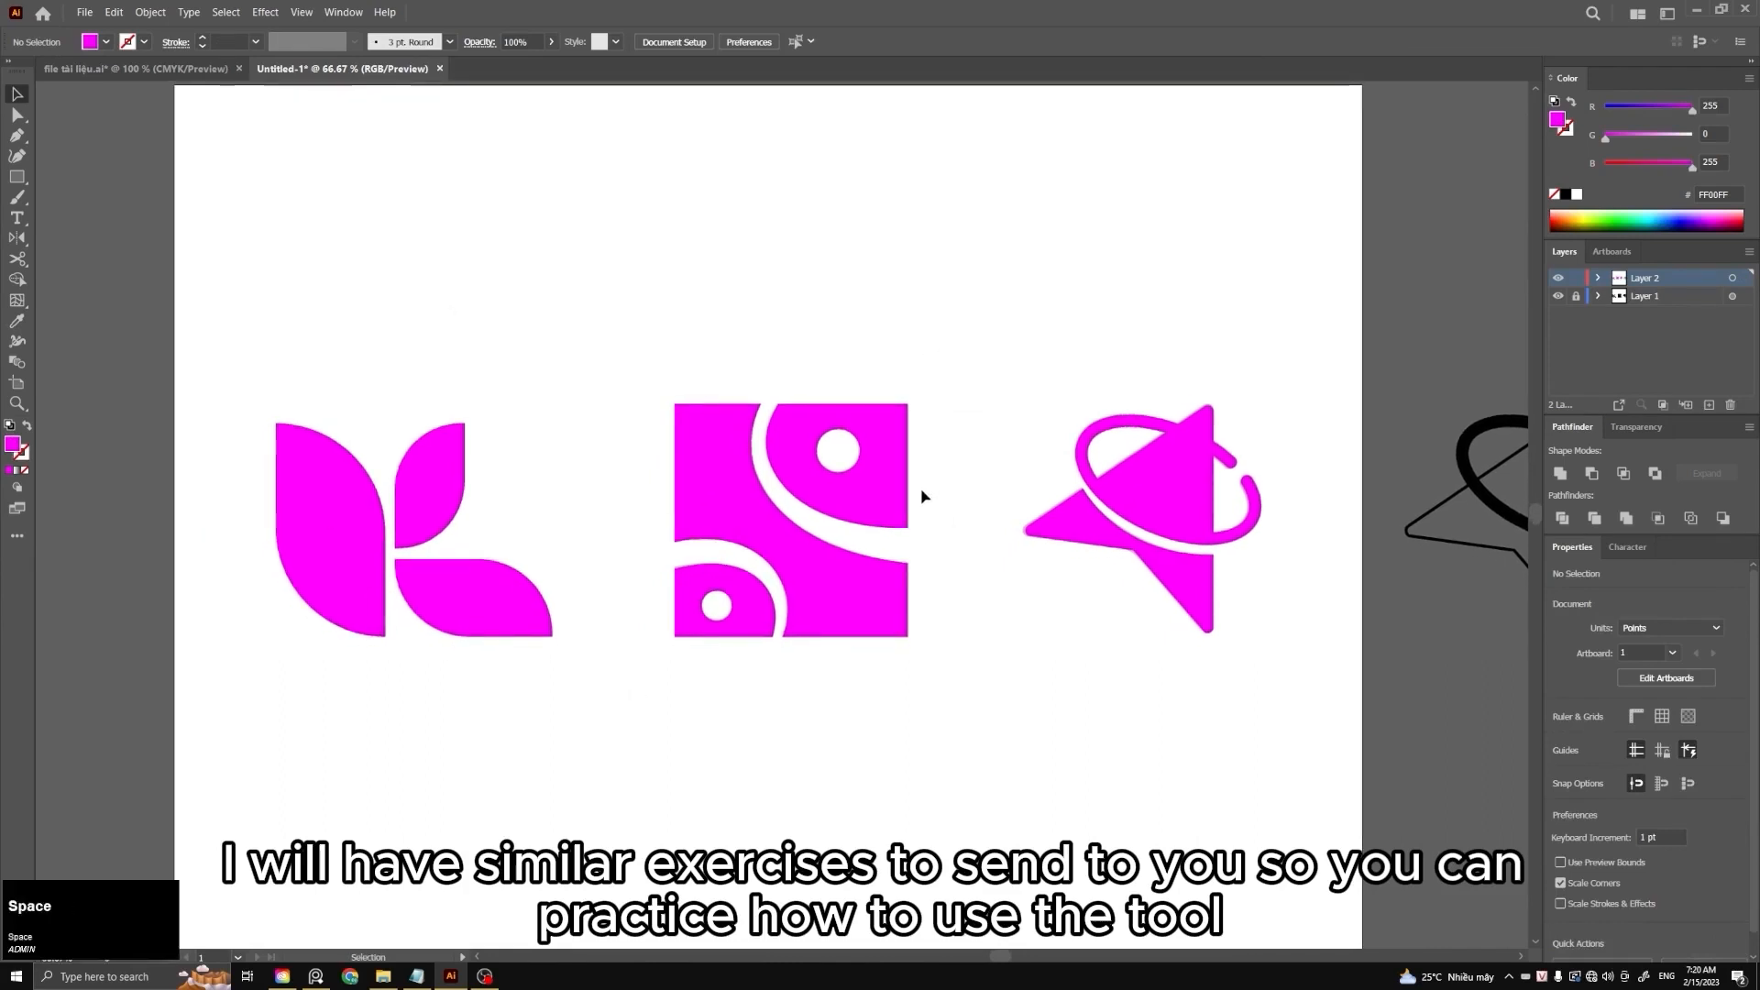